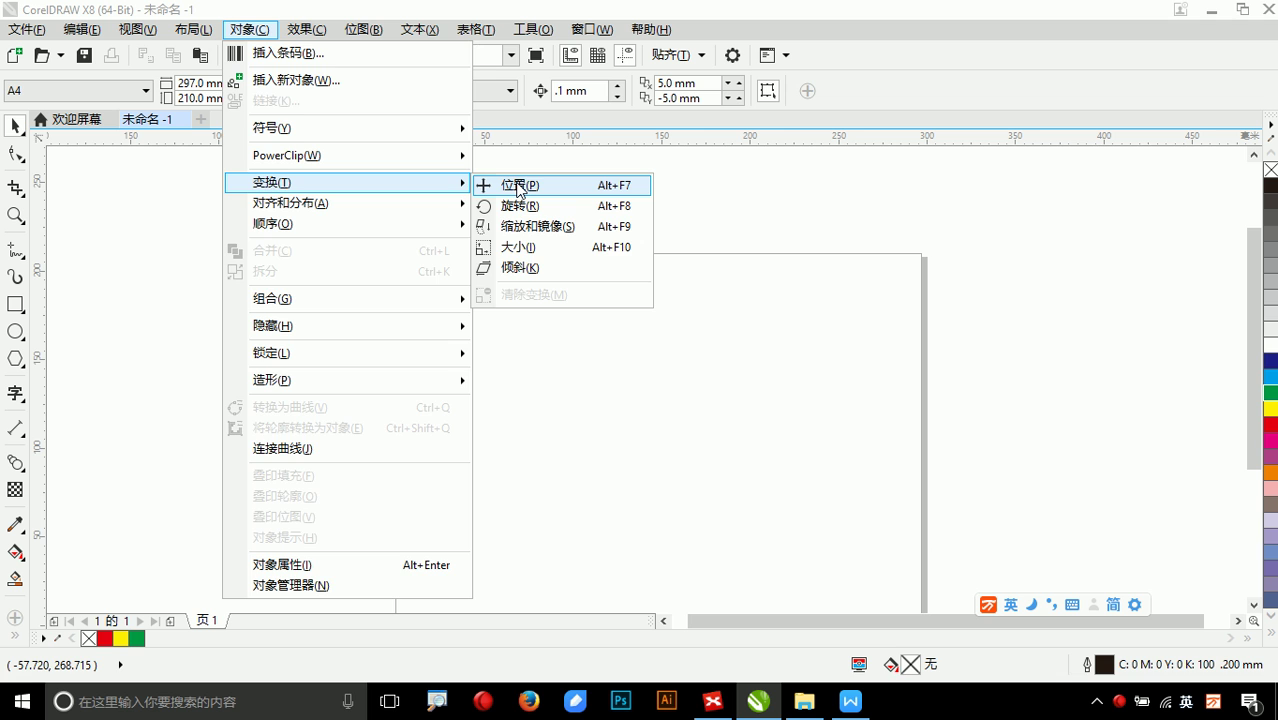
# - Open the position transform settings and place the docker clear of the page area
pyautogui.click(519, 186)
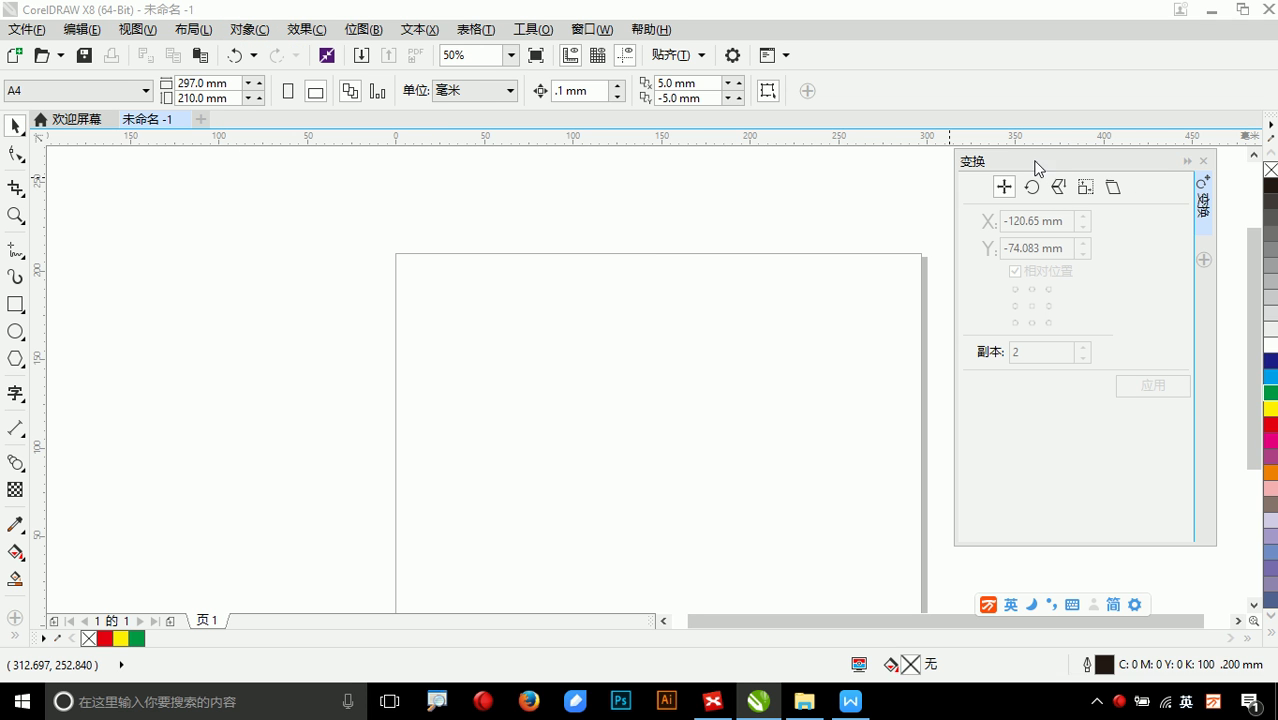
pyautogui.moveTo(1035, 167); pyautogui.dragTo(1093, 163)
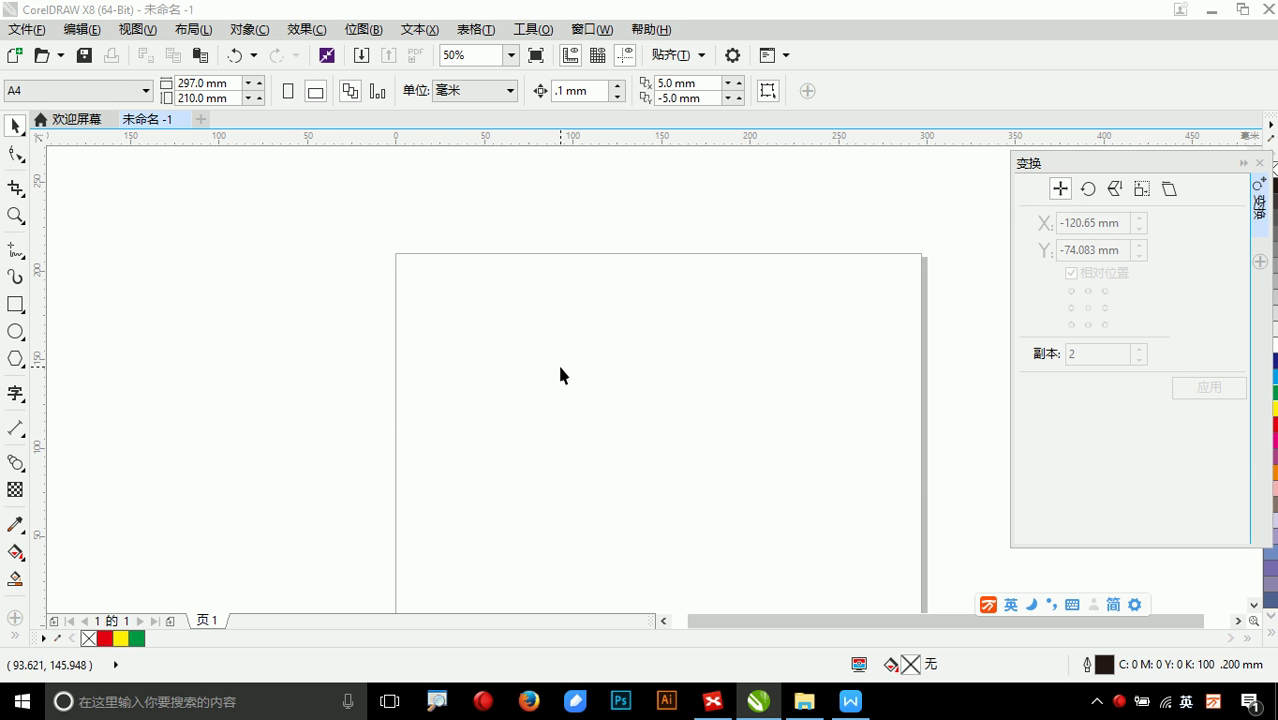
pyautogui.scroll(-1, 546, 375)
pyautogui.scroll(1, 570, 392)
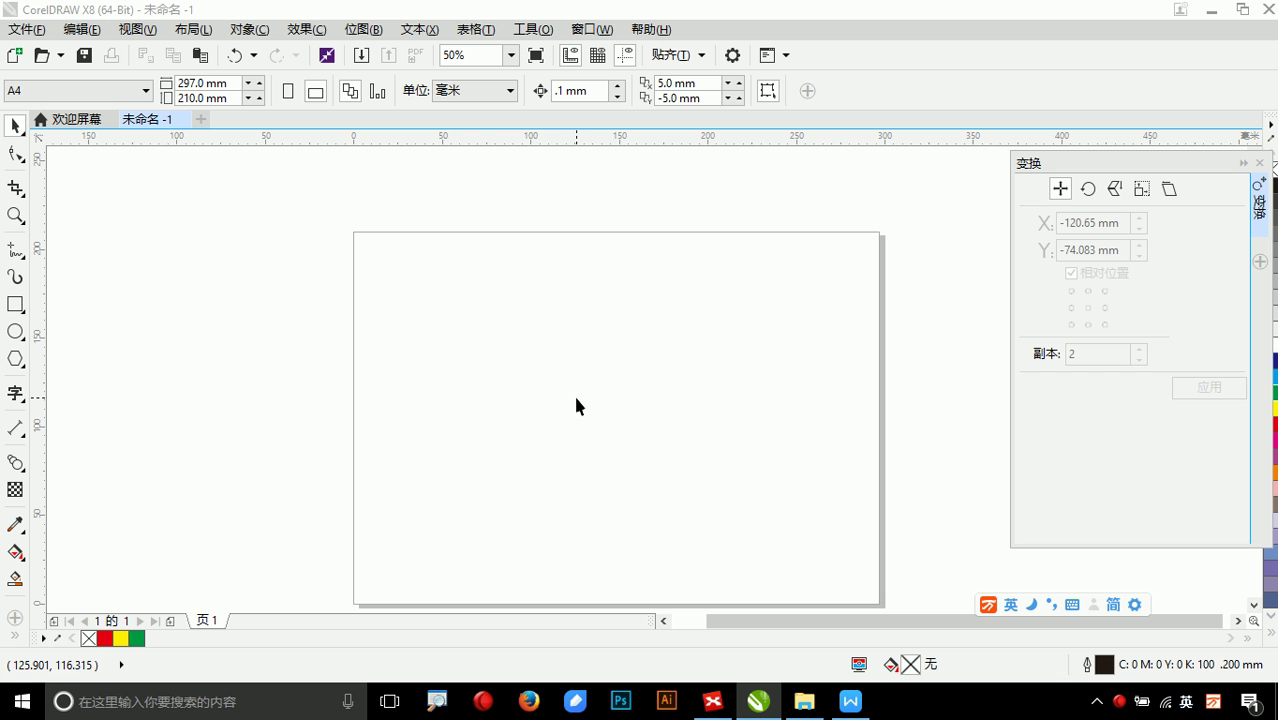
# - Draw a square about 27 mm wide near the page's upper-left corner and fill it with cyan
pyautogui.click(17, 305)
pyautogui.moveTo(394, 275); pyautogui.dragTo(442, 325)
pyautogui.click(18, 128)
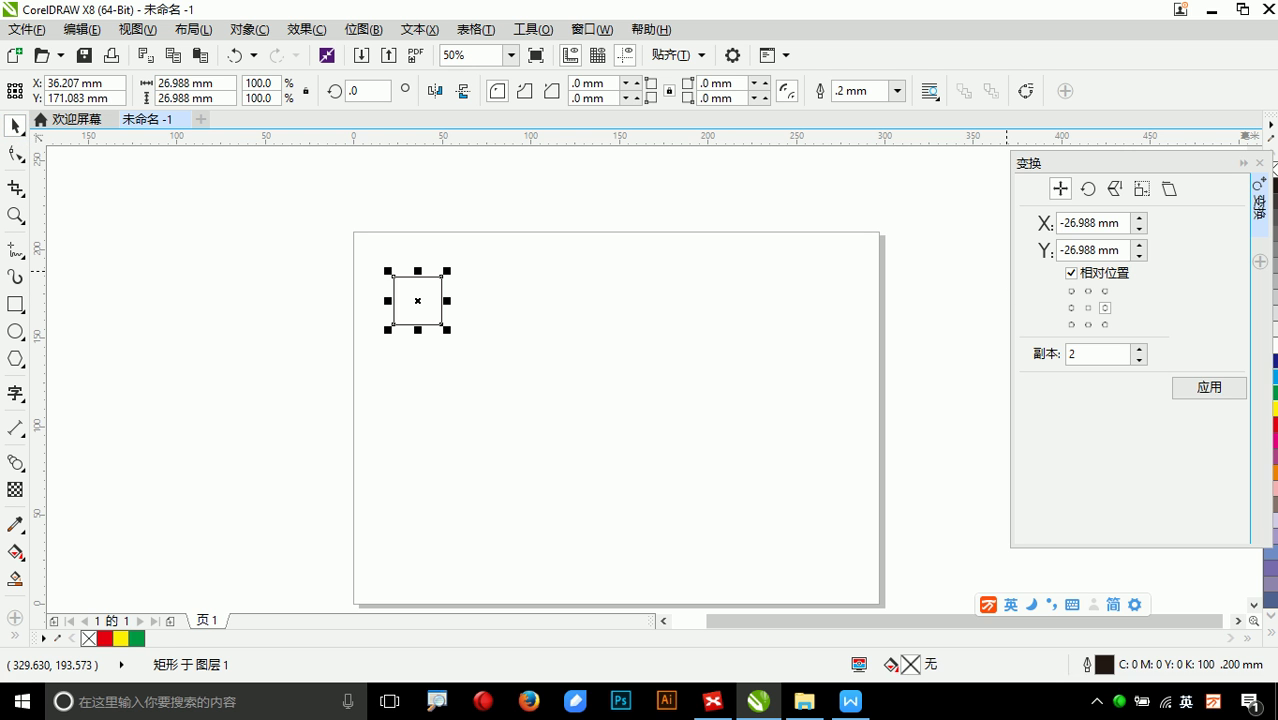
pyautogui.click(1274, 380)
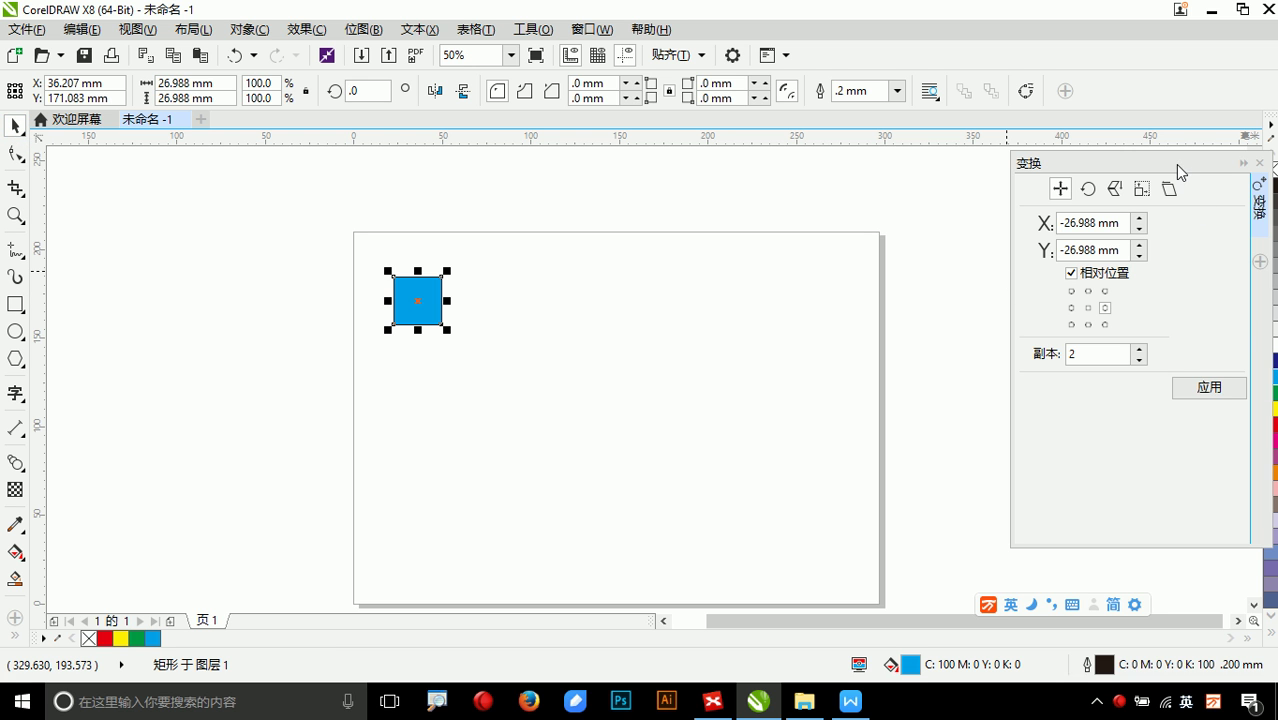
pyautogui.moveTo(1175, 164); pyautogui.dragTo(1145, 159)
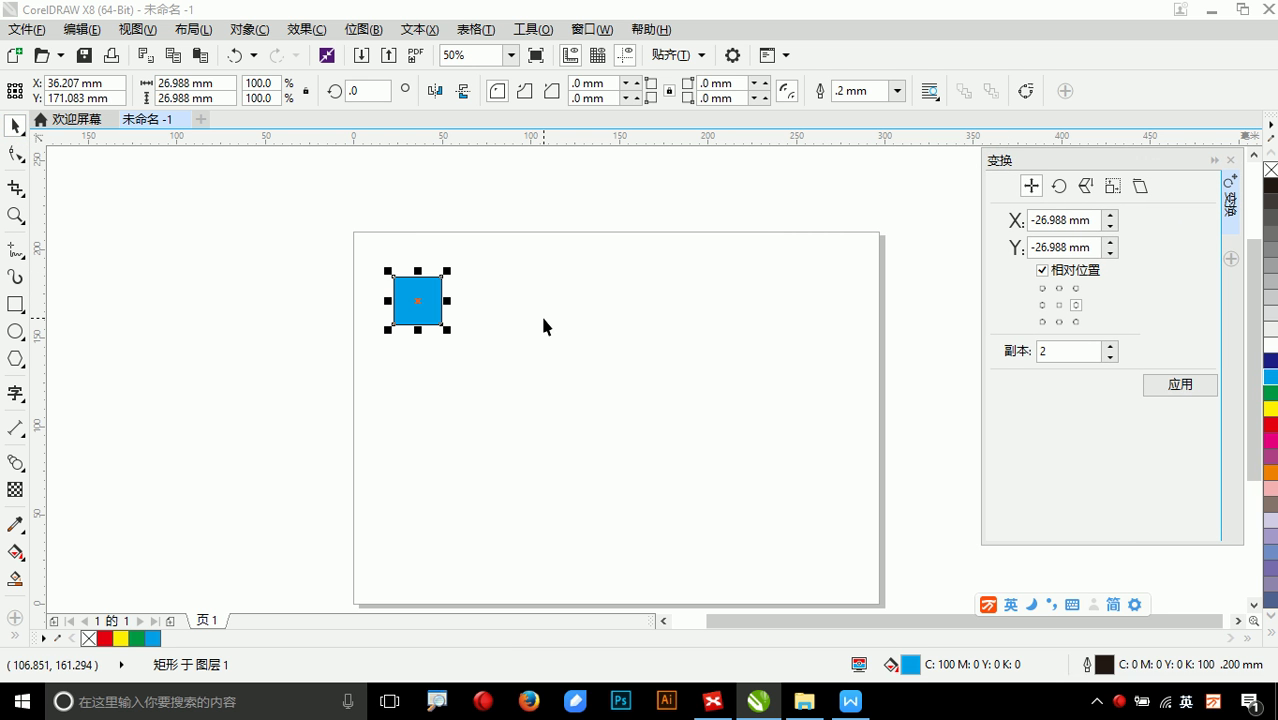
# - Move the square by a relative offset of 50 mm in X and 0 mm in Y with 0 copies
pyautogui.scroll(2, 476, 323)
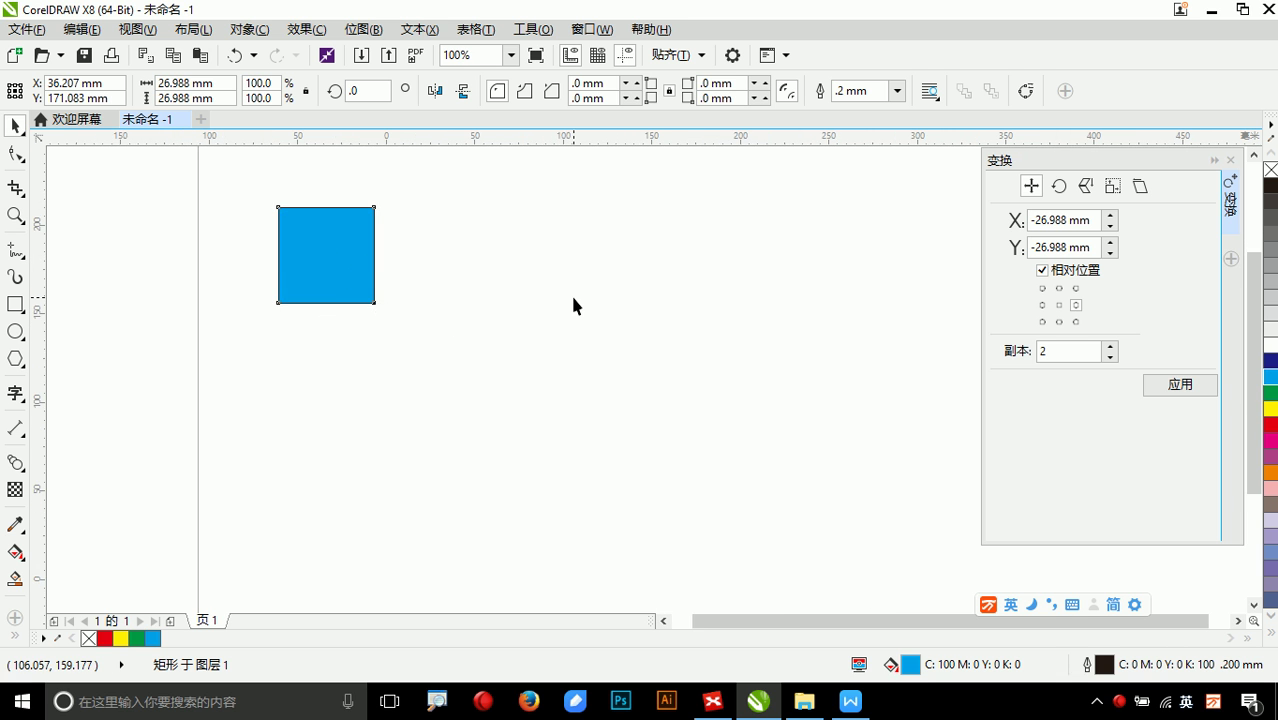
pyautogui.scroll(-2, 661, 319)
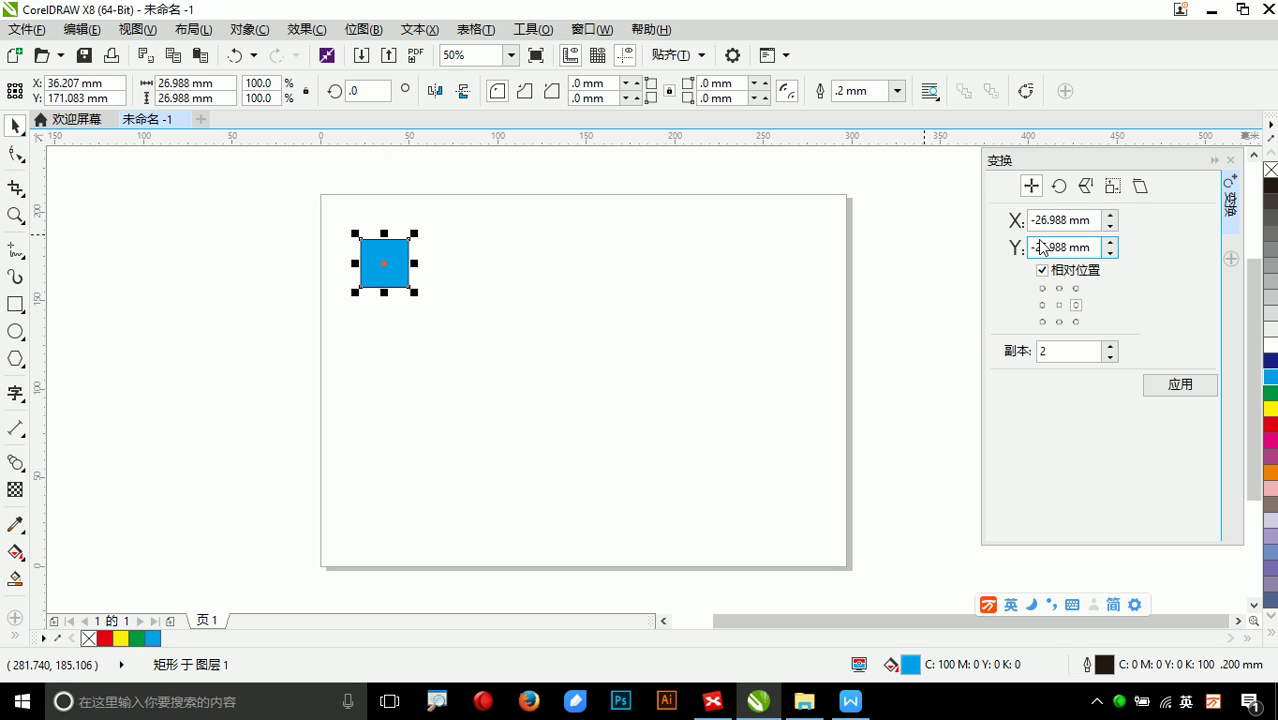
pyautogui.moveTo(1092, 219); pyautogui.dragTo(1030, 220)
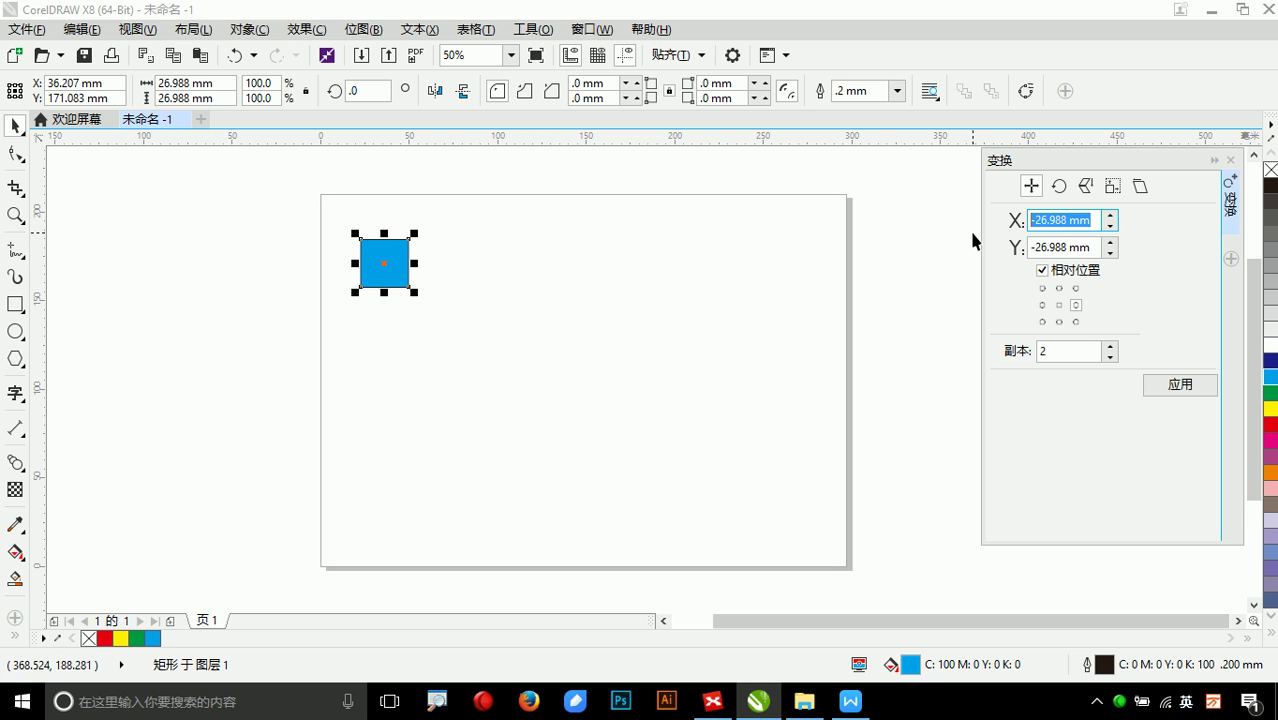
pyautogui.write('50')
pyautogui.press('Tab')
pyautogui.write('0')
pyautogui.click(1046, 351)
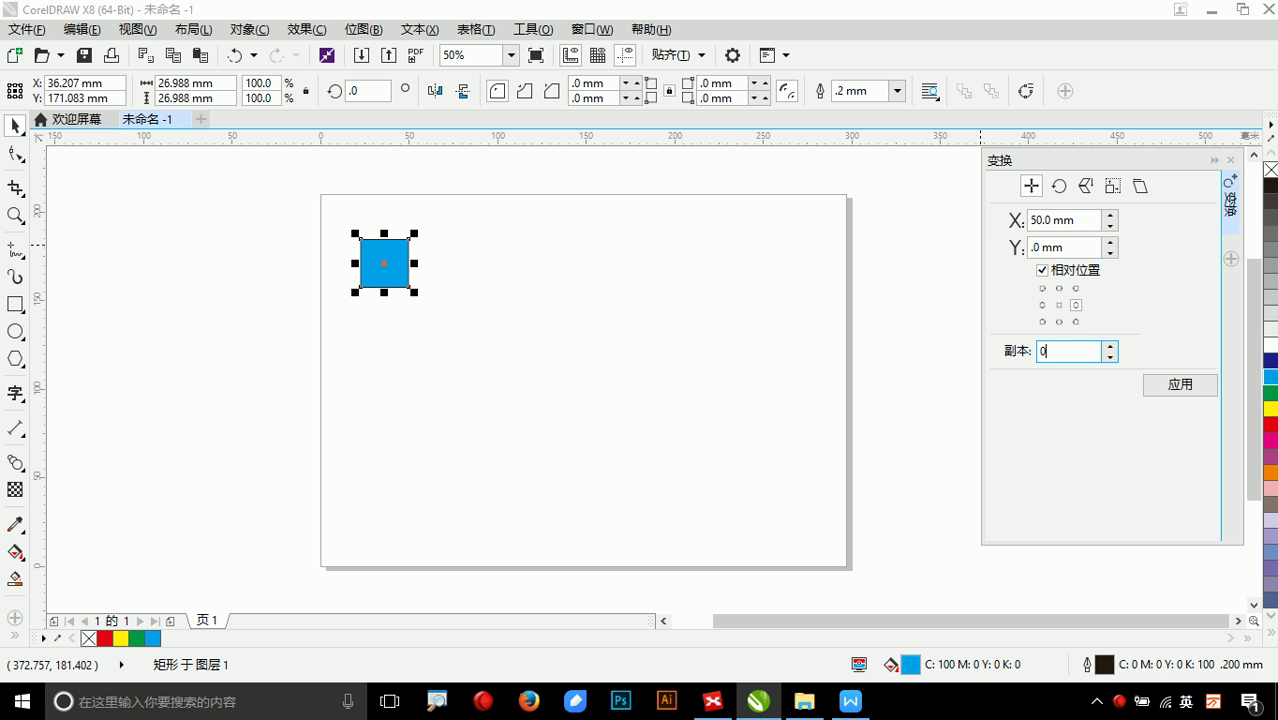
pyautogui.click(1172, 385)
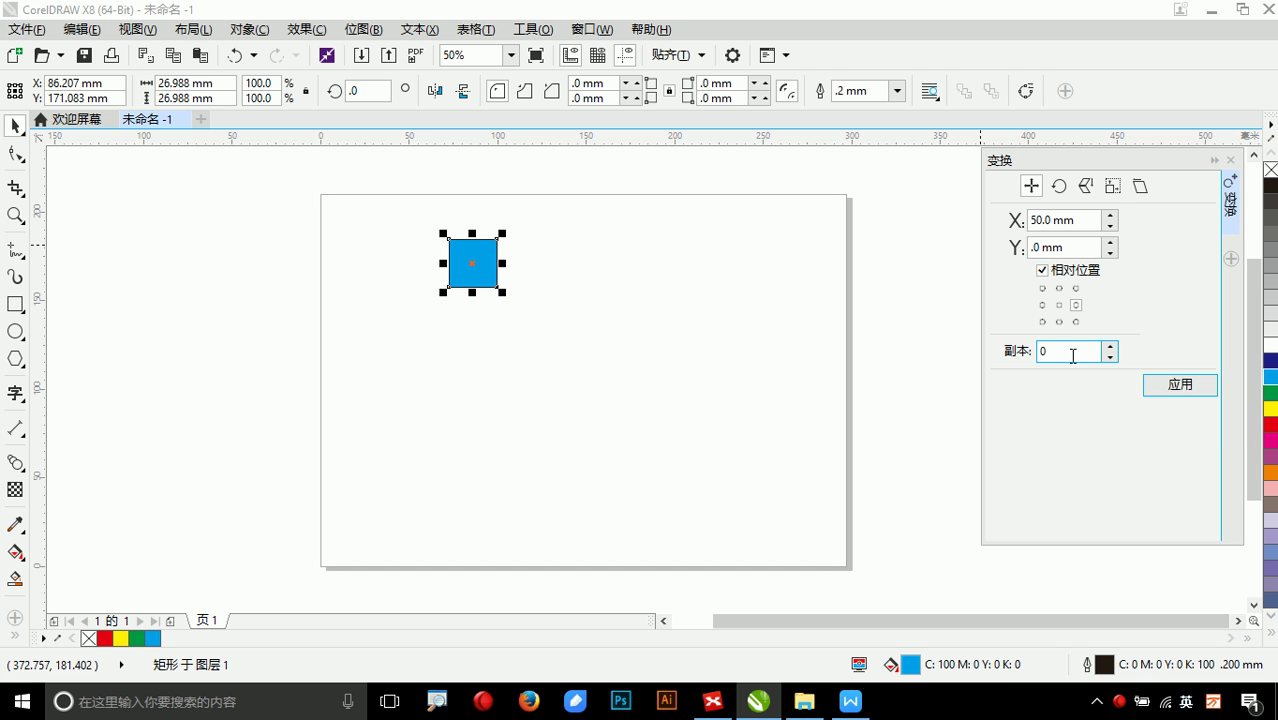
# - Set the number of copies to 1 and create a duplicate of the square at the same 50 mm offset
pyautogui.moveTo(1062, 353); pyautogui.dragTo(972, 354)
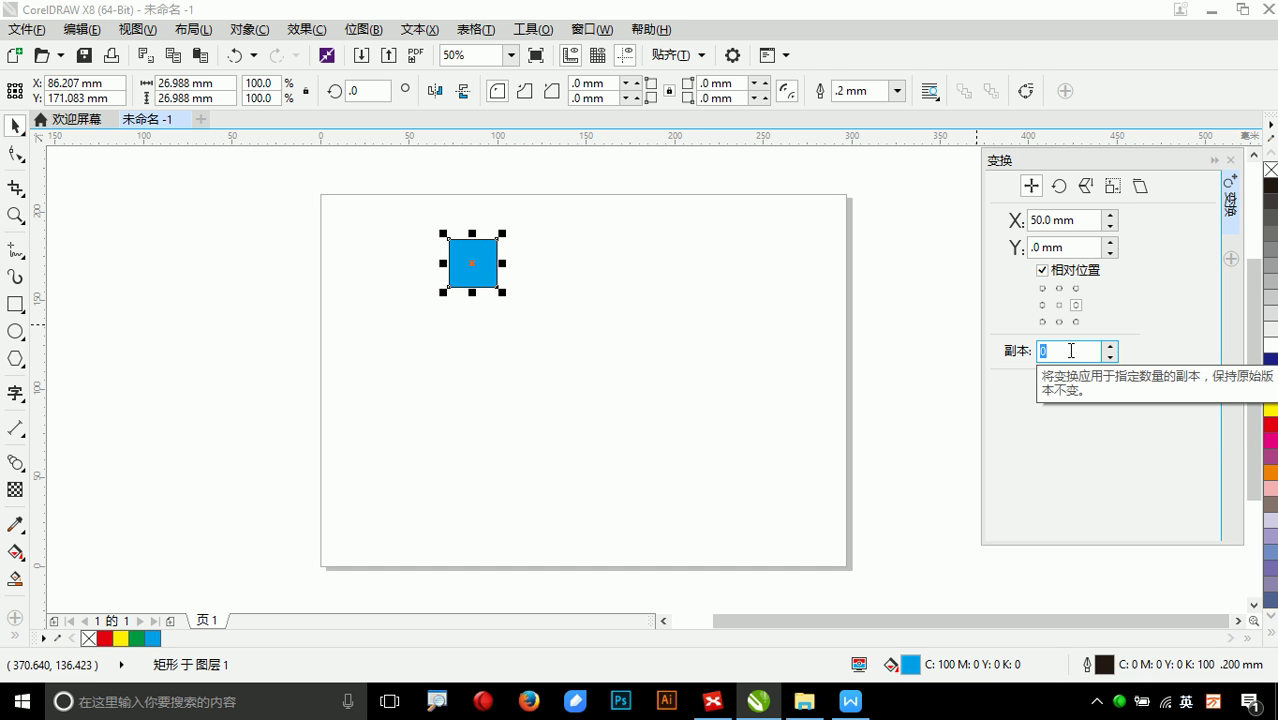
pyautogui.click(1109, 346)
pyautogui.click(1156, 384)
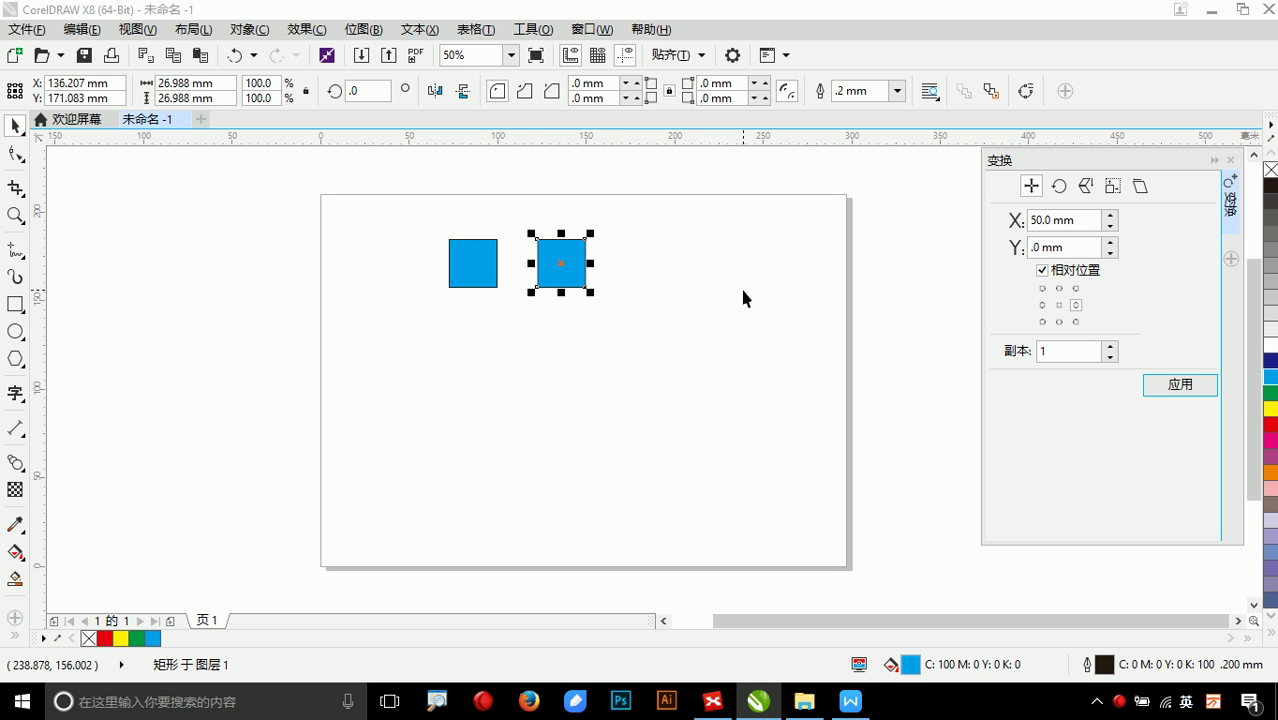
# - Draw a measuring rectangle about 50 mm wide between the two squares' left edges and move it straight below them
pyautogui.click(15, 304)
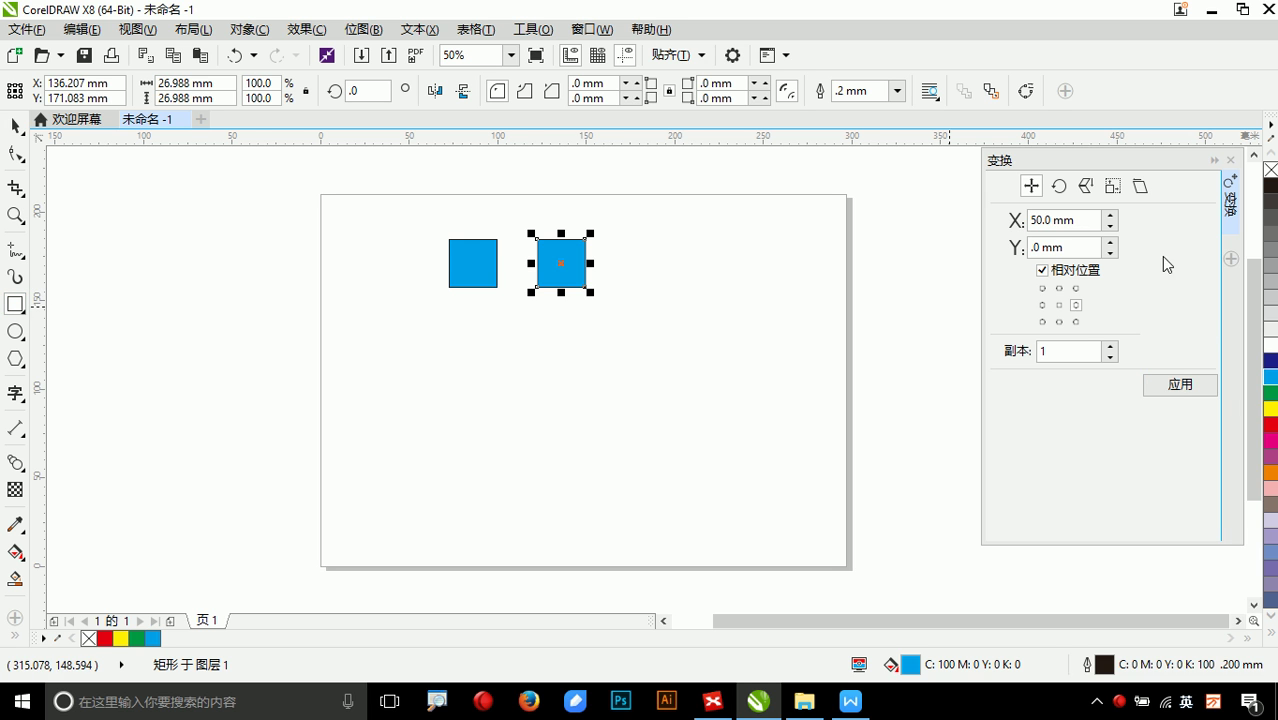
pyautogui.moveTo(538, 256); pyautogui.dragTo(452, 276)
pyautogui.scroll(2, 541, 263)
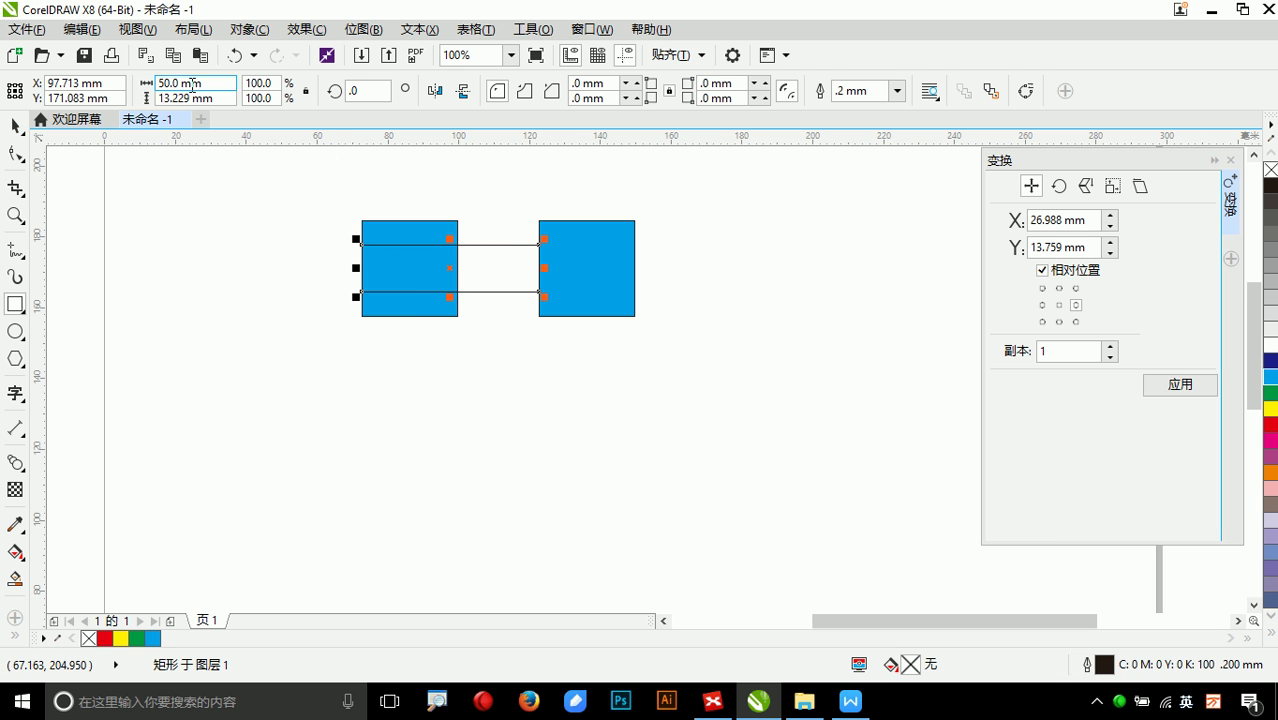
pyautogui.click(15, 125)
pyautogui.moveTo(450, 268); pyautogui.dragTo(450, 394)
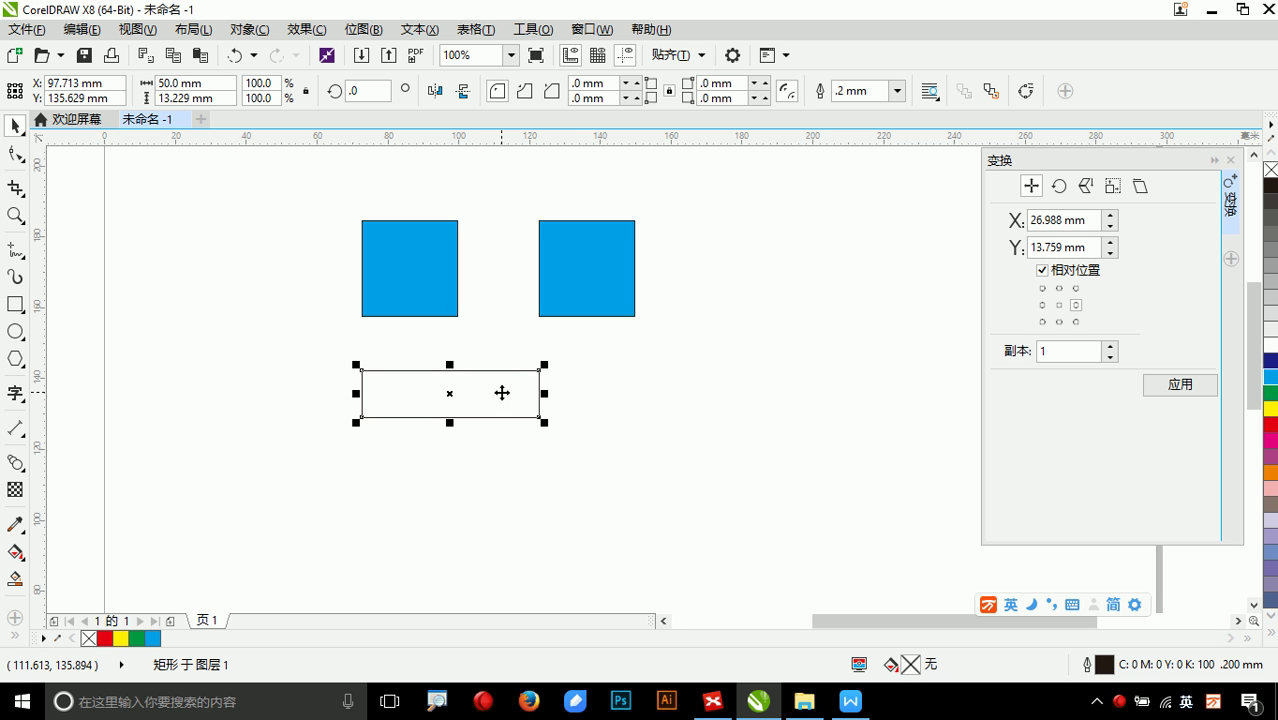
# - Delete the measuring rectangle and the duplicated square on the right
pyautogui.press('Delete')
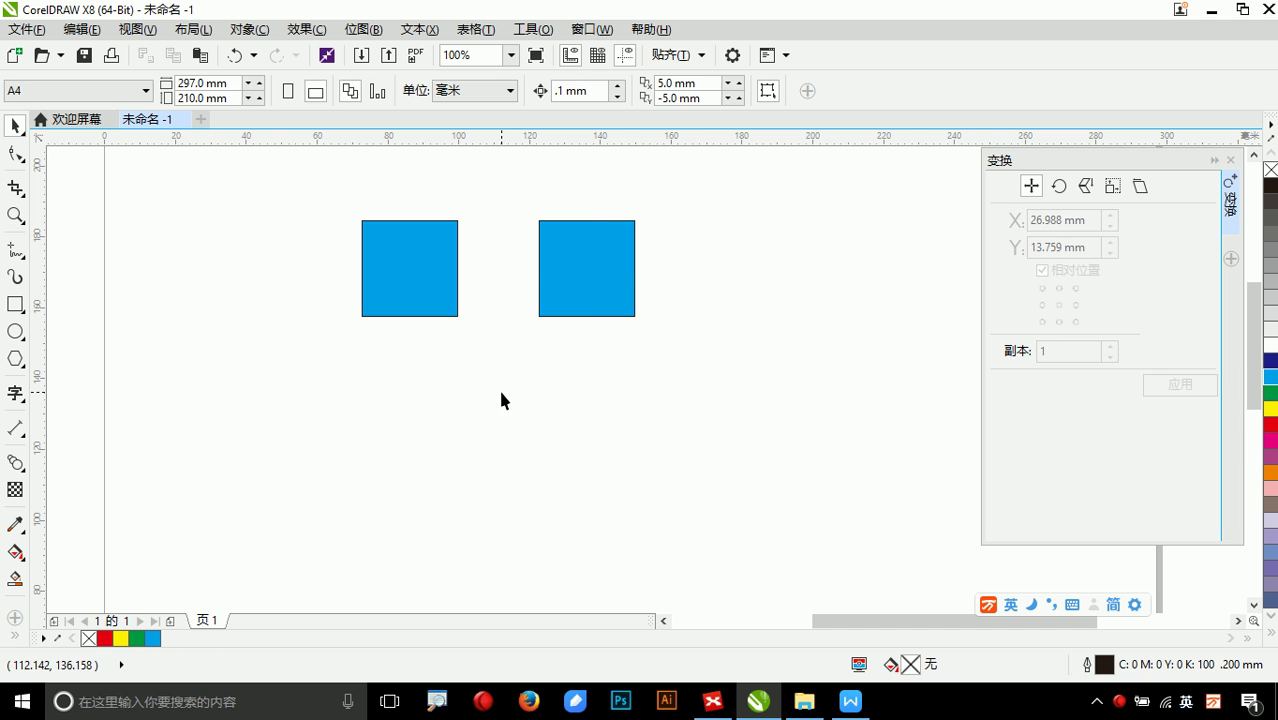
pyautogui.click(621, 299)
pyautogui.press('Delete')
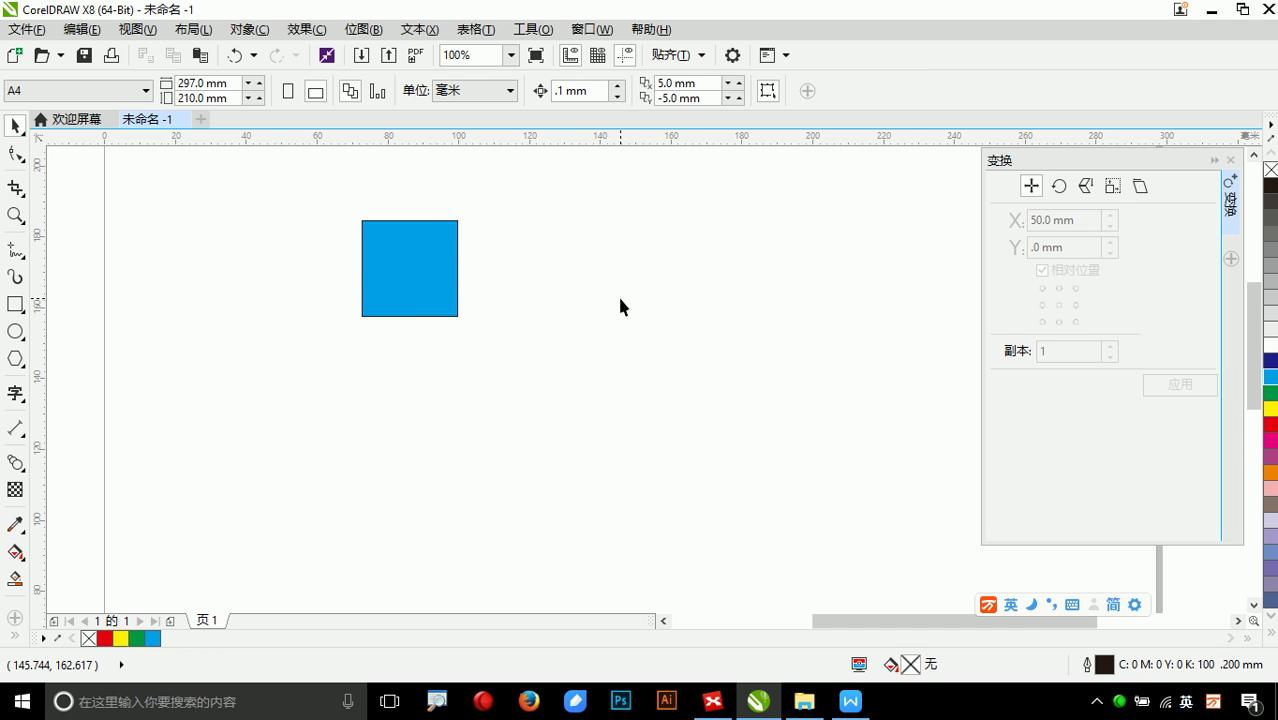
# - Copy the remaining square four times to the right, edge to edge, using the right-middle relative position
pyautogui.click(463, 304)
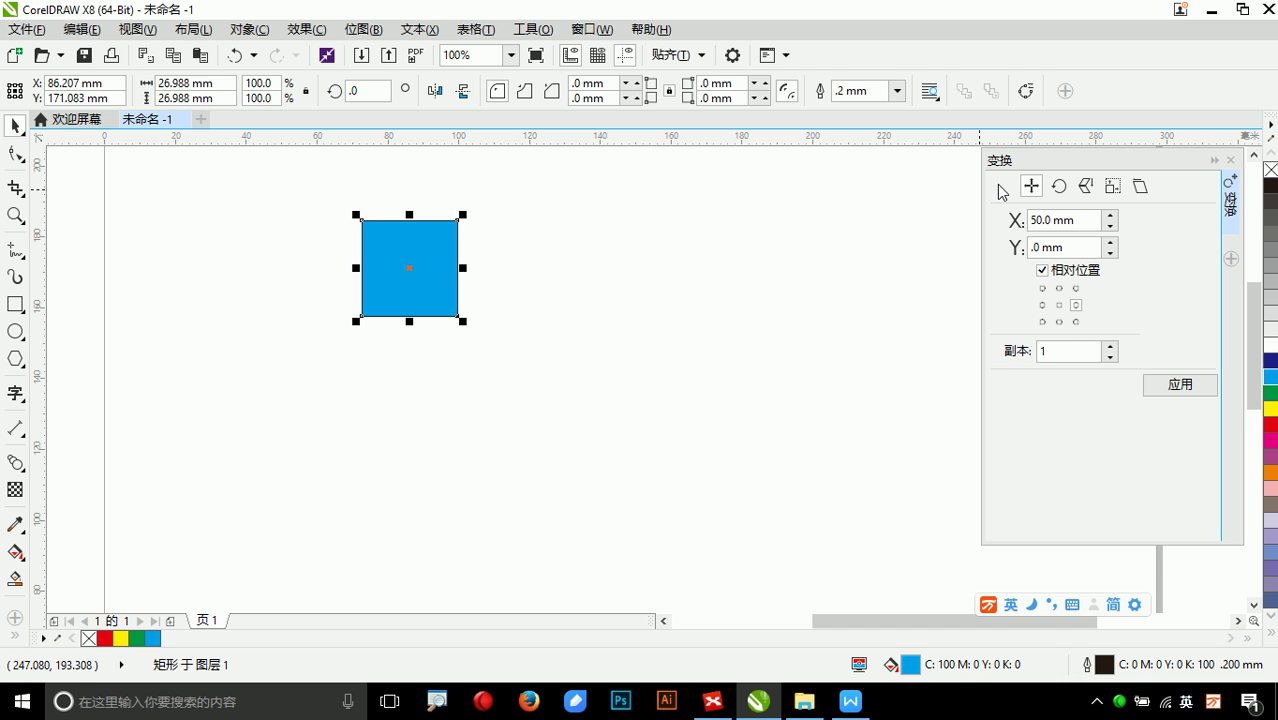
pyautogui.click(1045, 305)
pyautogui.click(1077, 304)
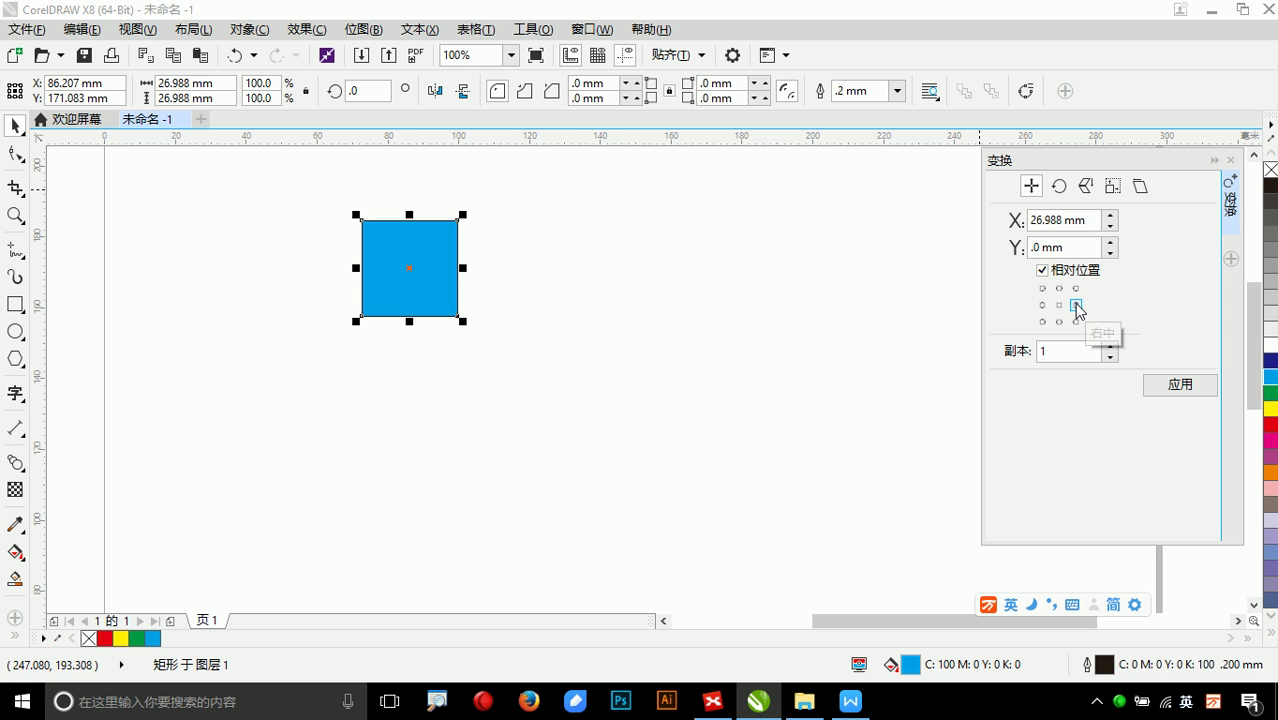
pyautogui.scroll(-1, 172, 268)
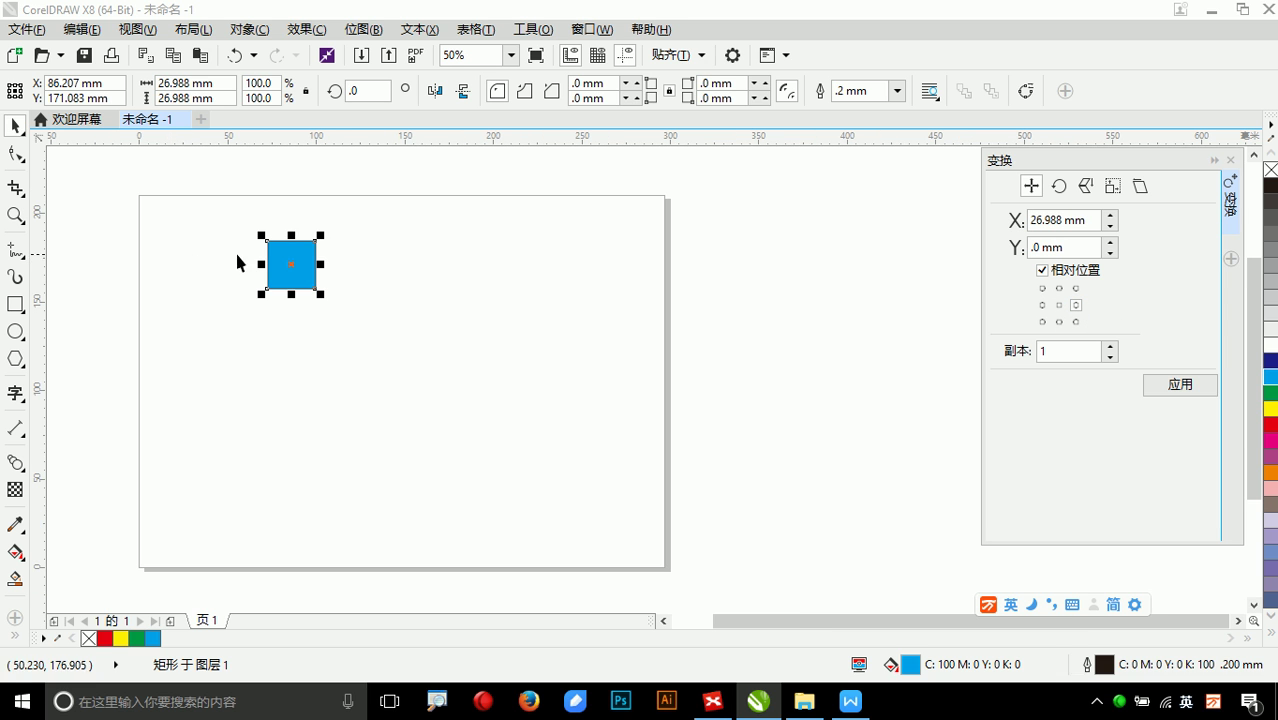
pyautogui.click(1166, 386)
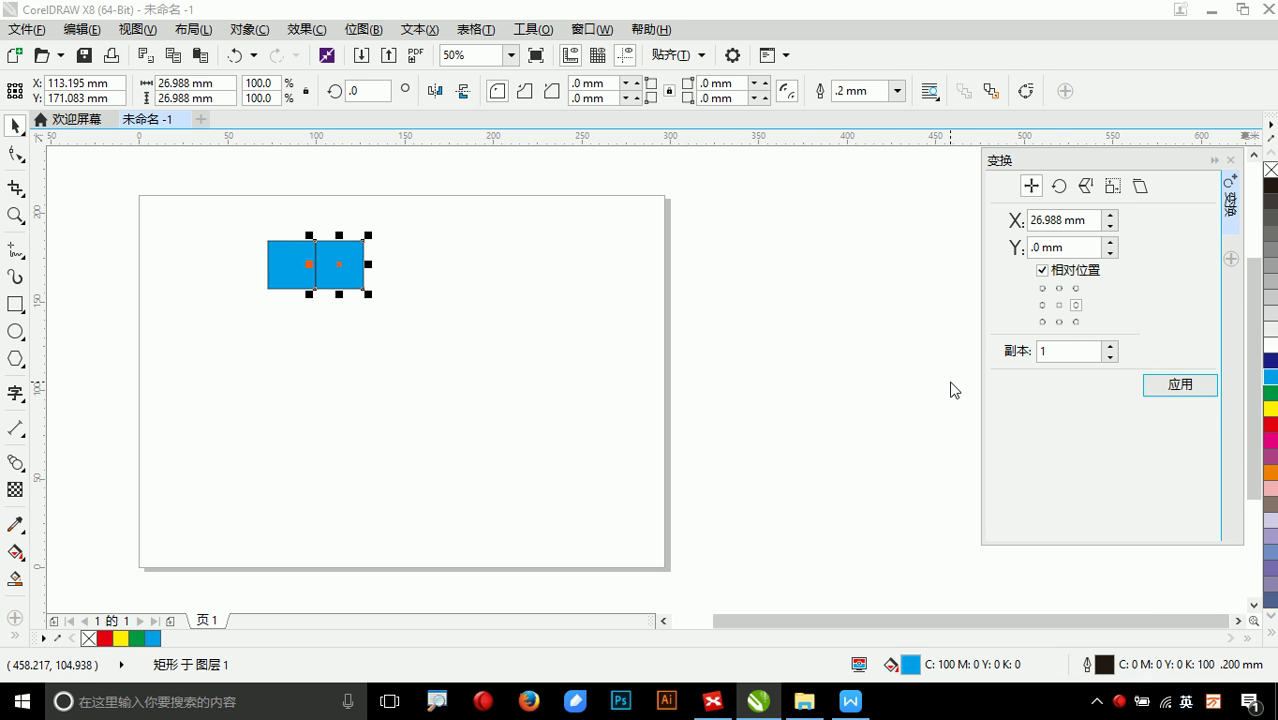
pyautogui.click(1185, 392)
pyautogui.click(1184, 391)
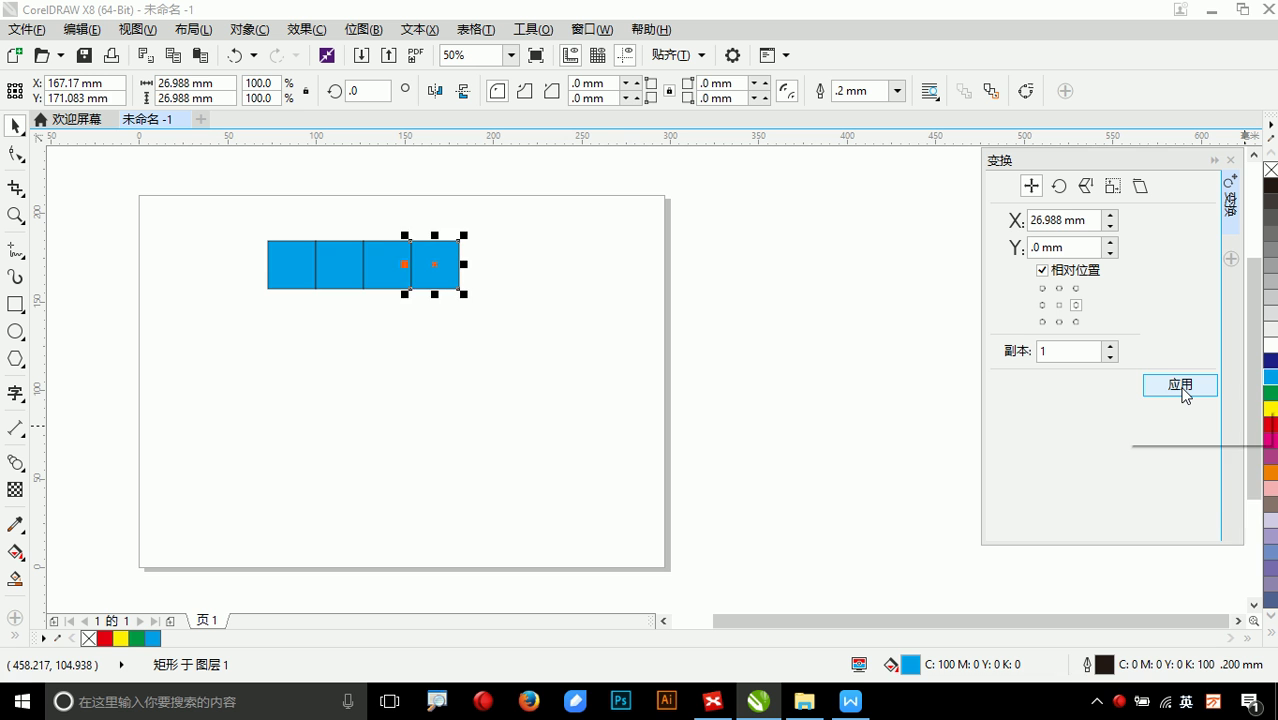
pyautogui.click(1184, 391)
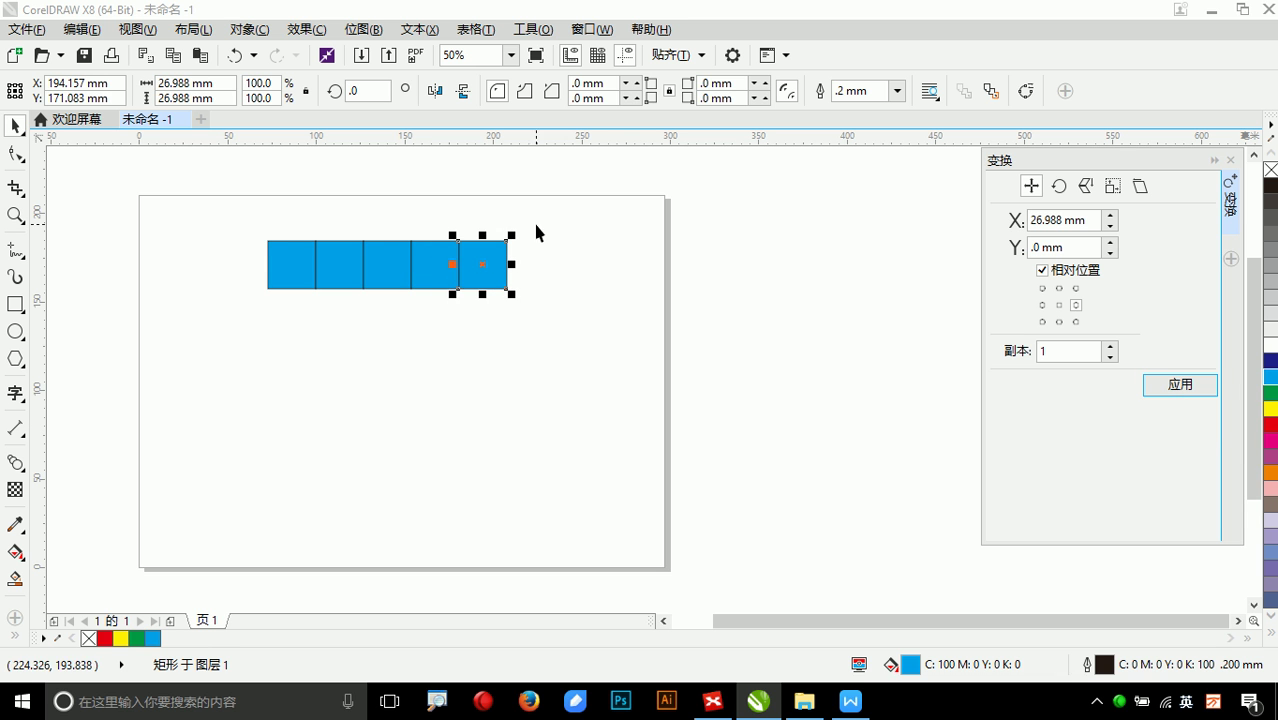
# - Move the row of five squares into the page's upper-left corner and extend it rightward to ten adjoining squares
pyautogui.moveTo(536, 228); pyautogui.dragTo(151, 357)
pyautogui.moveTo(340, 276); pyautogui.dragTo(245, 253)
pyautogui.moveTo(433, 199); pyautogui.dragTo(348, 285)
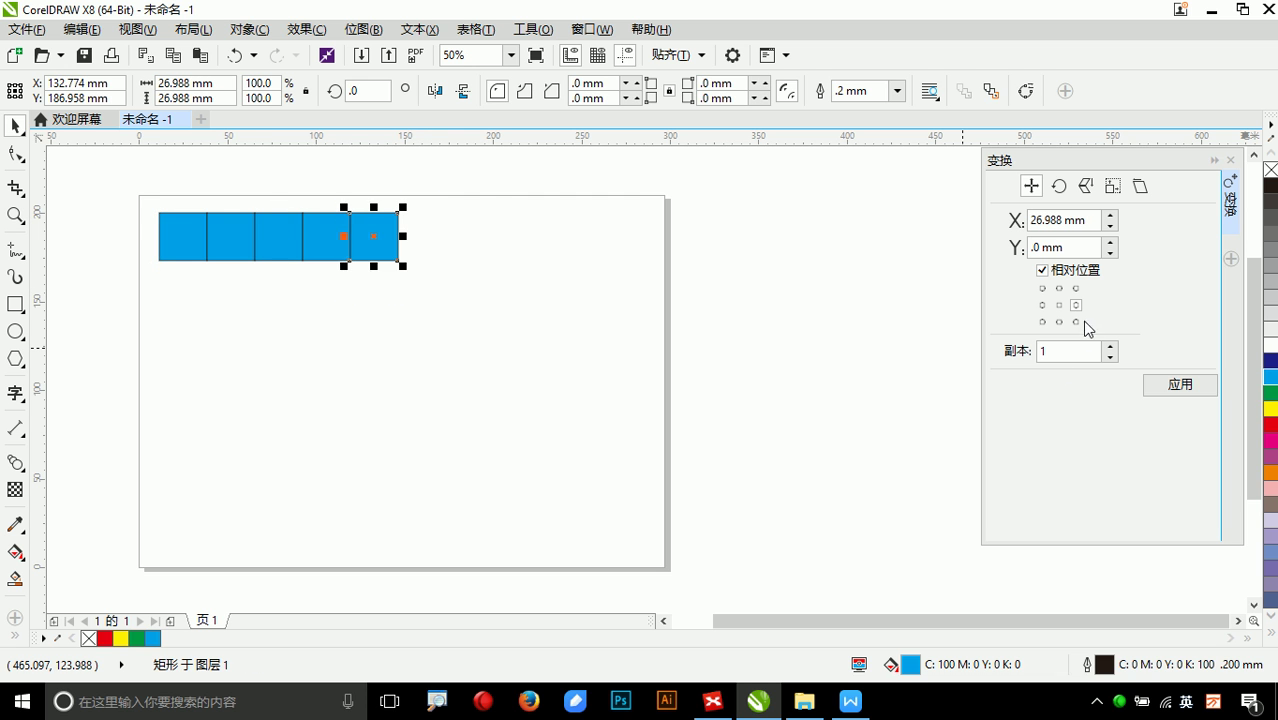
pyautogui.click(1190, 389)
pyautogui.click(1185, 385)
pyautogui.click(1185, 385)
pyautogui.click(1185, 385)
pyautogui.click(1185, 385)
pyautogui.click(1185, 385)
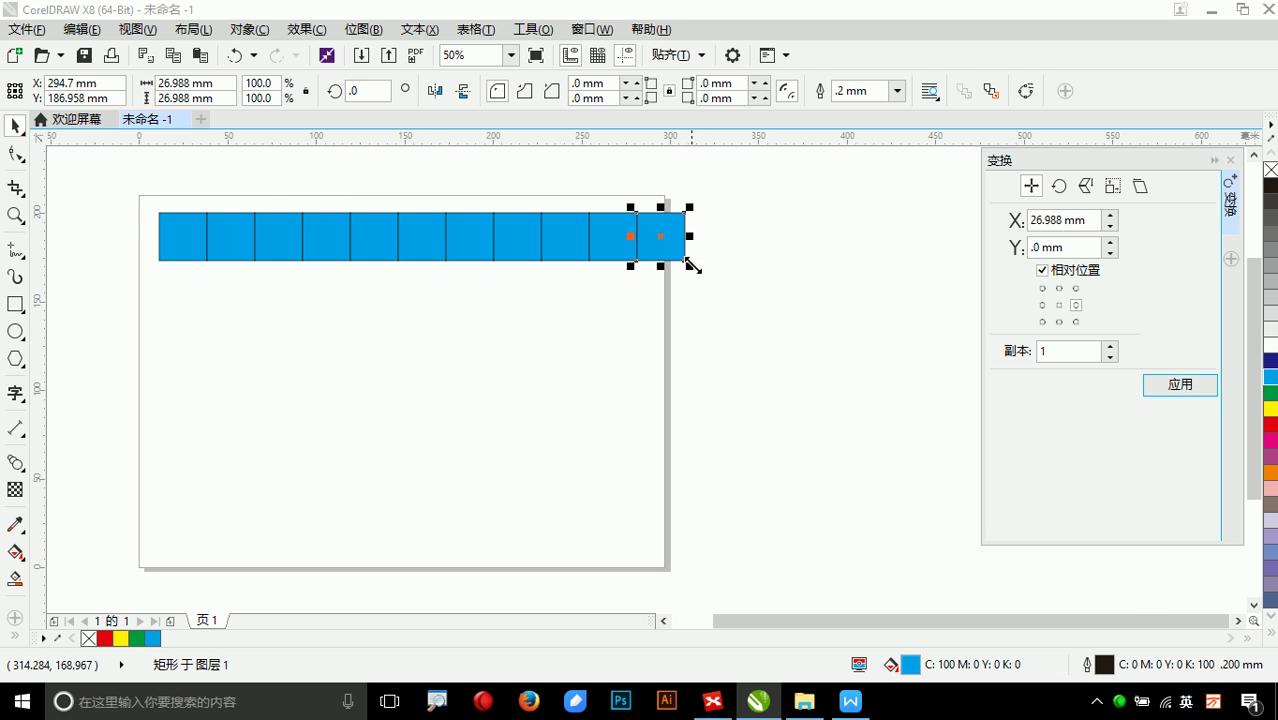
pyautogui.hotkey('ctrl', 'z')
# - Copy the whole row of ten squares downward six times, edge to edge, using the bottom-middle relative position
pyautogui.moveTo(660, 188); pyautogui.dragTo(150, 282)
pyautogui.click(1058, 323)
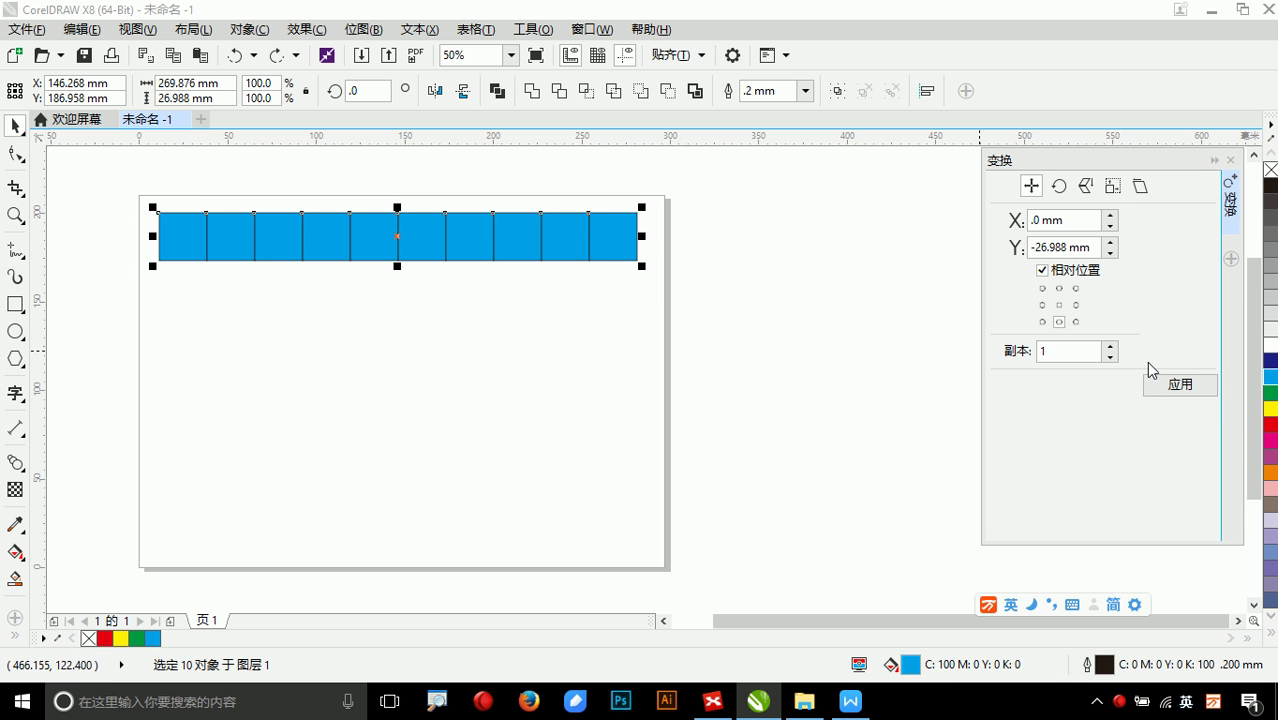
pyautogui.click(1160, 386)
pyautogui.click(1160, 386)
pyautogui.click(1160, 386)
pyautogui.click(1160, 386)
pyautogui.click(1160, 386)
pyautogui.click(1160, 386)
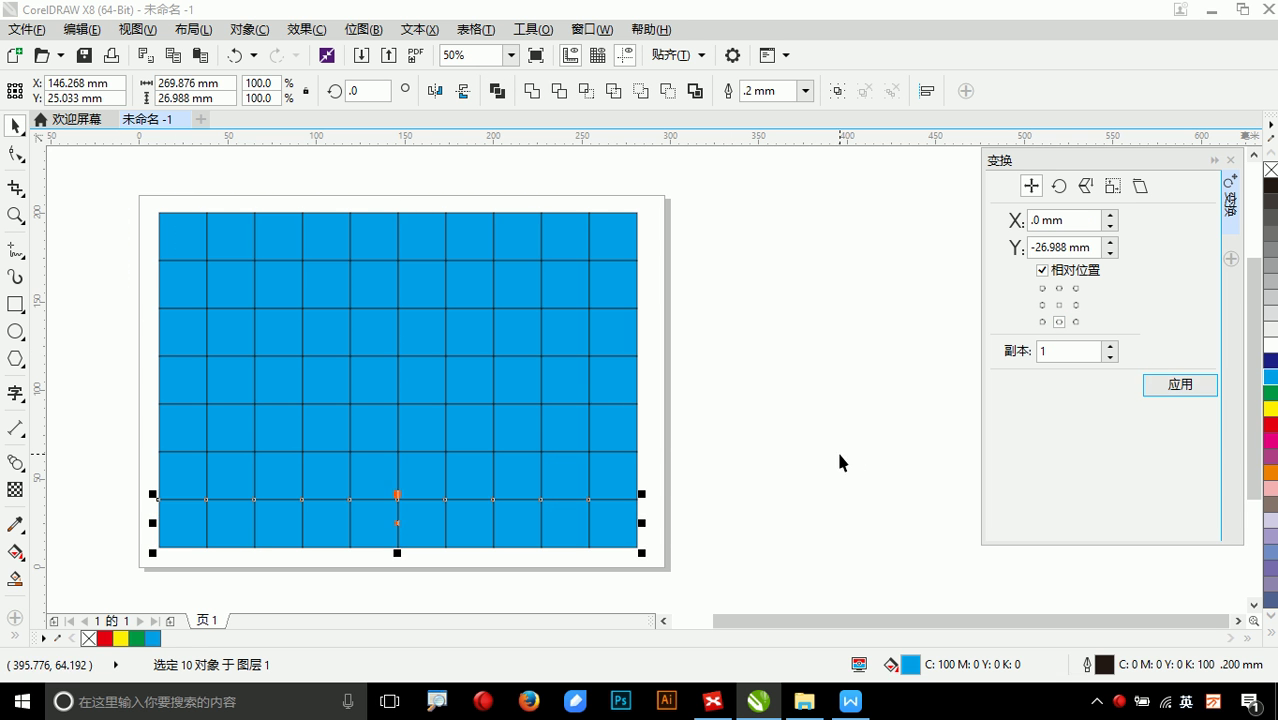
# - Delete every square of the grid except the one in the upper-left corner
pyautogui.click(695, 424)
pyautogui.moveTo(740, 162); pyautogui.dragTo(191, 578)
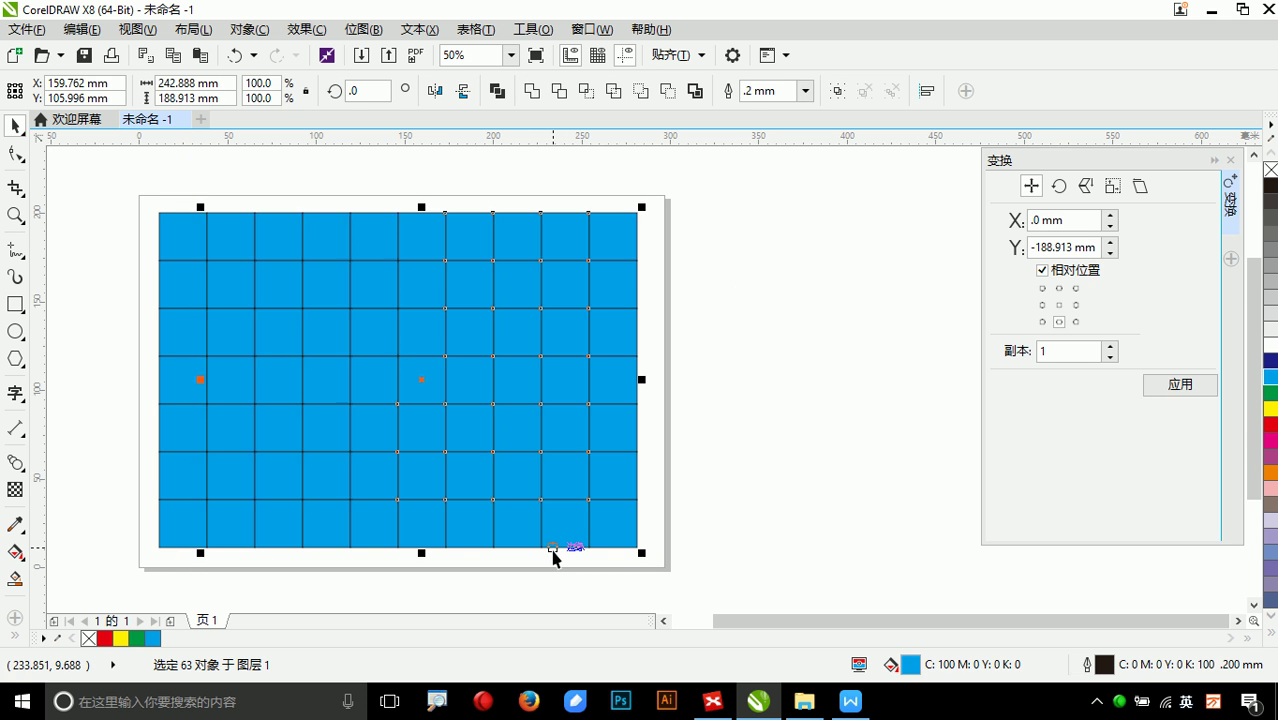
pyautogui.press('Delete')
pyautogui.moveTo(280, 571); pyautogui.dragTo(104, 253)
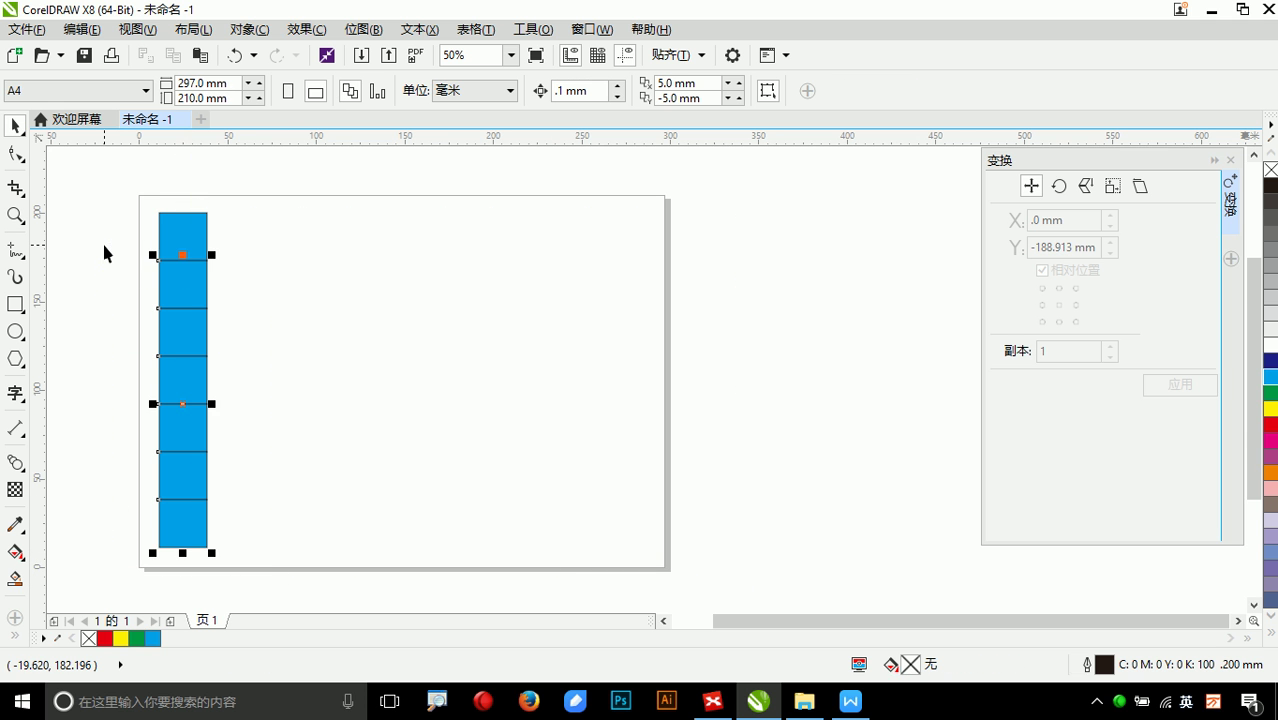
pyautogui.press('Delete')
# - Copy the remaining square five times diagonally down to the right, corner to corner, using the bottom-right relative position
pyautogui.moveTo(125, 208); pyautogui.dragTo(236, 293)
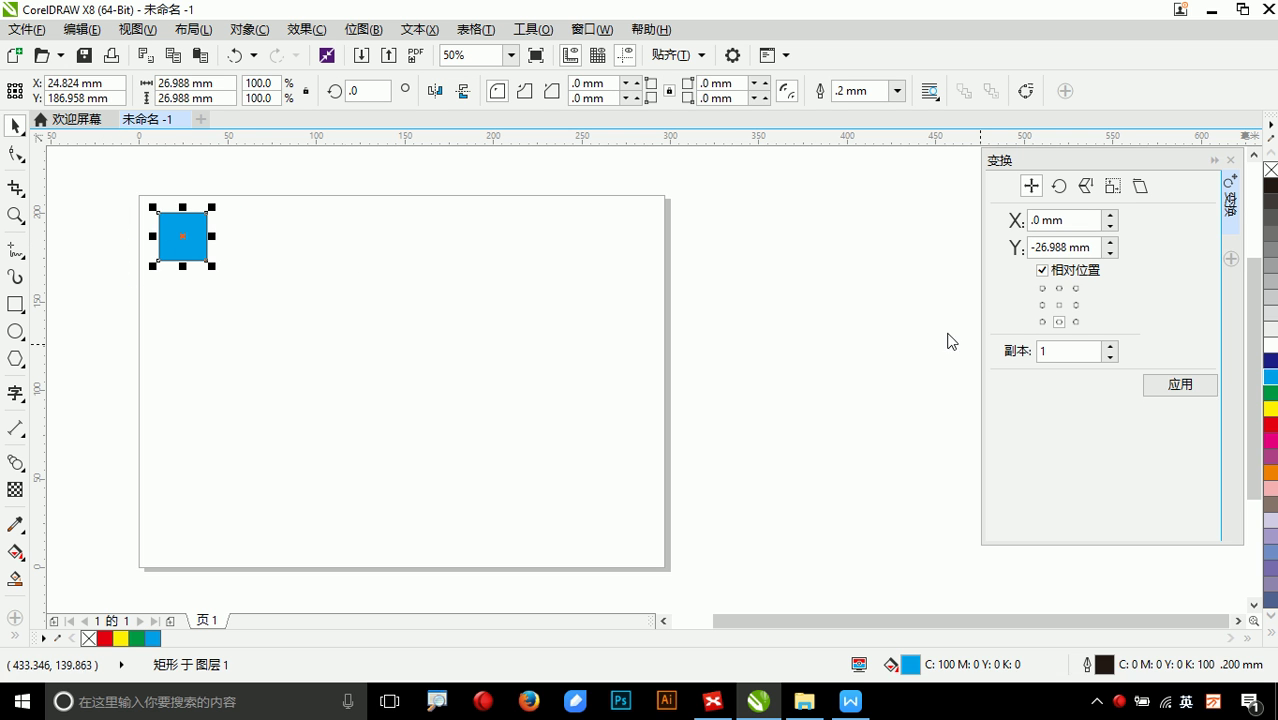
pyautogui.click(1076, 322)
pyautogui.click(1166, 386)
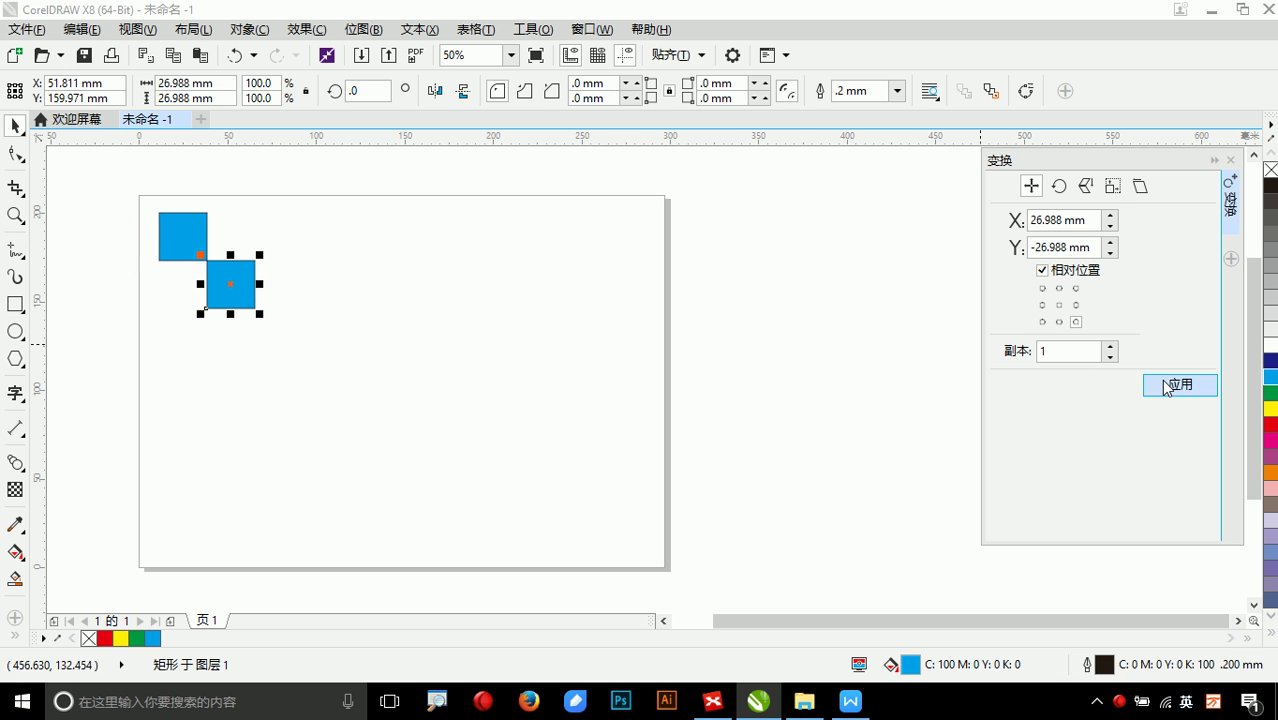
pyautogui.click(1166, 386)
pyautogui.click(1166, 386)
pyautogui.click(1166, 386)
pyautogui.click(1166, 386)
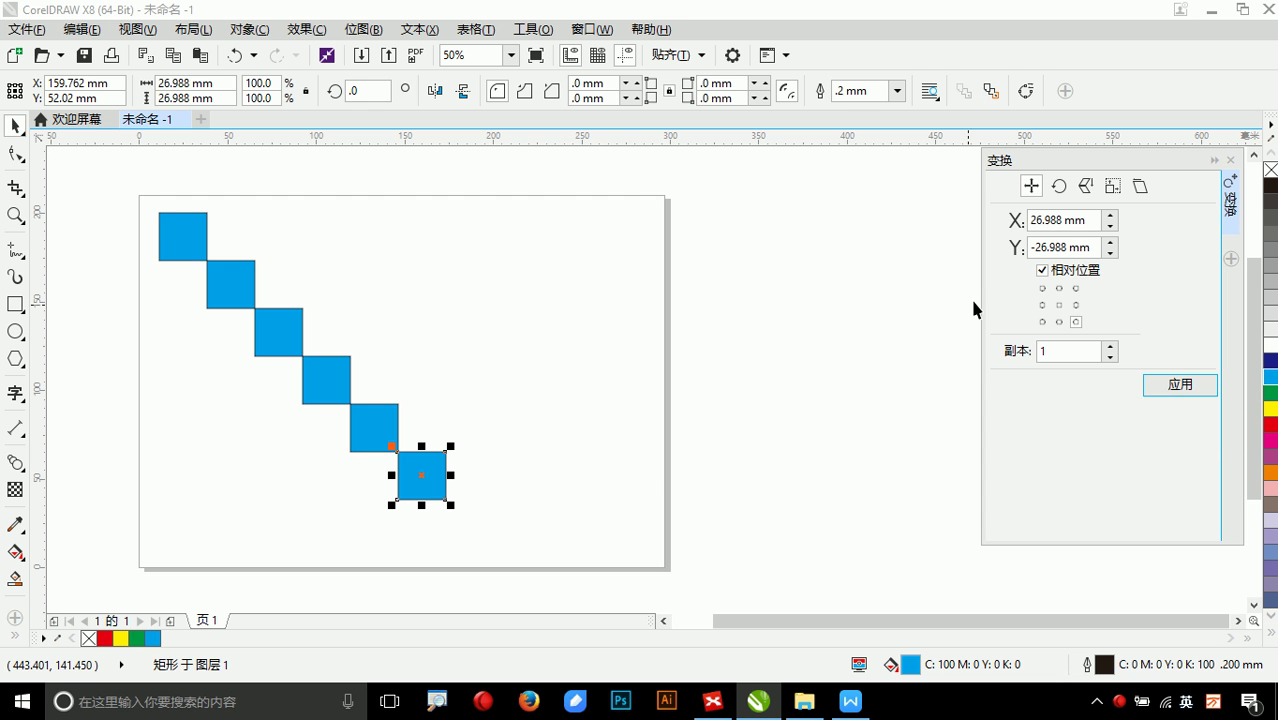
# - Copy the lowest square four times diagonally up to the right, corner to corner, using the top-right relative position
pyautogui.click(1076, 288)
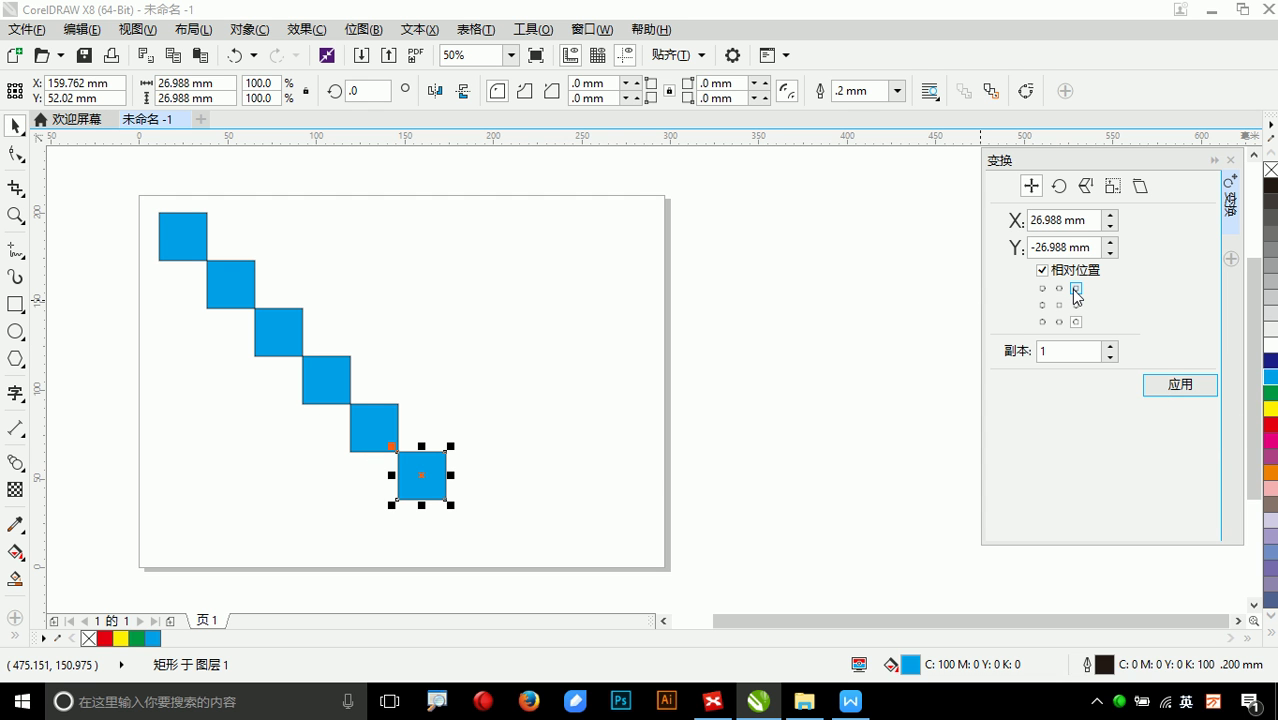
pyautogui.click(1166, 386)
pyautogui.click(1166, 386)
pyautogui.click(1166, 386)
pyautogui.click(1166, 386)
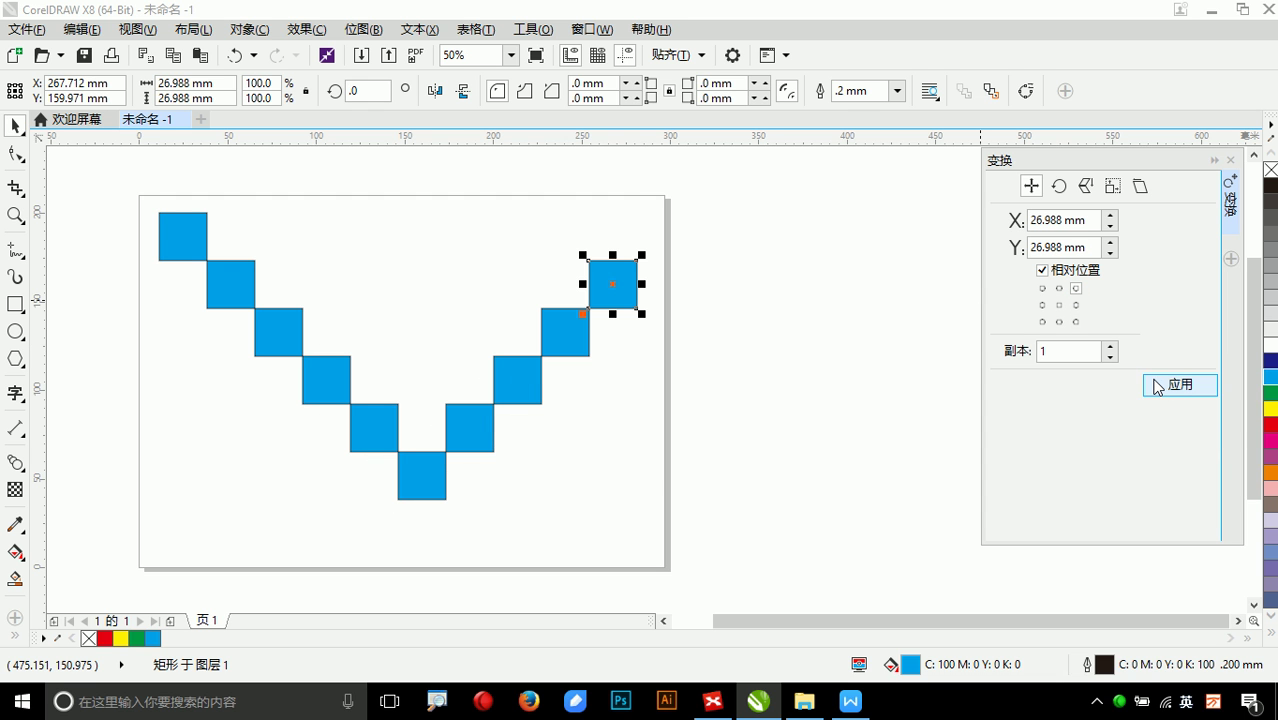
# - Copy the rightmost square three times diagonally up to the left, corner to corner, using the top-left relative position
pyautogui.click(1042, 288)
pyautogui.click(1155, 386)
pyautogui.click(1155, 386)
pyautogui.click(1155, 386)
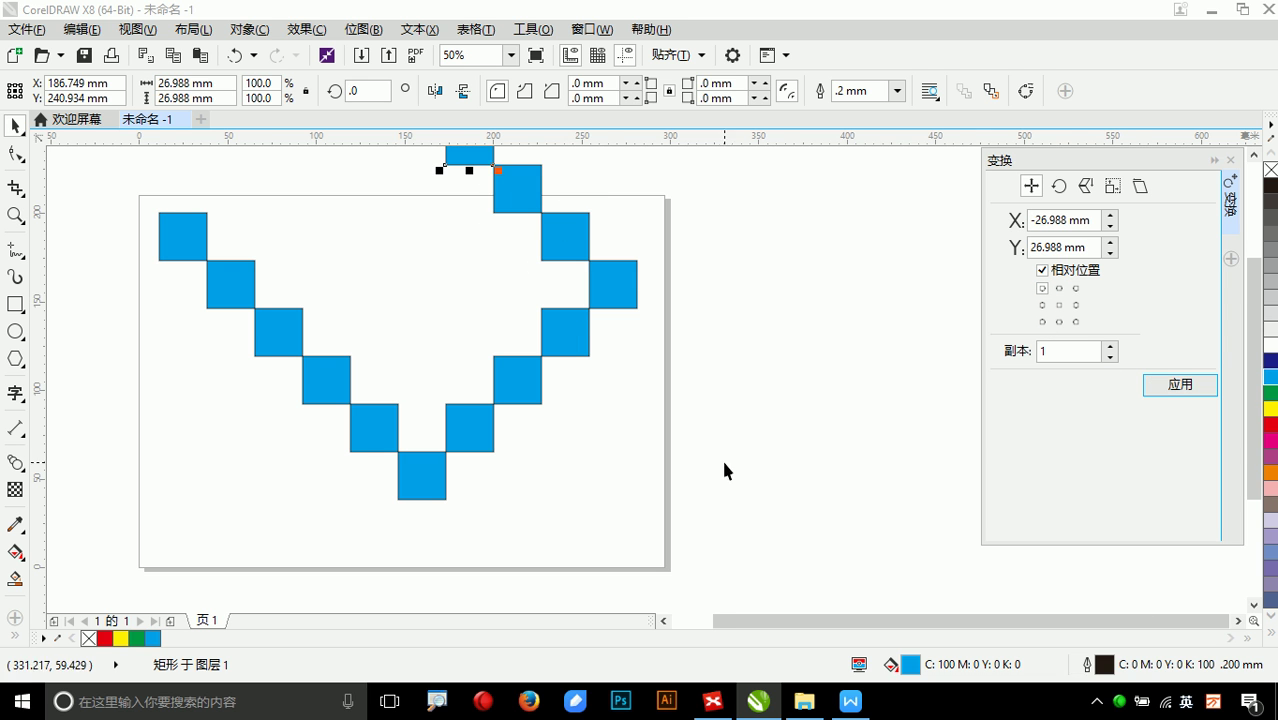
# - Copy the topmost square four times straight up, edge to edge, using the top-middle relative position
pyautogui.scroll(-1, 721, 460)
pyautogui.moveTo(787, 210); pyautogui.dragTo(347, 580)
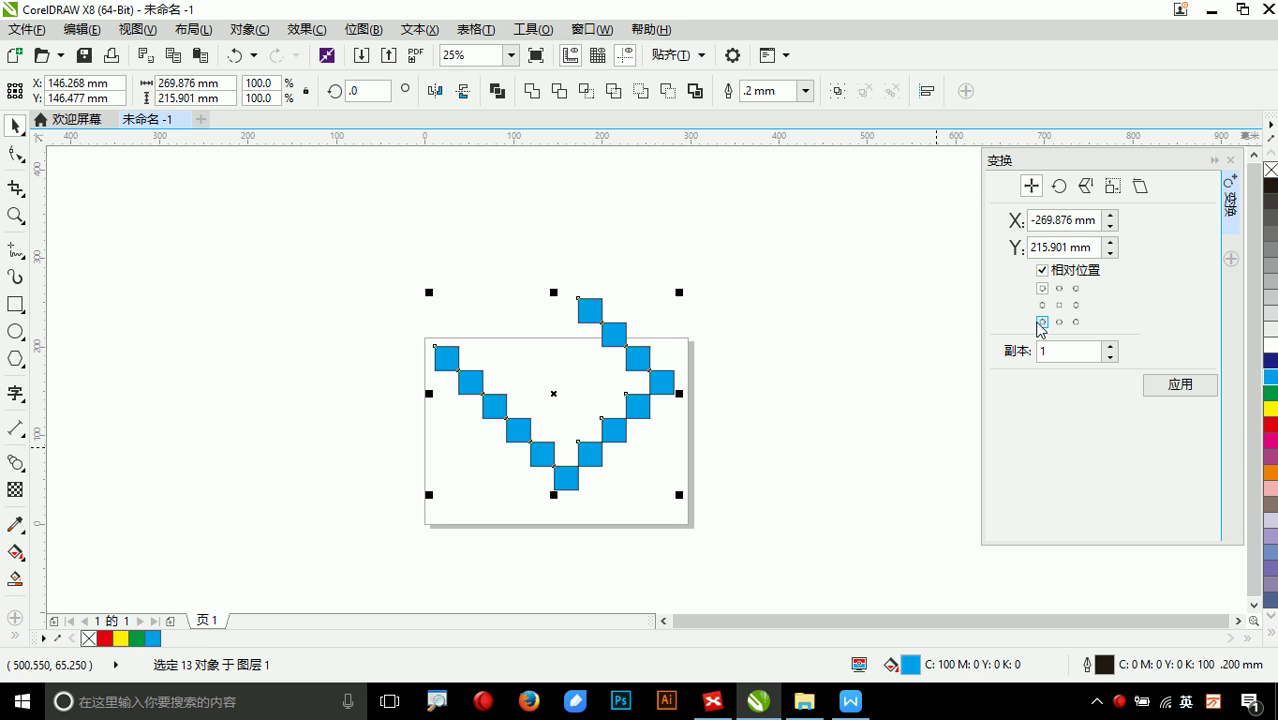
pyautogui.click(1059, 288)
pyautogui.moveTo(653, 277); pyautogui.dragTo(522, 331)
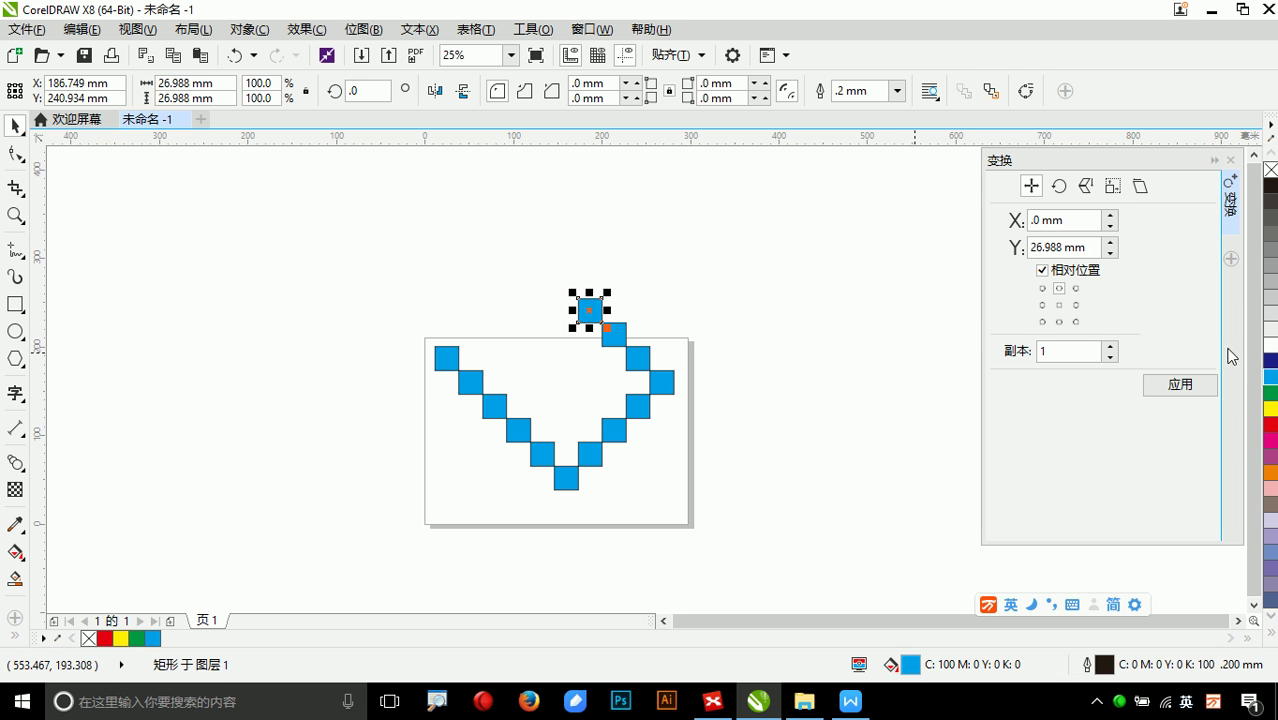
pyautogui.click(1163, 389)
pyautogui.click(1163, 389)
pyautogui.click(1164, 390)
pyautogui.click(1164, 390)
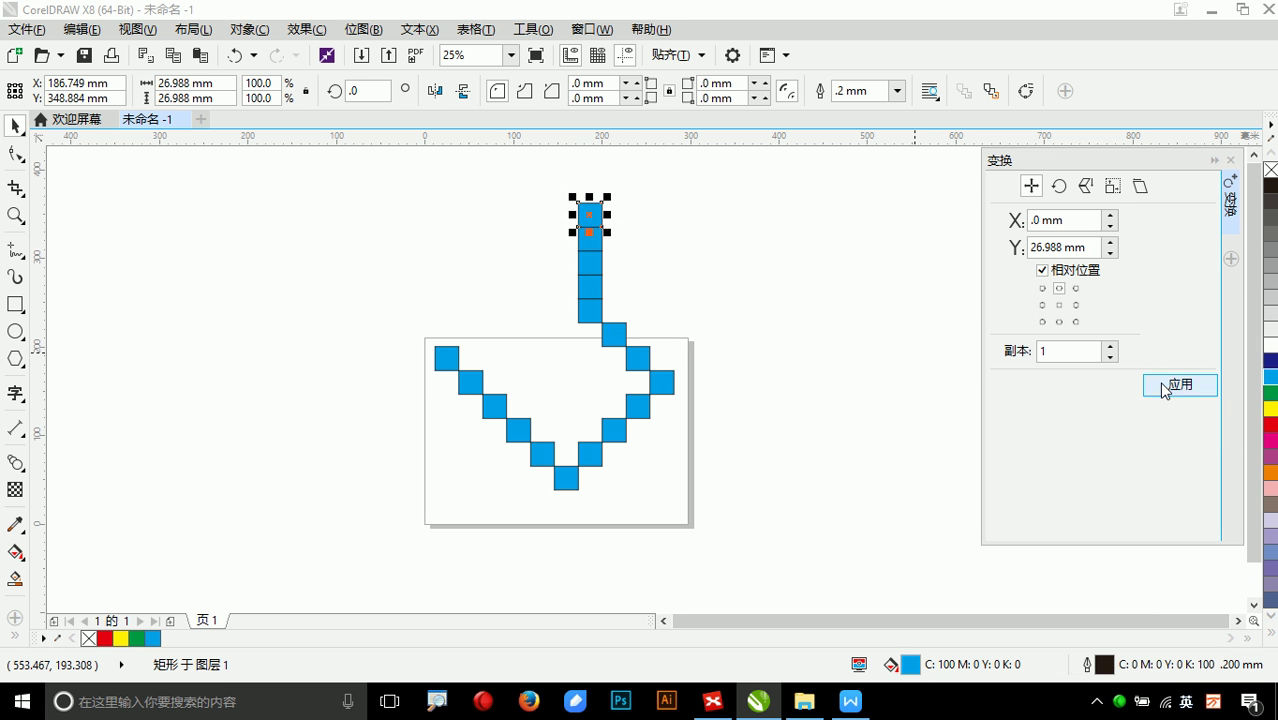
# - Delete all the squares and draw a new square about 80 mm wide in the left part of the page
pyautogui.moveTo(770, 182); pyautogui.dragTo(343, 537)
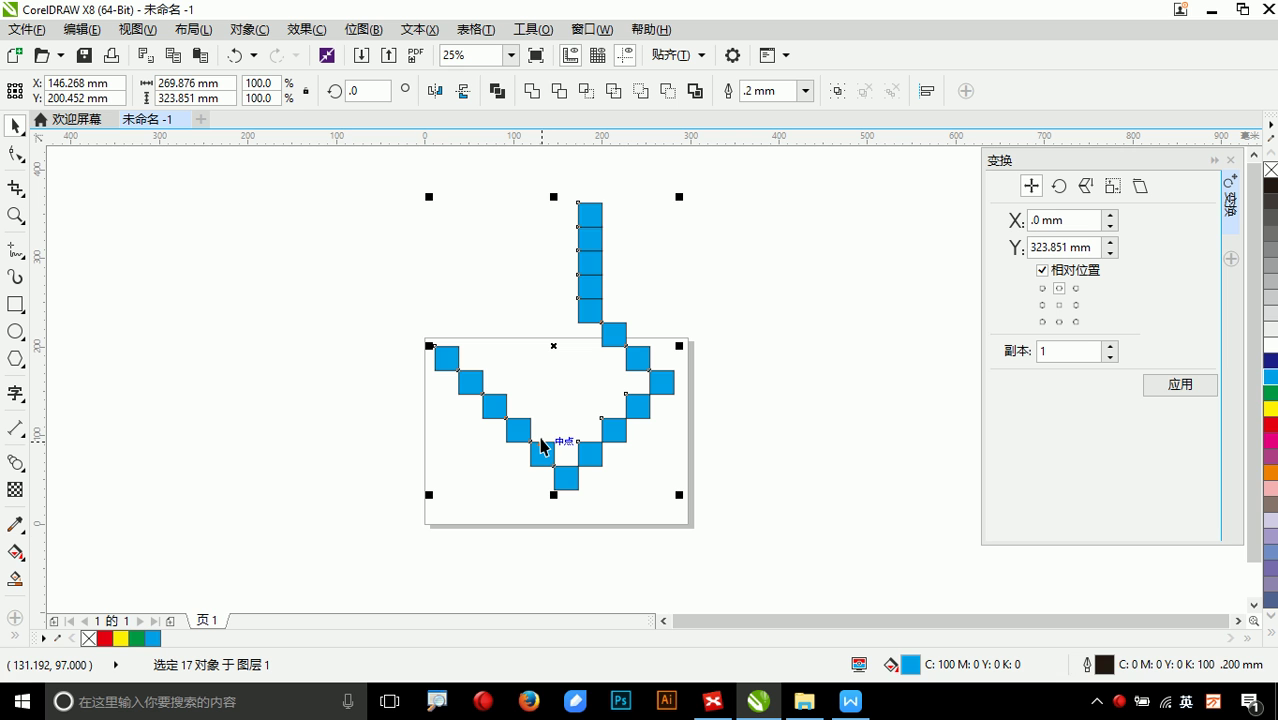
pyautogui.press('Delete')
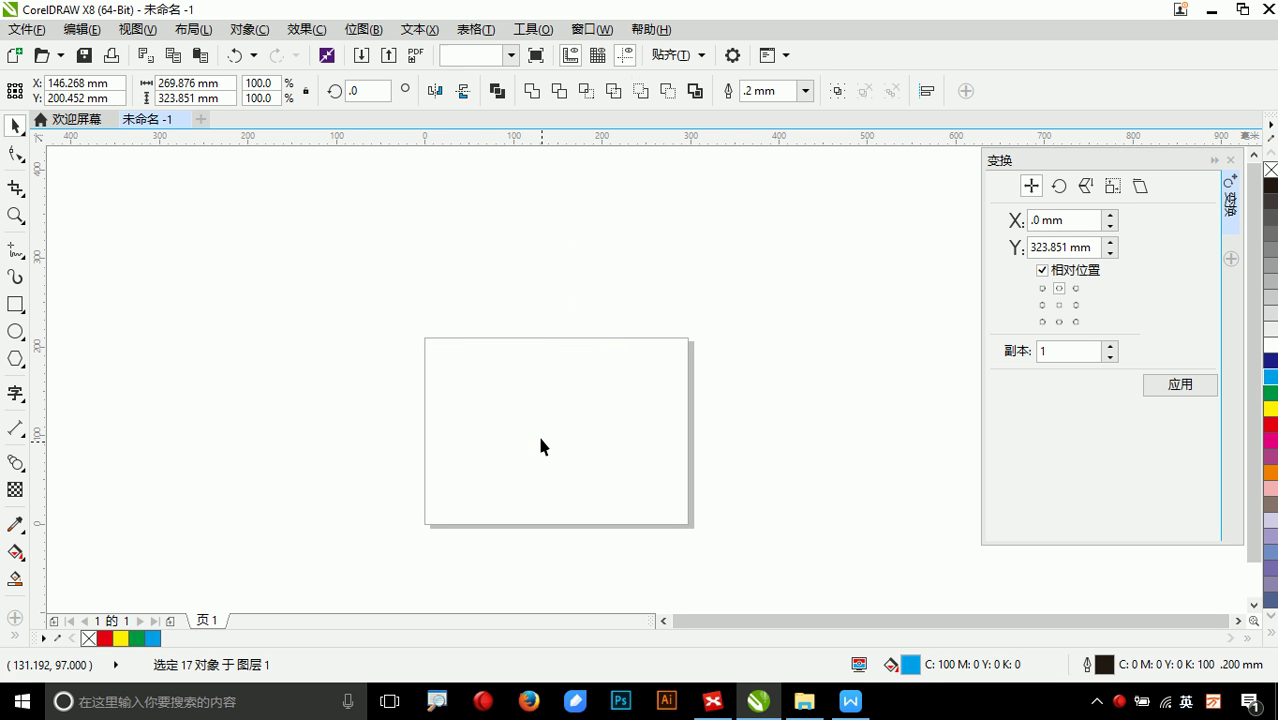
pyautogui.click(8, 303)
pyautogui.moveTo(448, 371); pyautogui.dragTo(520, 443)
pyautogui.scroll(1, 617, 371)
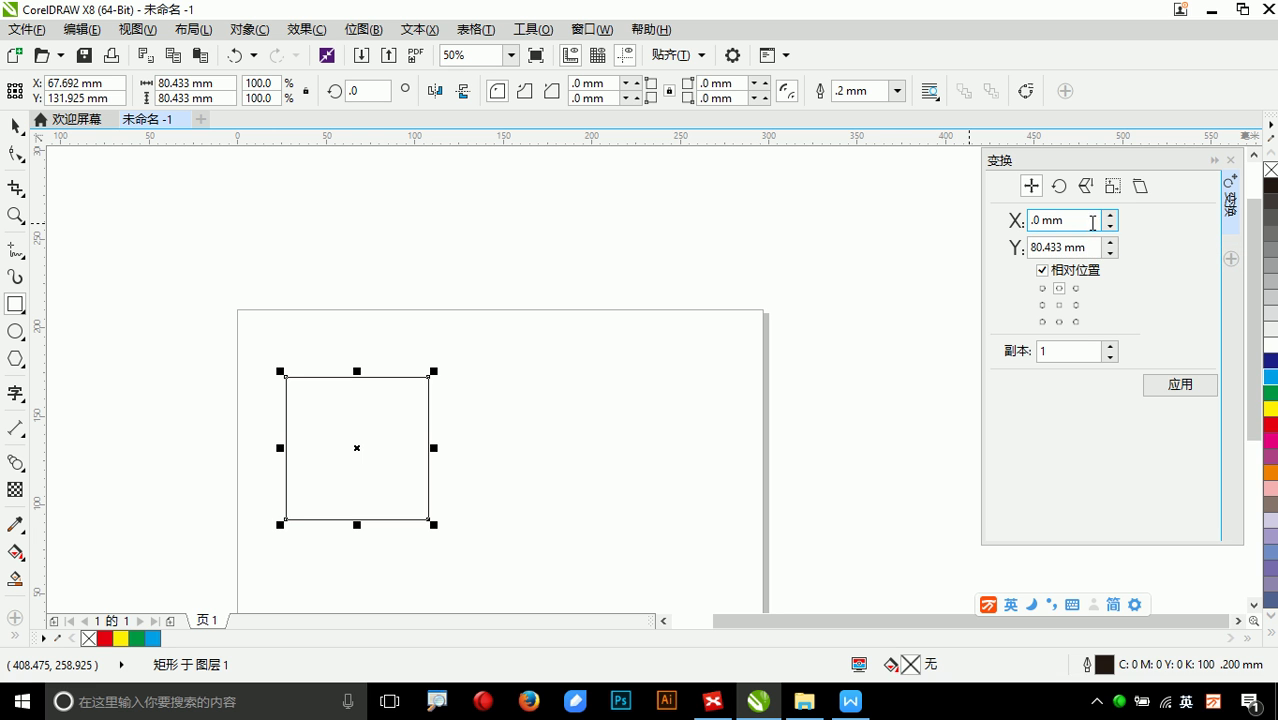
# - Try copying the square downward twice with a vertical offset of -40 mm, and undo the copies
pyautogui.click(1038, 248)
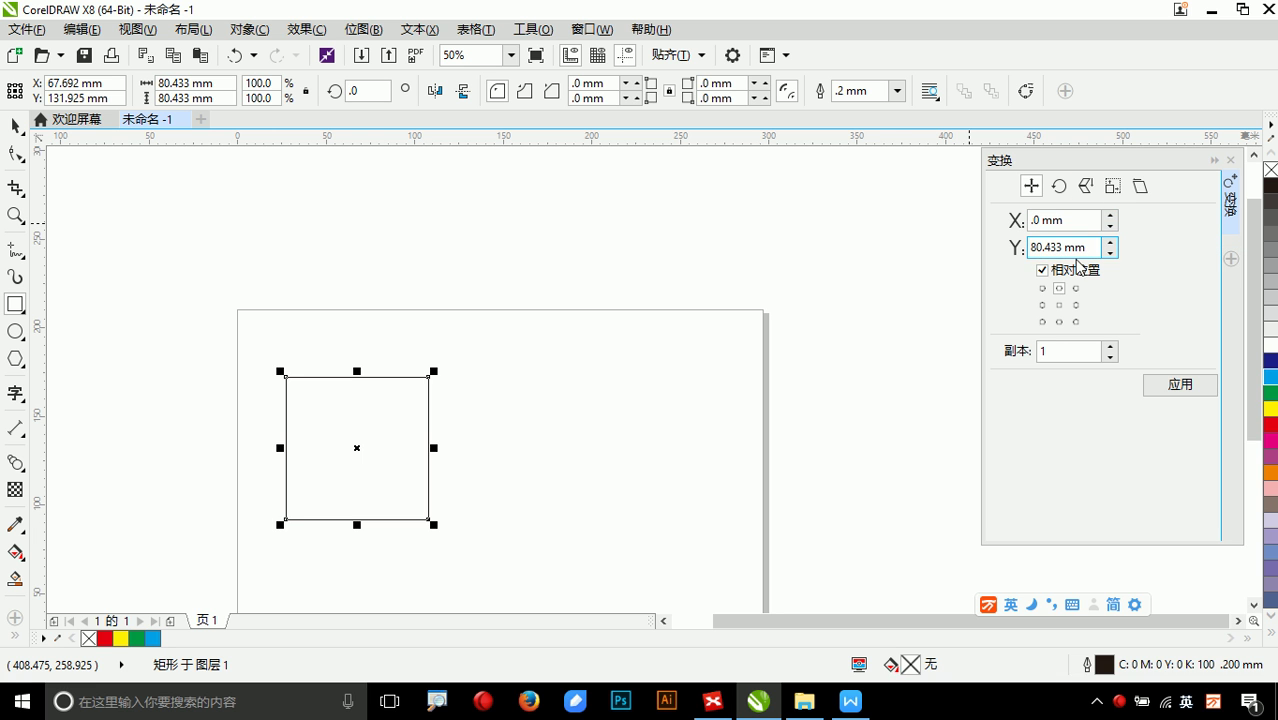
pyautogui.click(1111, 255)
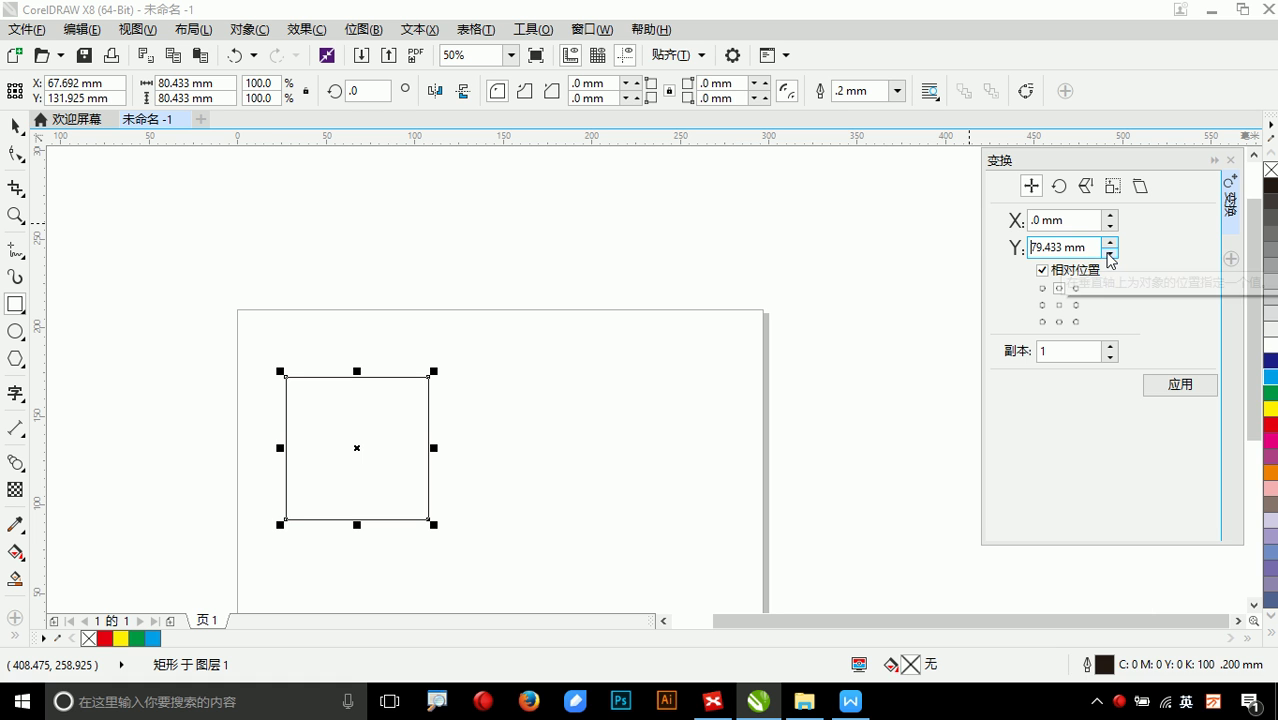
pyautogui.moveTo(1083, 251); pyautogui.dragTo(975, 255)
pyautogui.write('-')
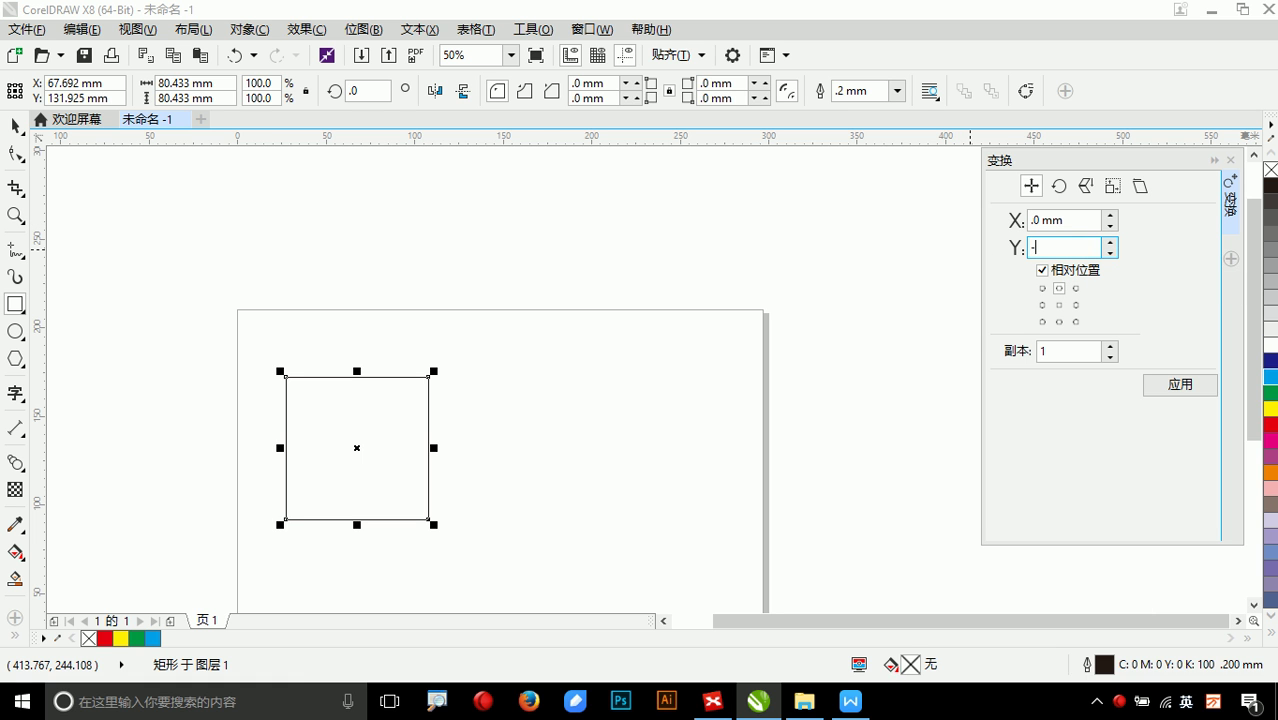
pyautogui.write('40')
pyautogui.click(1168, 388)
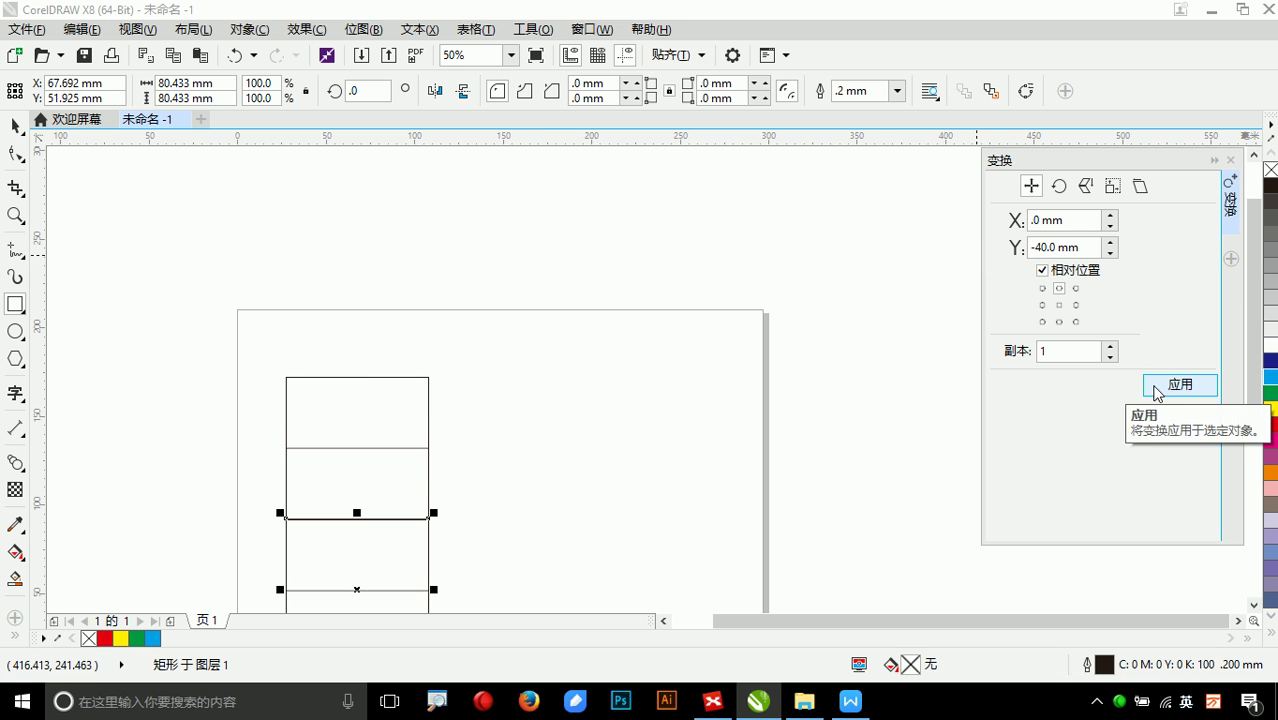
pyautogui.hotkey('ctrl', 'z')
# - Move the square left twice without copying, using a horizontal offset of -40 mm, a vertical offset of 0 and 0 copies
pyautogui.click(1065, 220)
pyautogui.write('-40')
pyautogui.press('Tab')
pyautogui.click(1110, 356)
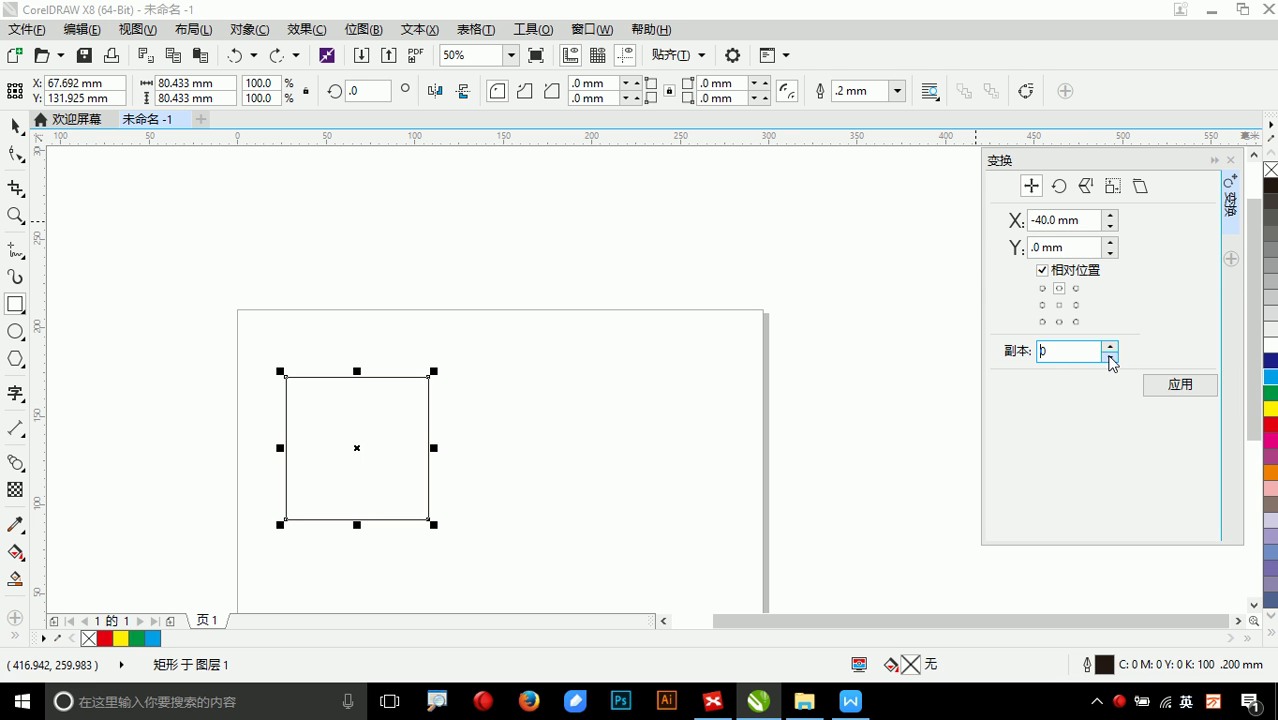
pyautogui.click(1157, 385)
pyautogui.click(1157, 385)
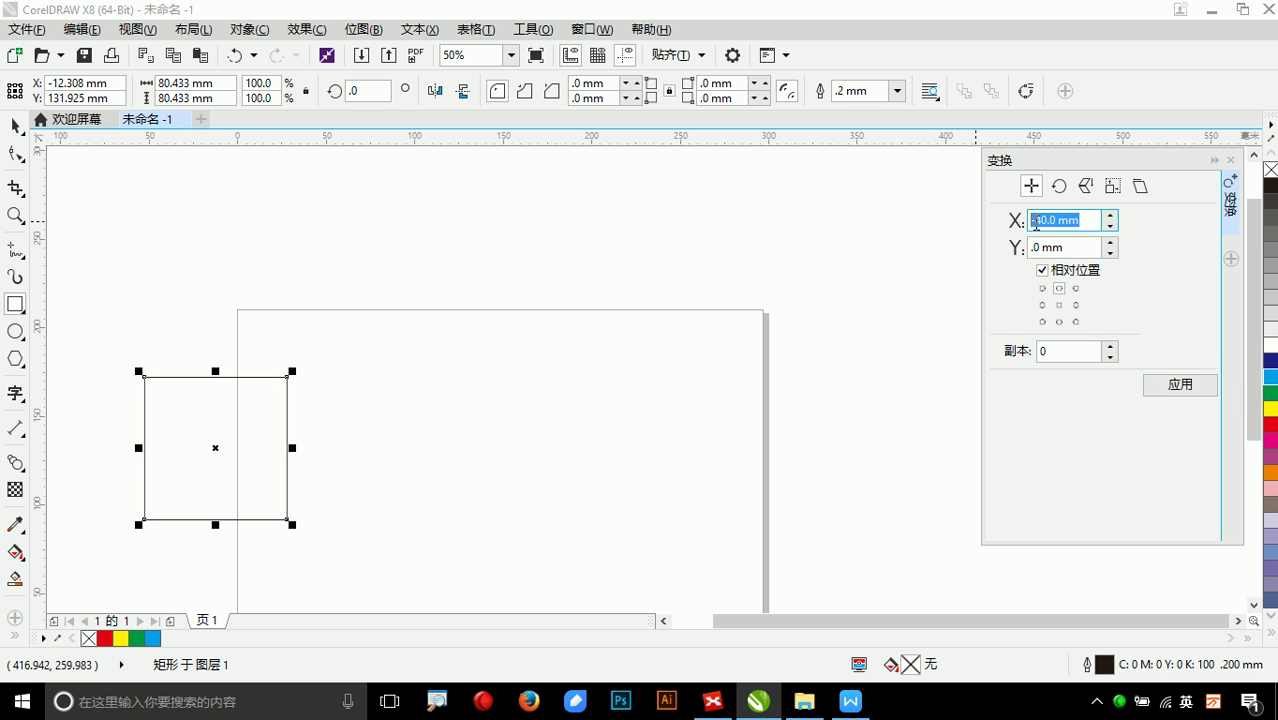
# - Change the horizontal offset to 40 mm and move the square right three times without copying
pyautogui.click(1031, 220)
pyautogui.press('Delete')
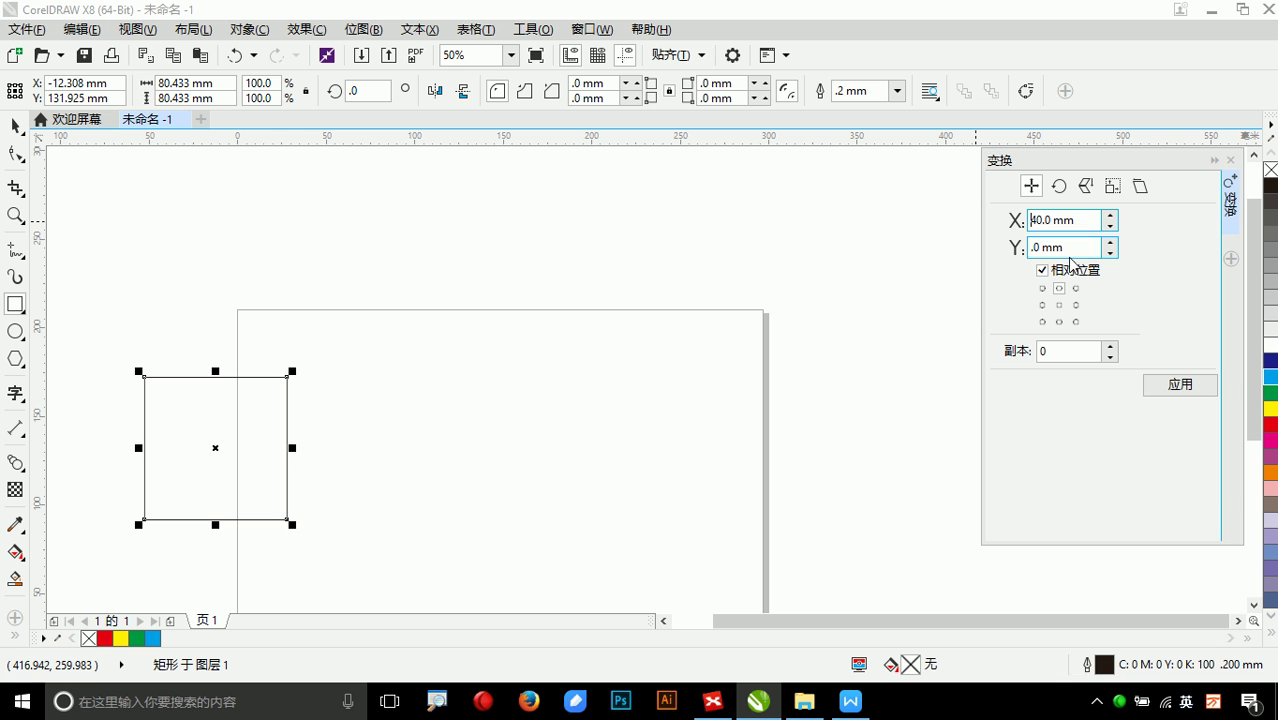
pyautogui.click(1163, 386)
pyautogui.click(1163, 386)
pyautogui.click(1163, 386)
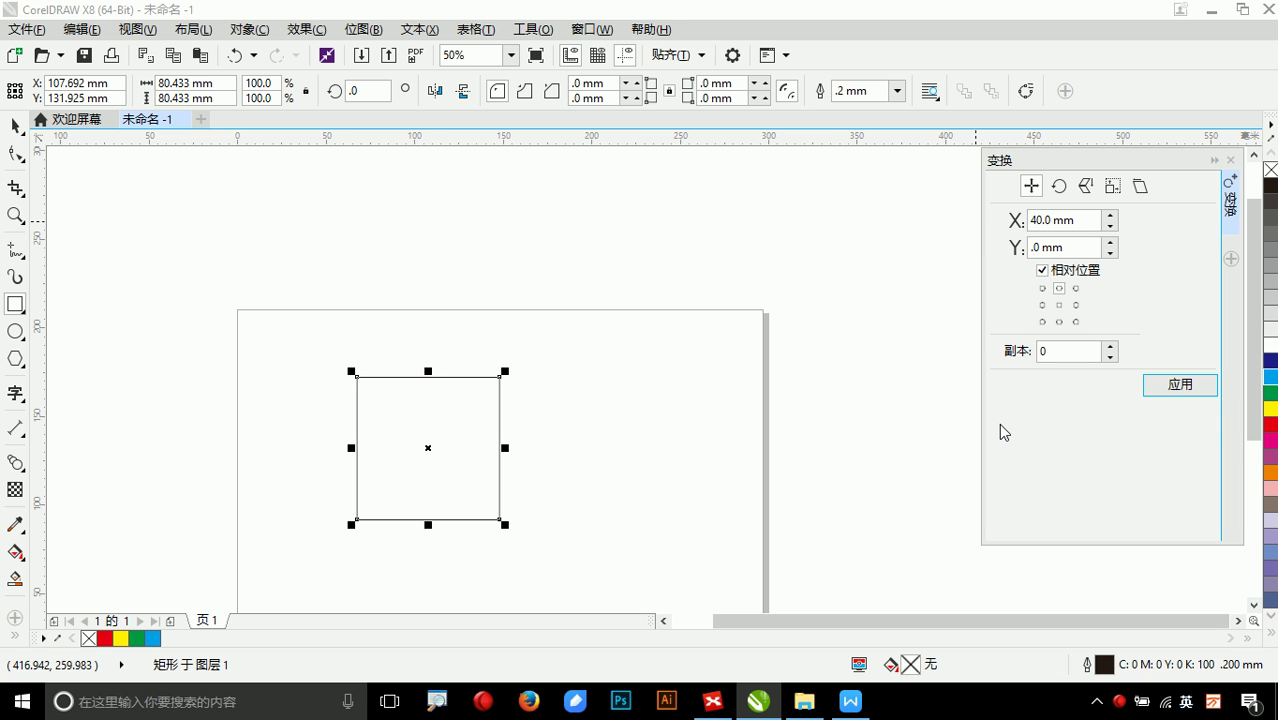
# - Start a screen capture of the area around the transform settings and set its annotation text size to 18
pyautogui.hotkey('ctrl', 'alt', 'a')
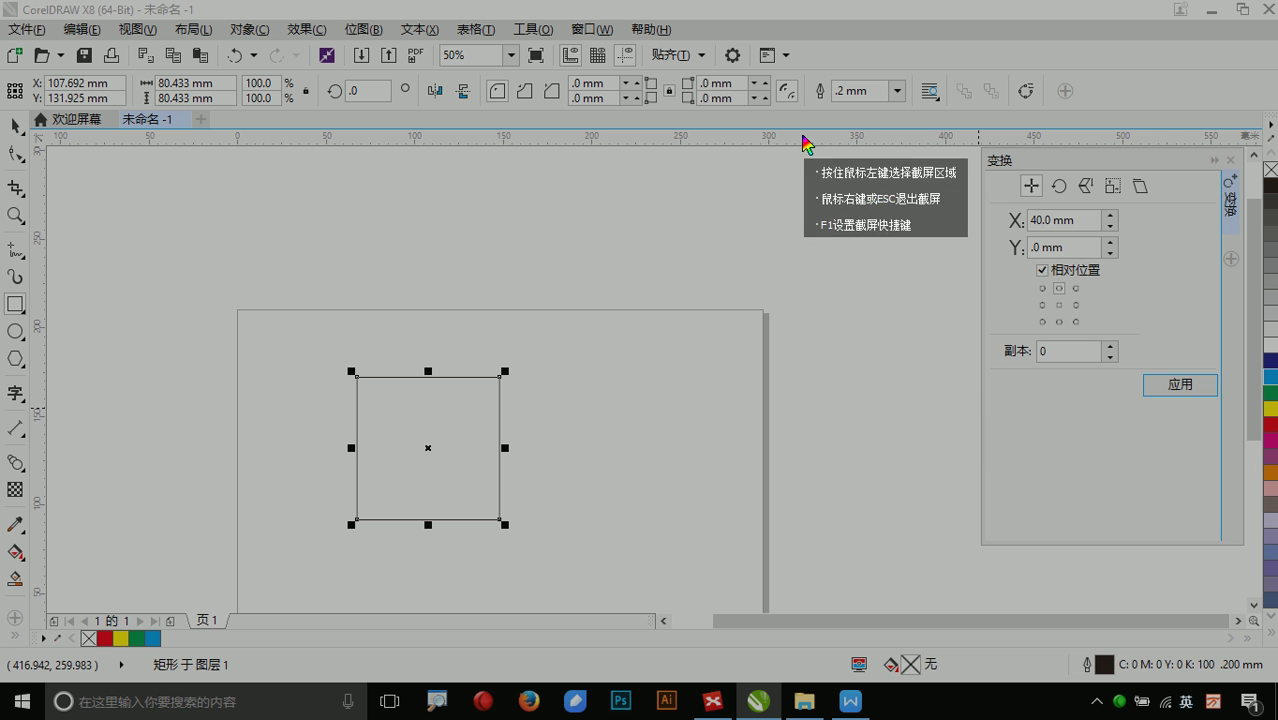
pyautogui.moveTo(779, 138); pyautogui.dragTo(1243, 551)
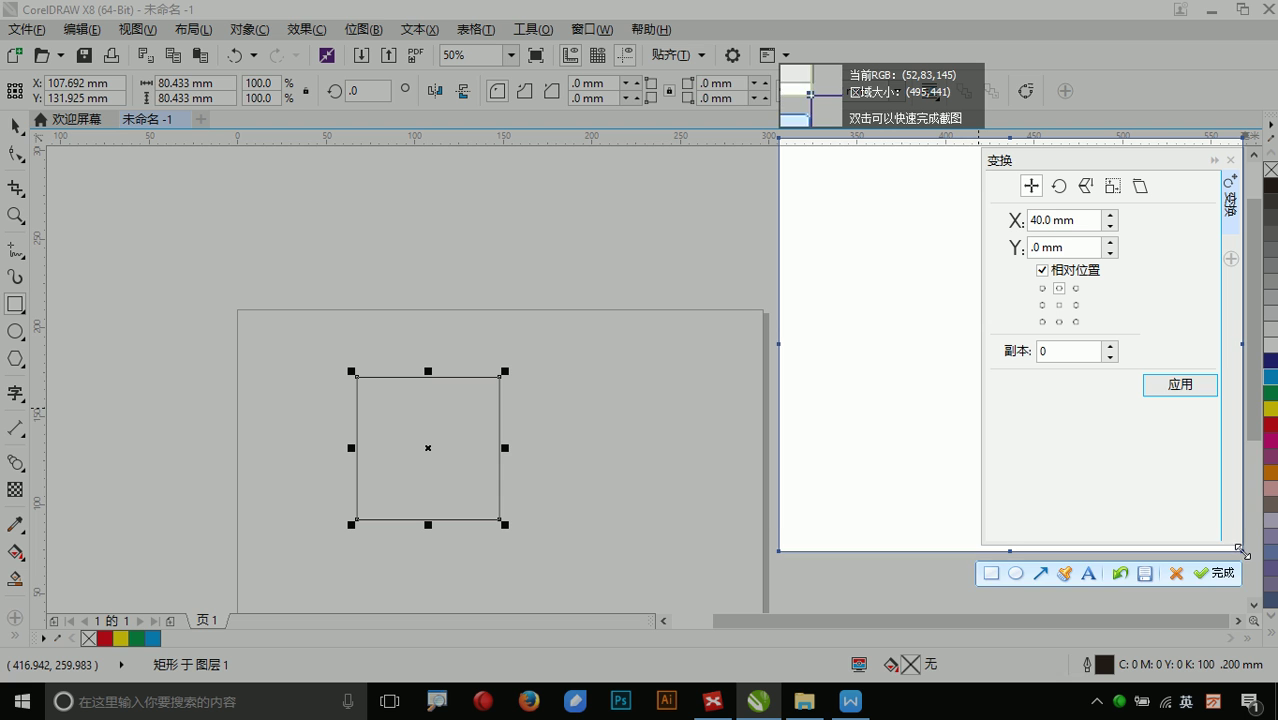
pyautogui.click(1089, 573)
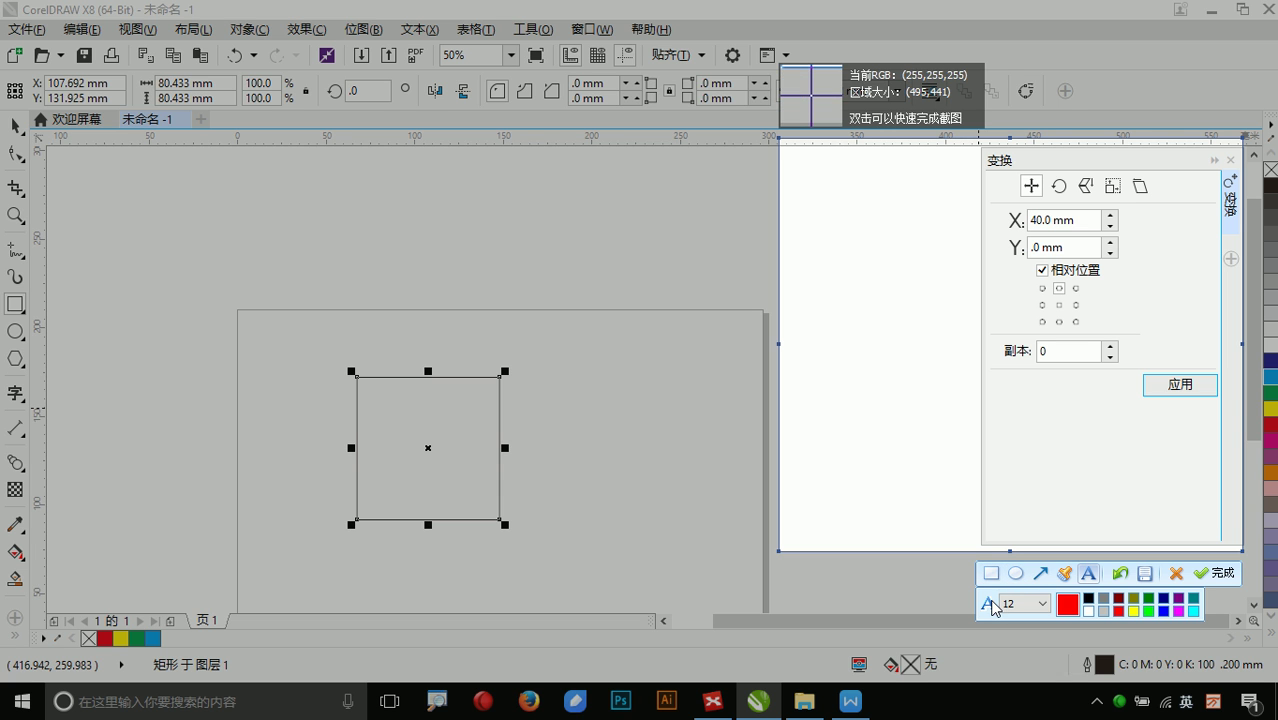
pyautogui.click(1089, 573)
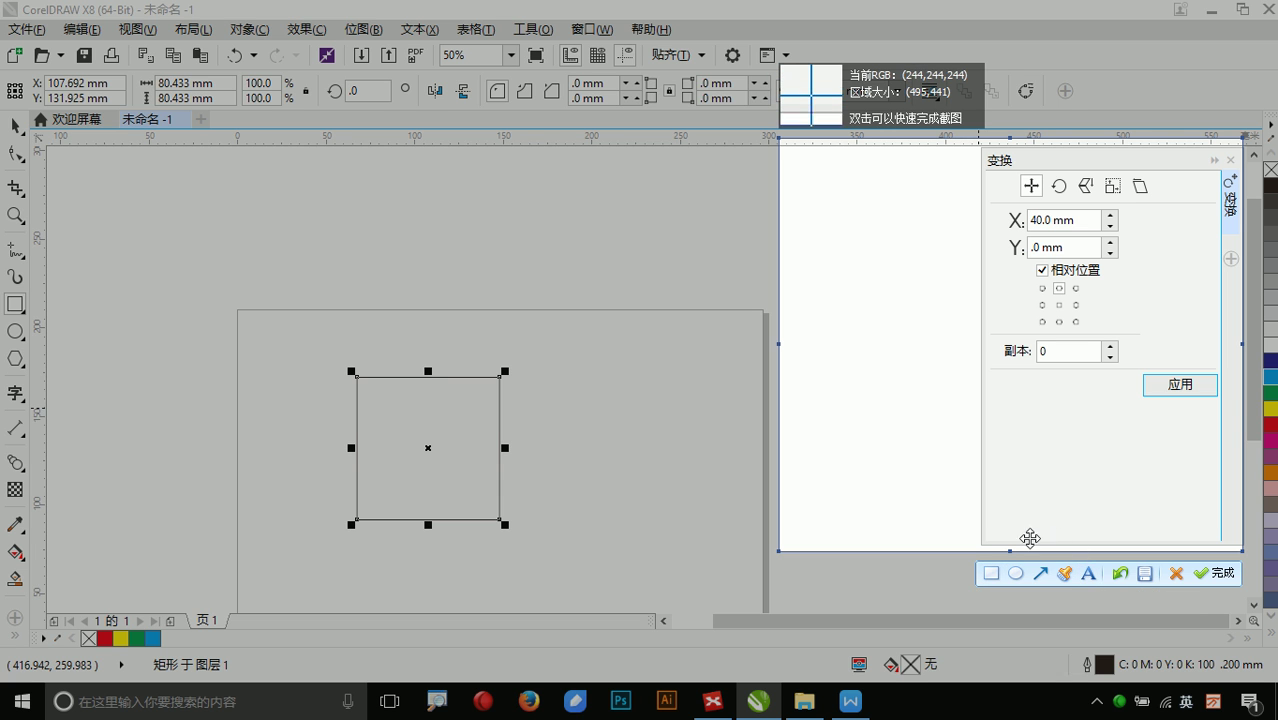
pyautogui.click(1089, 573)
pyautogui.click(1040, 604)
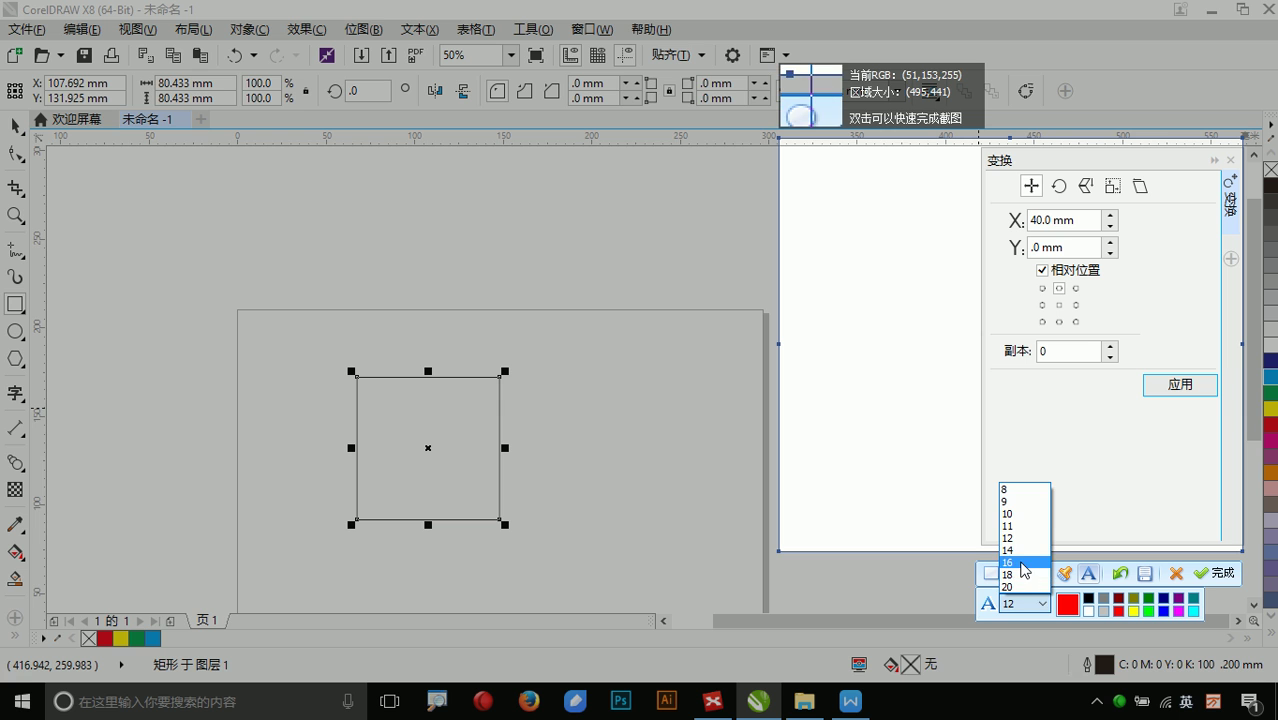
pyautogui.click(1012, 575)
# - Annotate the capture beside the offset values with the red text 为向左 and finish the capture
pyautogui.click(843, 207)
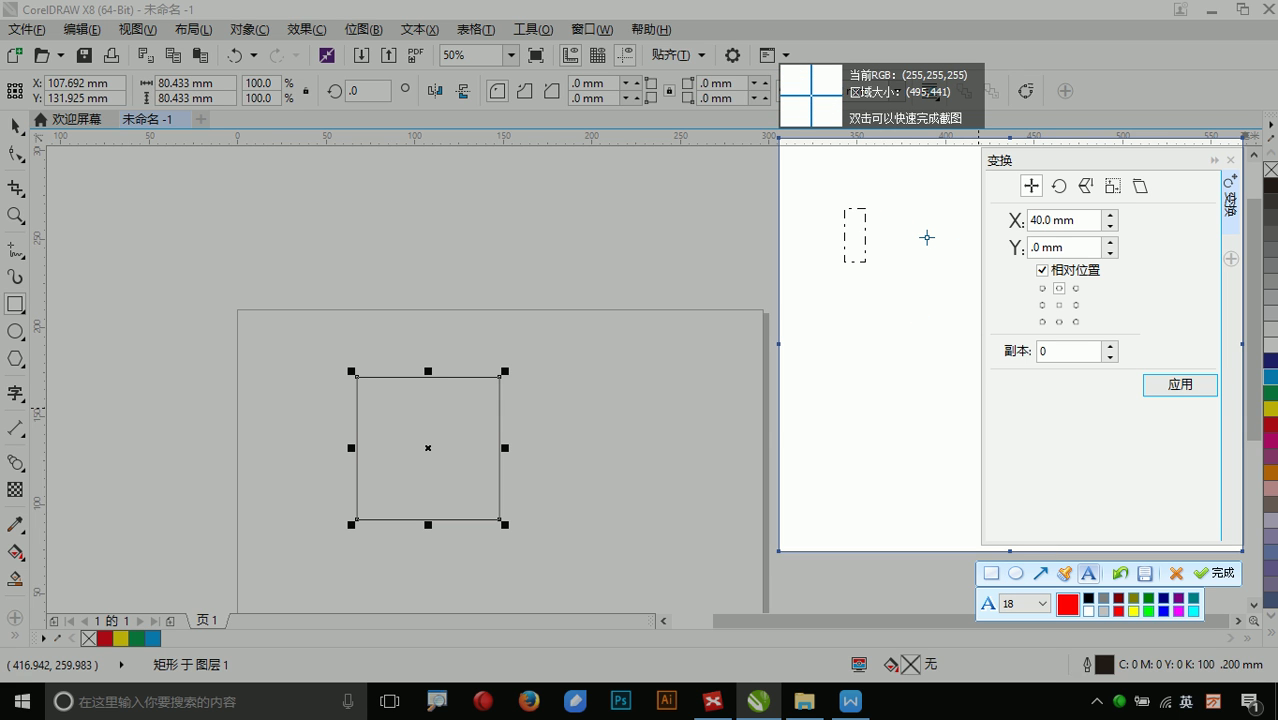
pyautogui.write('mt=')
pyautogui.click(926, 237)
pyautogui.write('t')
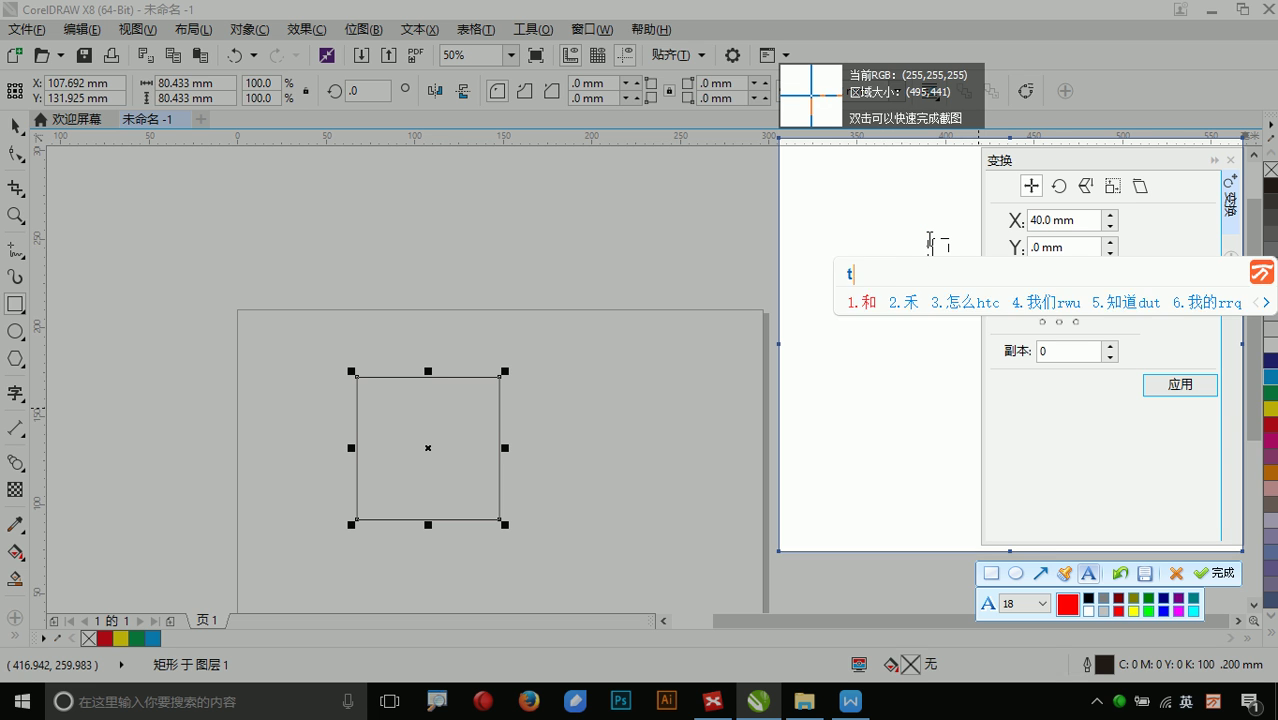
pyautogui.write('mk向')
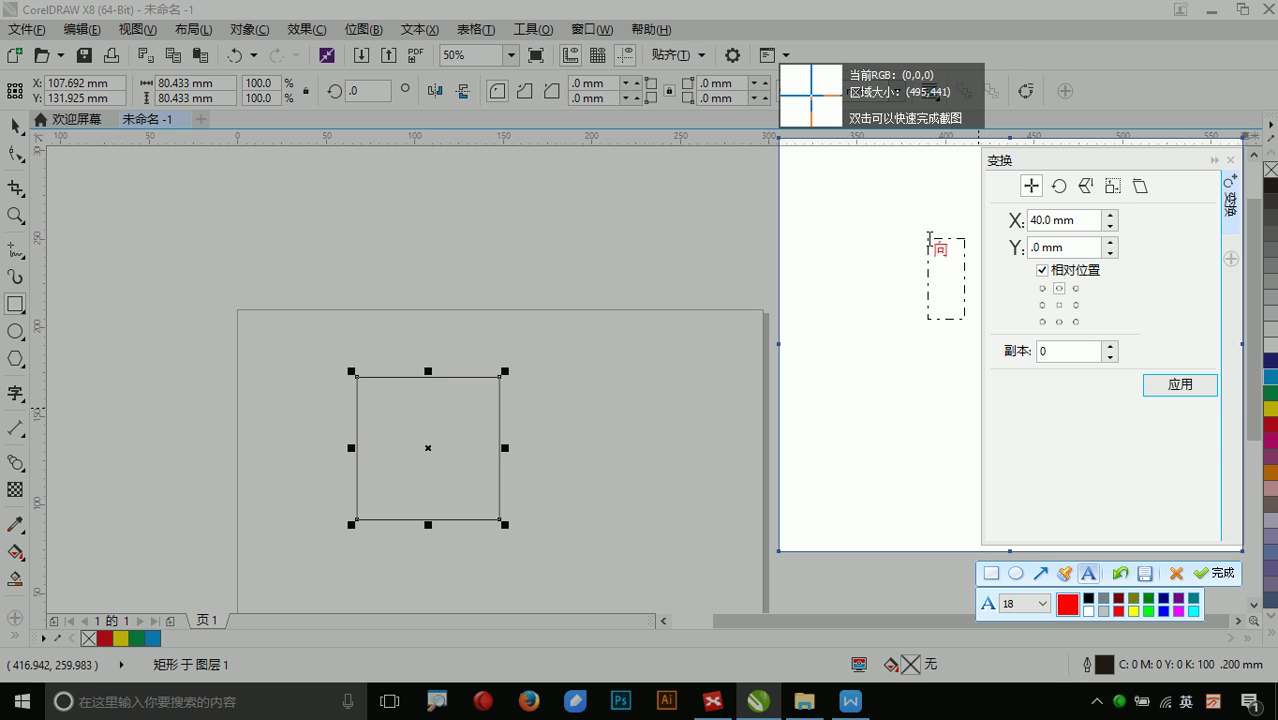
pyautogui.write('左==')
pyautogui.press('BackSpace')
pyautogui.press('BackSpace')
pyautogui.press('BackSpace')
pyautogui.press('BackSpace')
pyautogui.write('左')
pyautogui.press('Home')
pyautogui.write('为')
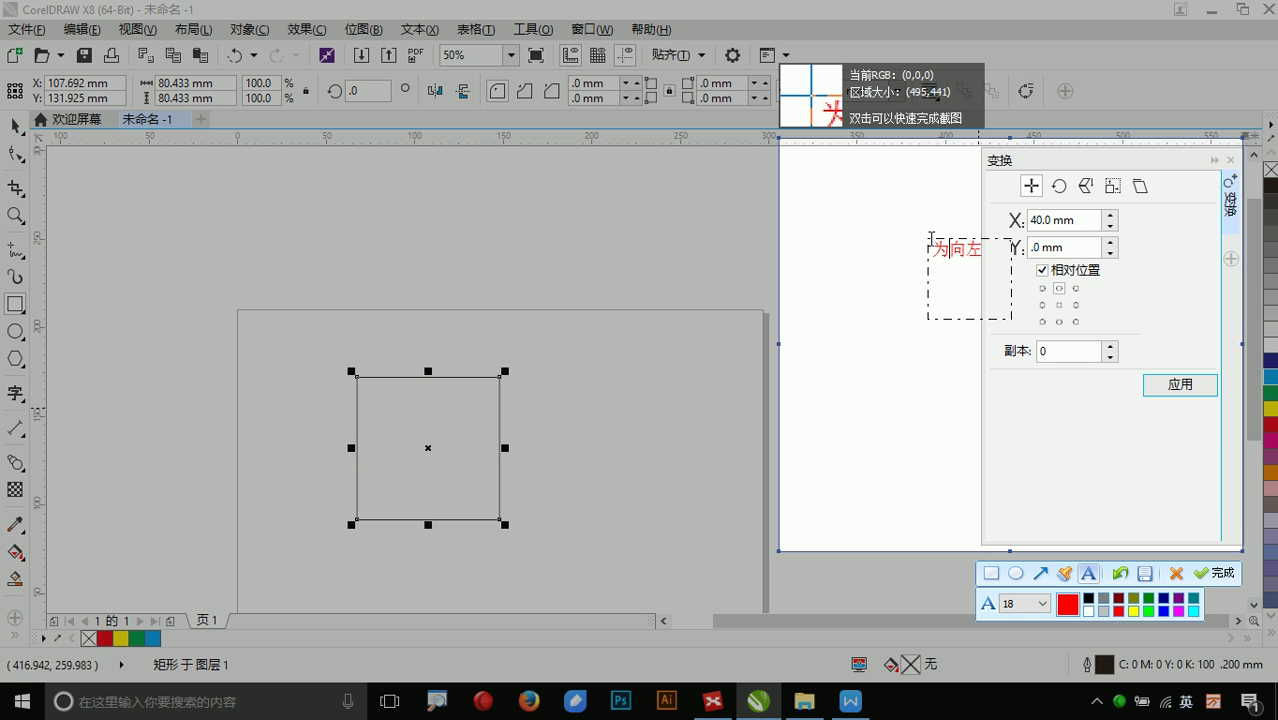
pyautogui.doubleClick(1090, 380)
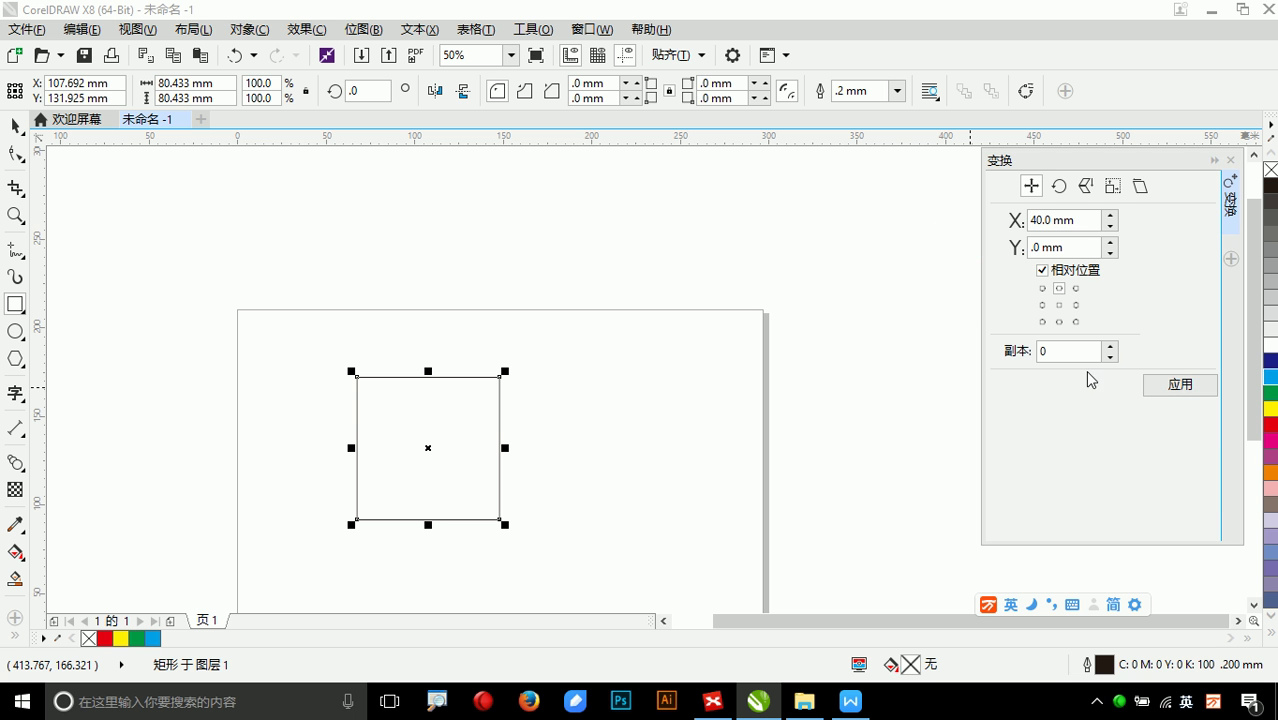
# - Capture the screen area around the transform settings again, without annotations
pyautogui.hotkey('ctrl', 'alt', 'a')
pyautogui.moveTo(812, 134); pyautogui.dragTo(1245, 530)
pyautogui.doubleClick(1182, 525)
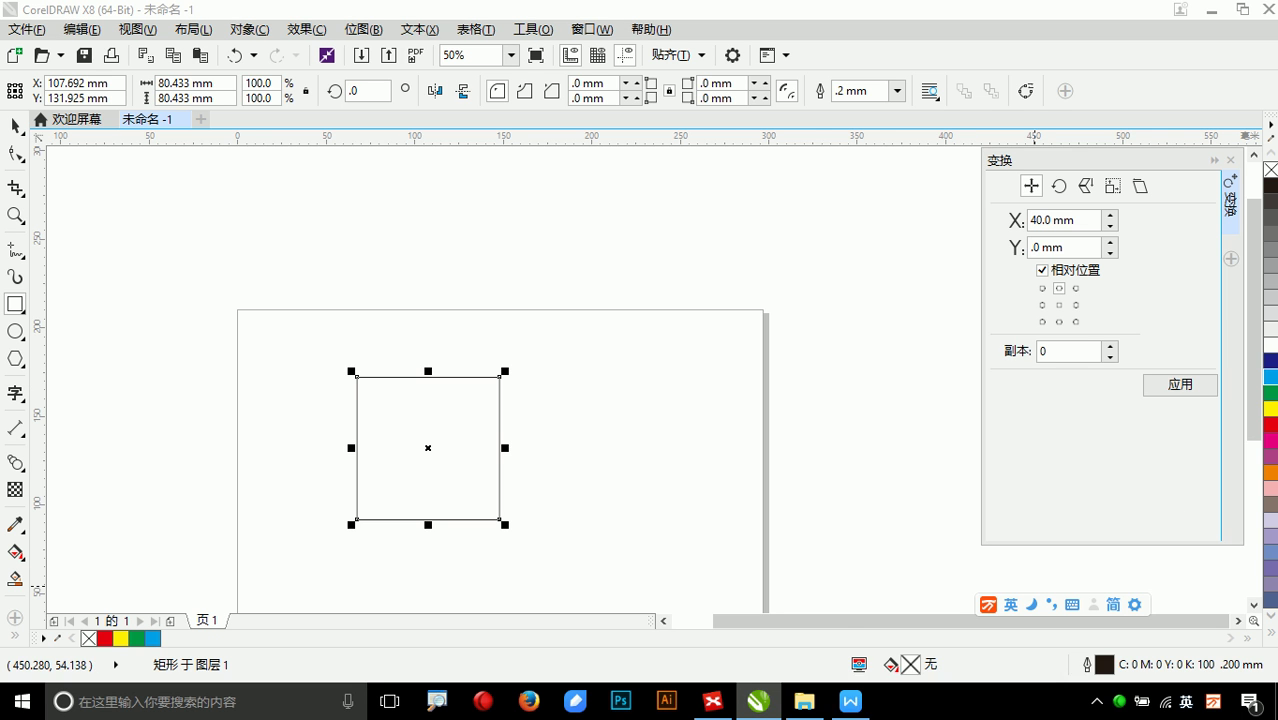
# - Switch to the WPS notes document and add the heading 变换面板 in 标题 2 style below the 第 5 天 title
pyautogui.click(248, 29)
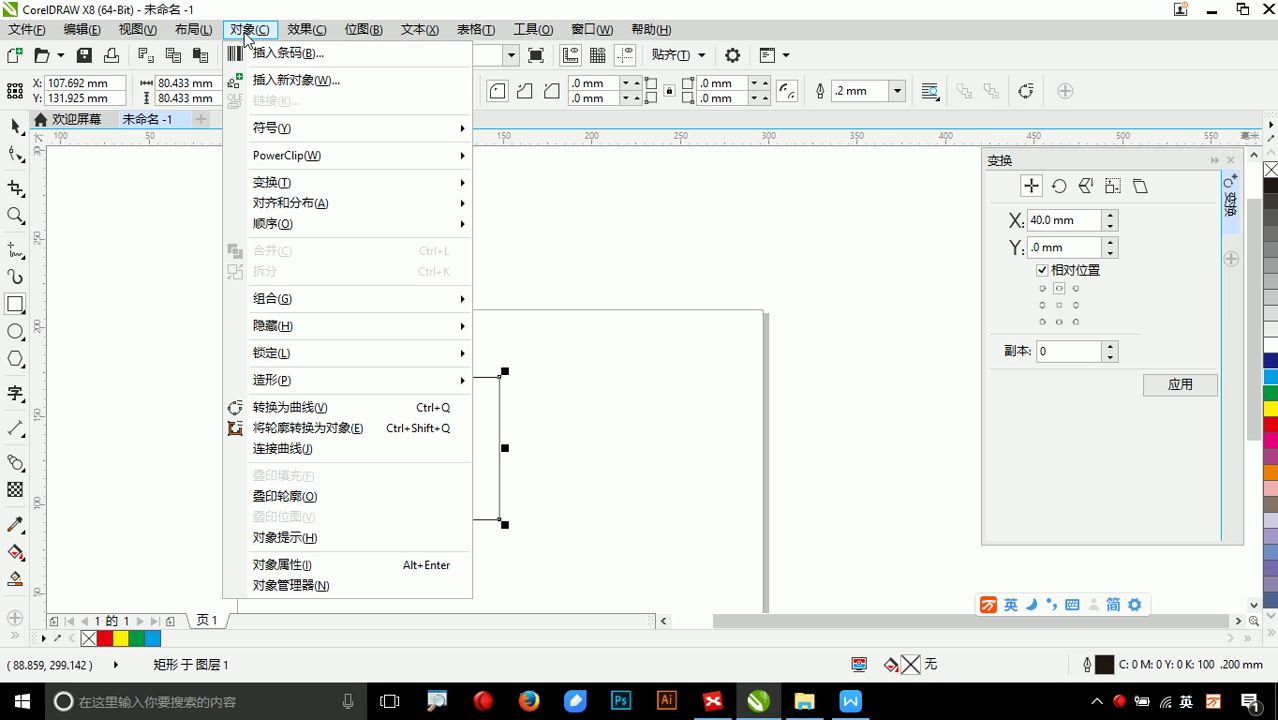
pyautogui.moveTo(264, 186)
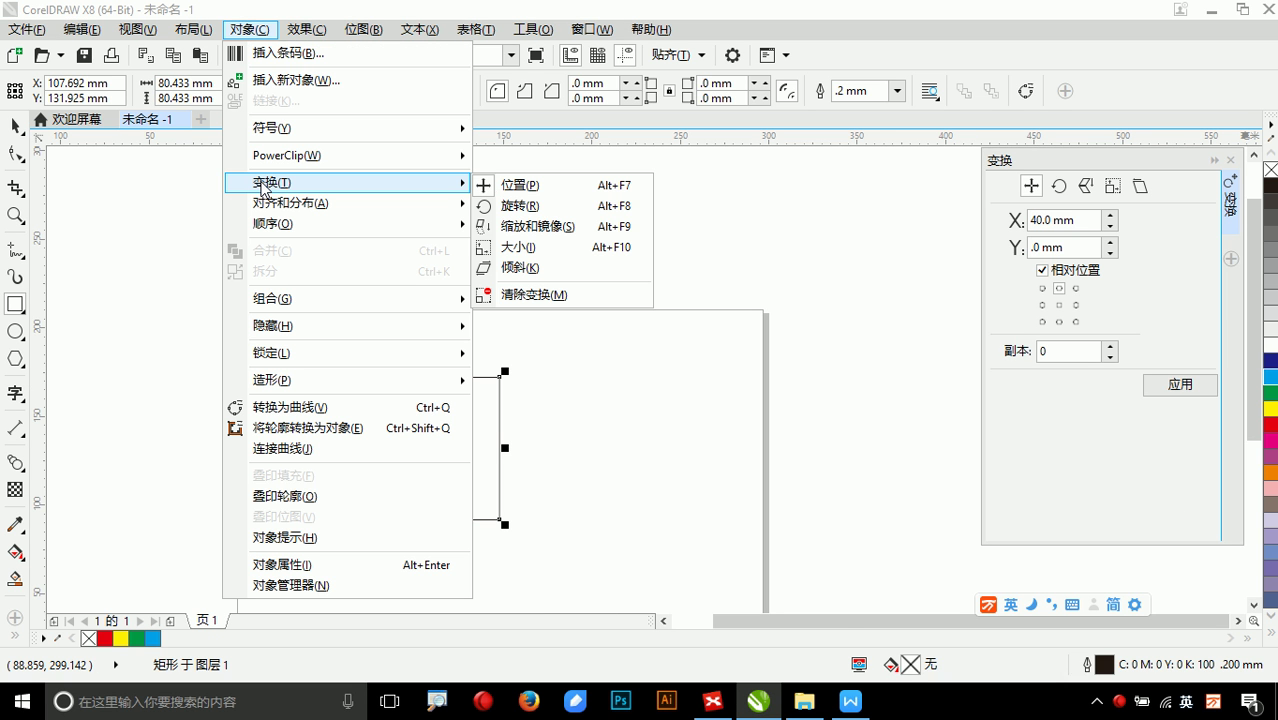
pyautogui.click(850, 701)
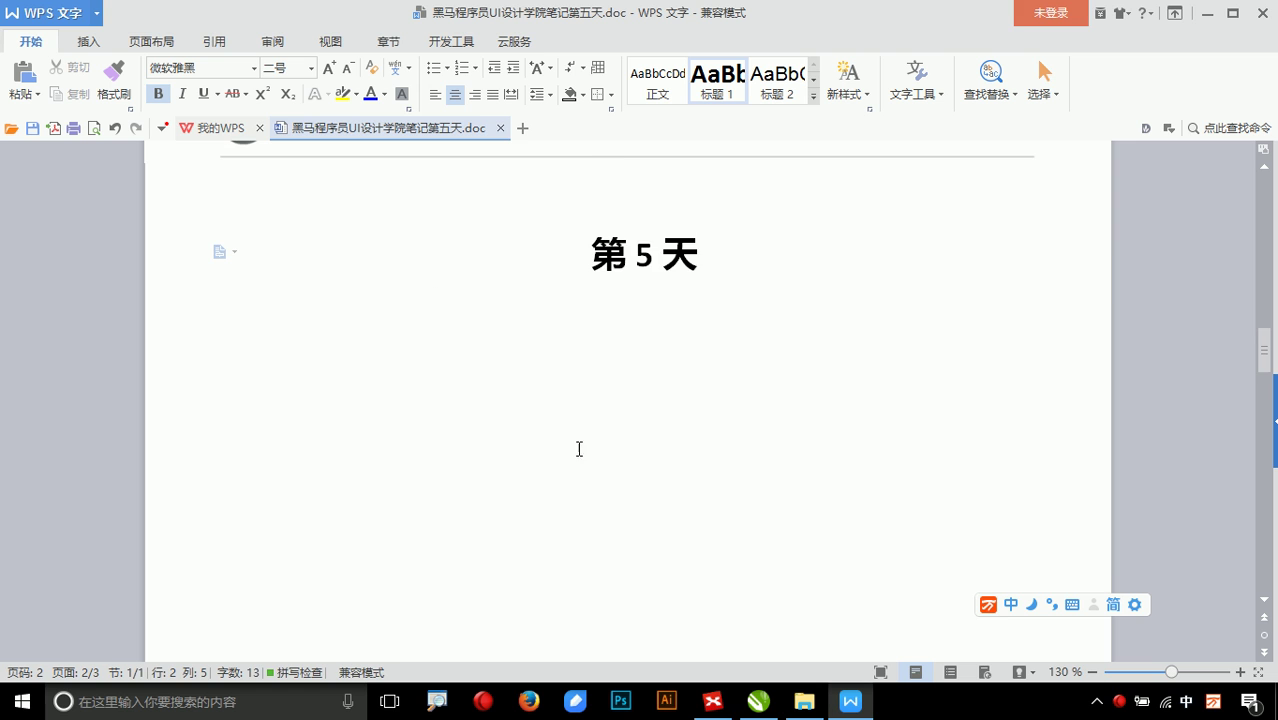
pyautogui.scroll(-1, 742, 274)
pyautogui.press('Return')
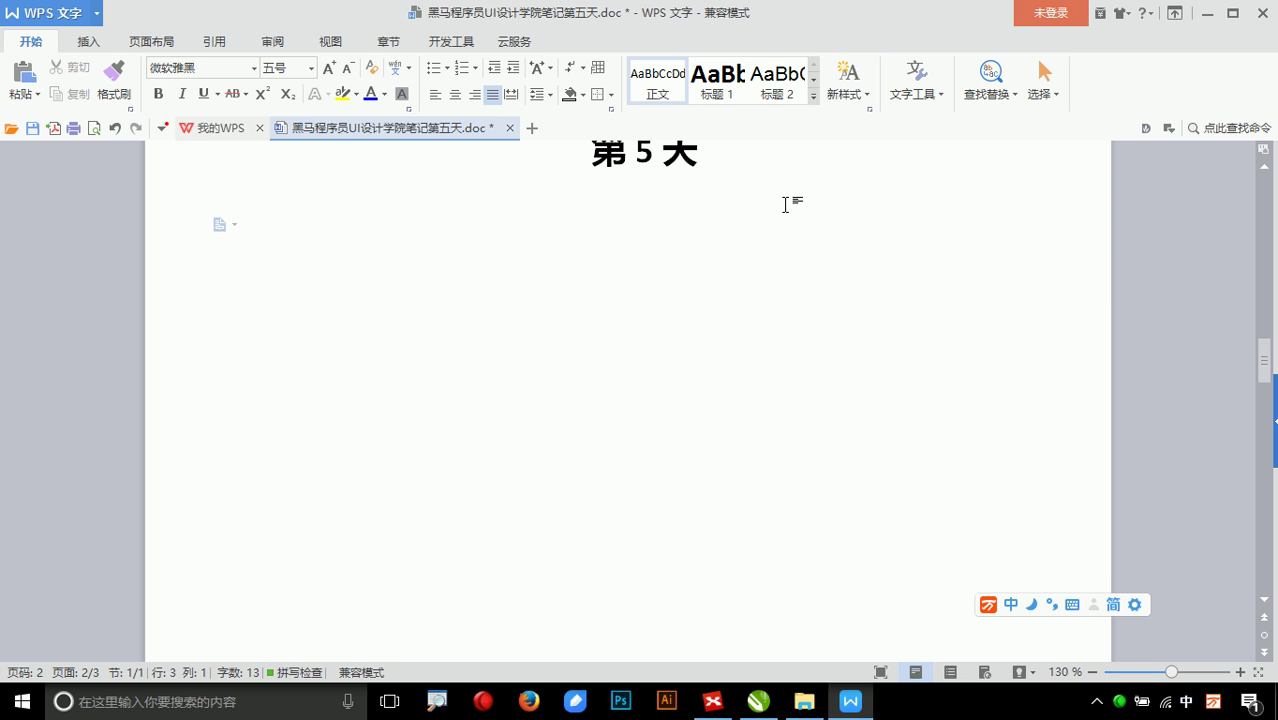
pyautogui.press('shift')
pyautogui.write('yor2mian ban')
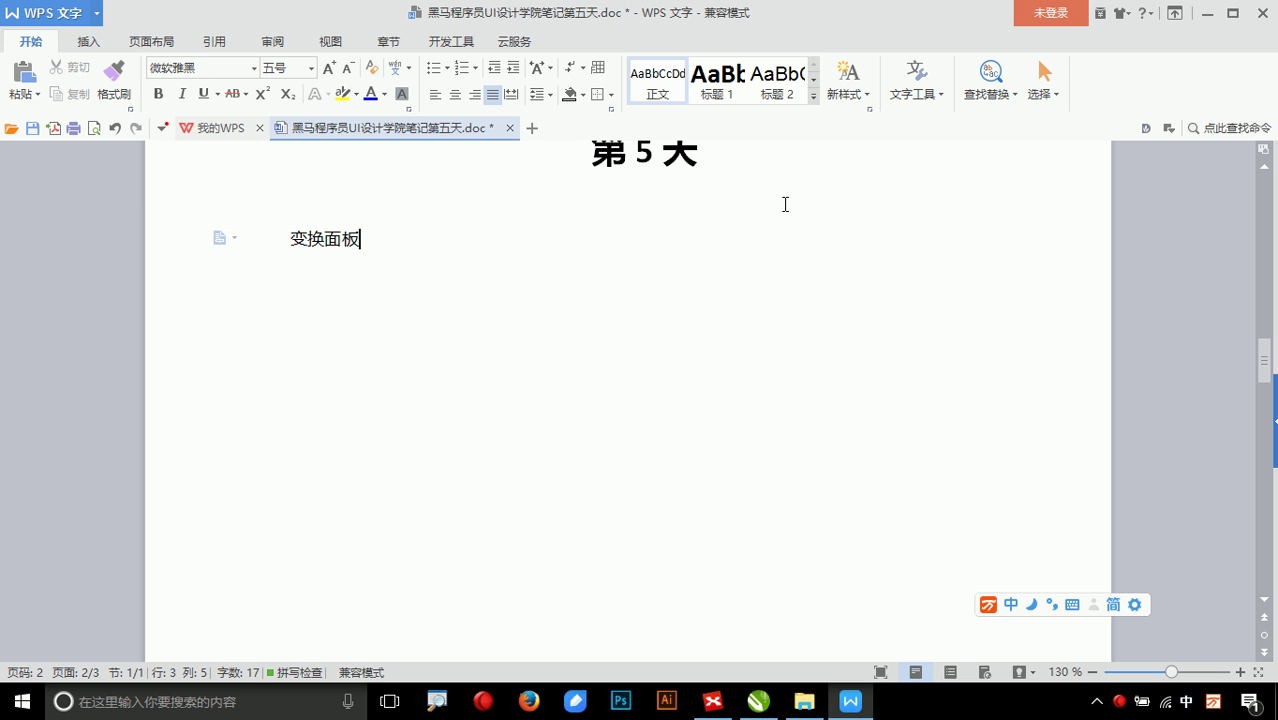
pyautogui.click(777, 99)
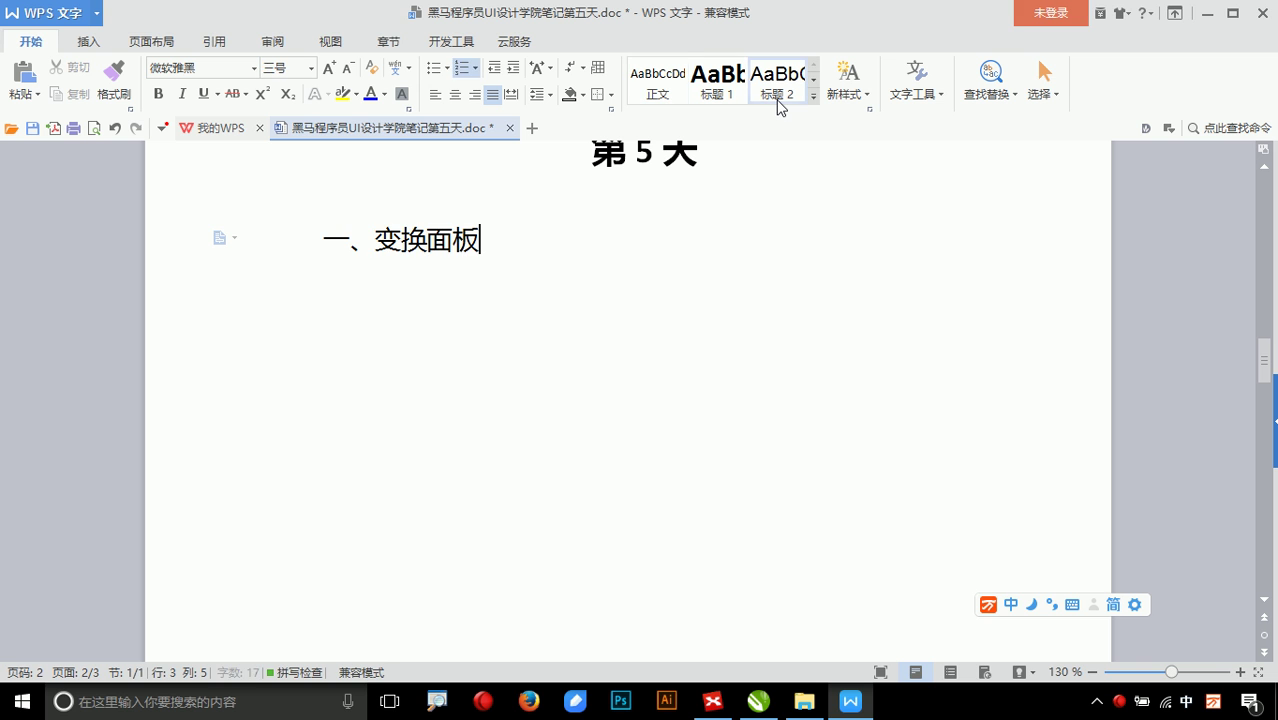
# - Add a body text line reading 对象菜单——变换 below the 变换面板 heading
pyautogui.press('Return')
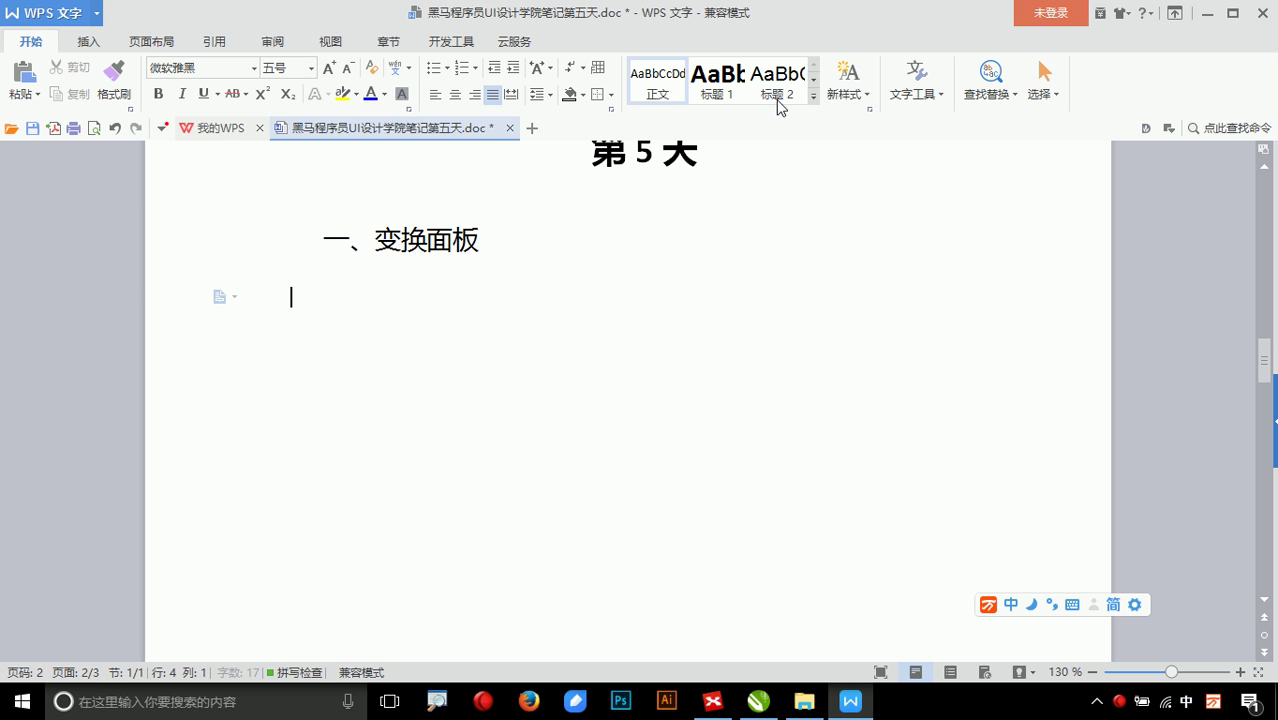
pyautogui.write('dx  aeu')
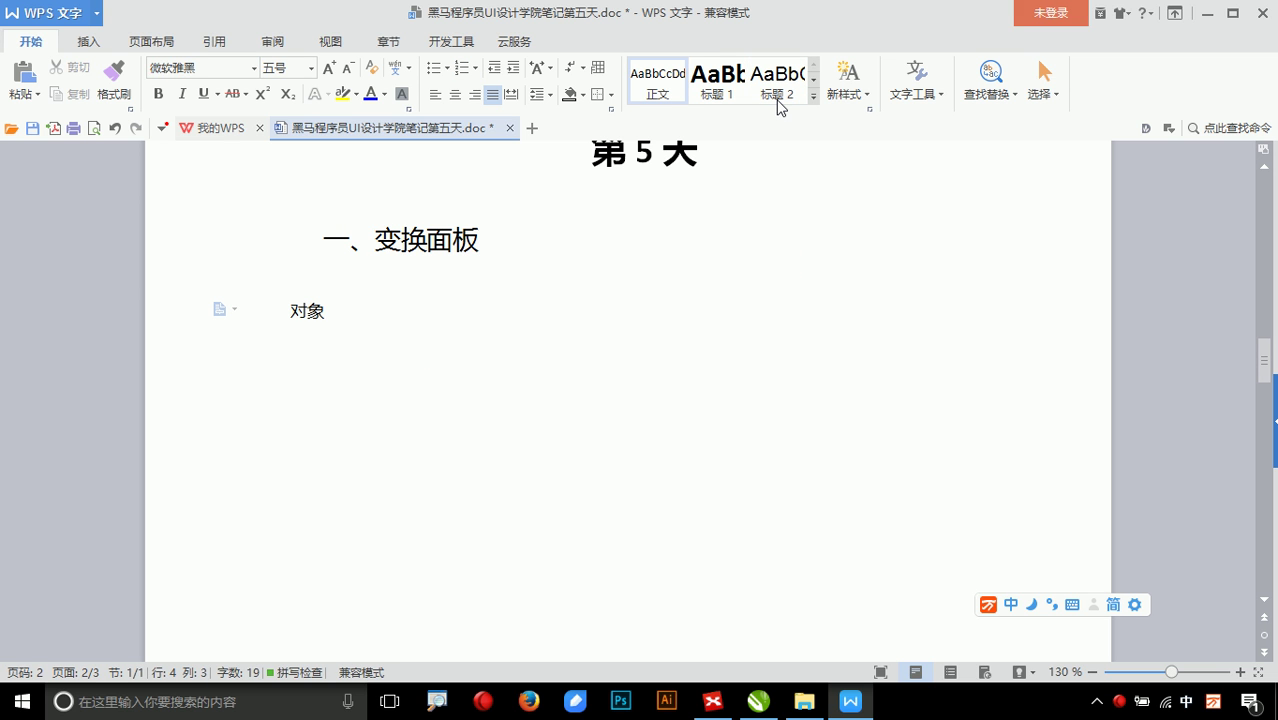
pyautogui.write('2_c')
pyautogui.press('BackSpace')
pyautogui.write('yorq')
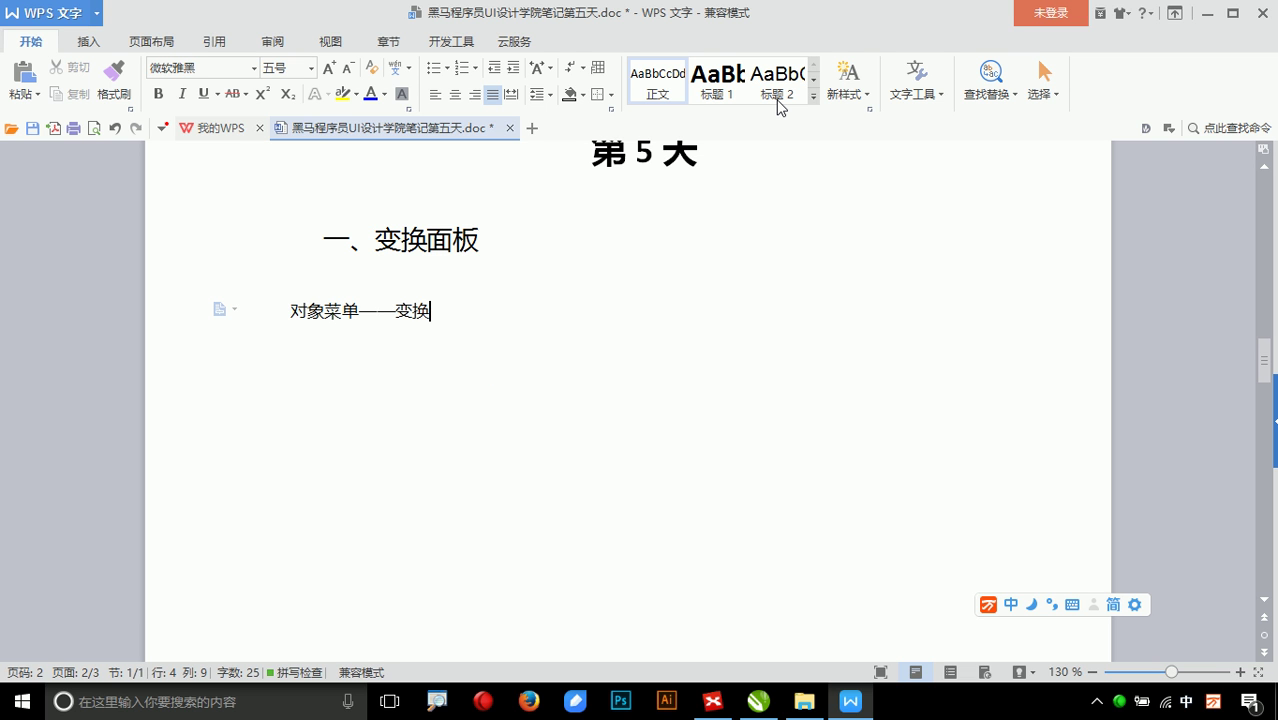
# - Add a line reading 位置功能：主要用移动复制对象。 below the 对象菜单——变换 line
pyautogui.press('Return')
pyautogui.write('wulf')
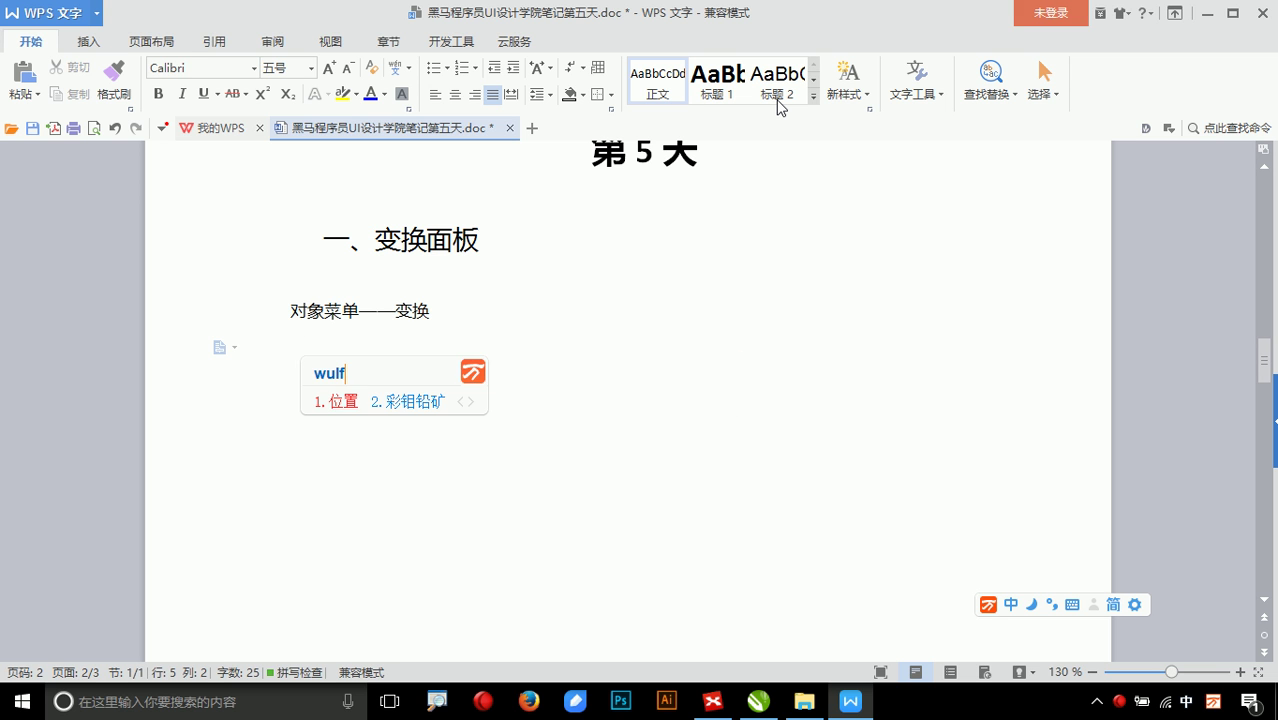
pyautogui.write(' alcr')
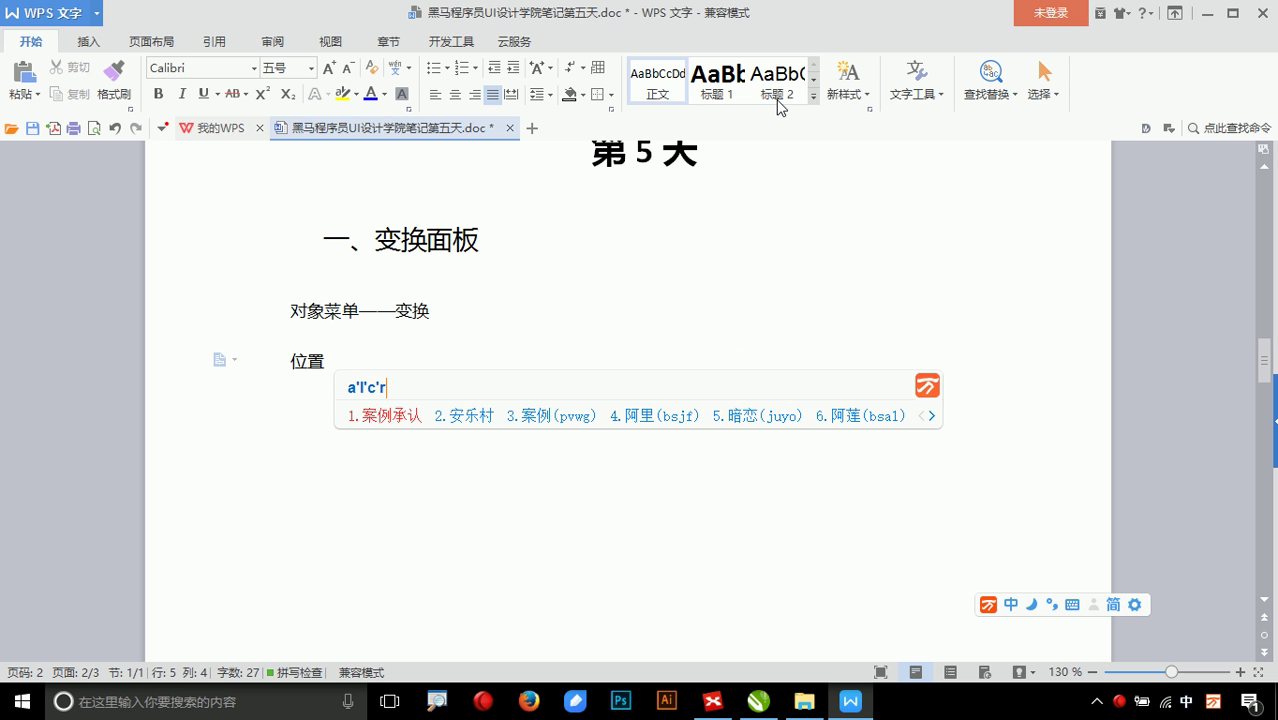
pyautogui.press('BackSpace')
pyautogui.write('e:y s e ')
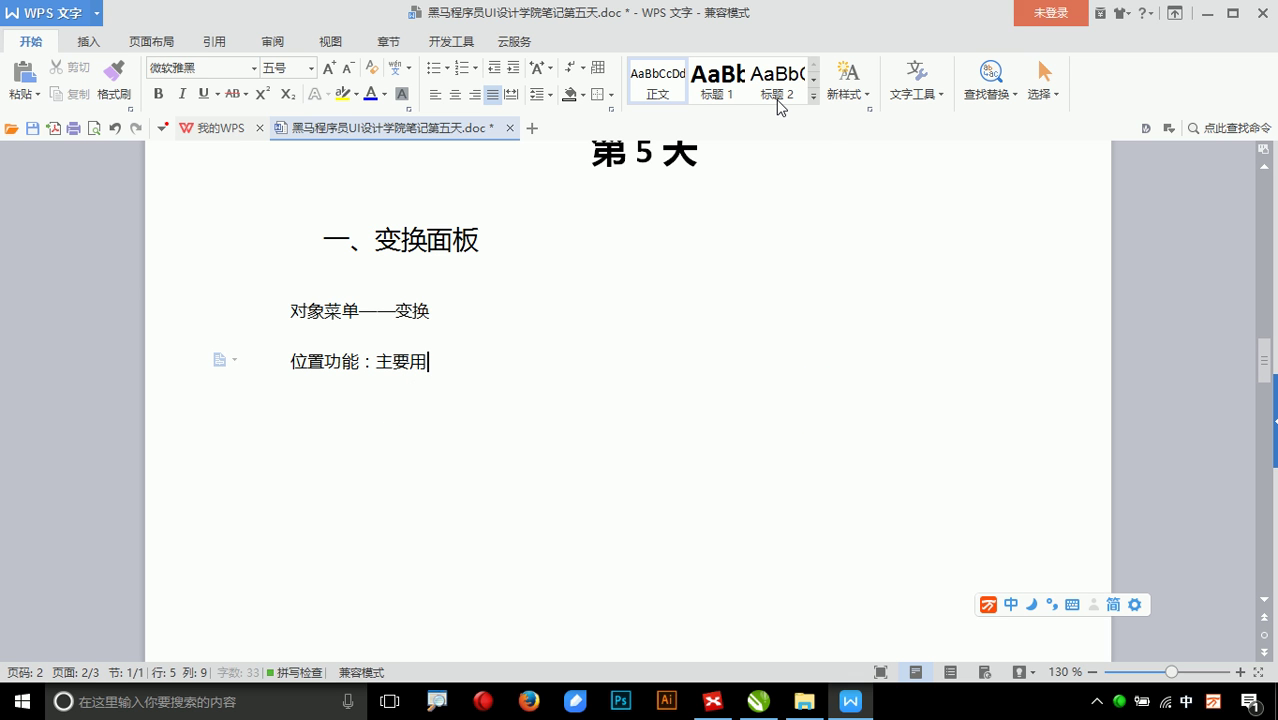
pyautogui.write('tqq fc ')
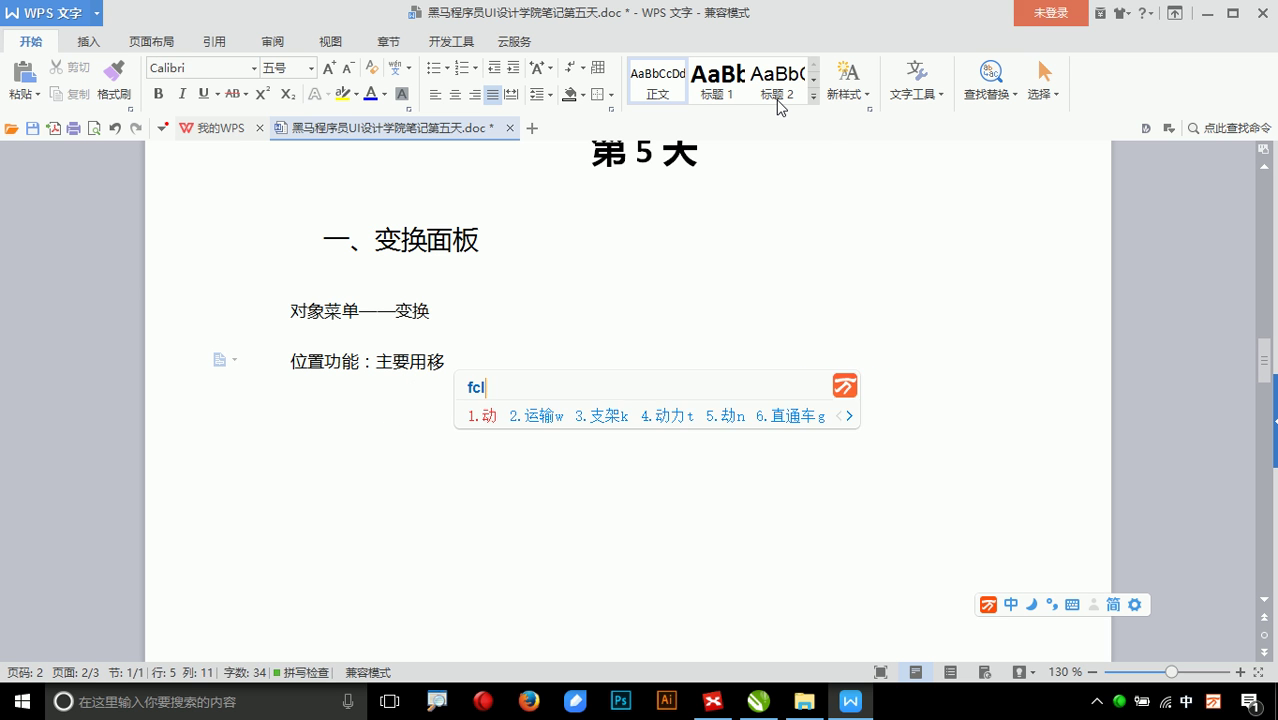
pyautogui.write('tjrm cfqj')
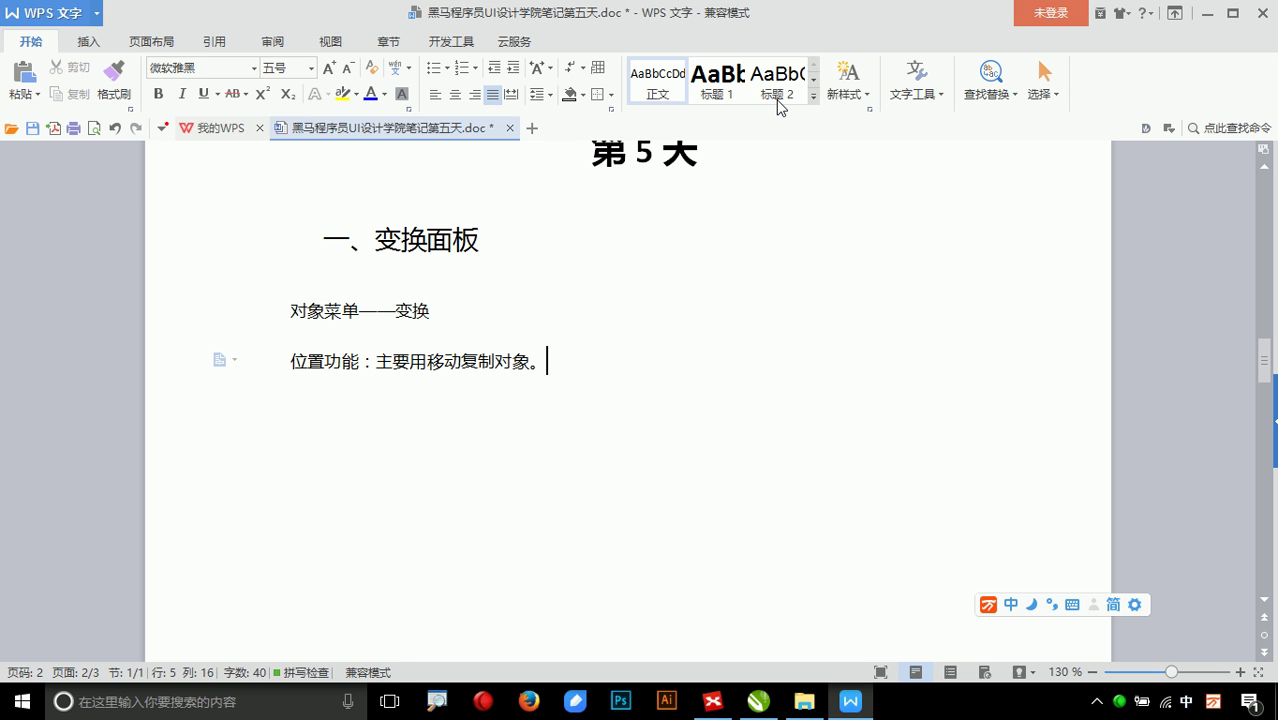
# - Paste the captured transform settings image on a new line and scale it down proportionally
pyautogui.press('Return')
pyautogui.hotkey('ctrl', 'v')
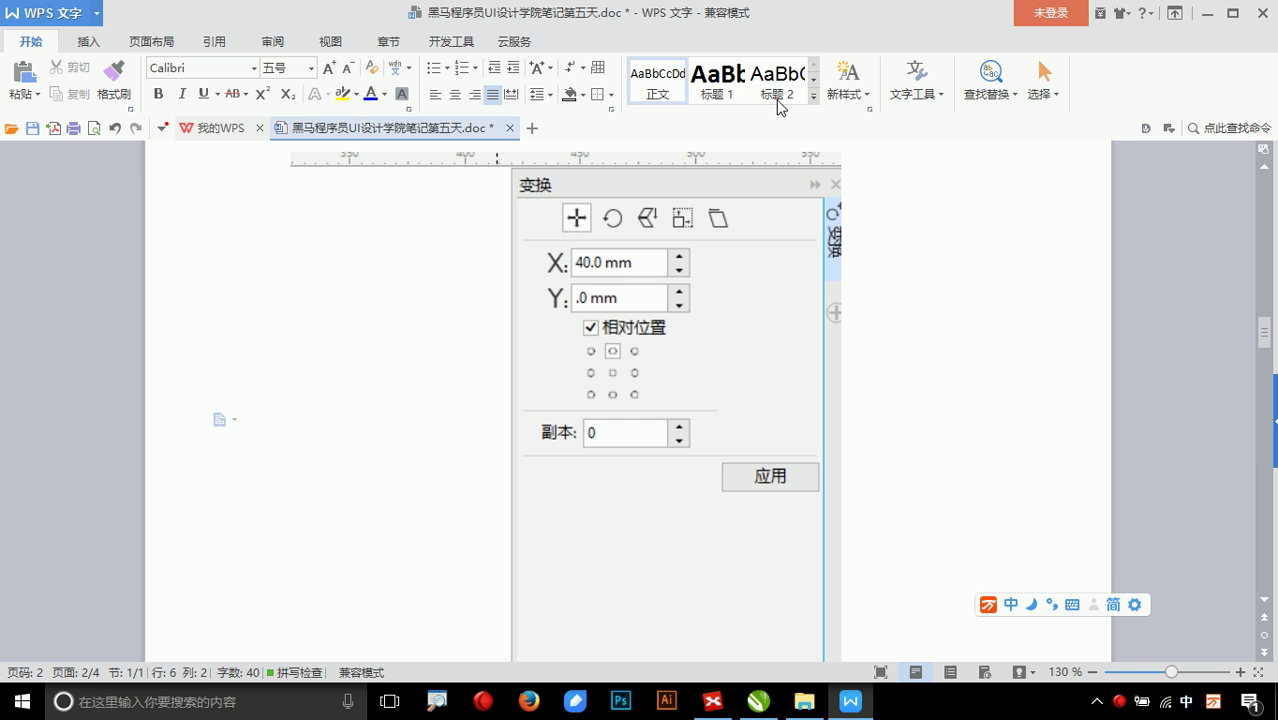
pyautogui.click(750, 315)
pyautogui.scroll(-1, 765, 290)
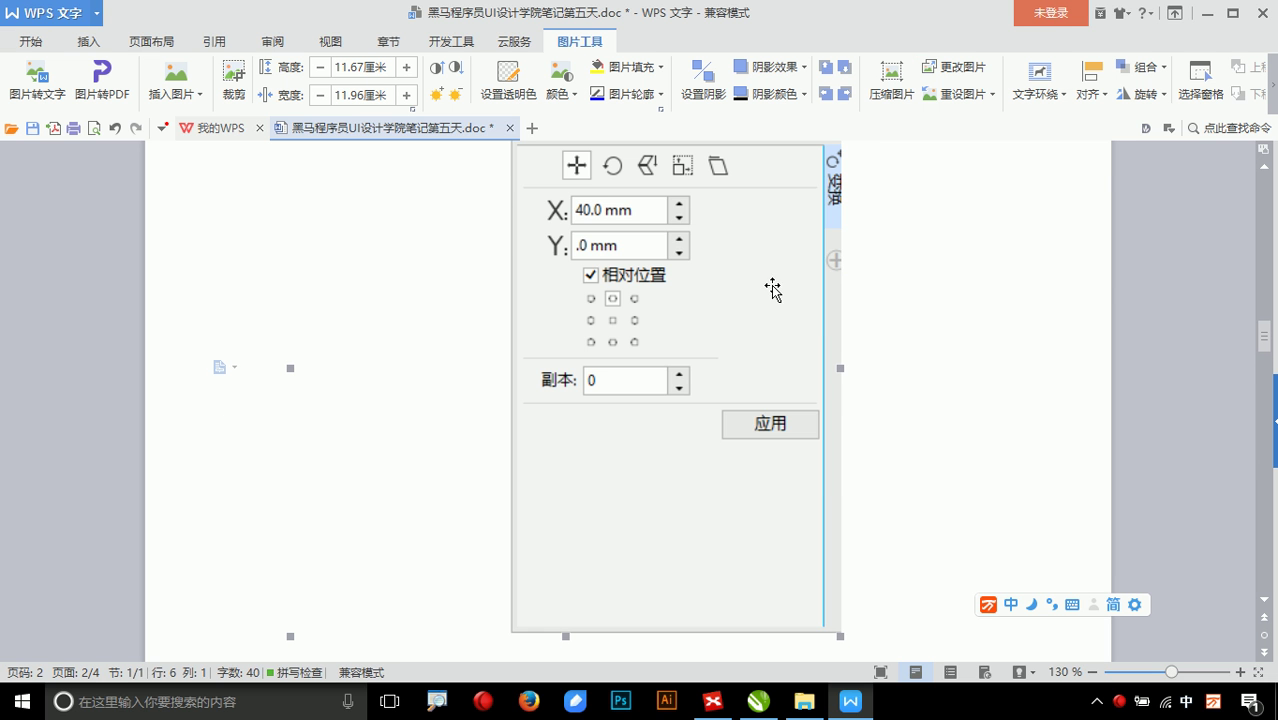
pyautogui.moveTo(840, 637); pyautogui.dragTo(653, 482)
# - Start a new line between the 位置功能 sentence and the image with the text X：左右移动
pyautogui.click(599, 172)
pyautogui.press('Return')
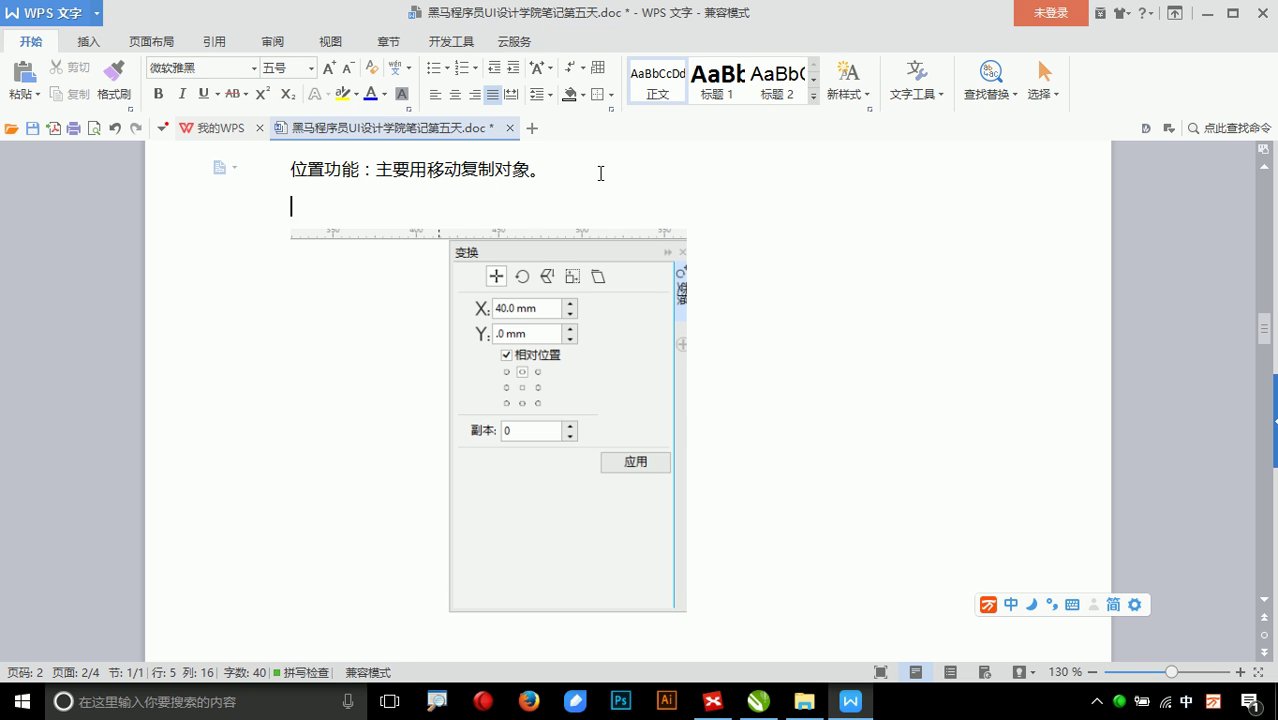
pyautogui.write('X')
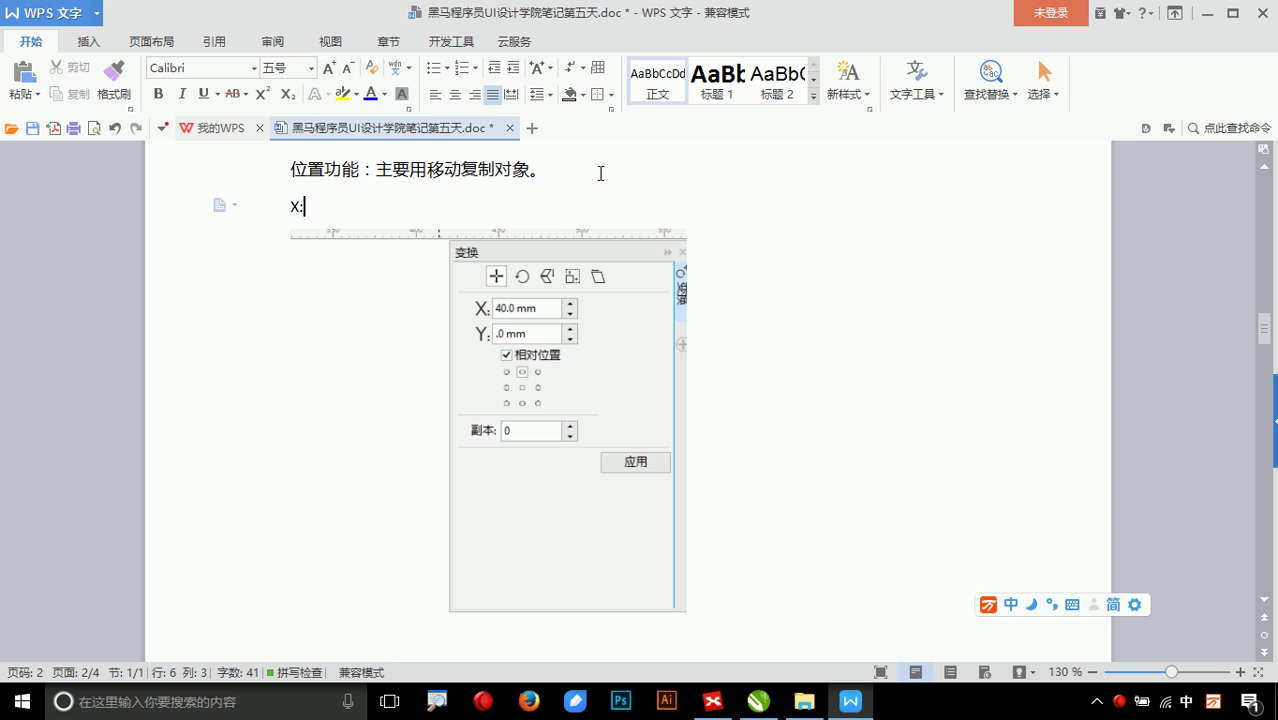
pyautogui.write('：dak')
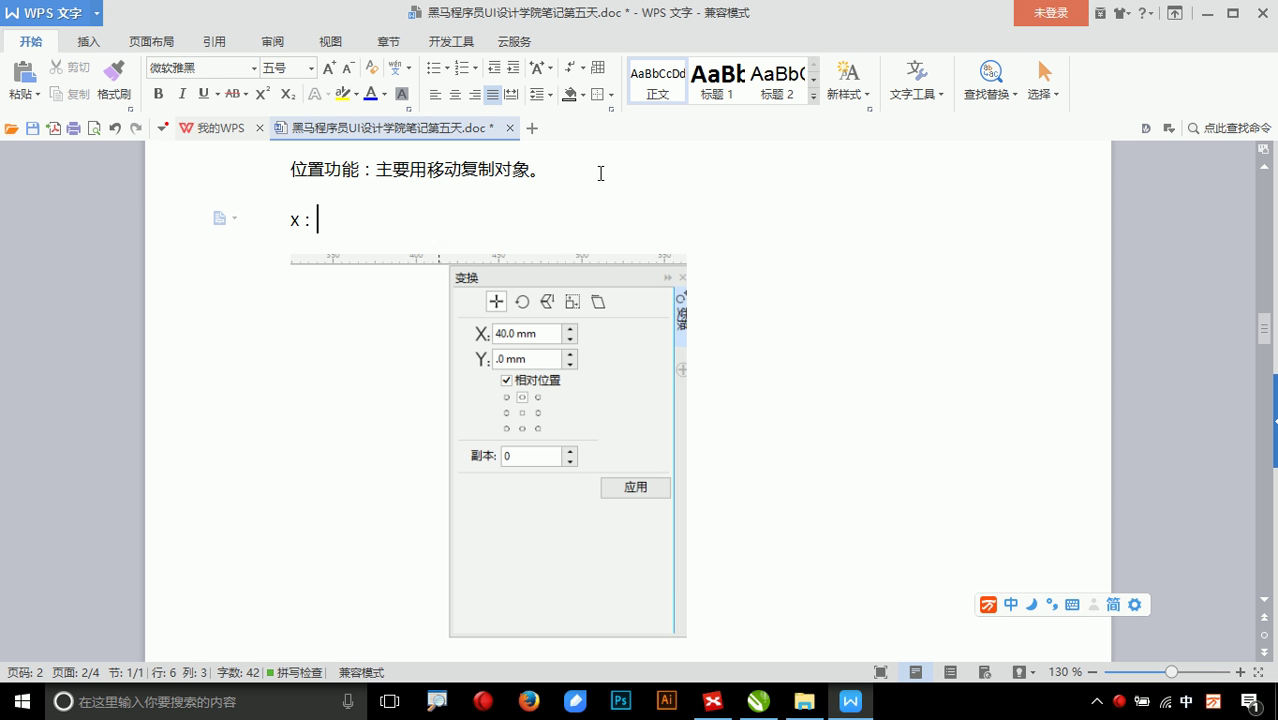
pyautogui.press('BackSpace')
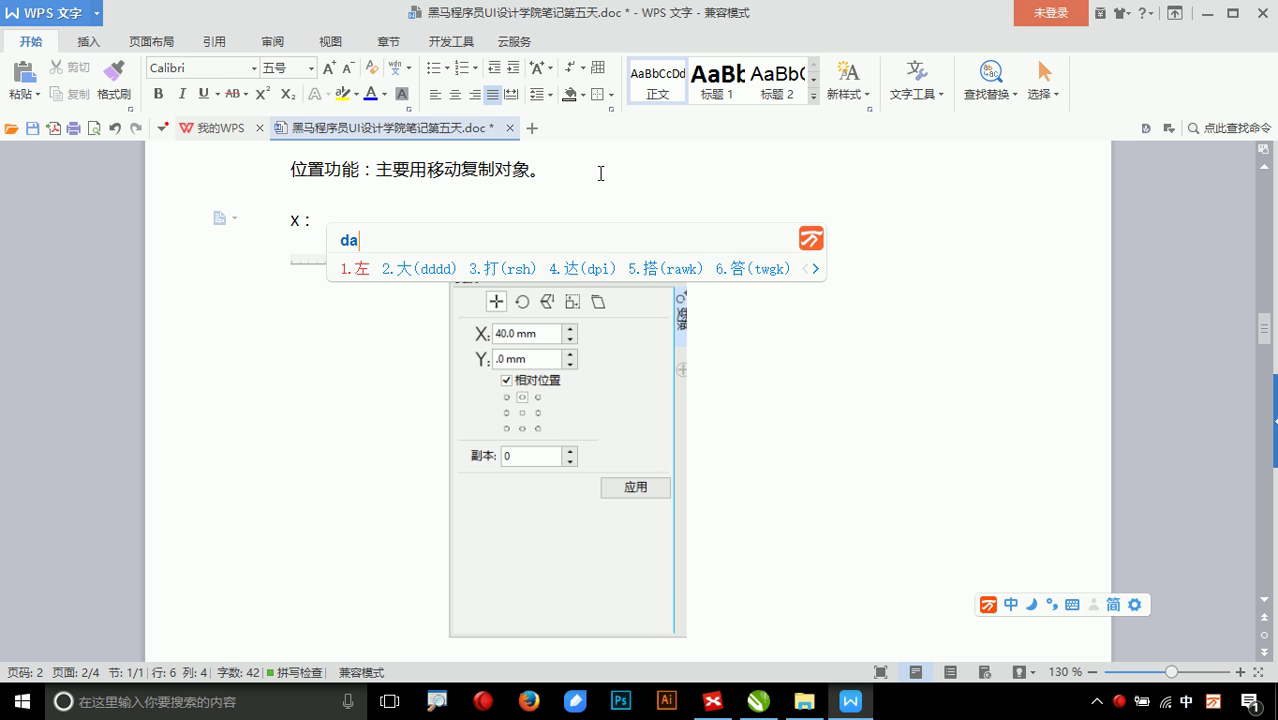
pyautogui.write('dkyd')
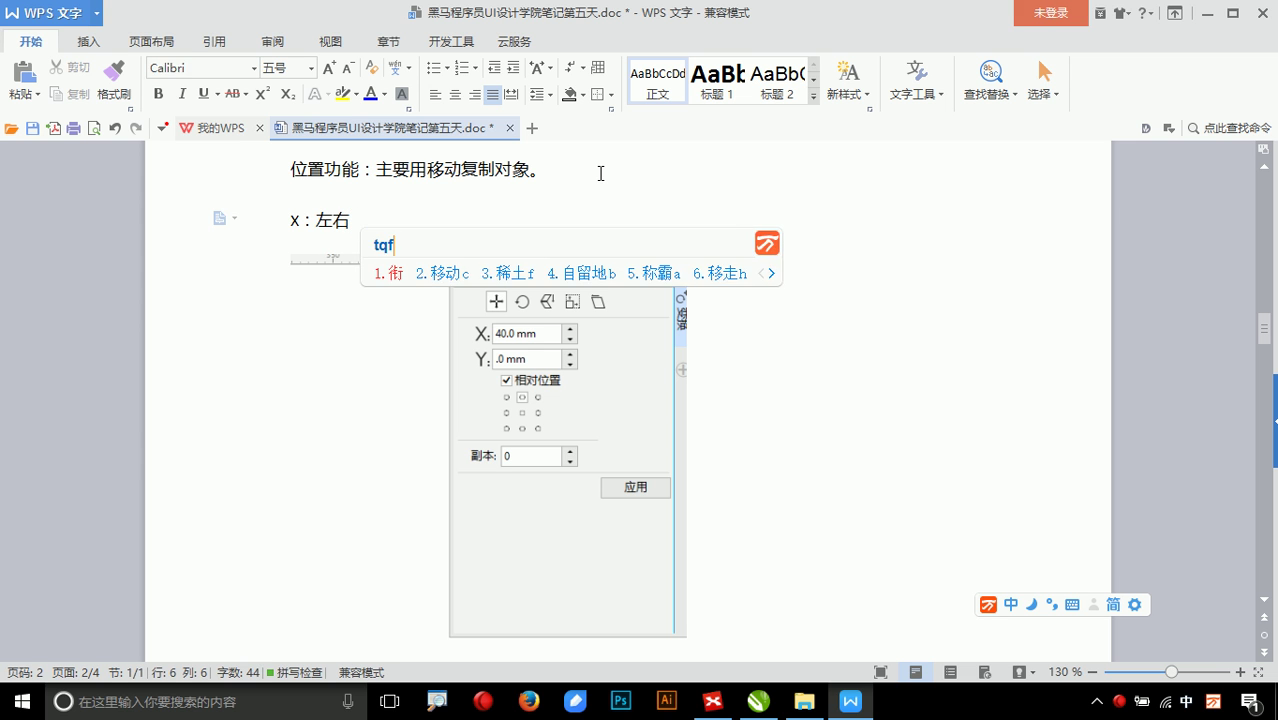
pyautogui.press('space')
# - Continue the X line with the note 向左为负数, set off by a space
pyautogui.write('xiang')
pyautogui.press('space')
pyautogui.write('zuo')
pyautogui.press('space')
pyautogui.write('wei')
pyautogui.press('space')
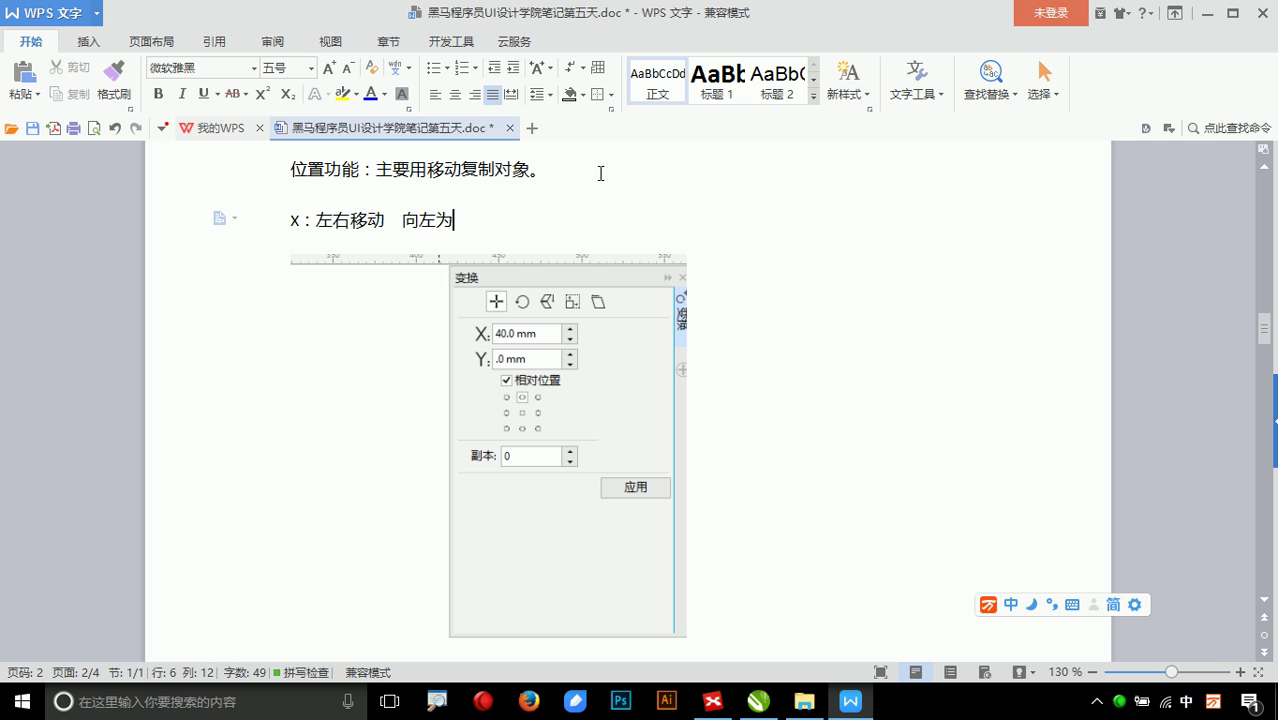
pyautogui.write('fushu')
pyautogui.press('space')
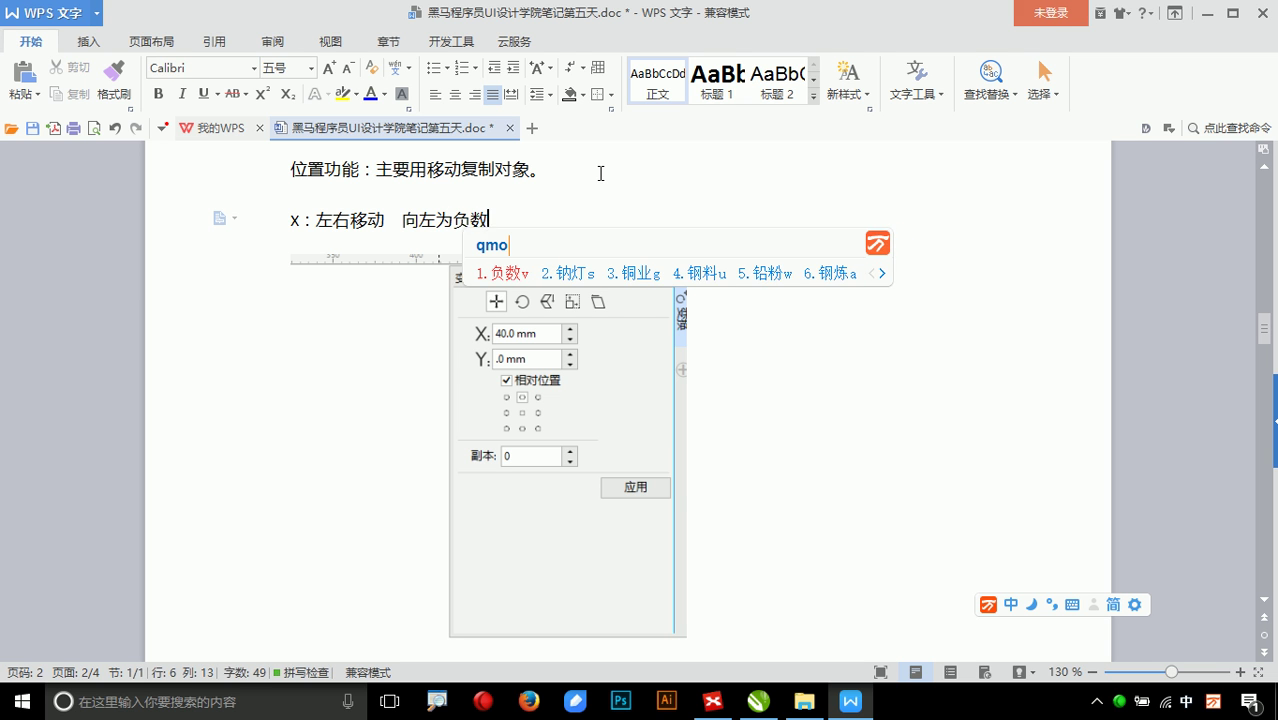
# - Complete the X line with the note 向右为正数, set off by a space
pyautogui.write('xiang')
pyautogui.press('space')
pyautogui.write('you')
pyautogui.press('space')
pyautogui.press('space')
pyautogui.write('o')
pyautogui.press('space')
pyautogui.write('zheng')
pyautogui.press('space')
pyautogui.write('shu')
pyautogui.press('space')
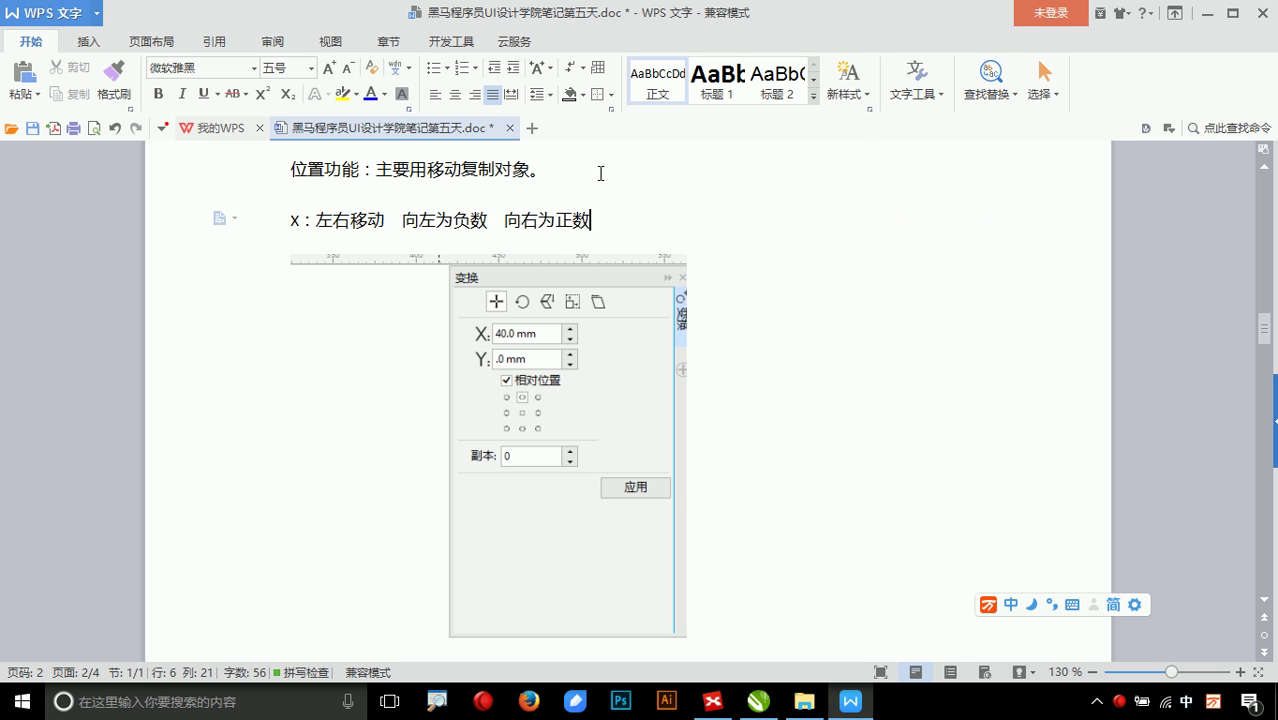
# - Start a new line below the X line with the text Y：上下移动
pyautogui.press('Return')
pyautogui.write('Y：')
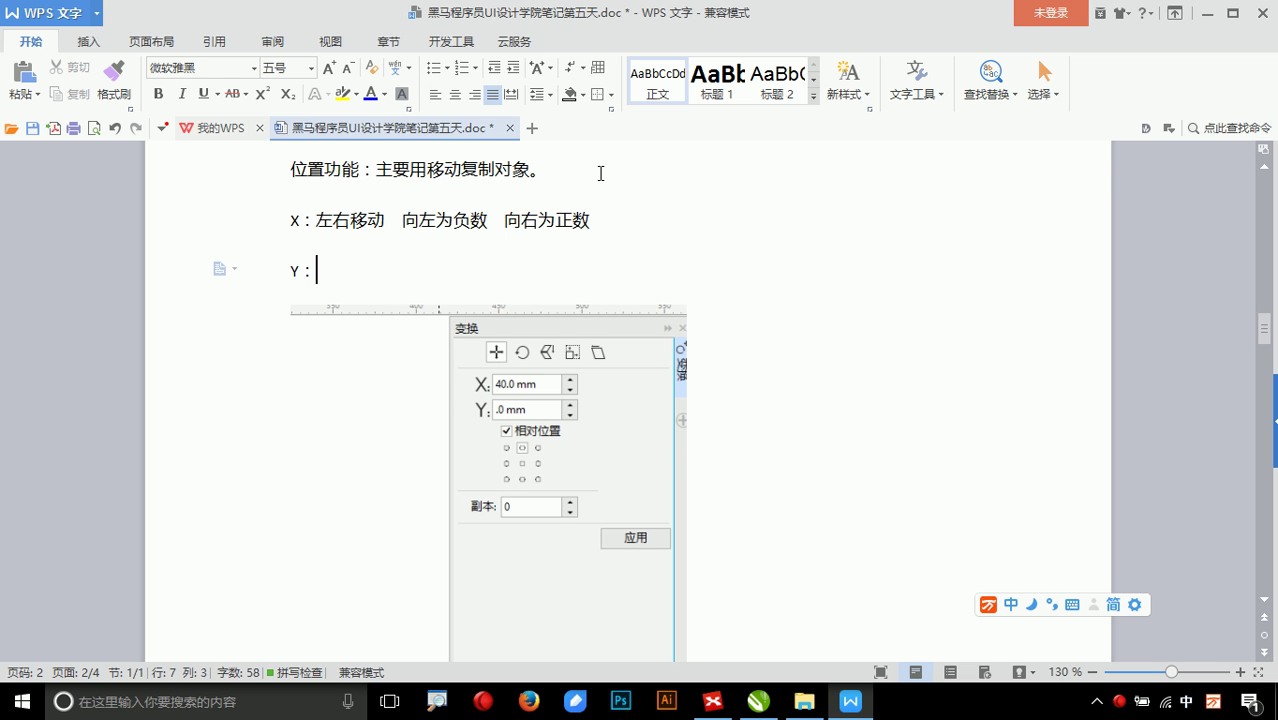
pyautogui.write('shang')
pyautogui.press('space')
pyautogui.write('xia')
pyautogui.press('space')
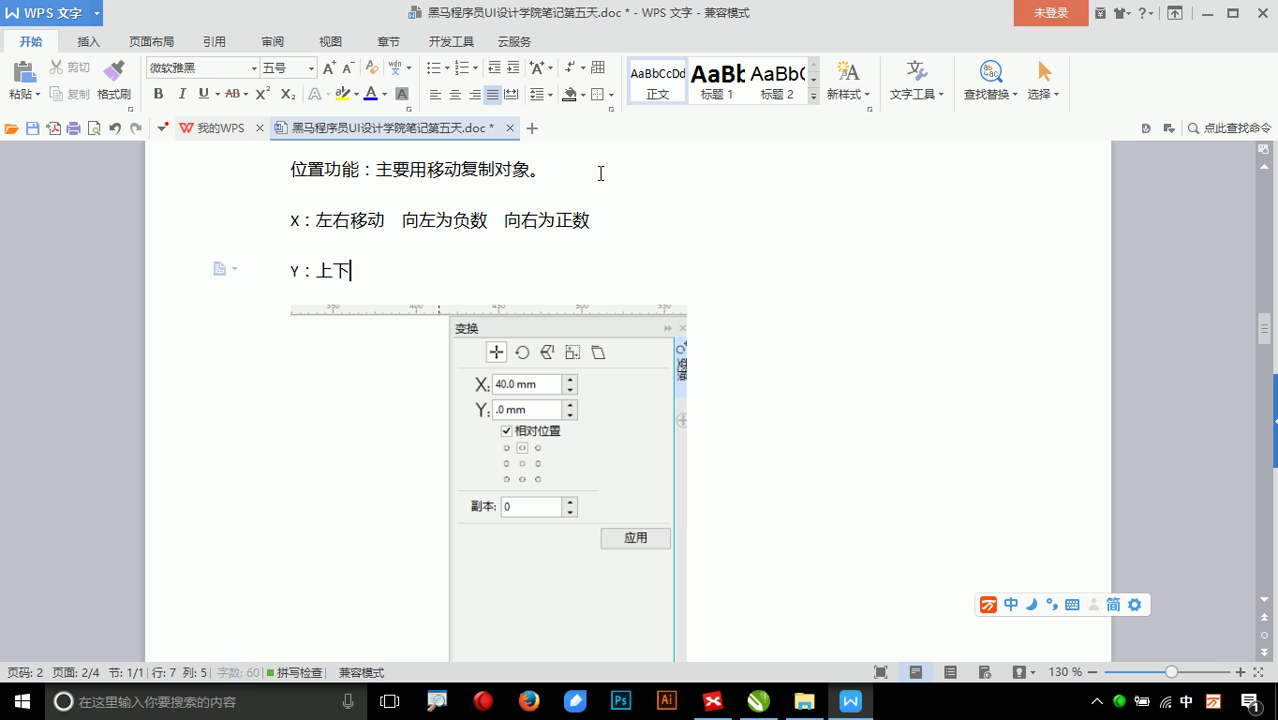
pyautogui.write('t')
pyautogui.press('BackSpace')
pyautogui.press('BackSpace')
pyautogui.write('yidong')
pyautogui.press('space')
# - Complete the Y line with the spaced notes 向上为正数 and 向下为负数
pyautogui.write('tmk')
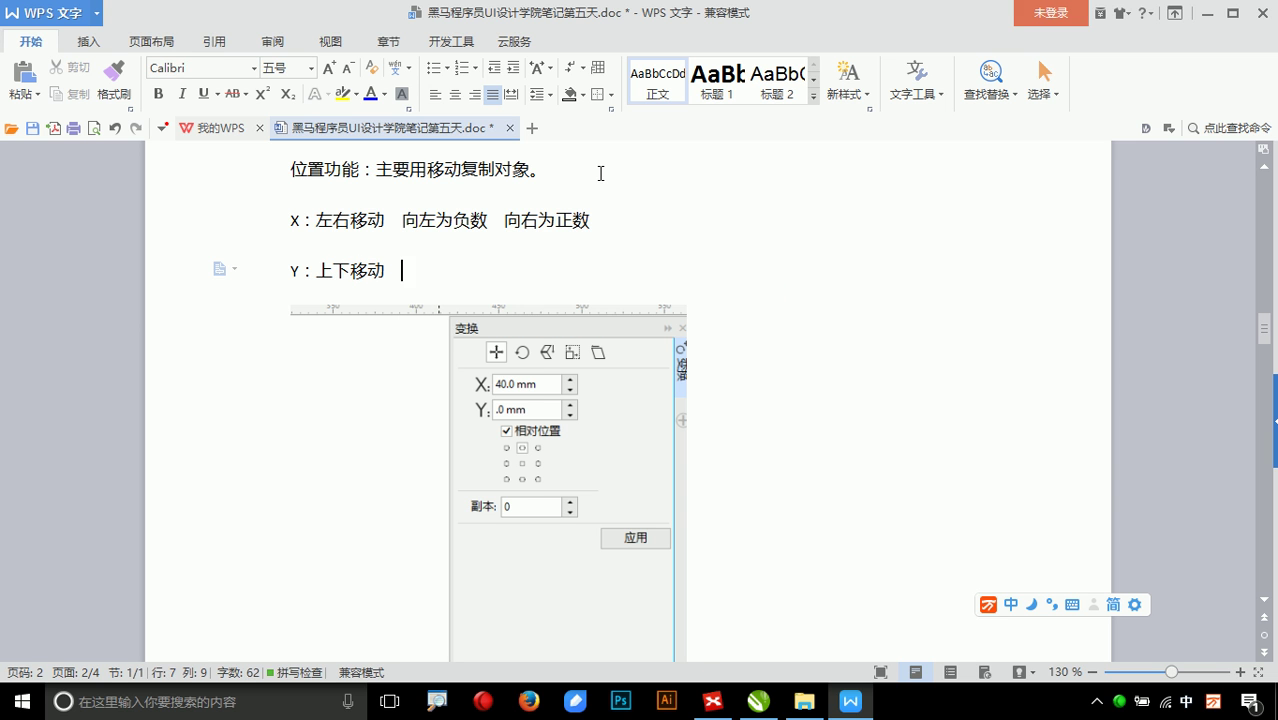
pyautogui.write('dh o gh ')
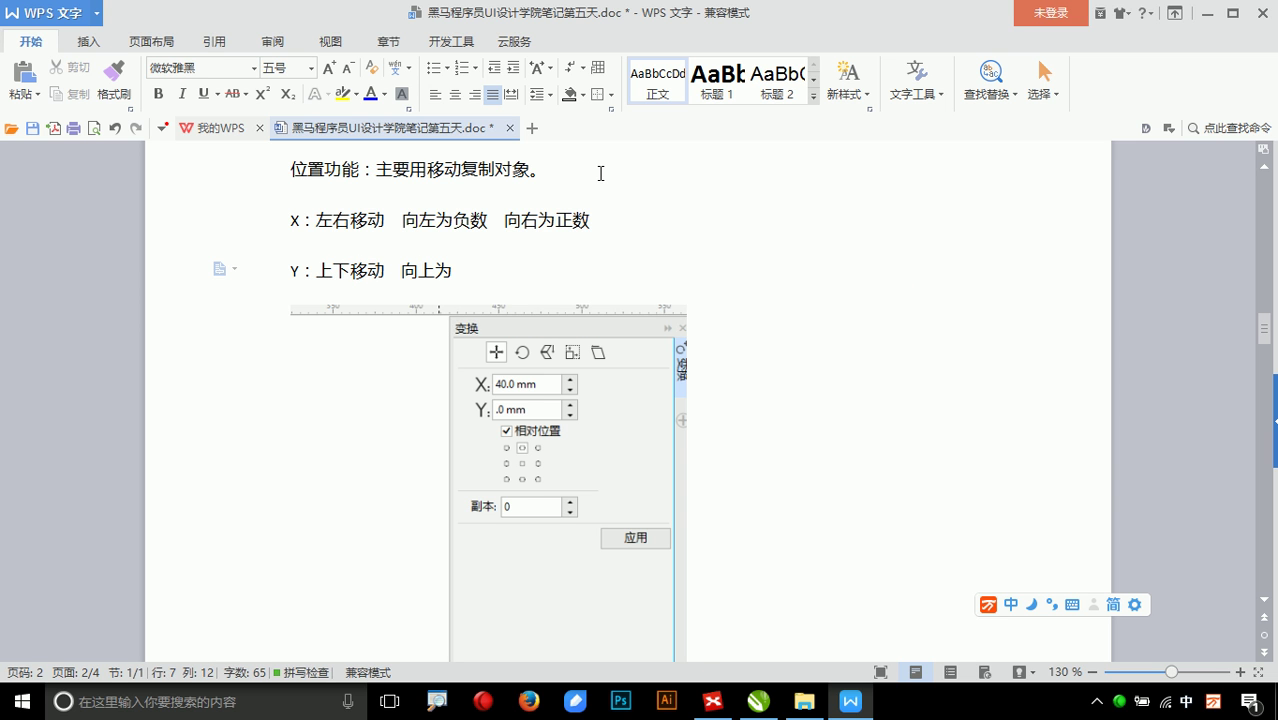
pyautogui.write('shu')
pyautogui.press('space')
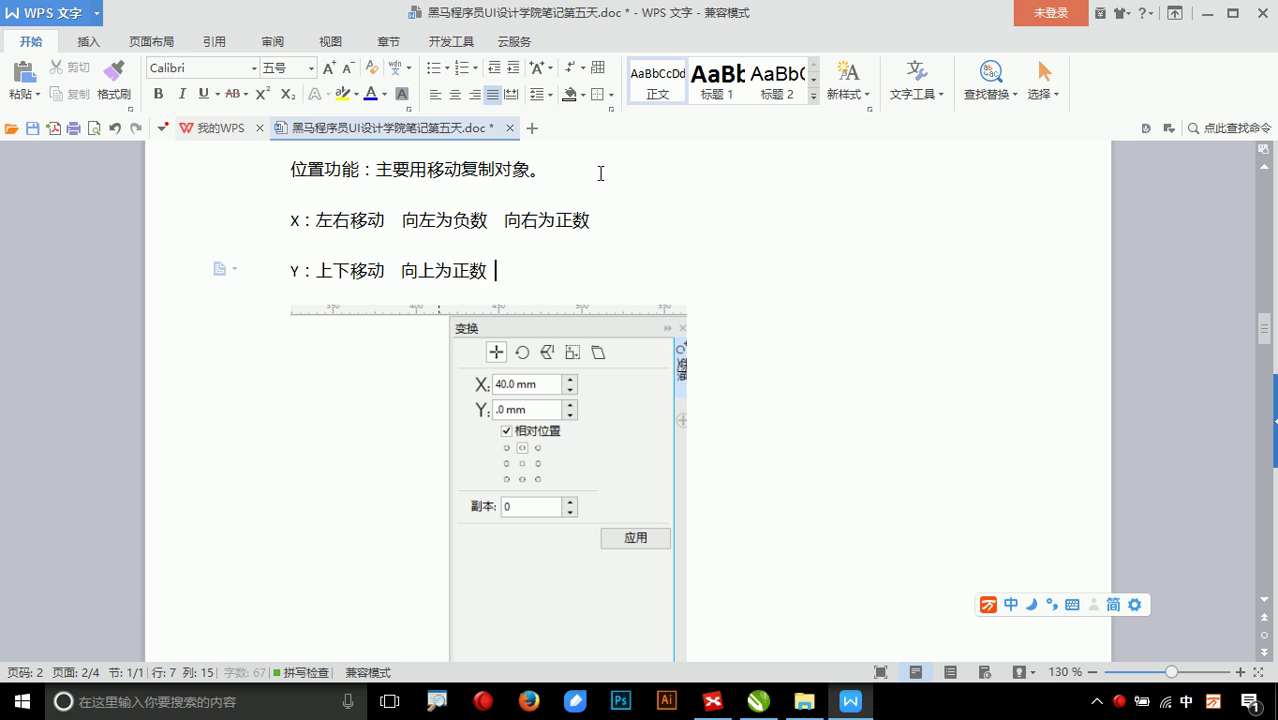
pyautogui.write('向下')
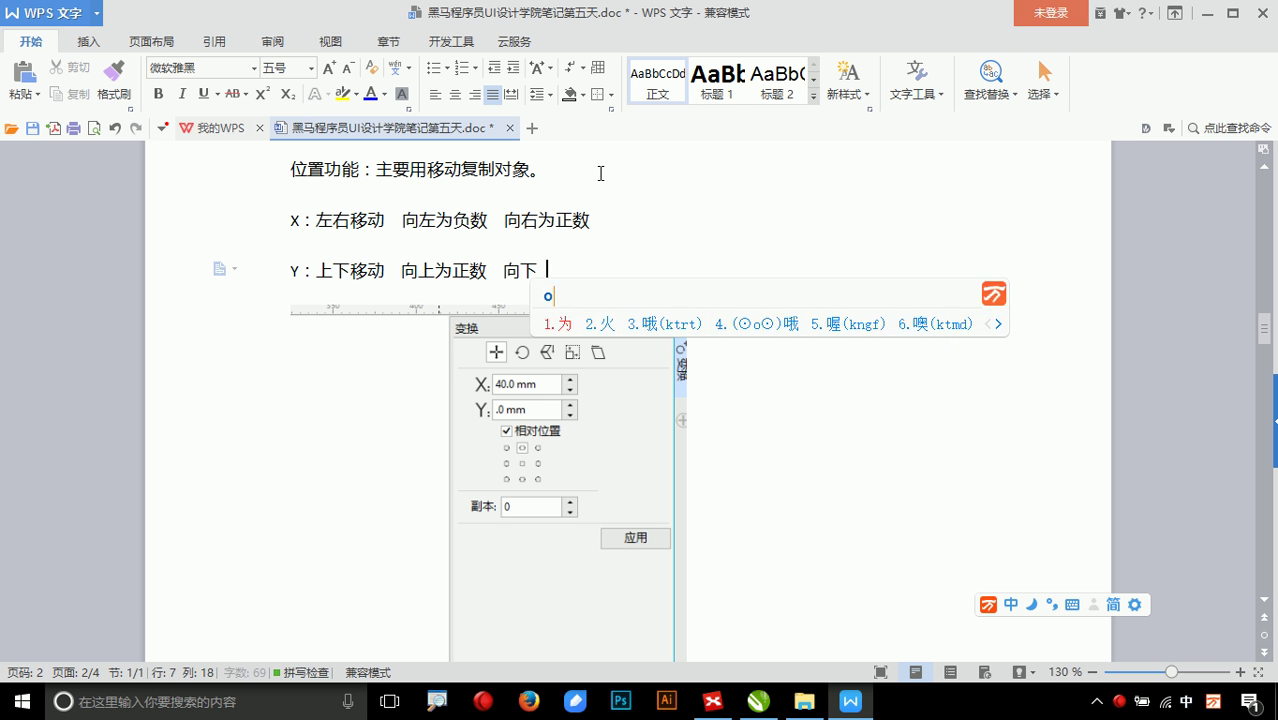
pyautogui.write('为负责')
pyautogui.press('BackSpace')
pyautogui.write('数')
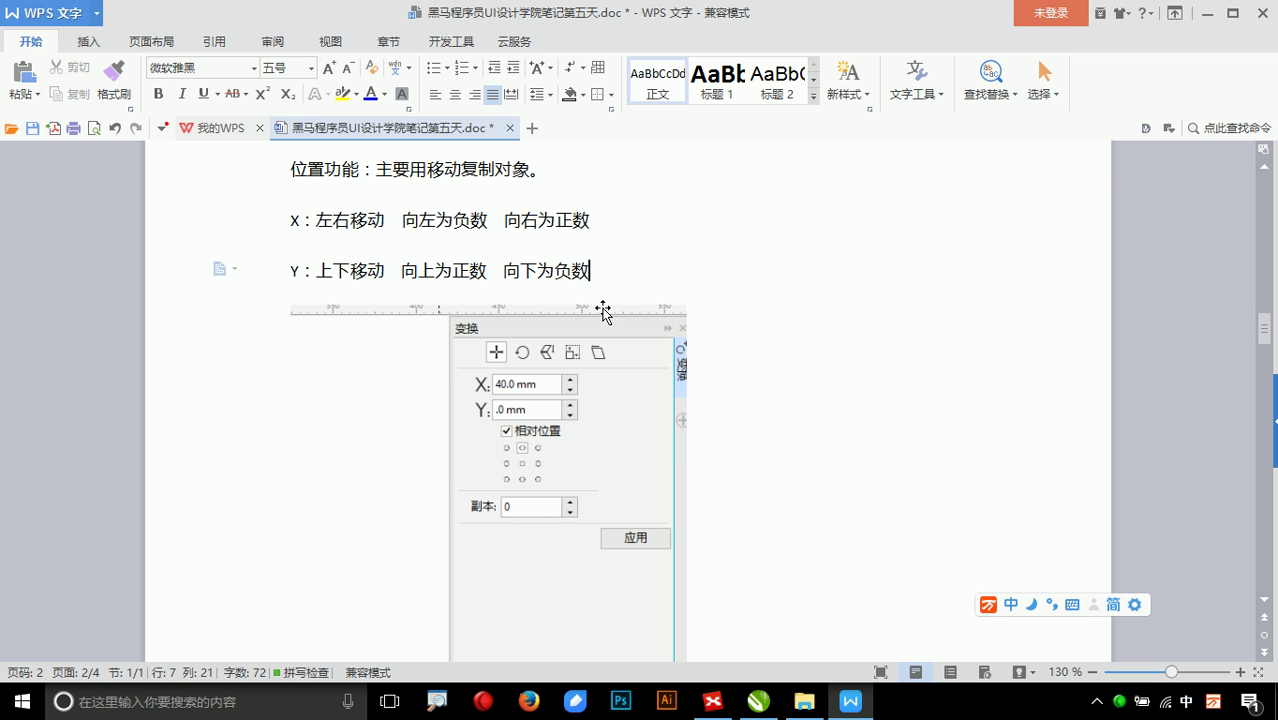
# - Add a line below the Y line reading 副本用于输入复制的数量
pyautogui.press('Return')
pyautogui.write('gai')
pyautogui.press('Escape')
pyautogui.write('副本')
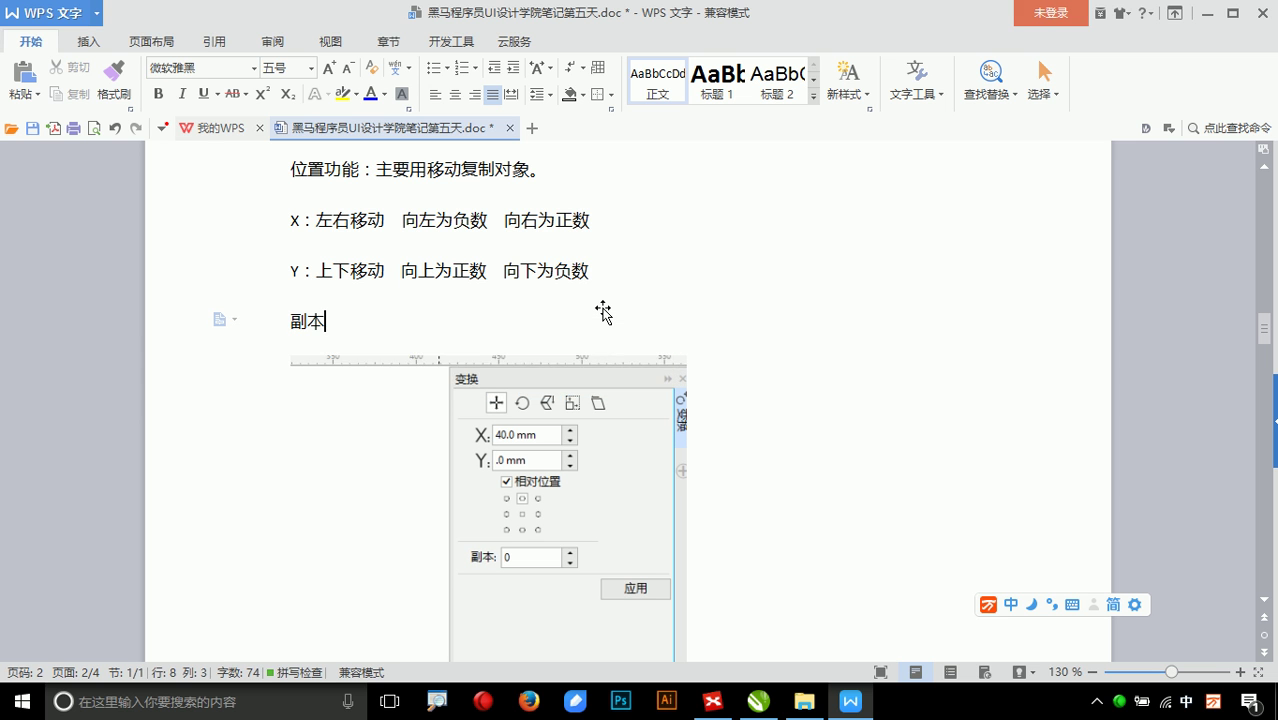
pyautogui.write('用于输入')
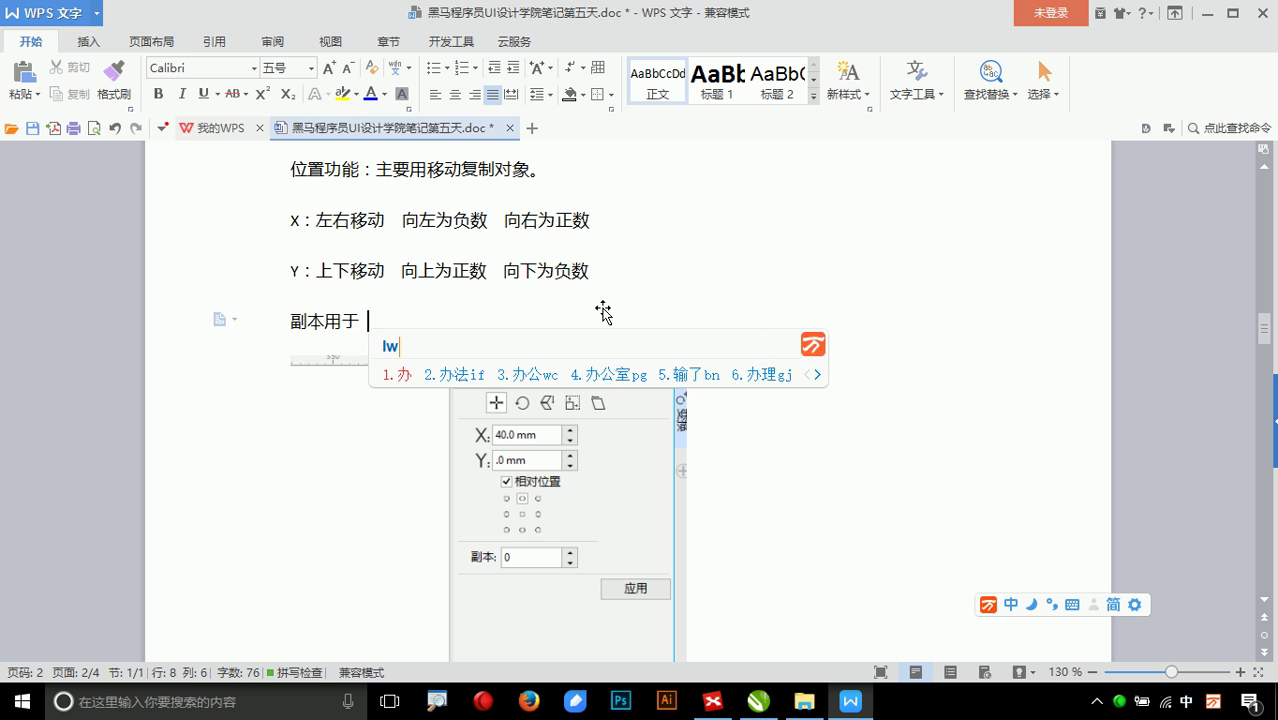
pyautogui.write('复制')
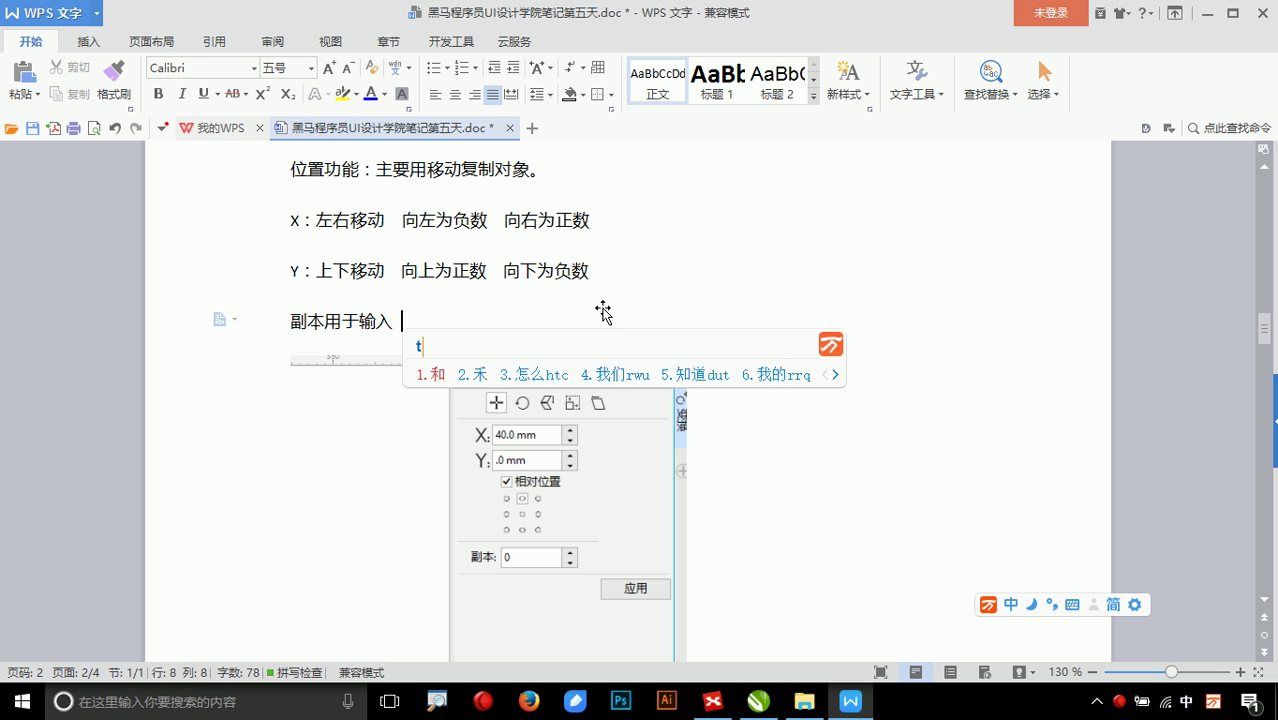
pyautogui.write('的数量')
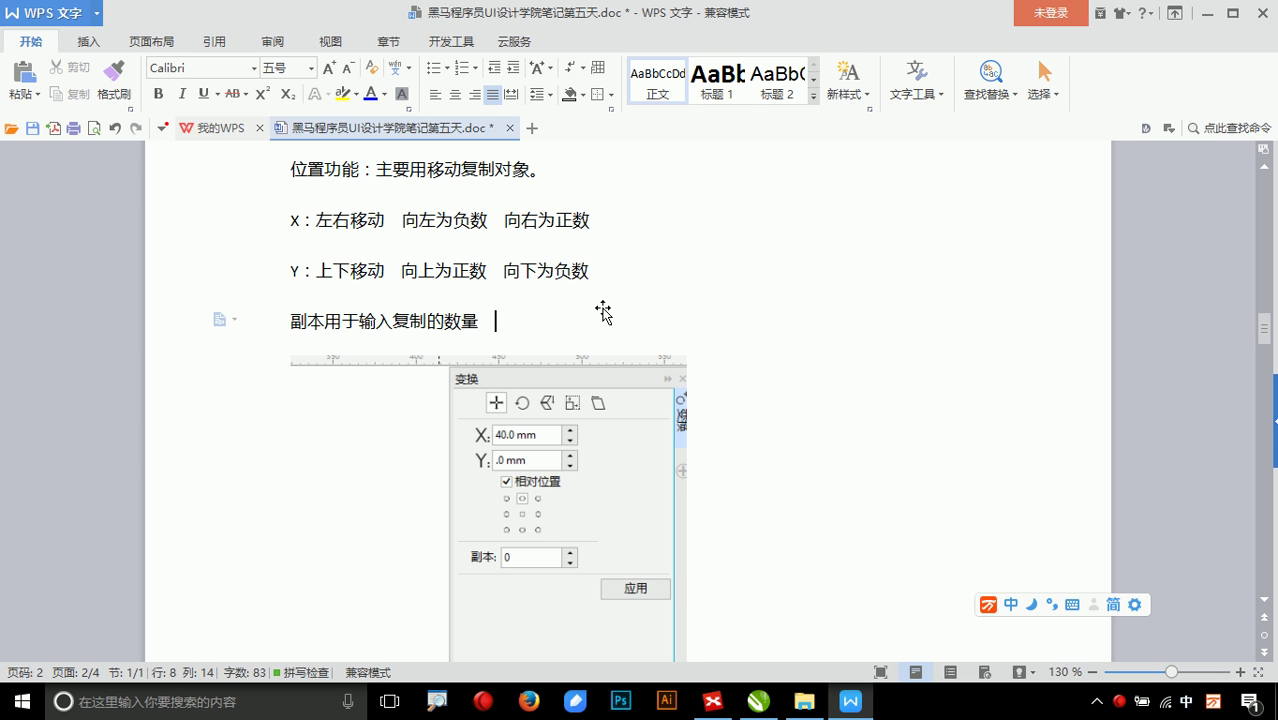
# - Extend the 副本 line with the spaced note 副本为 0，只移动不复制对象。
pyautogui.write('  副 ')
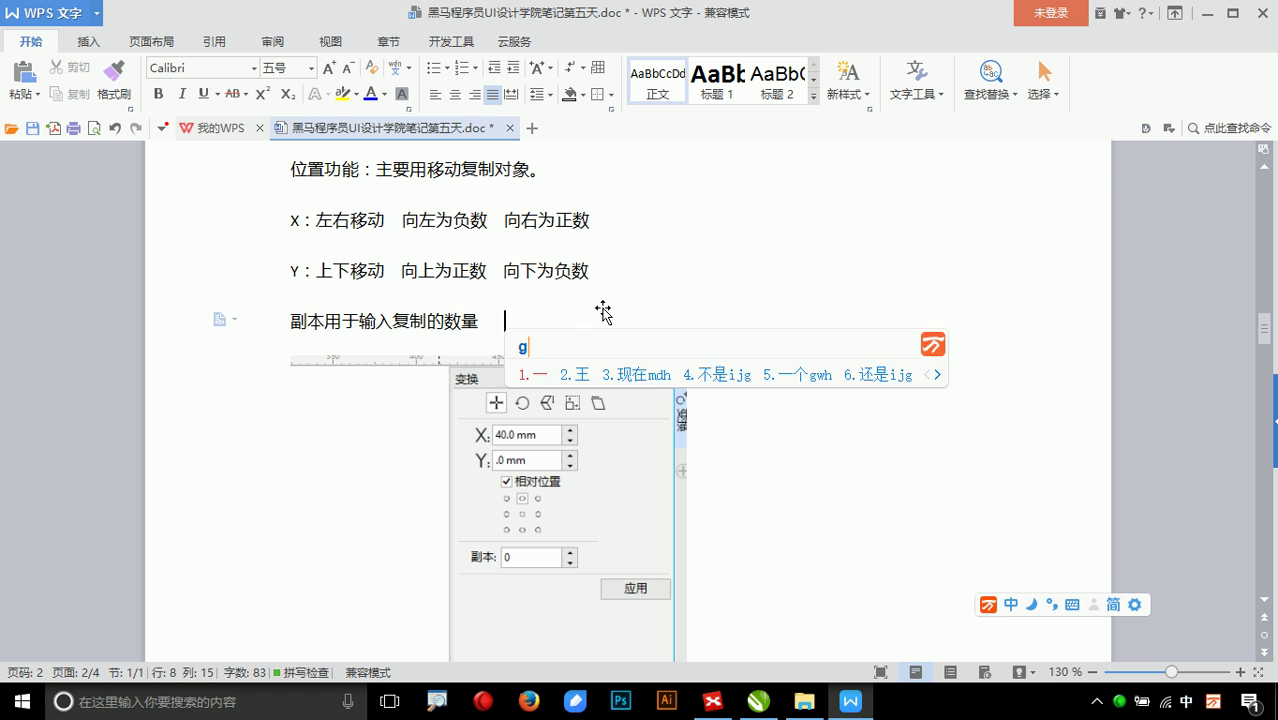
pyautogui.write('为0')
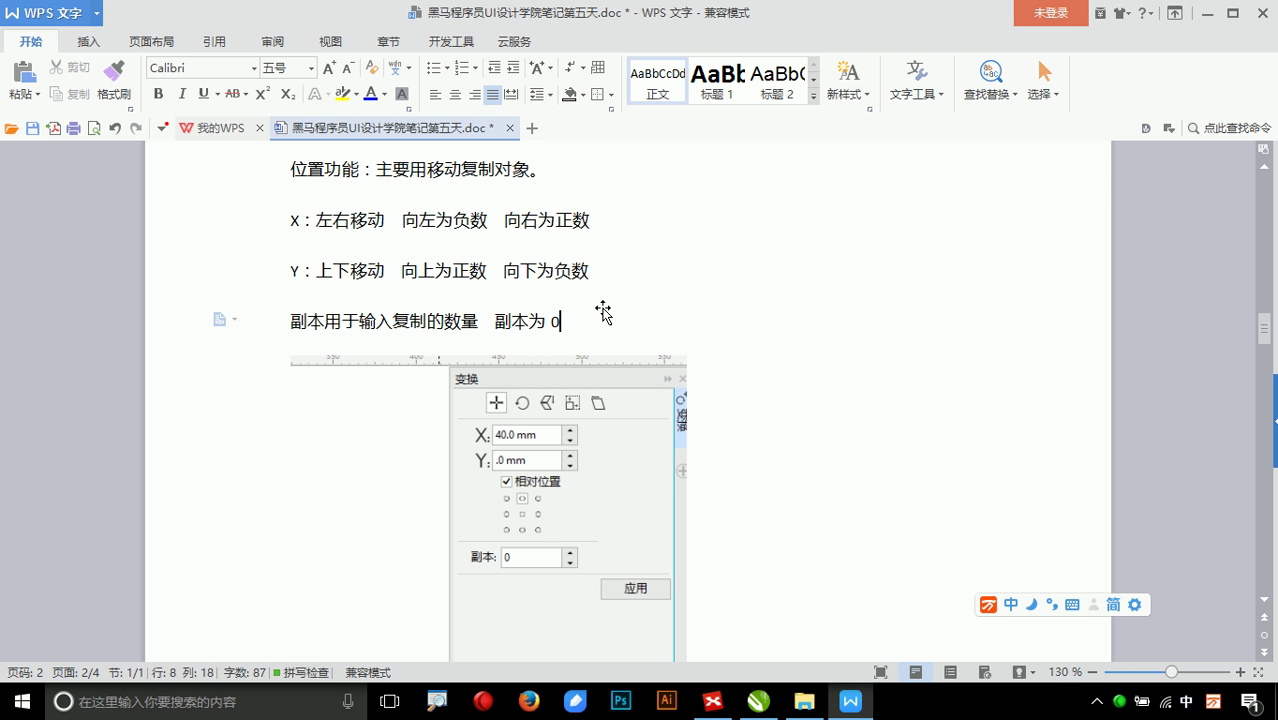
pyautogui.write('，只移动')
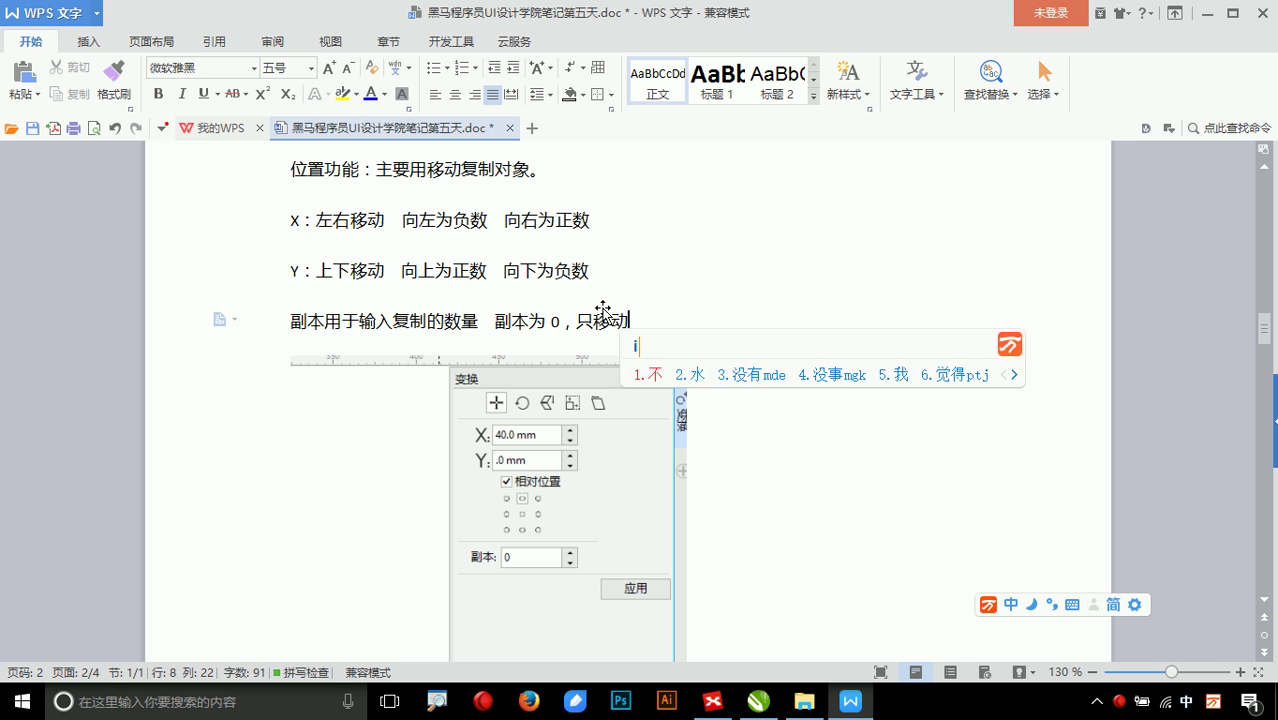
pyautogui.write('不复制对象。')
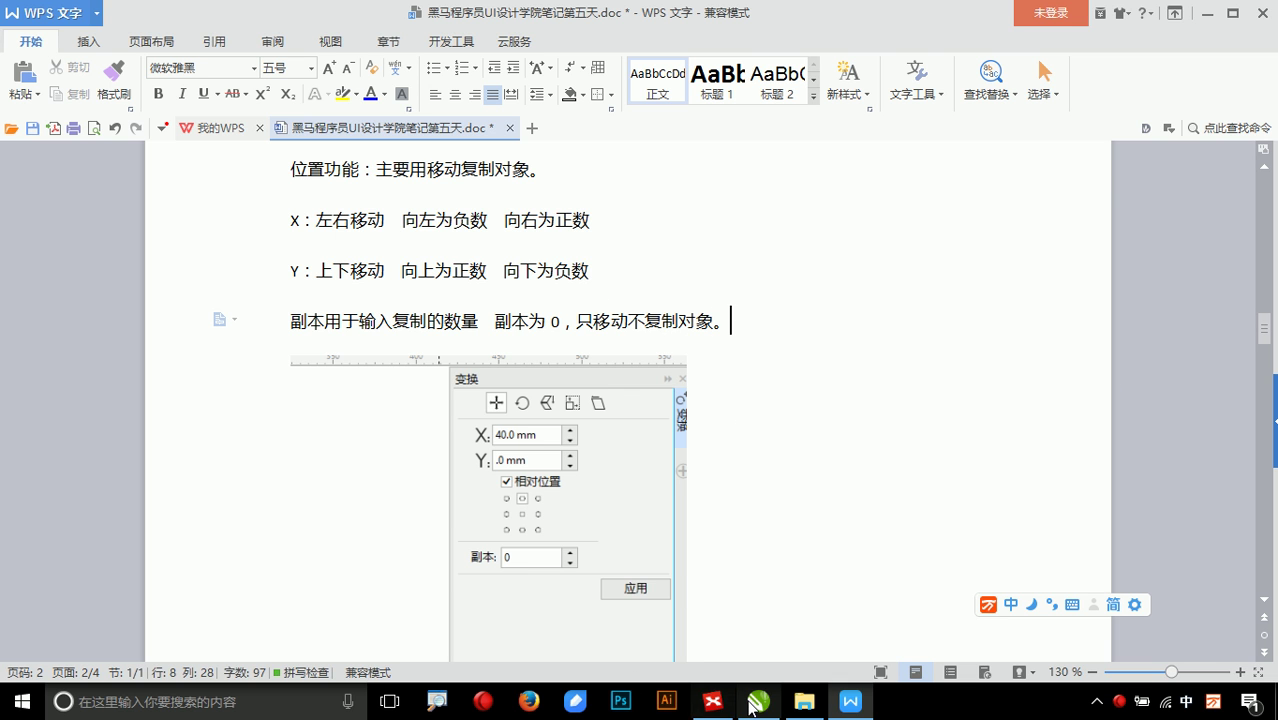
# - Switch to CorelDRAW and delete the square from the page
pyautogui.click(752, 695)
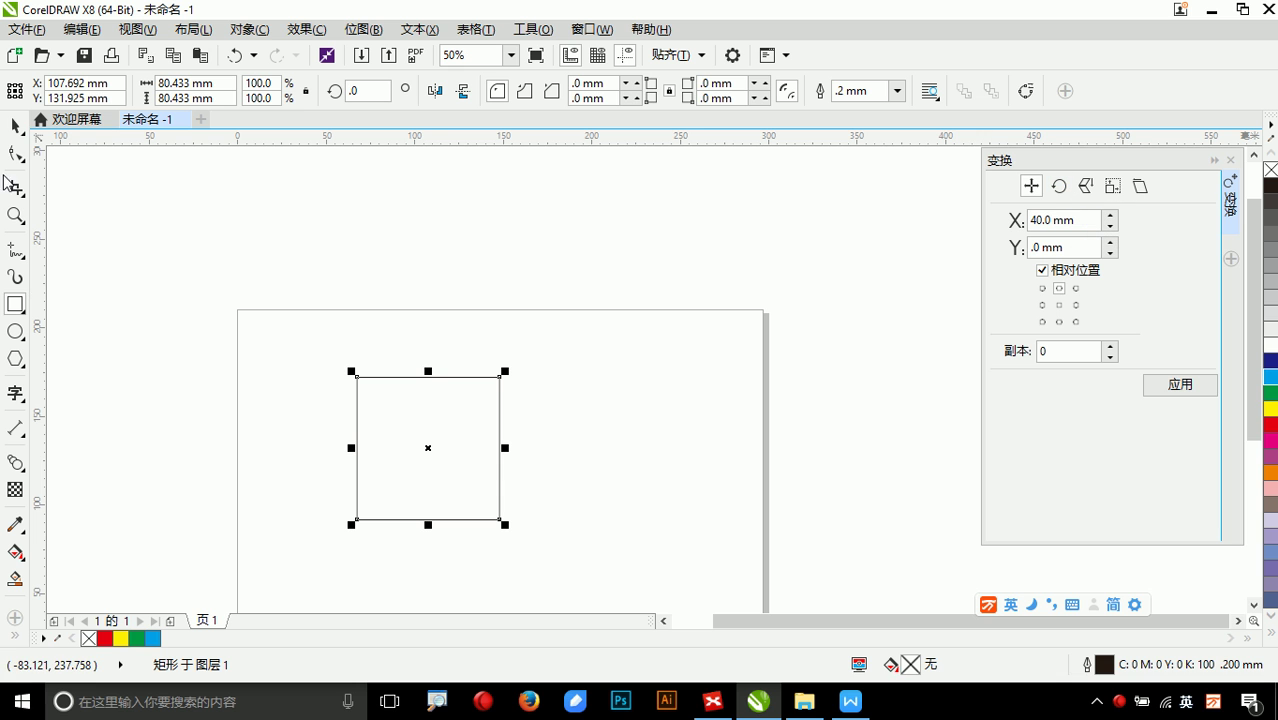
pyautogui.click(15, 125)
pyautogui.moveTo(423, 438); pyautogui.dragTo(395, 429)
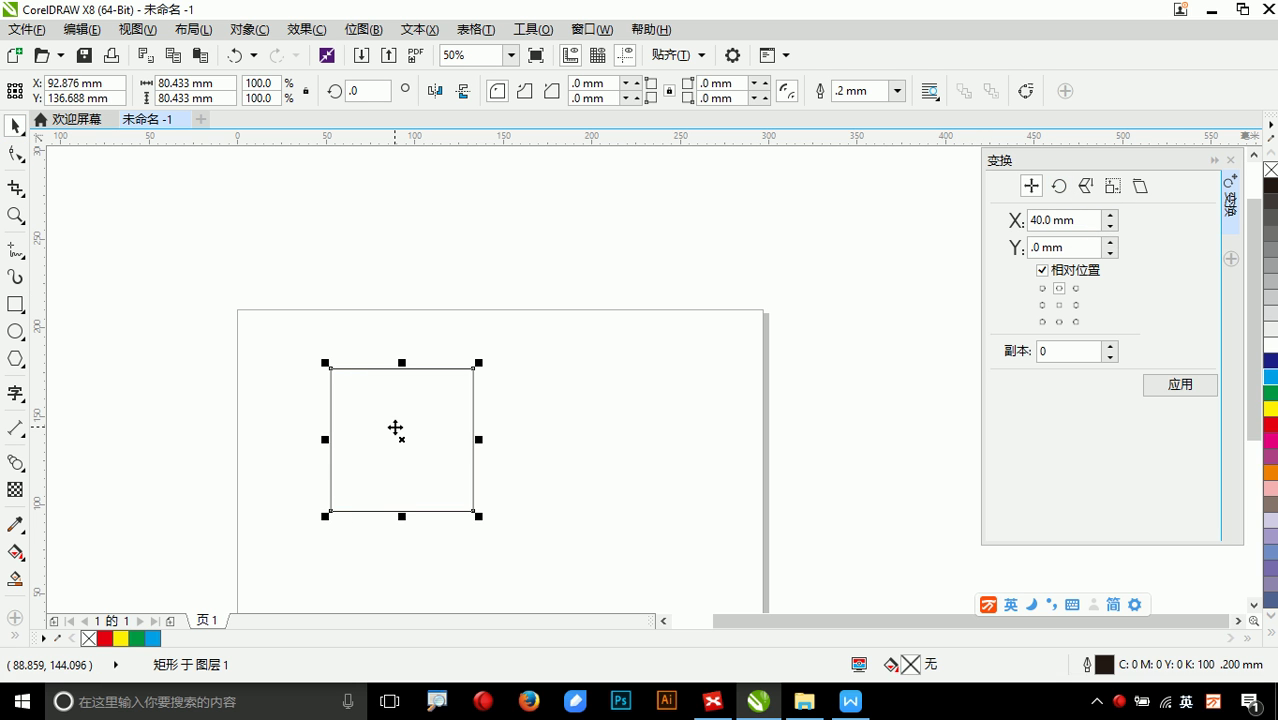
pyautogui.press('Delete')
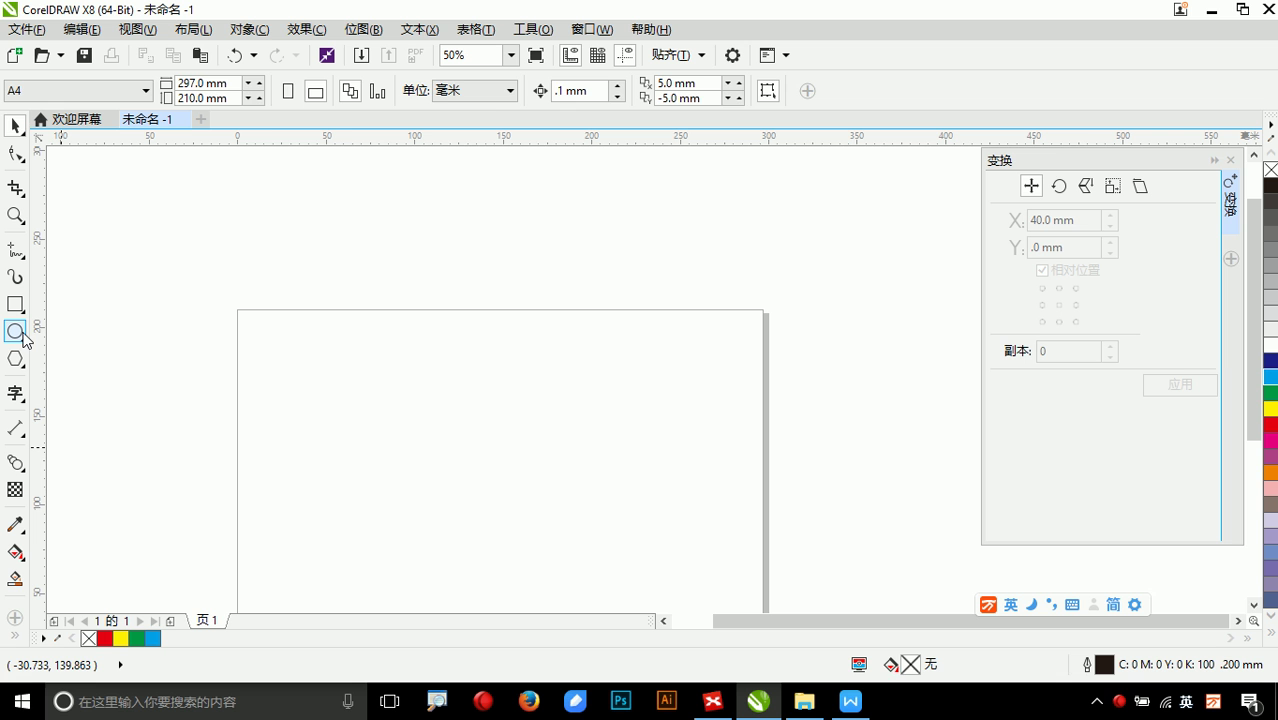
# - Draw a circle about 99 mm in diameter on the upper part of the page and shift it slightly upward
pyautogui.click(22, 337)
pyautogui.moveTo(342, 370); pyautogui.dragTo(523, 550)
pyautogui.click(13, 128)
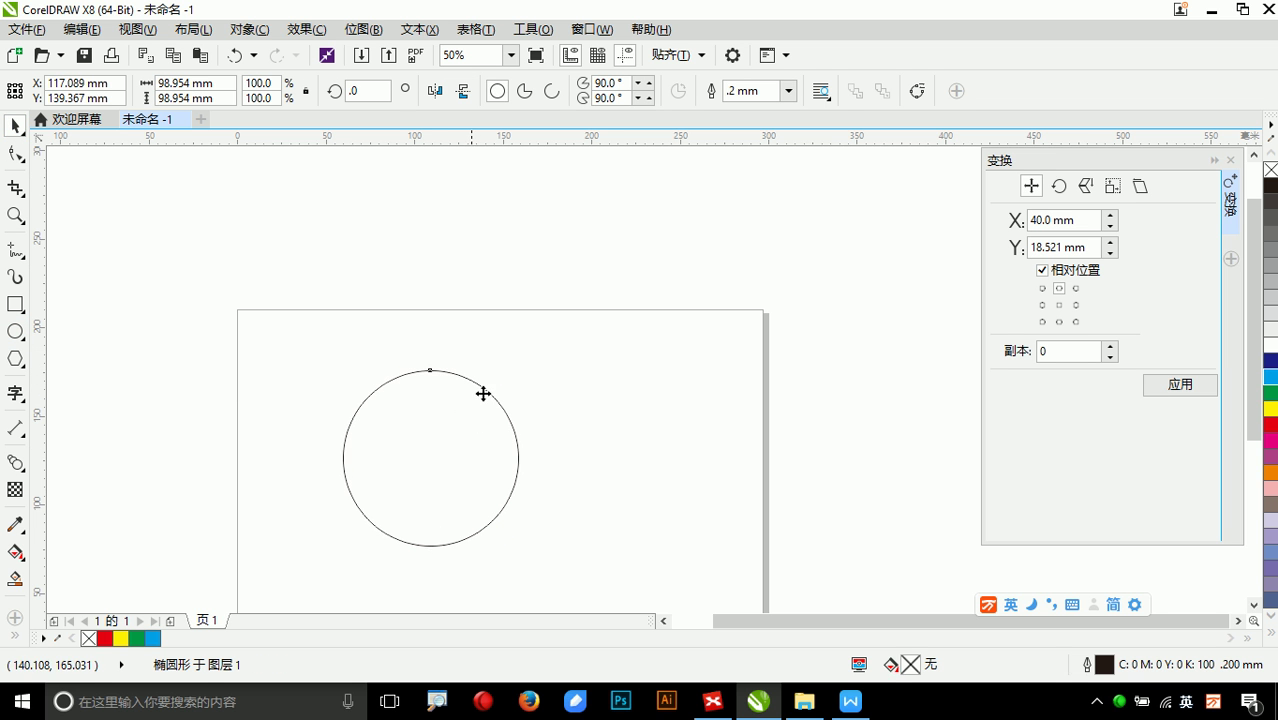
pyautogui.moveTo(475, 450); pyautogui.dragTo(476, 419)
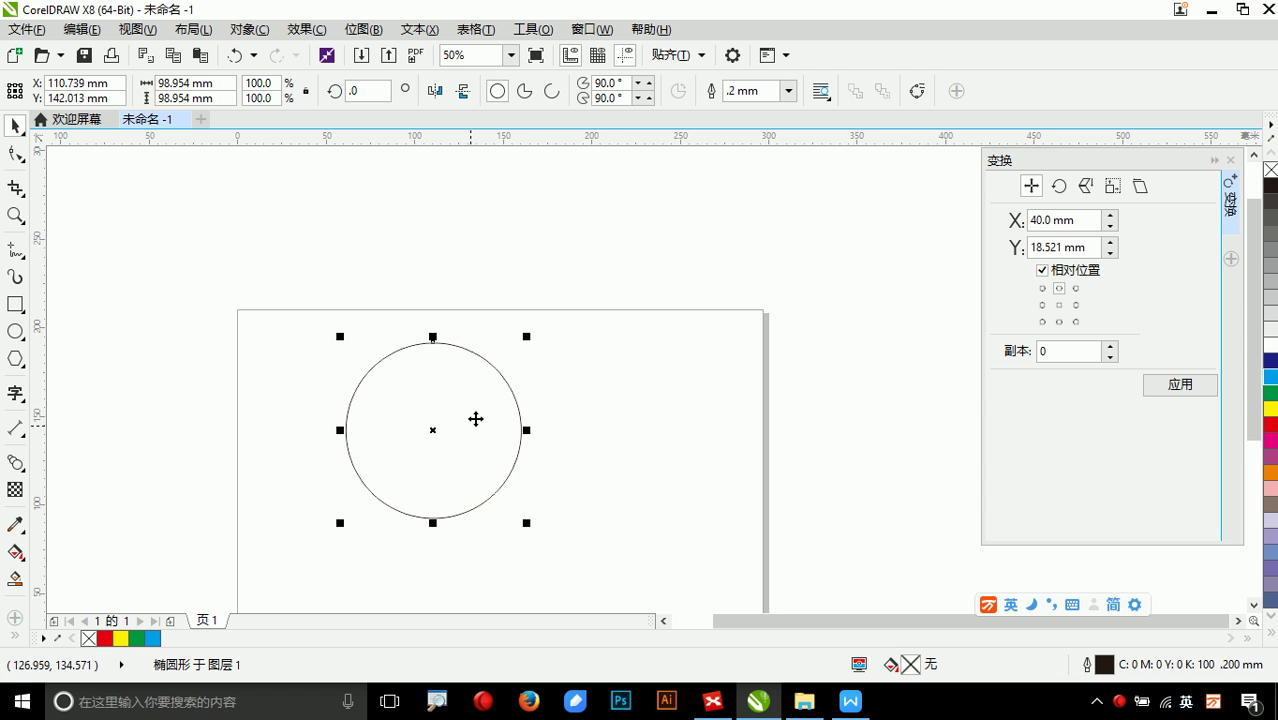
# - Convert the circle to a pie shape and set its end angle to 30°
pyautogui.click(524, 93)
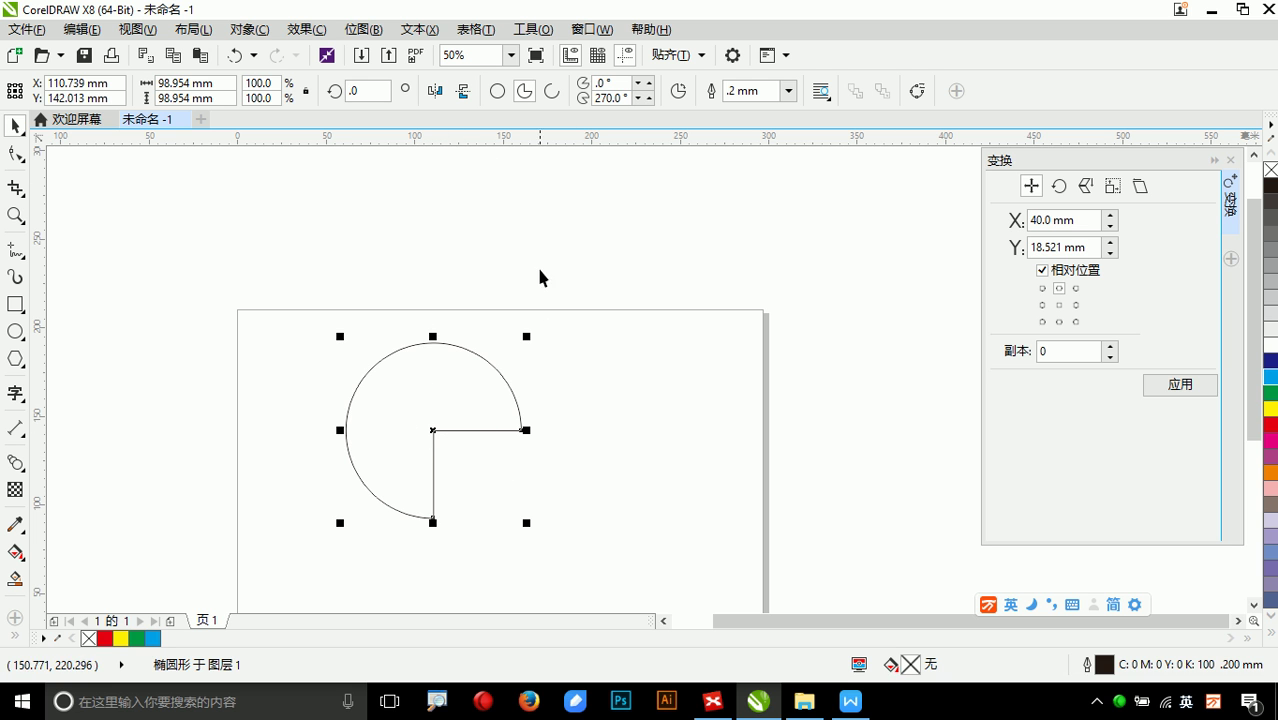
pyautogui.doubleClick(620, 97)
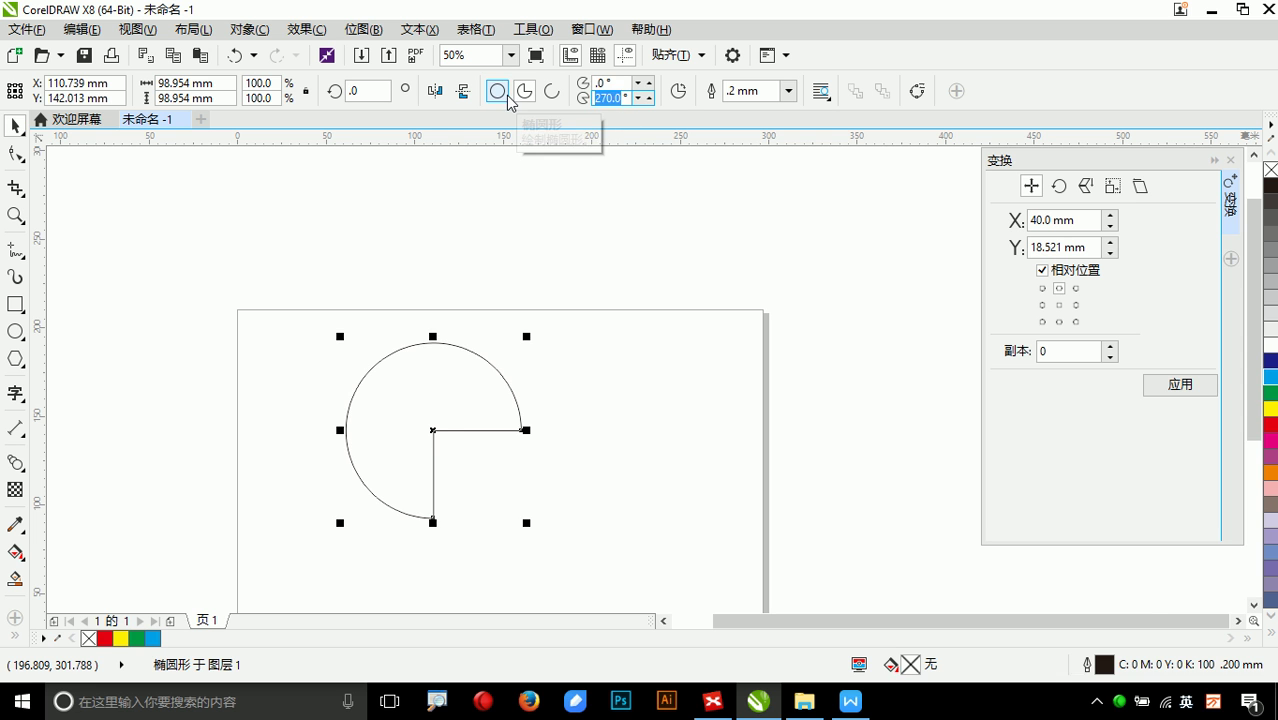
pyautogui.write('30')
pyautogui.press('Return')
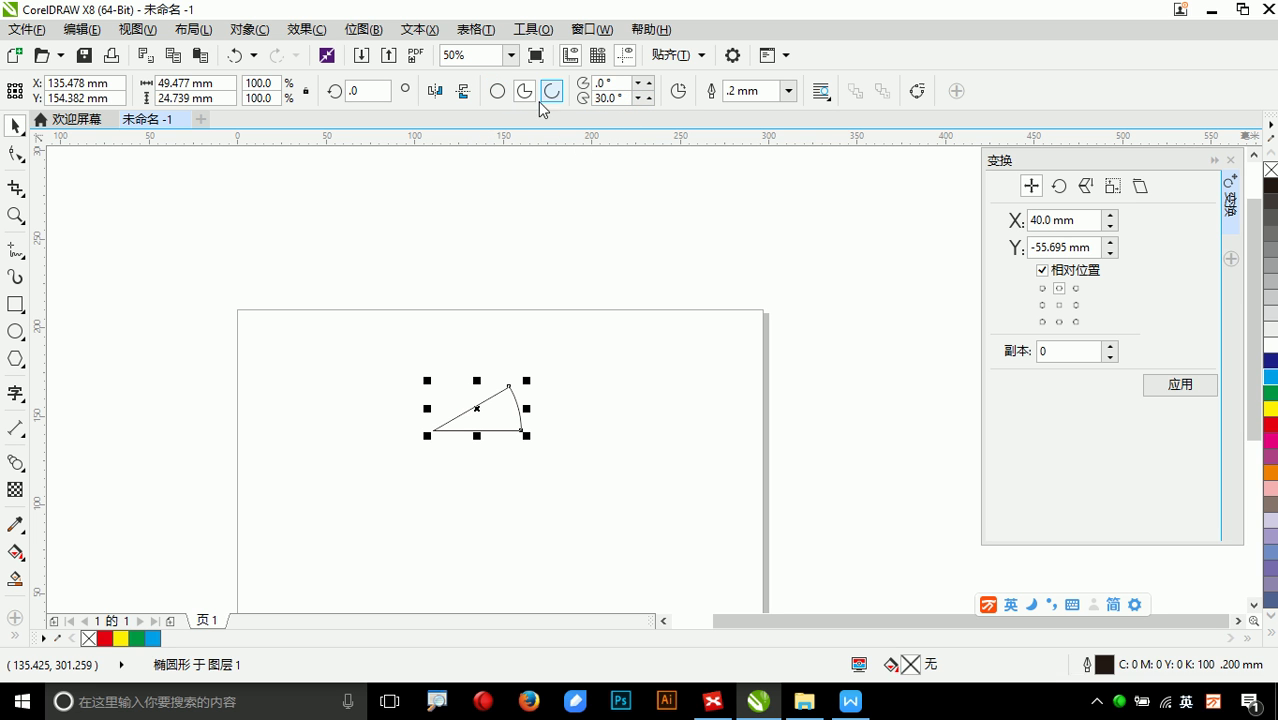
pyautogui.doubleClick(605, 97)
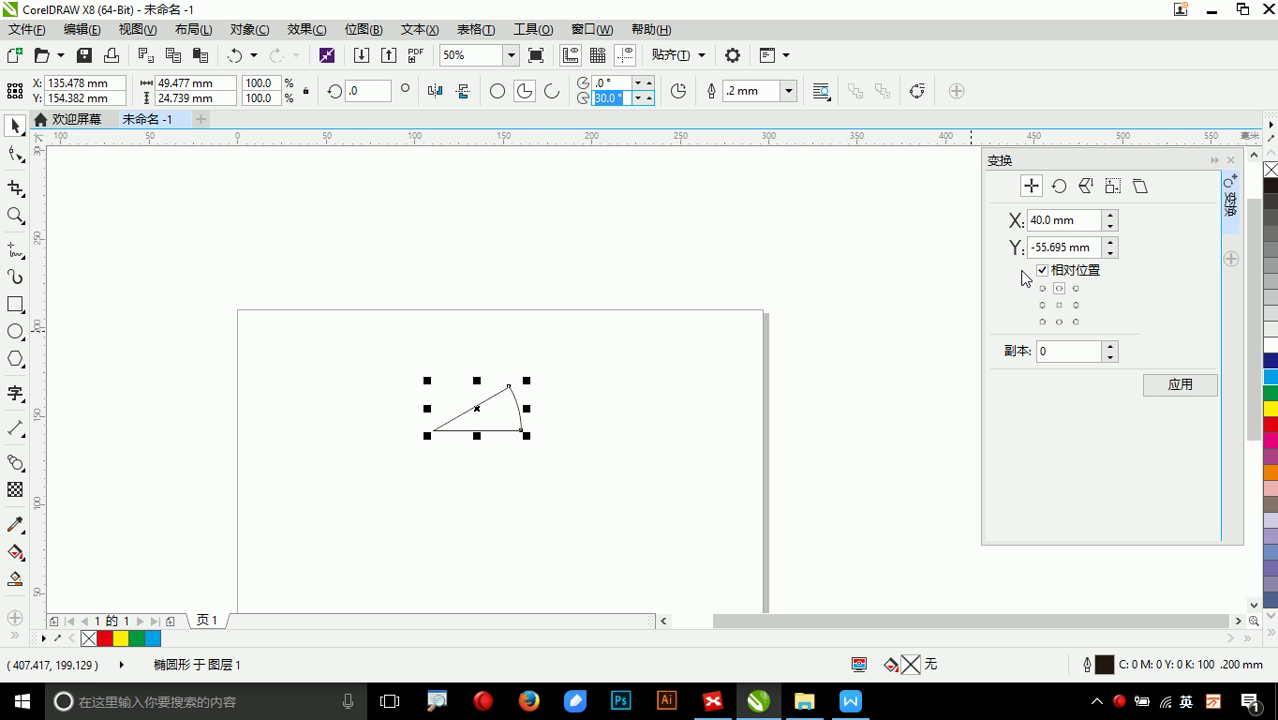
# - Change the transform to rotation and move the sector's rotation centre to its pointed tip
pyautogui.click(1059, 186)
pyautogui.doubleClick(1068, 220)
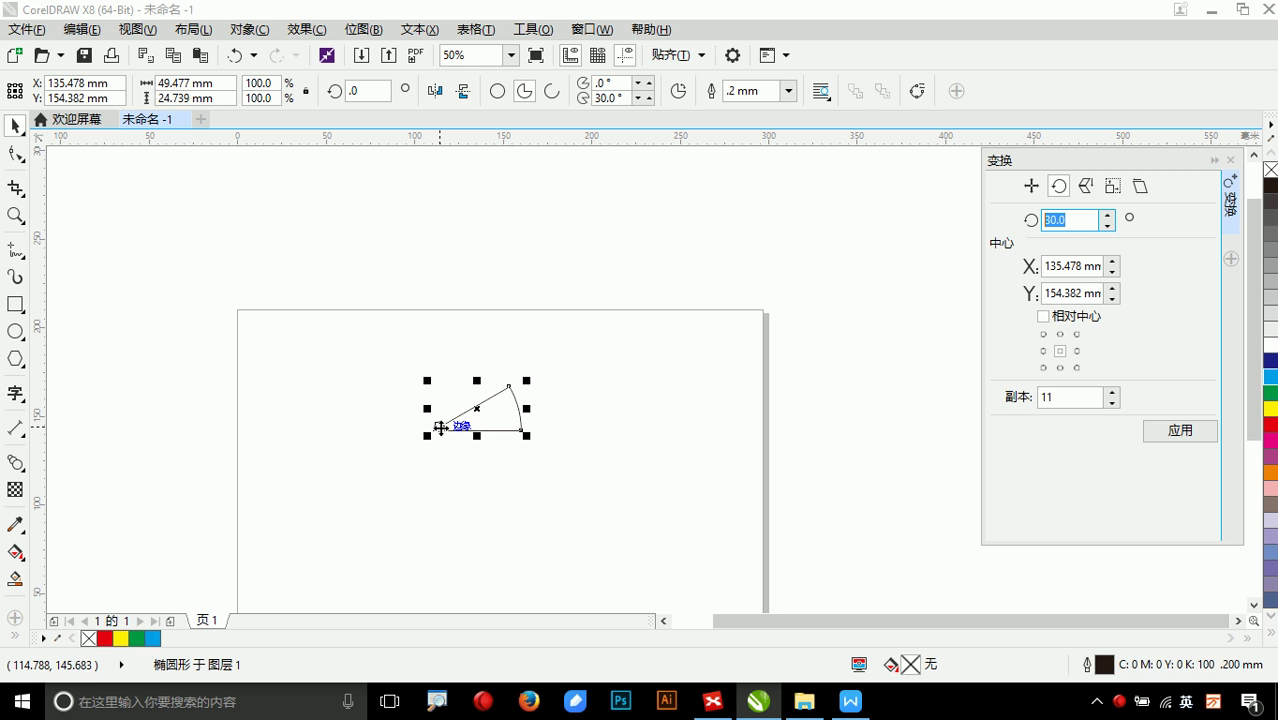
pyautogui.click(481, 410)
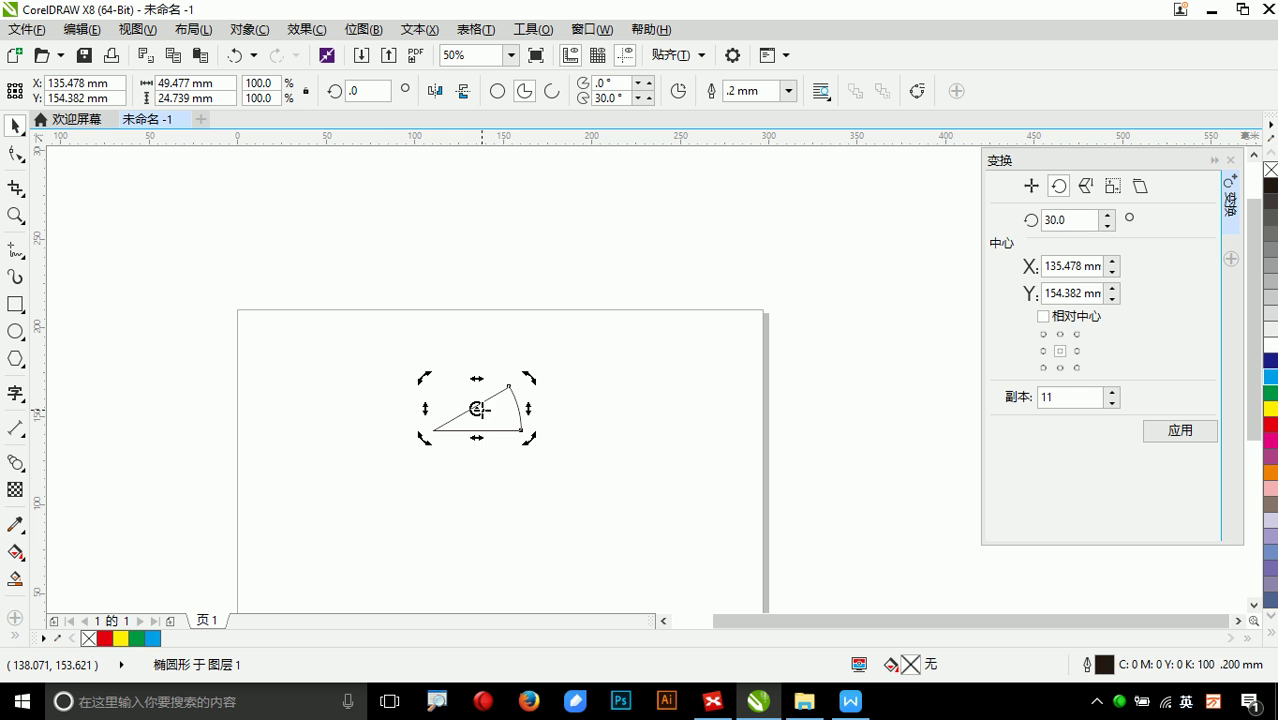
pyautogui.moveTo(432, 430); pyautogui.dragTo(432, 430)
# - Try rotating the sector about 29° freehand around its tip, and try the arc's upper end as rotation centre
pyautogui.moveTo(527, 378); pyautogui.dragTo(491, 342)
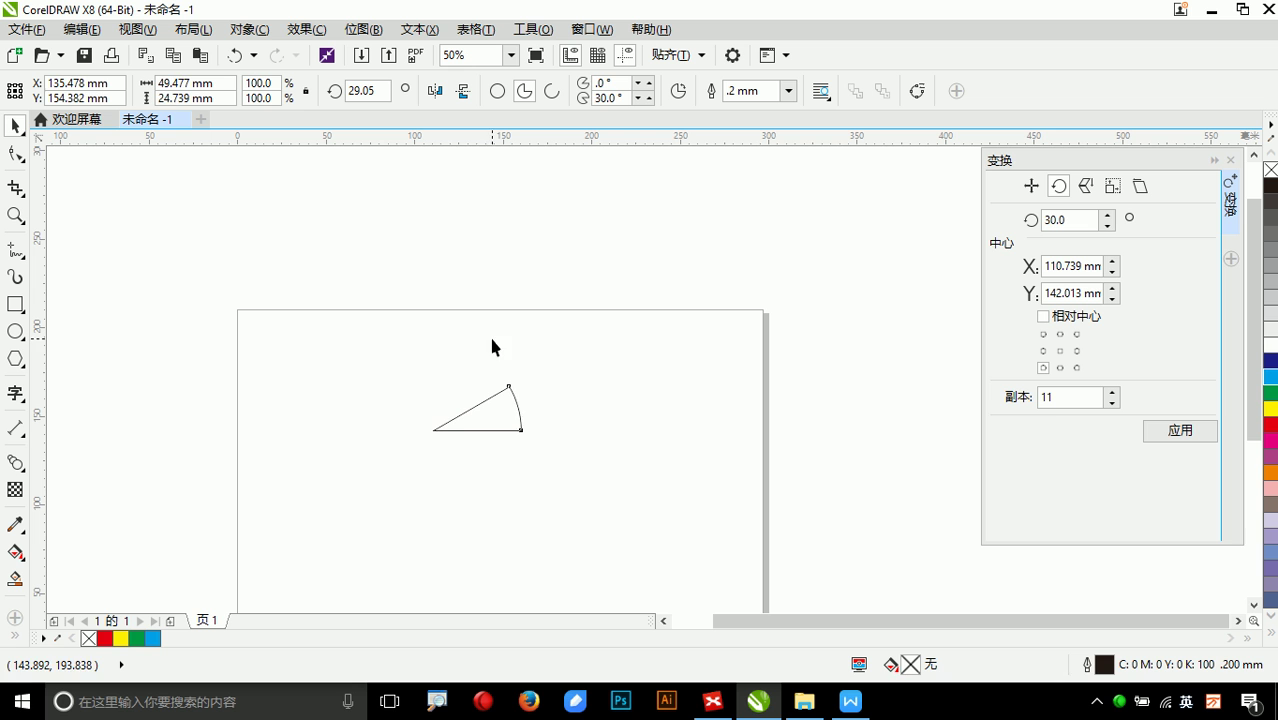
pyautogui.hotkey('ctrl', 'z')
pyautogui.doubleClick(1062, 219)
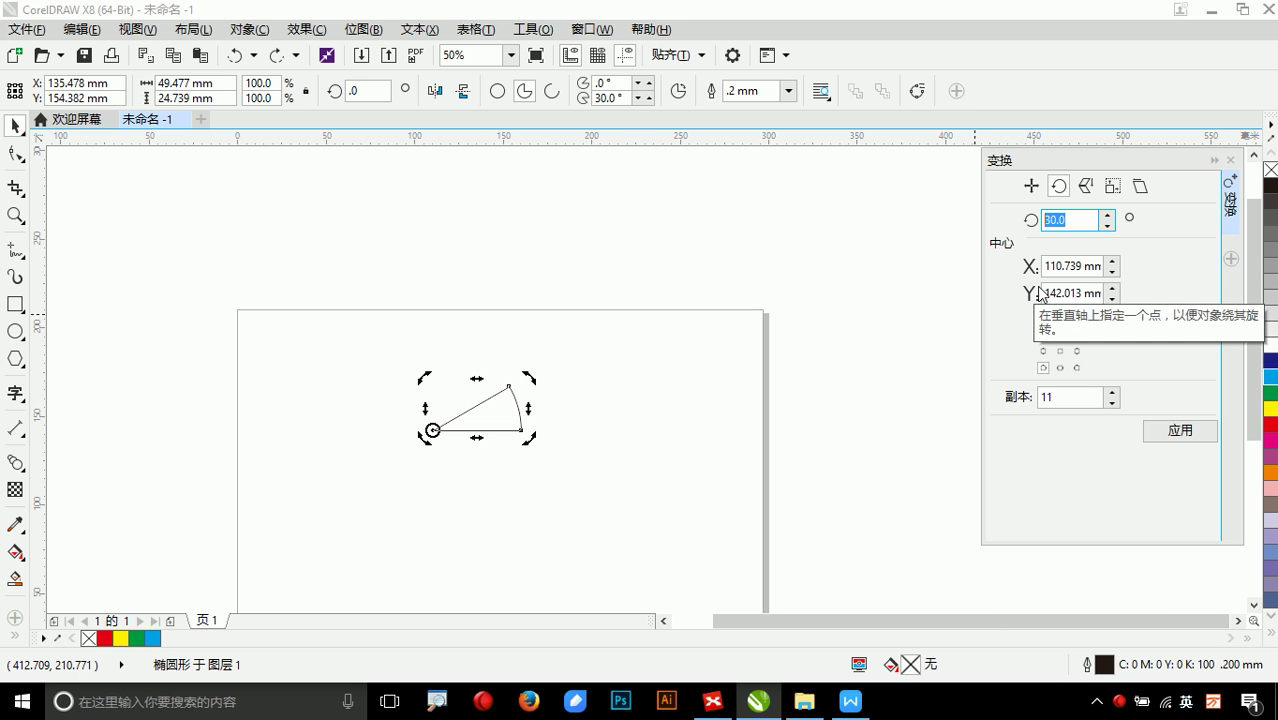
pyautogui.moveTo(432, 430); pyautogui.dragTo(508, 386)
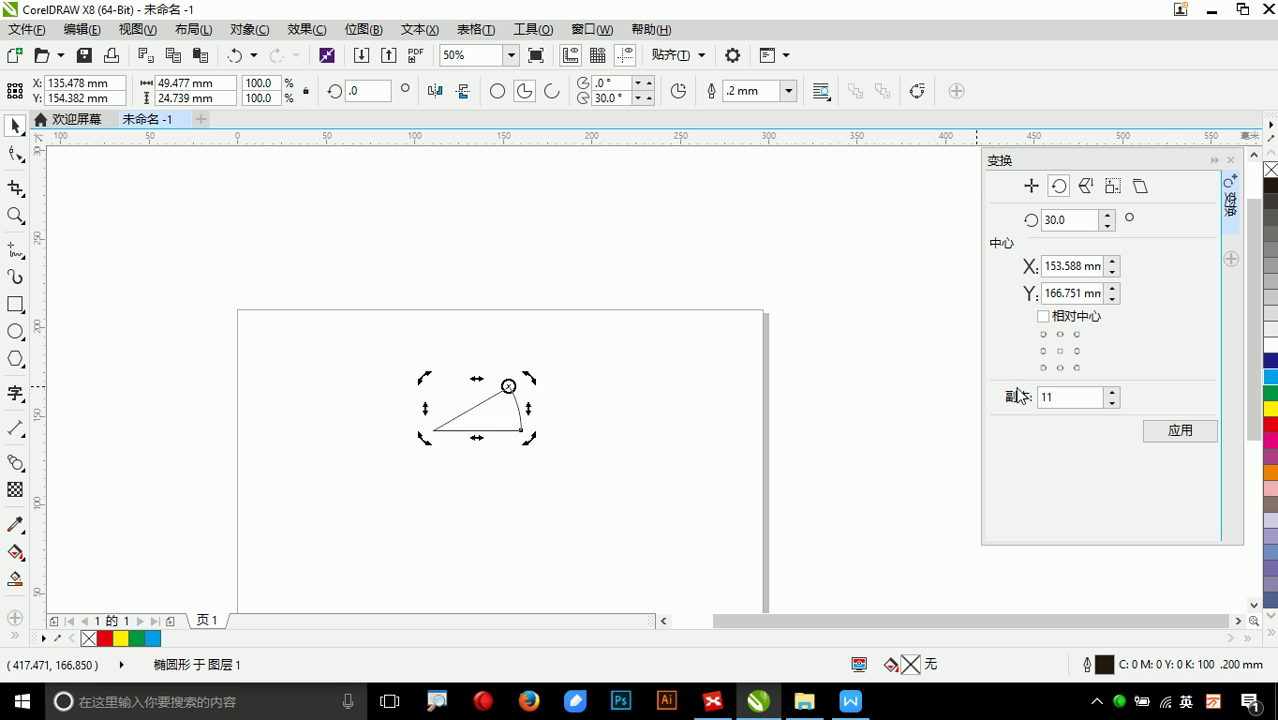
pyautogui.click(1044, 368)
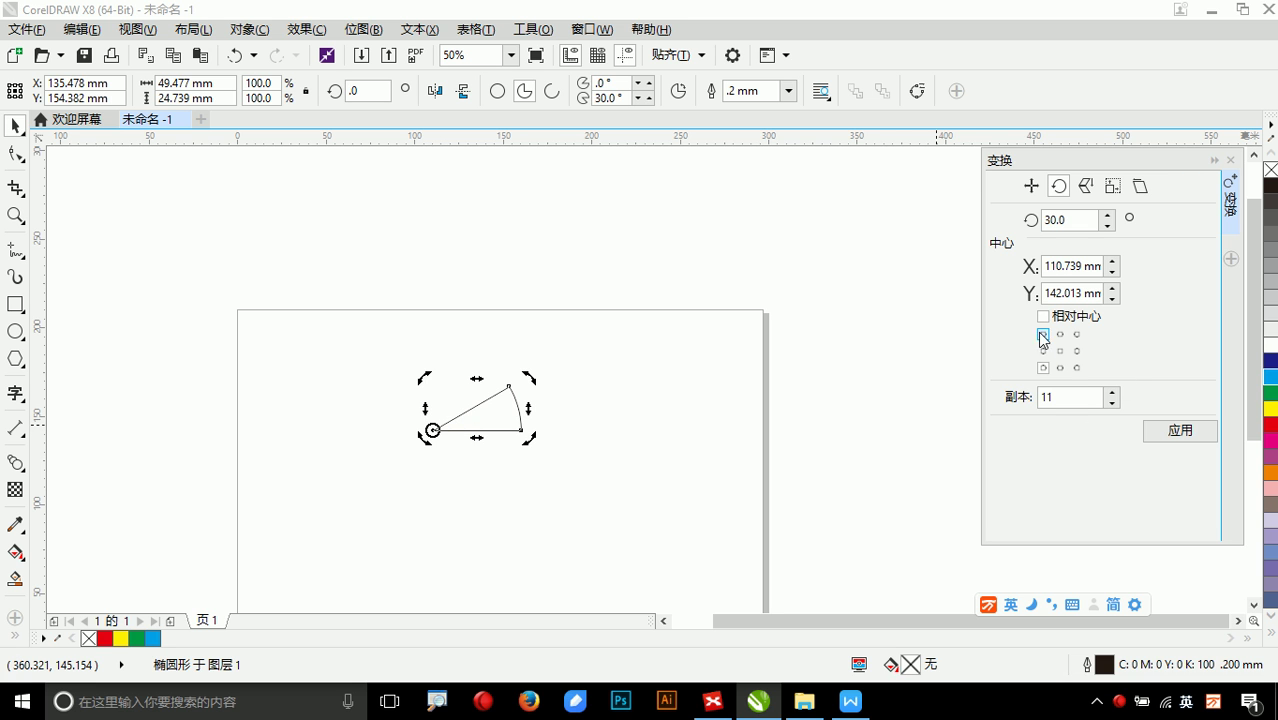
# - Set the copies to 1 and apply the 30° rotation around the sector's tip seven times
pyautogui.doubleClick(1047, 397)
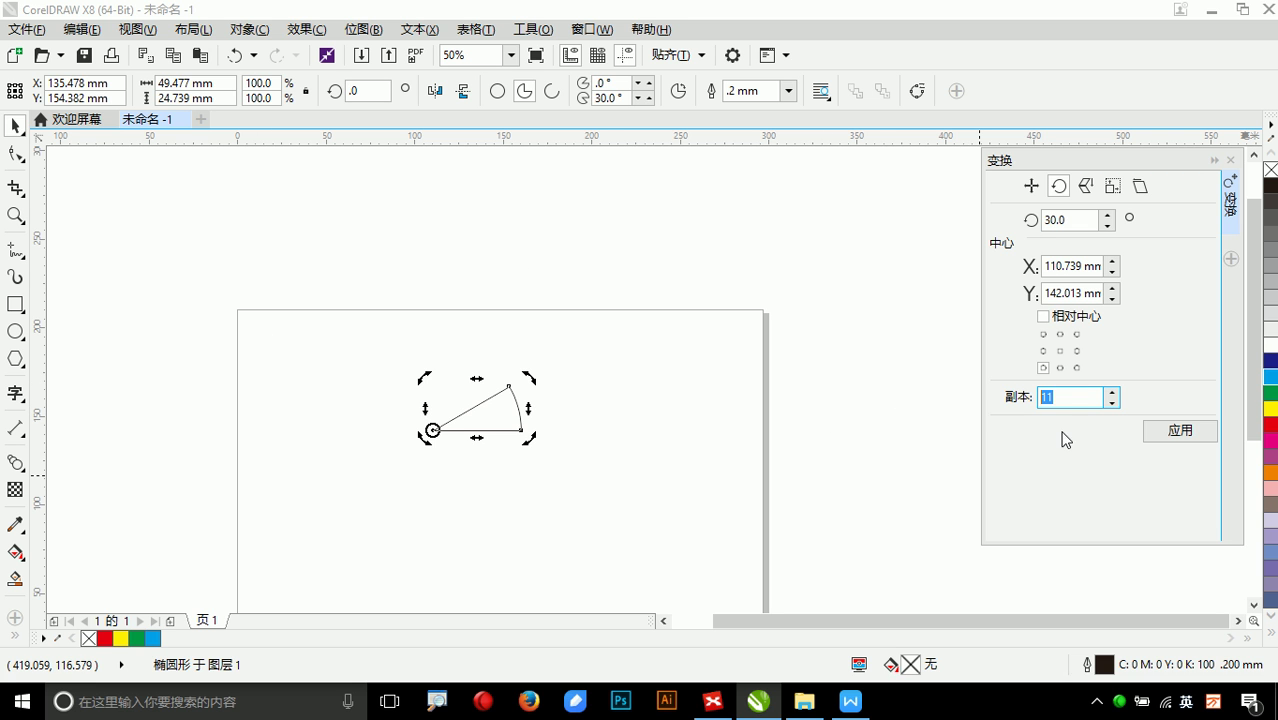
pyautogui.write('1')
pyautogui.click(1180, 435)
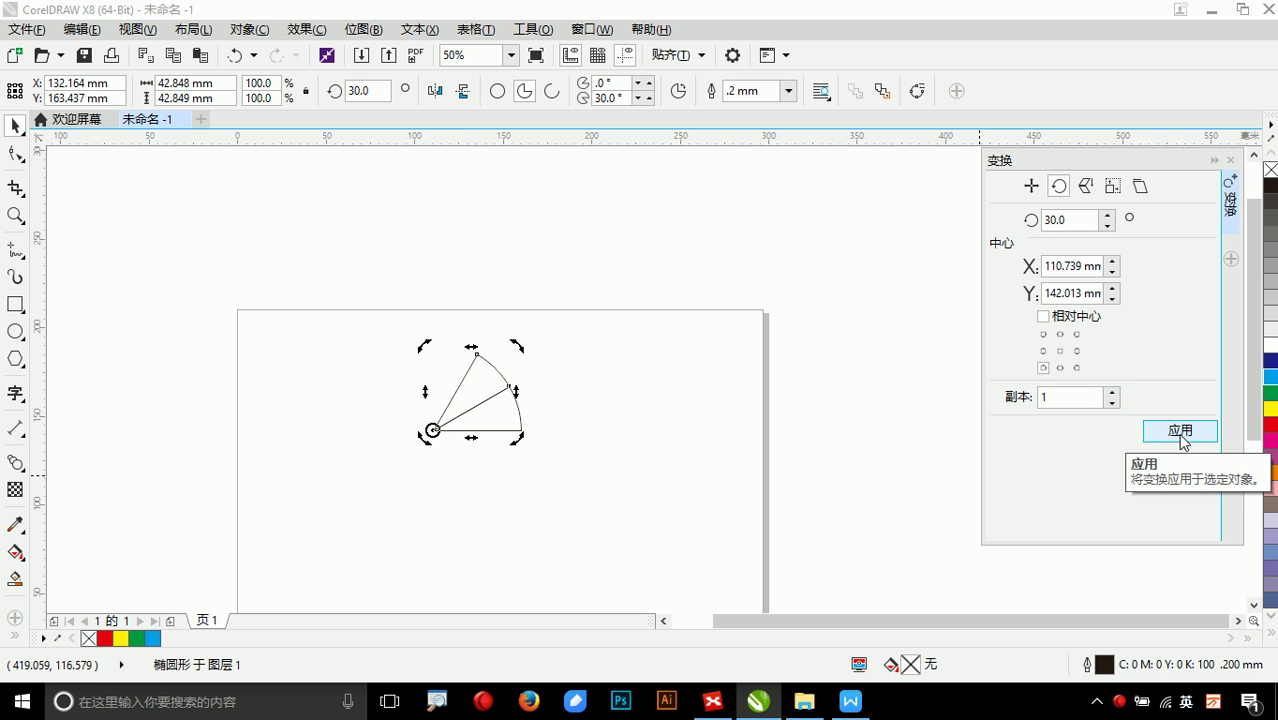
pyautogui.click(1181, 437)
pyautogui.click(1181, 437)
pyautogui.click(1181, 437)
pyautogui.click(1181, 437)
pyautogui.click(1181, 437)
pyautogui.click(1181, 437)
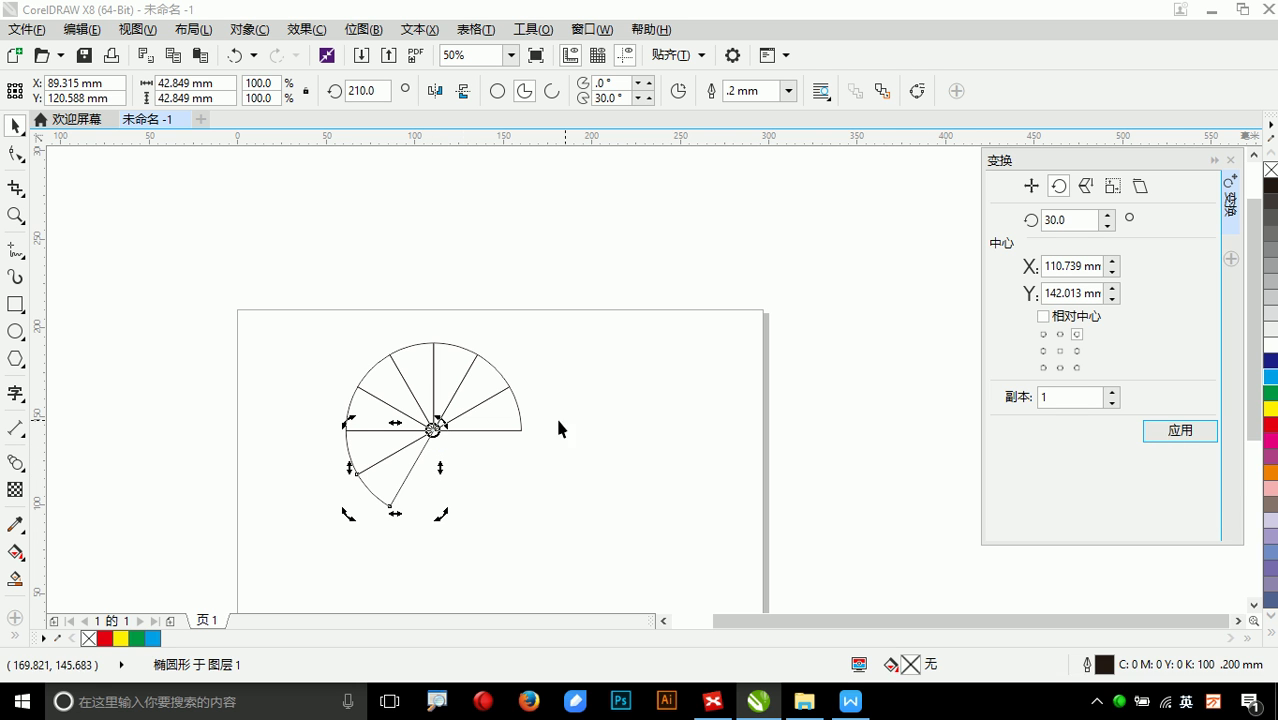
# - Set the copies to 4 and apply the 30° rotation once to complete the wheel of sectors
pyautogui.doubleClick(1050, 398)
pyautogui.write('4')
pyautogui.click(1155, 432)
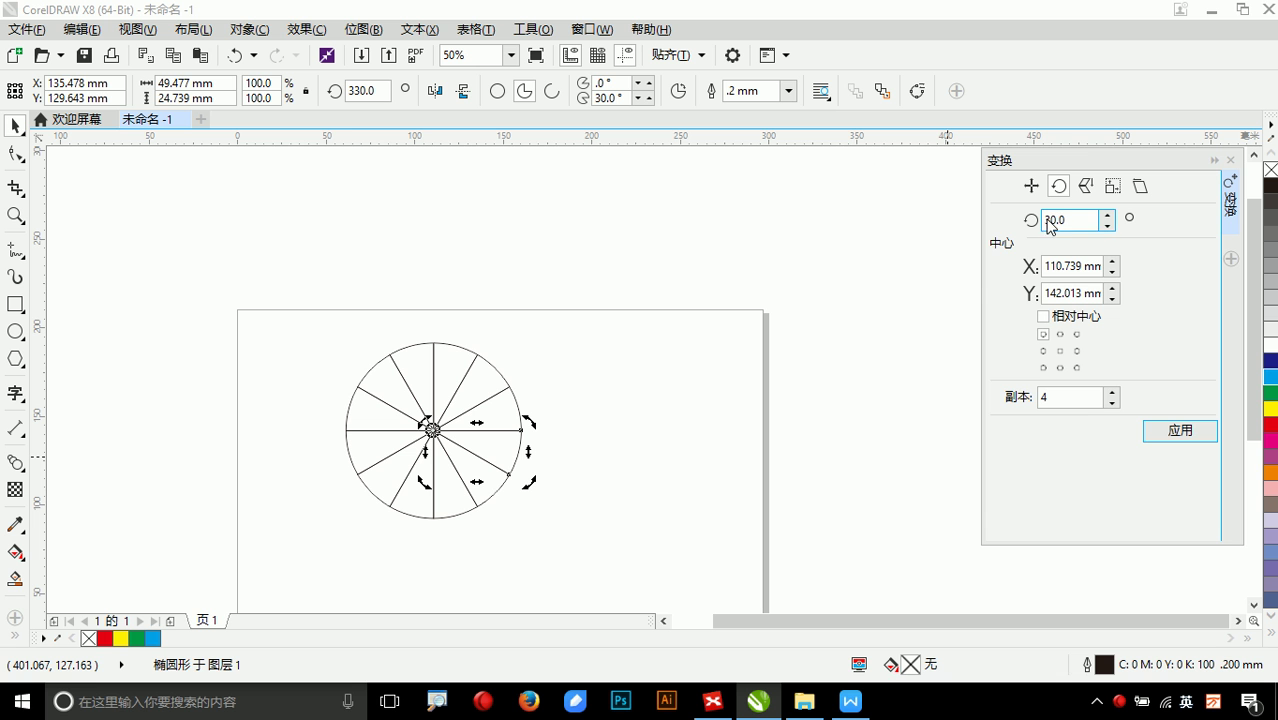
# - Capture a screenshot of the transform docker with red boxes around the rotate mode, the angle and the centre-point grid
pyautogui.hotkey('ctrl', 'alt', 'a')
pyautogui.moveTo(981, 148); pyautogui.dragTo(1238, 556)
pyautogui.moveTo(1016, 207); pyautogui.dragTo(1104, 231)
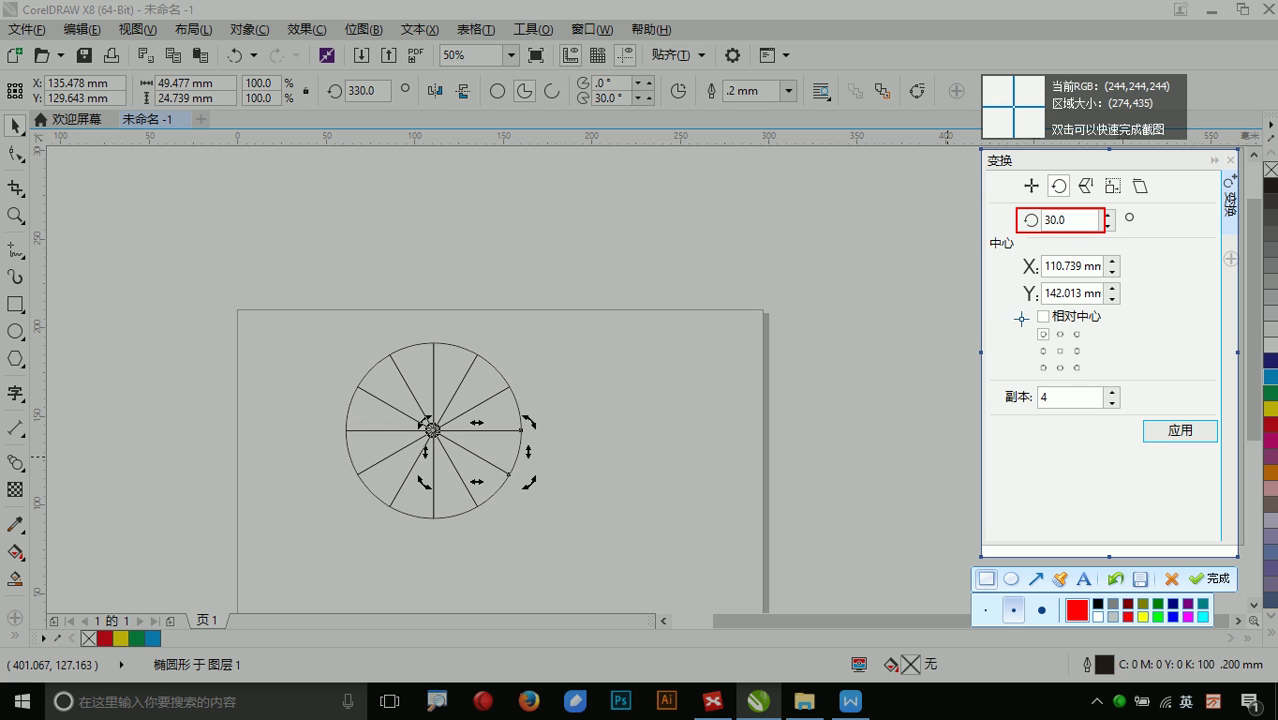
pyautogui.moveTo(1027, 325); pyautogui.dragTo(1090, 383)
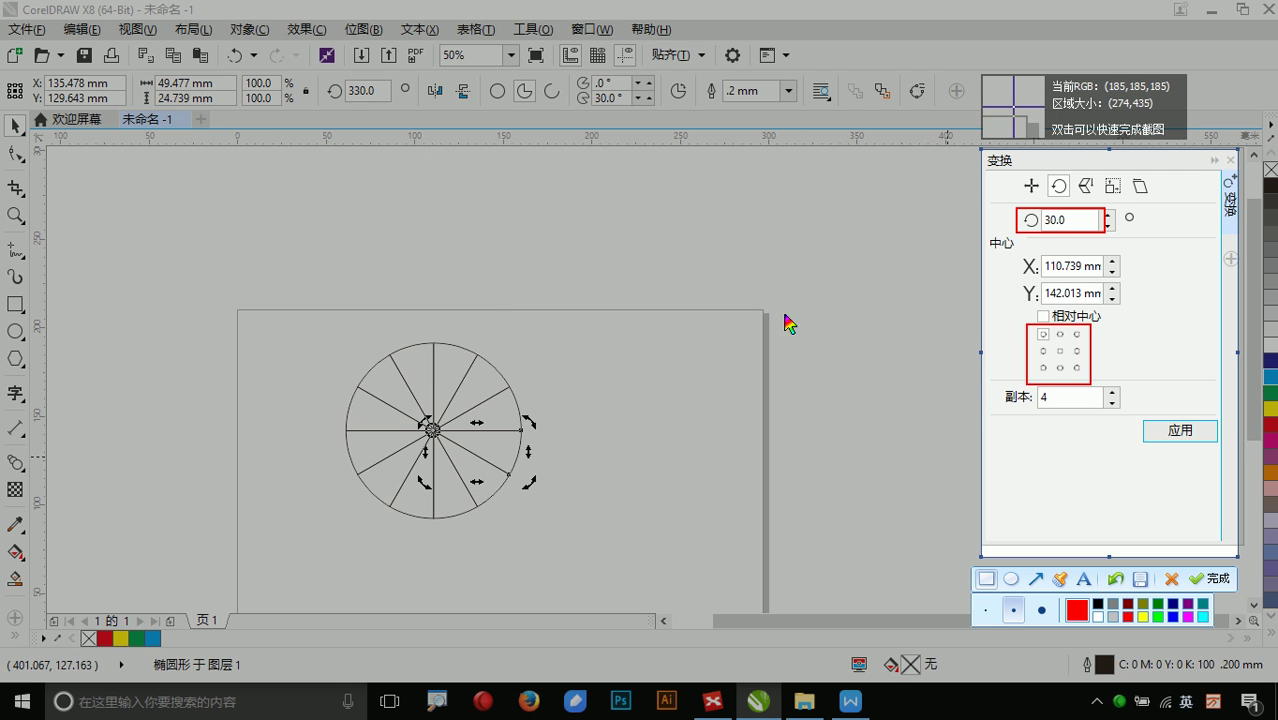
pyautogui.moveTo(1046, 171); pyautogui.dragTo(1071, 205)
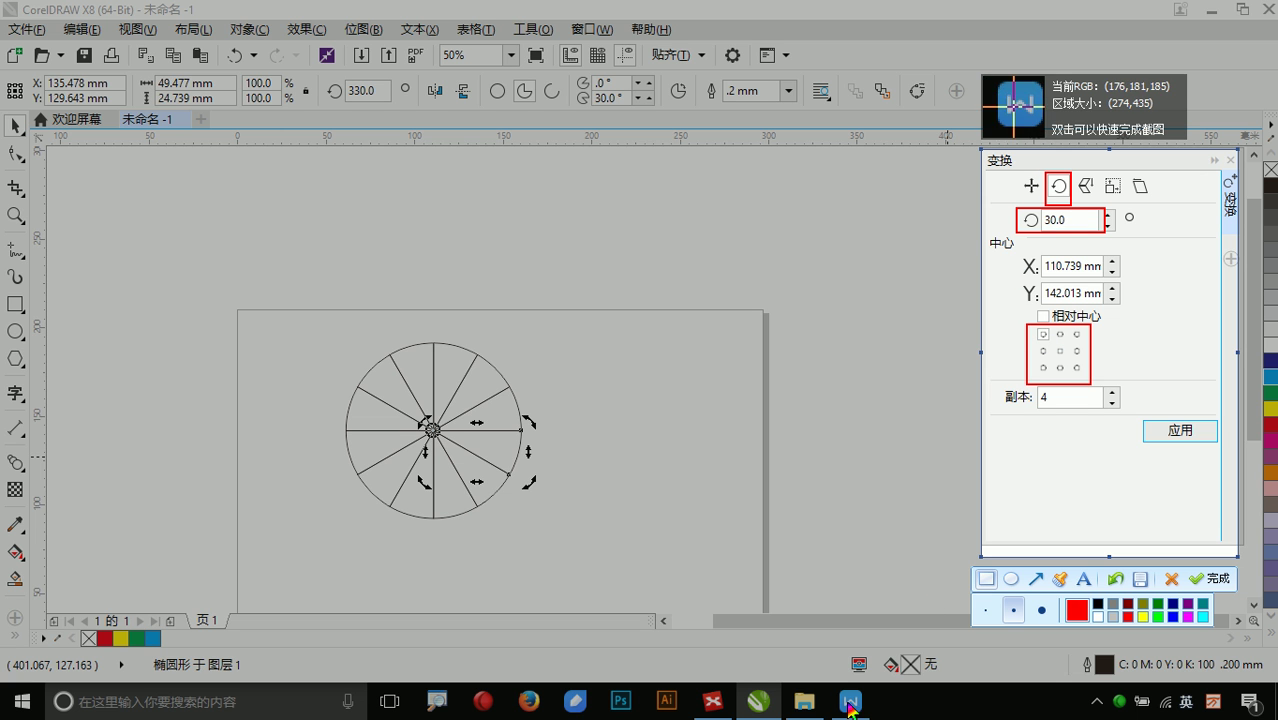
pyautogui.click(1210, 579)
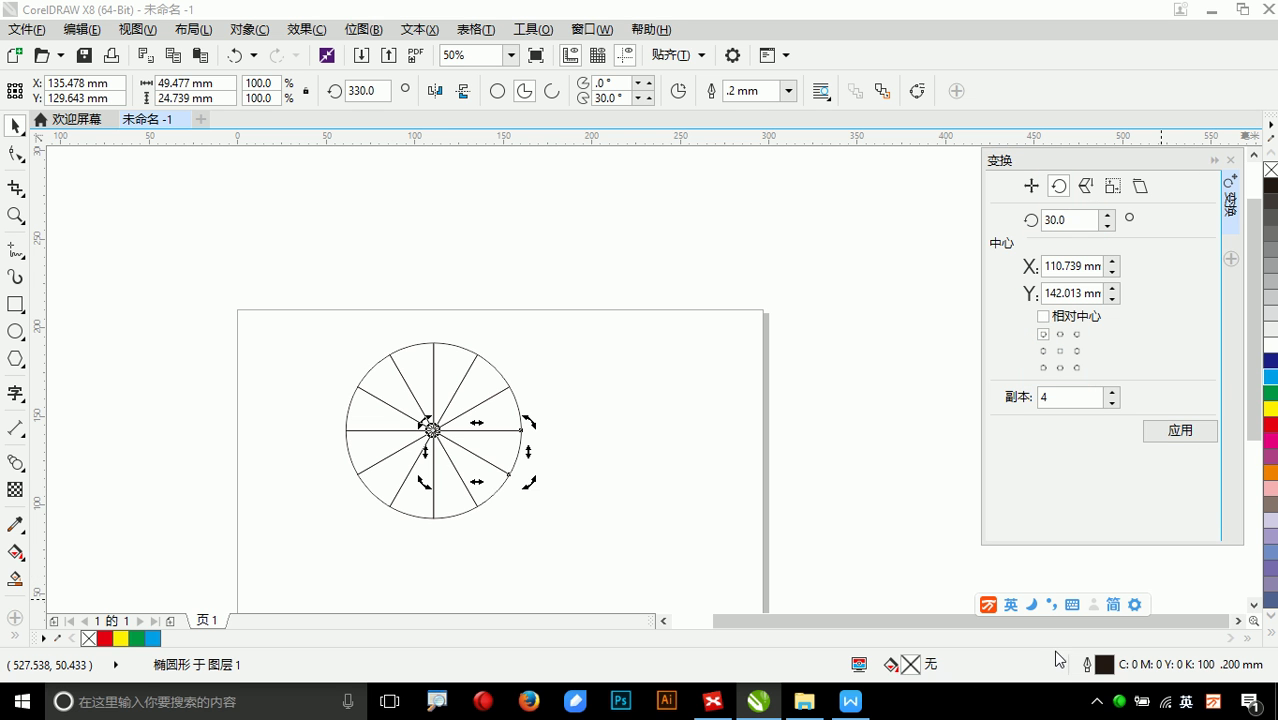
# - Switch to the WPS notes, add the line 旋转功能 below the existing screenshot, and paste the captured image under it
pyautogui.click(870, 706)
pyautogui.scroll(-5, 741, 415)
pyautogui.click(796, 450)
pyautogui.write('旋转')
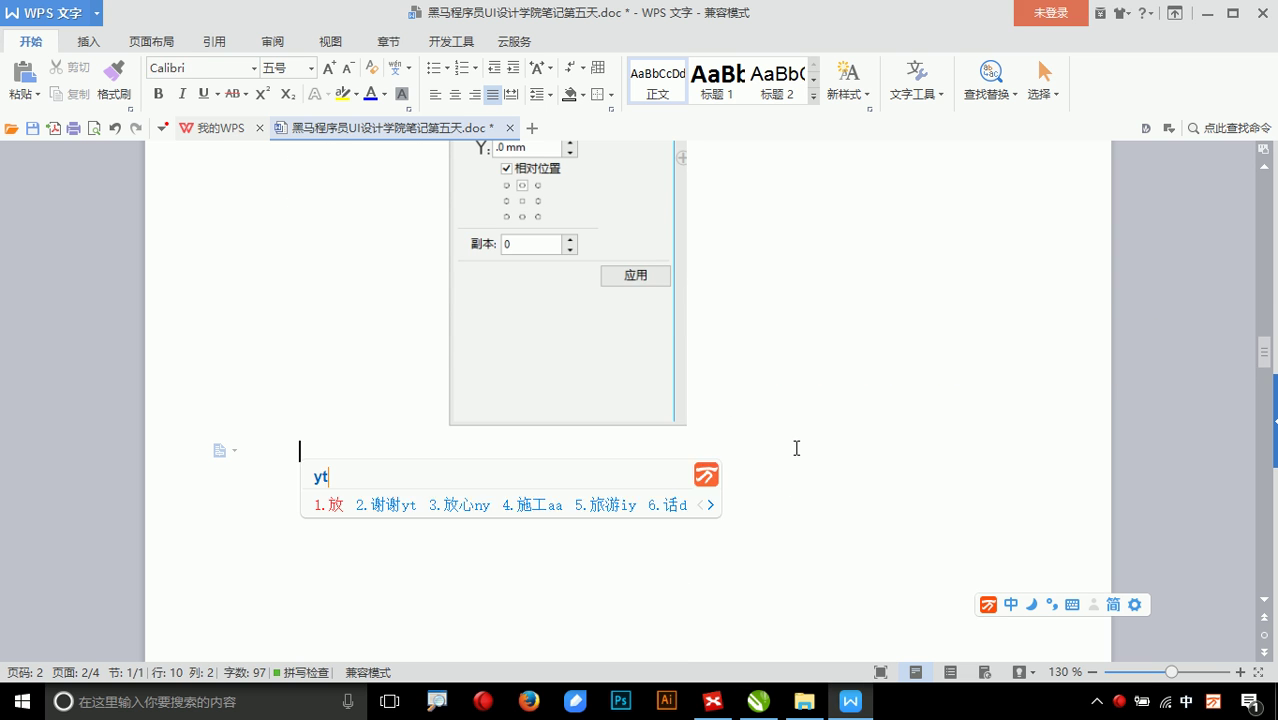
pyautogui.write('功能')
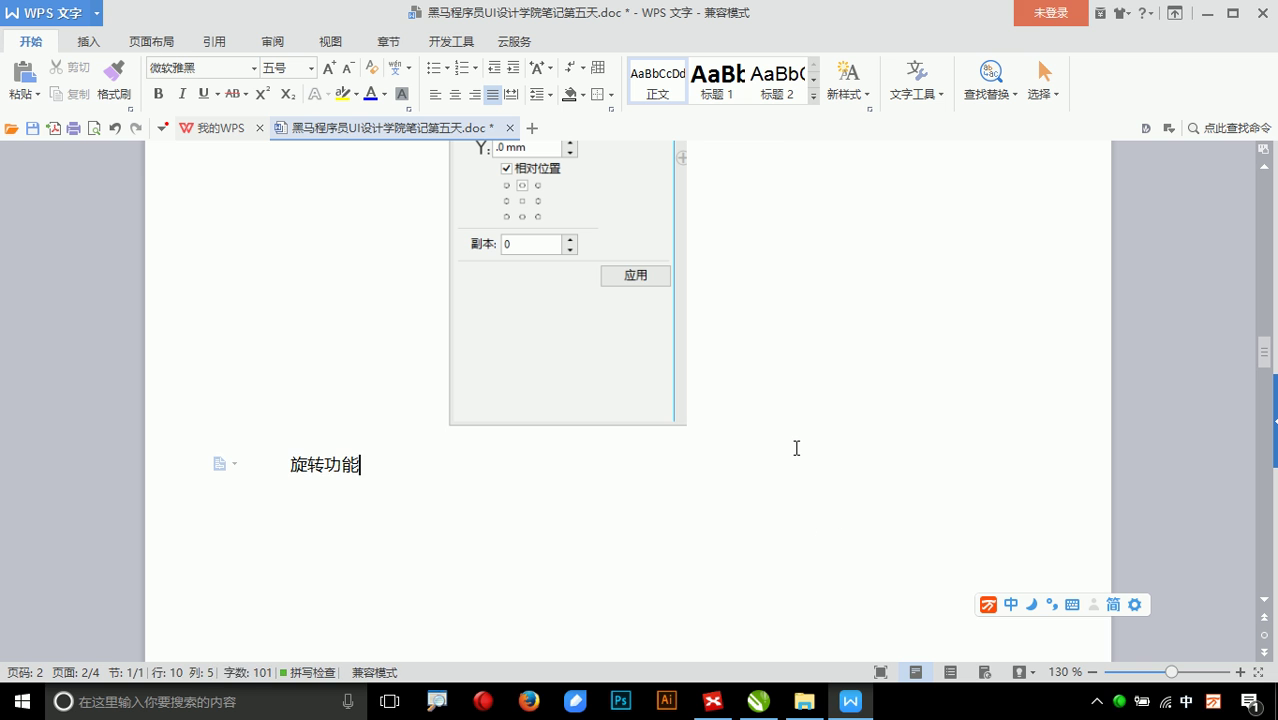
pyautogui.press('Return')
pyautogui.hotkey('ctrl', 'v')
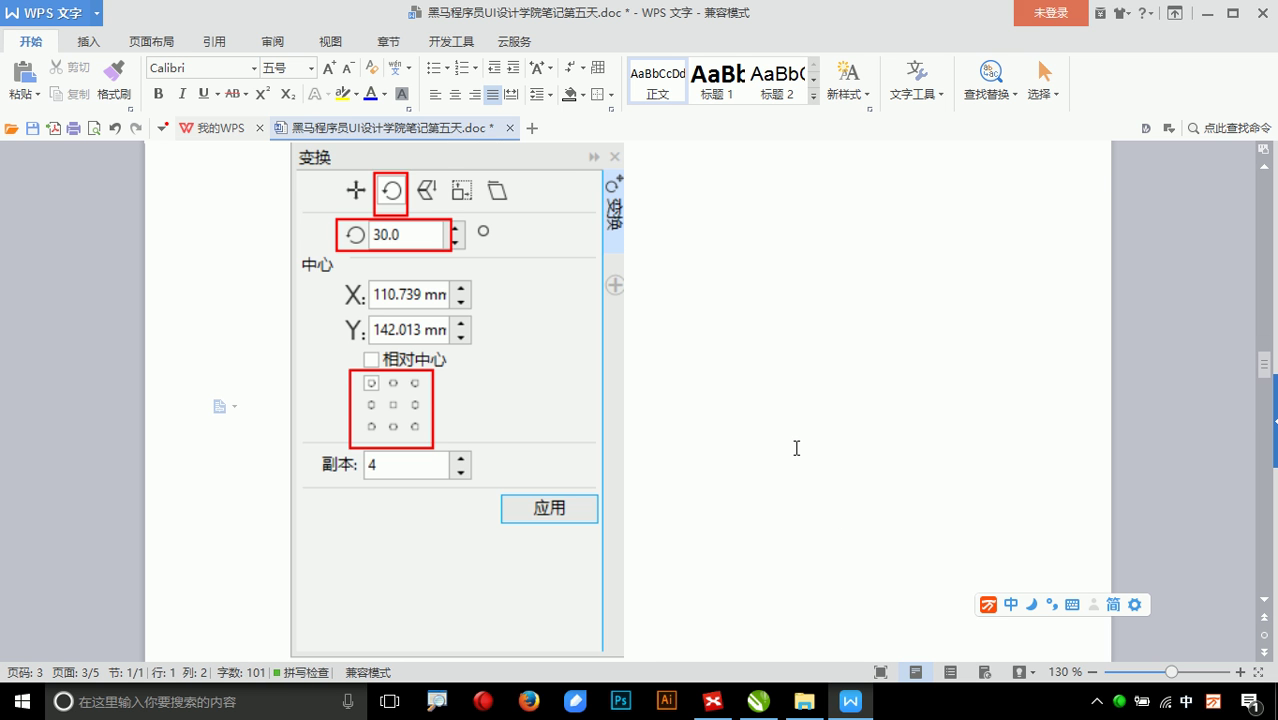
# - Extend the 旋转功能 line with ：输入角度及
pyautogui.scroll(5, 315, 307)
pyautogui.scroll(3, 385, 427)
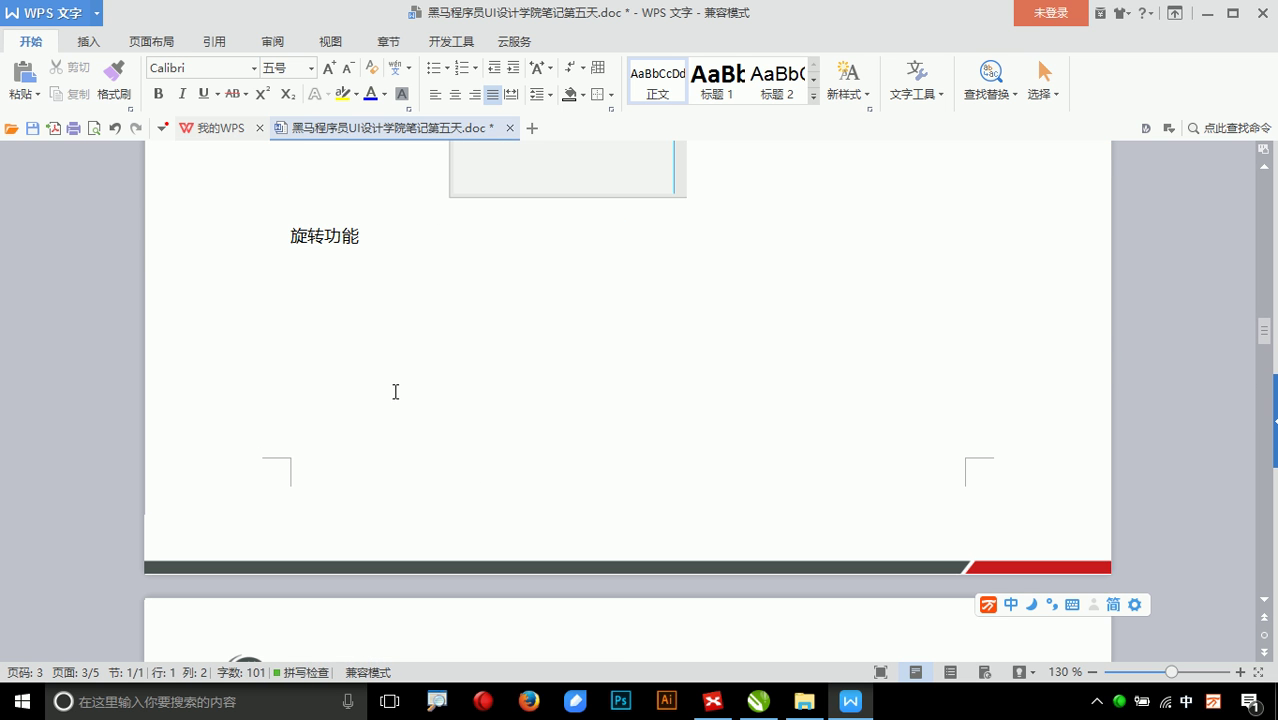
pyautogui.click(394, 257)
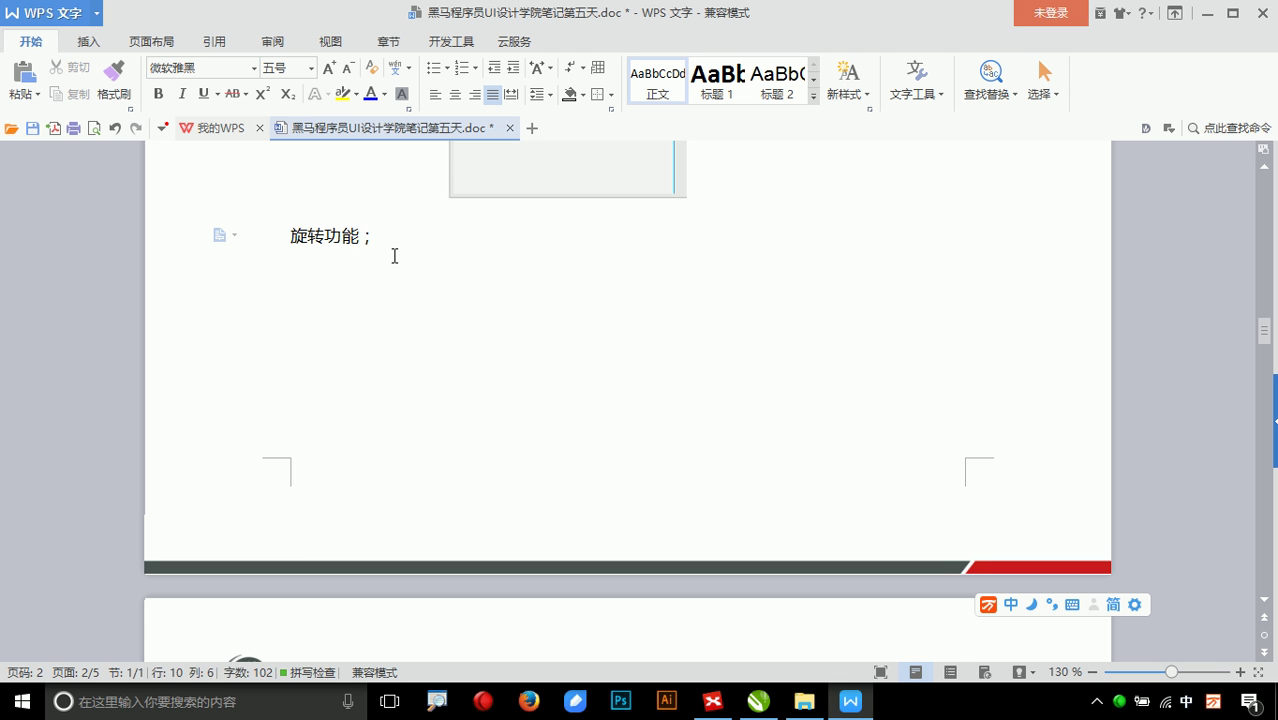
pyautogui.write('tgh')
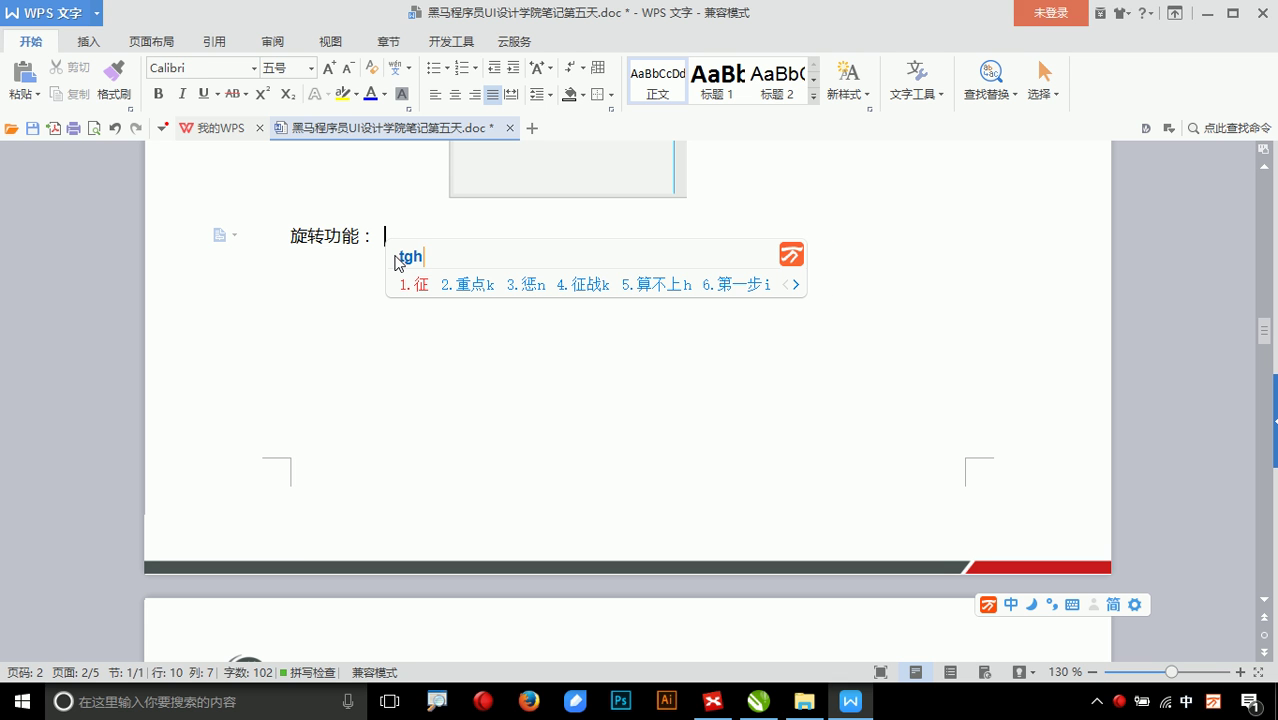
pyautogui.press('BackSpace')
pyautogui.press('BackSpace')
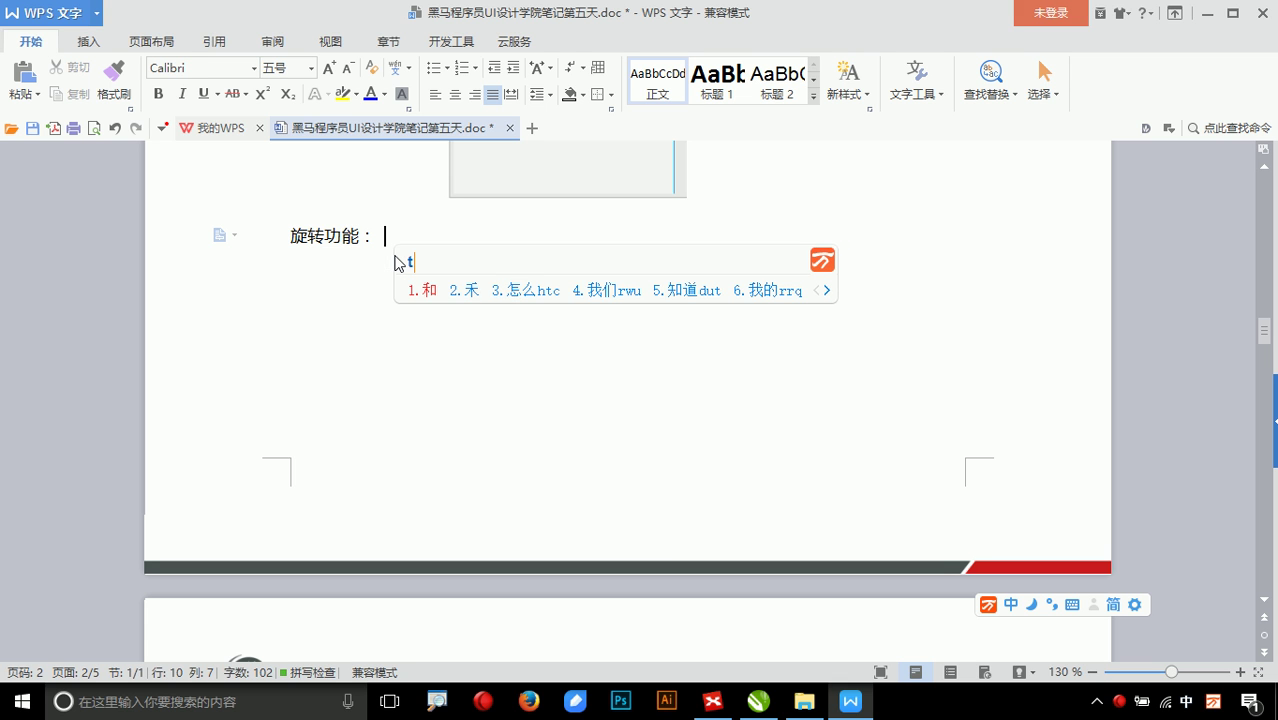
pyautogui.press('BackSpace')
pyautogui.write('lwty')
pyautogui.press('space')
pyautogui.write('qe')
pyautogui.press('space')
pyautogui.write('yac')
pyautogui.press('space')
pyautogui.write('ey')
pyautogui.press('space')
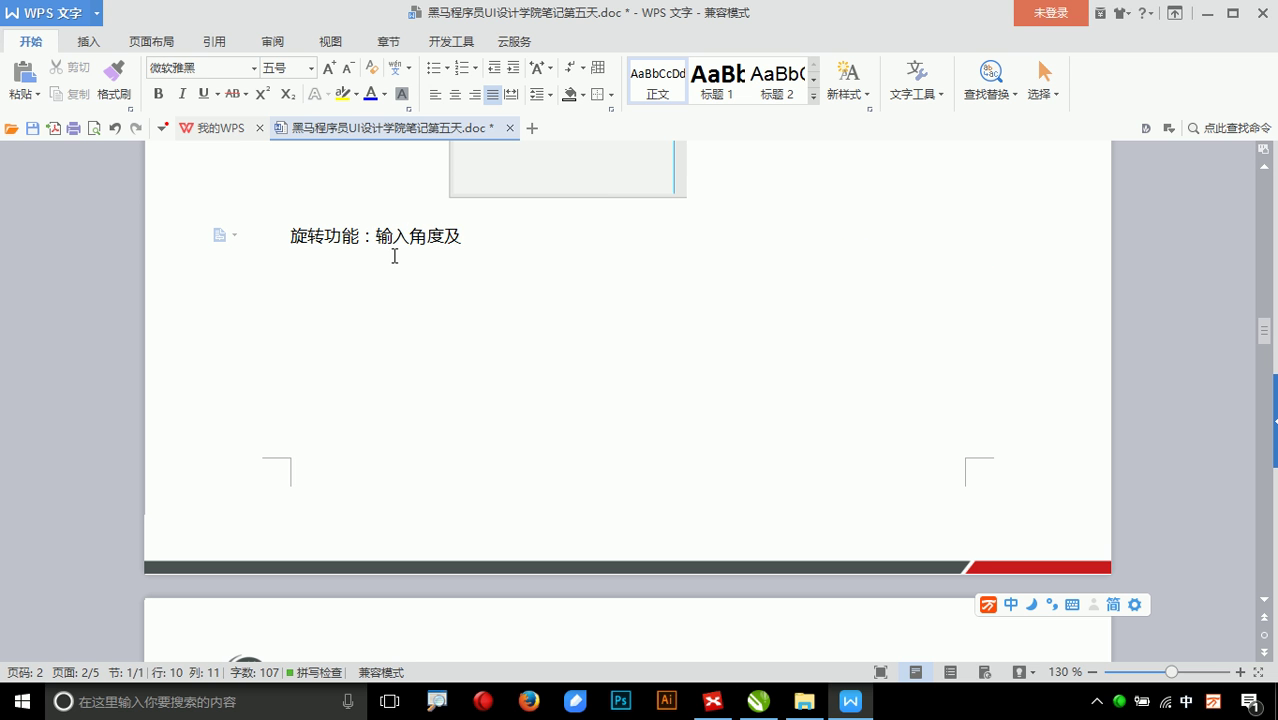
# - Continue the 旋转功能 line with 中心点位置
pyautogui.write('中xin')
pyautogui.press('space')
pyautogui.write('hjk')
pyautogui.press('BackSpace')
pyautogui.press('BackSpace')
pyautogui.write('k')
pyautogui.press('space')
pyautogui.write('wu')
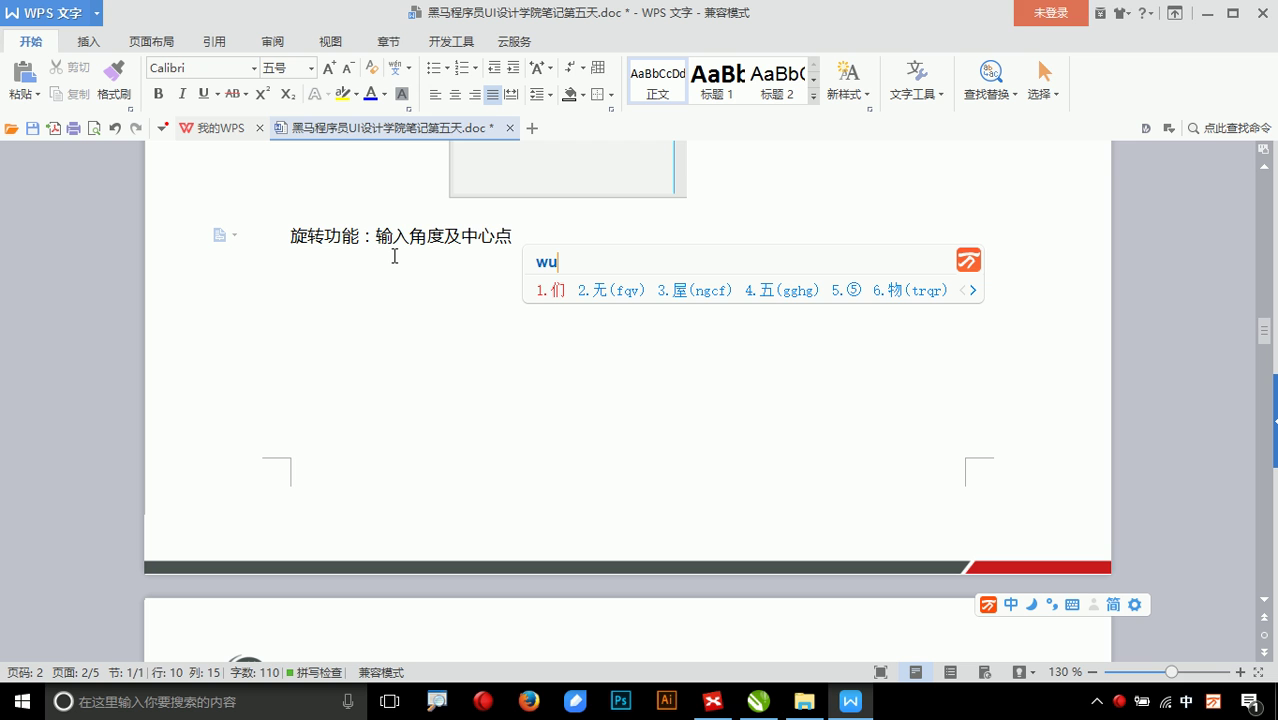
pyautogui.press('BackSpace')
pyautogui.write('eiz')
pyautogui.press('space')
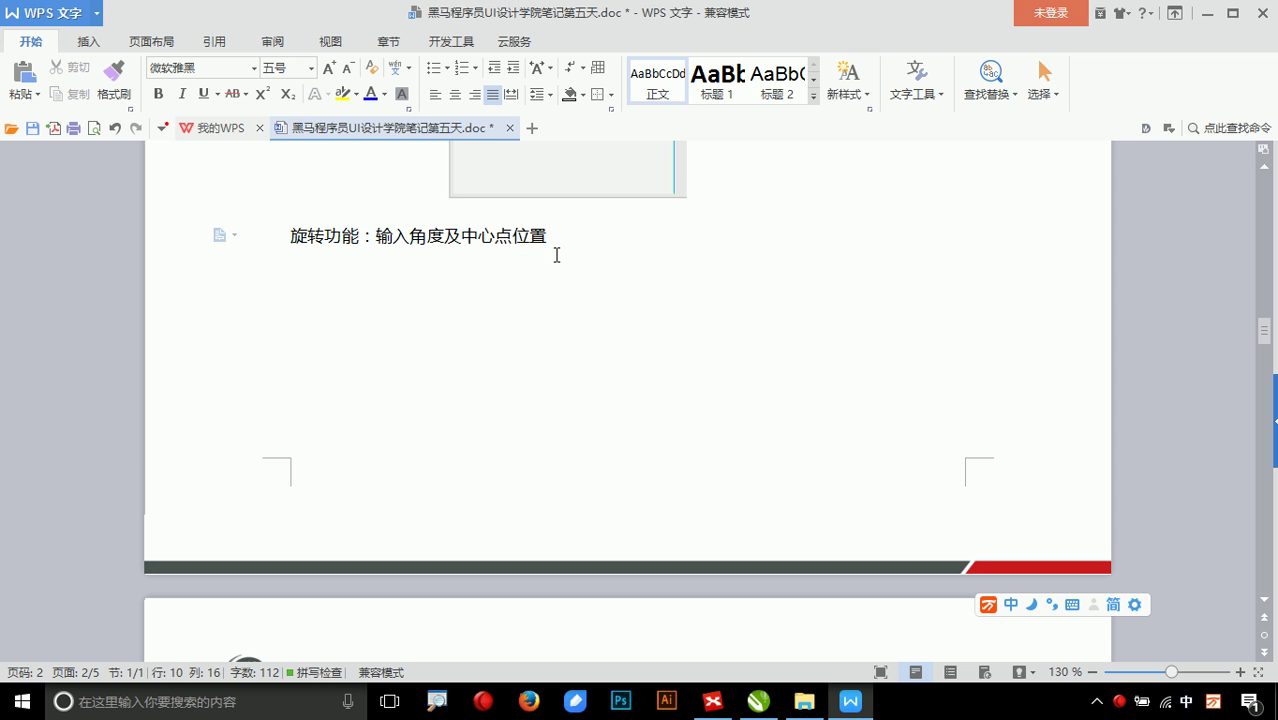
# - Finish the 旋转功能 line with 进行旋转复制。
pyautogui.write('jin')
pyautogui.press('space')
pyautogui.write('xing')
pyautogui.press('space')
pyautogui.write('ytlf')
pyautogui.press('space')
pyautogui.write('fz')
pyautogui.press('space')
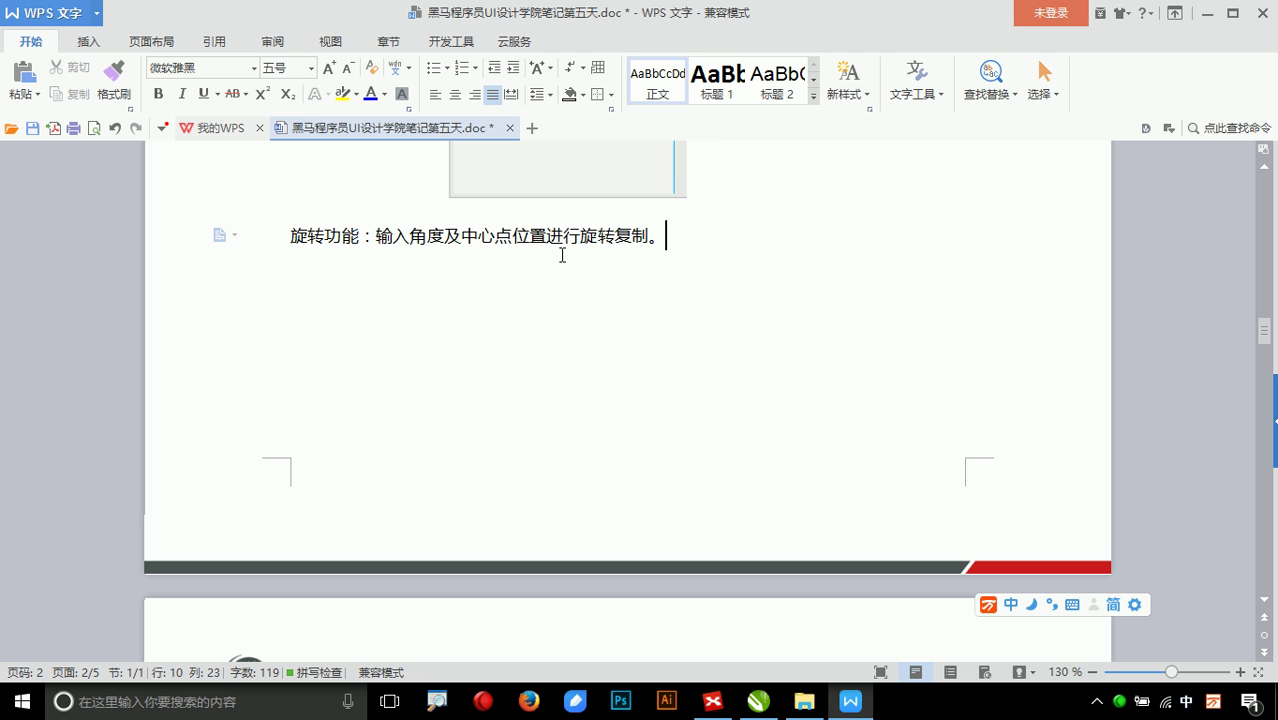
pyautogui.scroll(15, 559, 251)
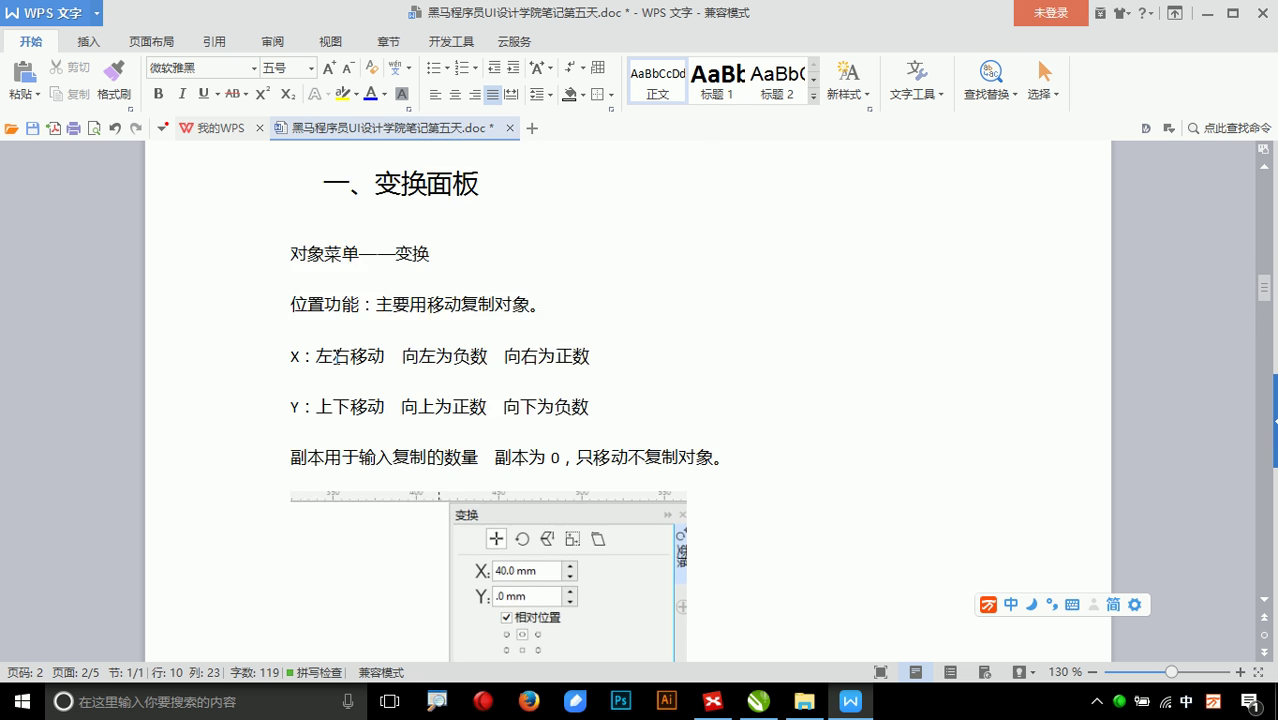
pyautogui.scroll(-15, 345, 358)
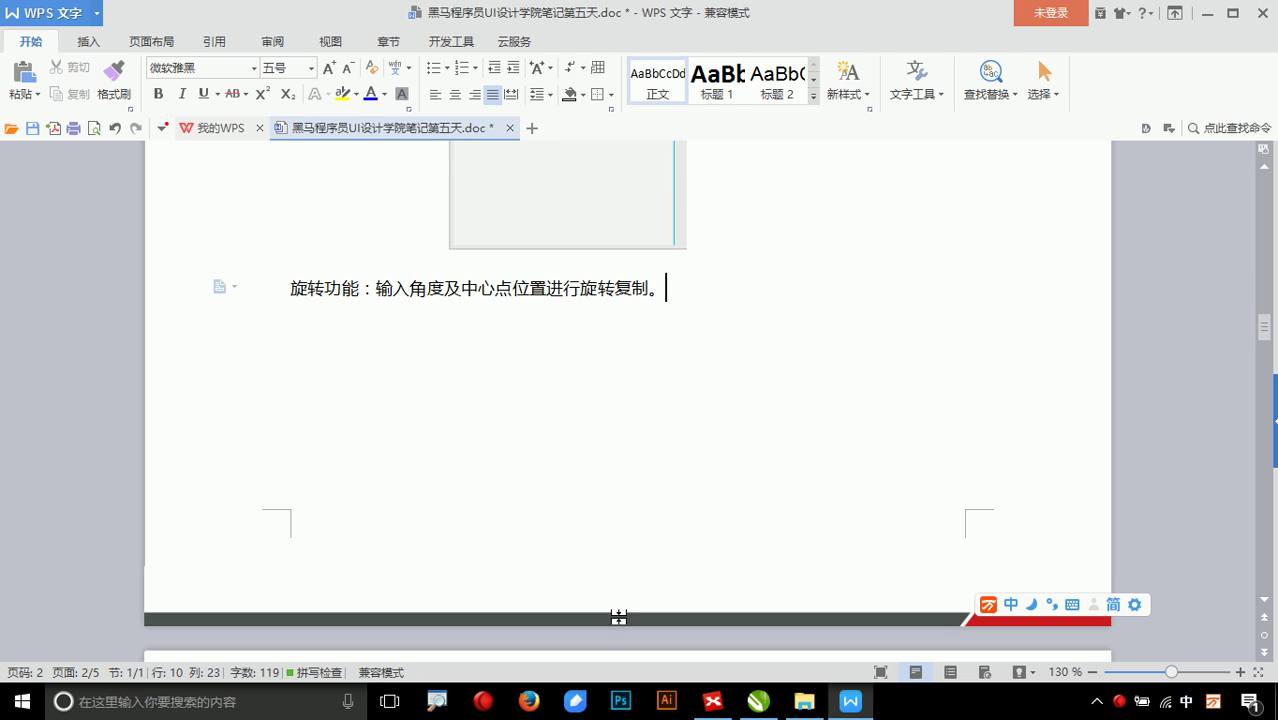
# - Switch to CorelDRAW and fill the wheel's original 0° to 30° sector with cyan (C 100)
pyautogui.click(758, 701)
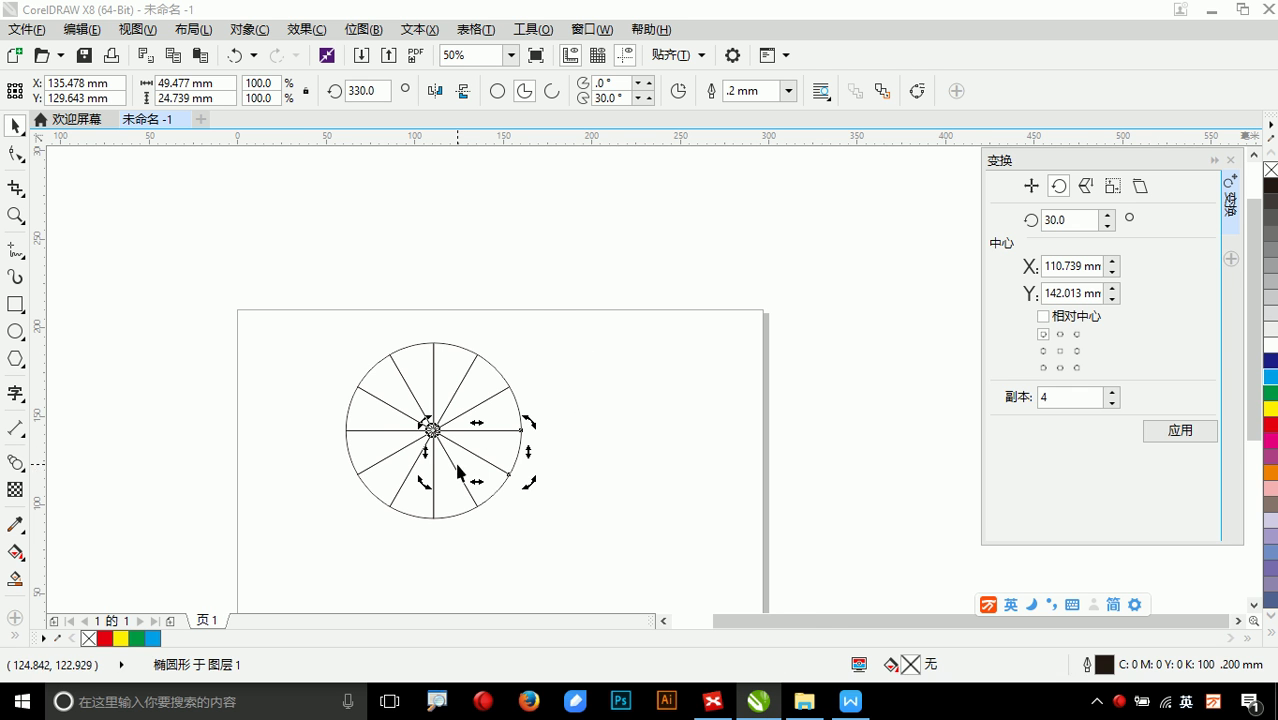
pyautogui.scroll(2, 485, 450)
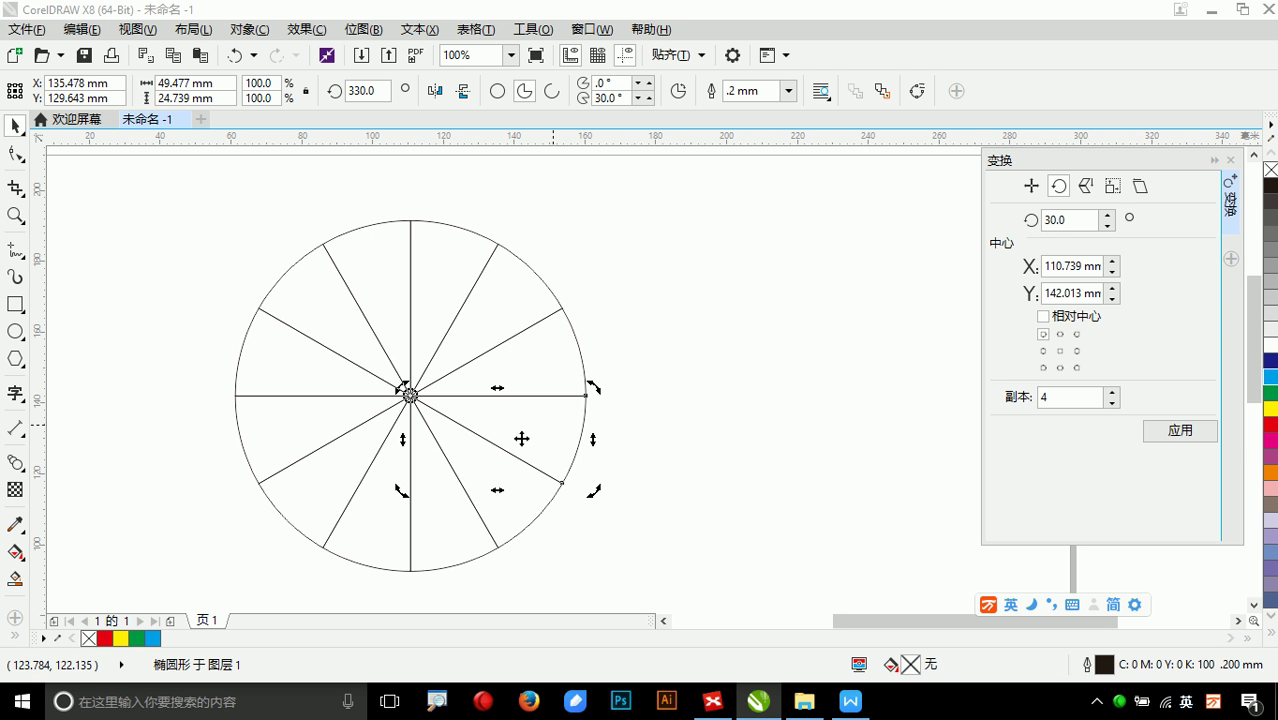
pyautogui.click(636, 410)
pyautogui.click(535, 376)
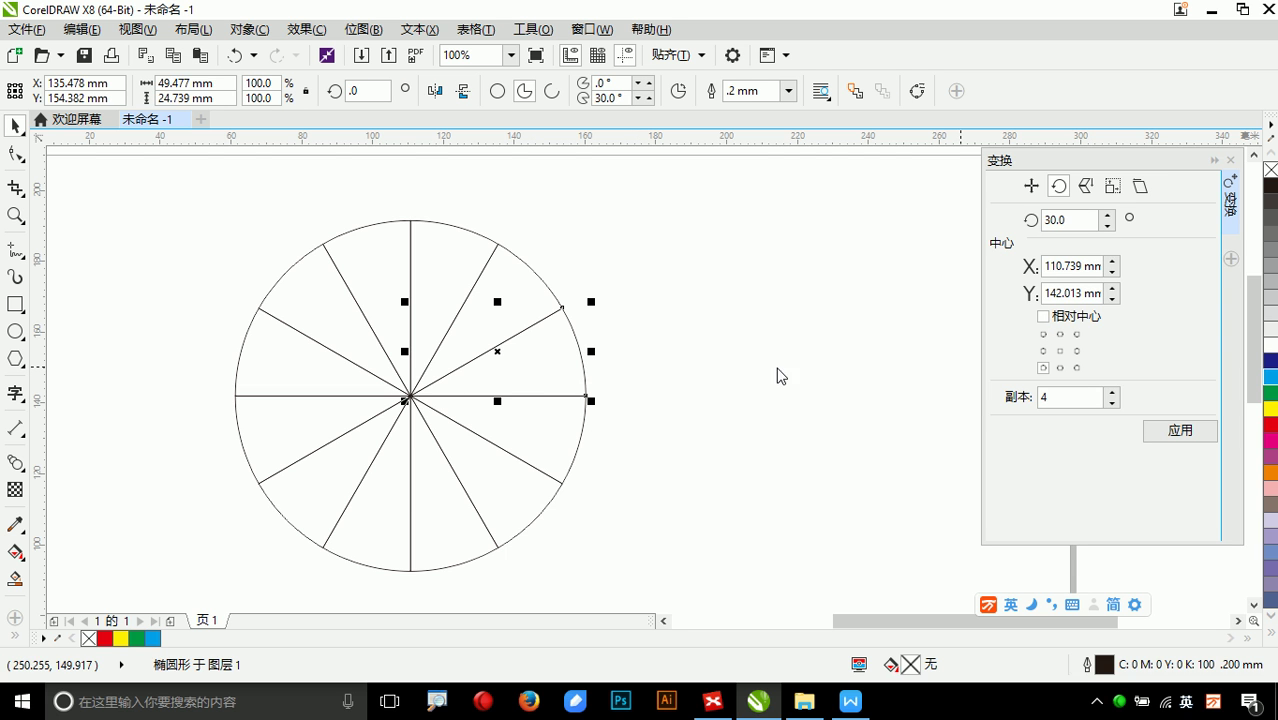
pyautogui.click(1270, 377)
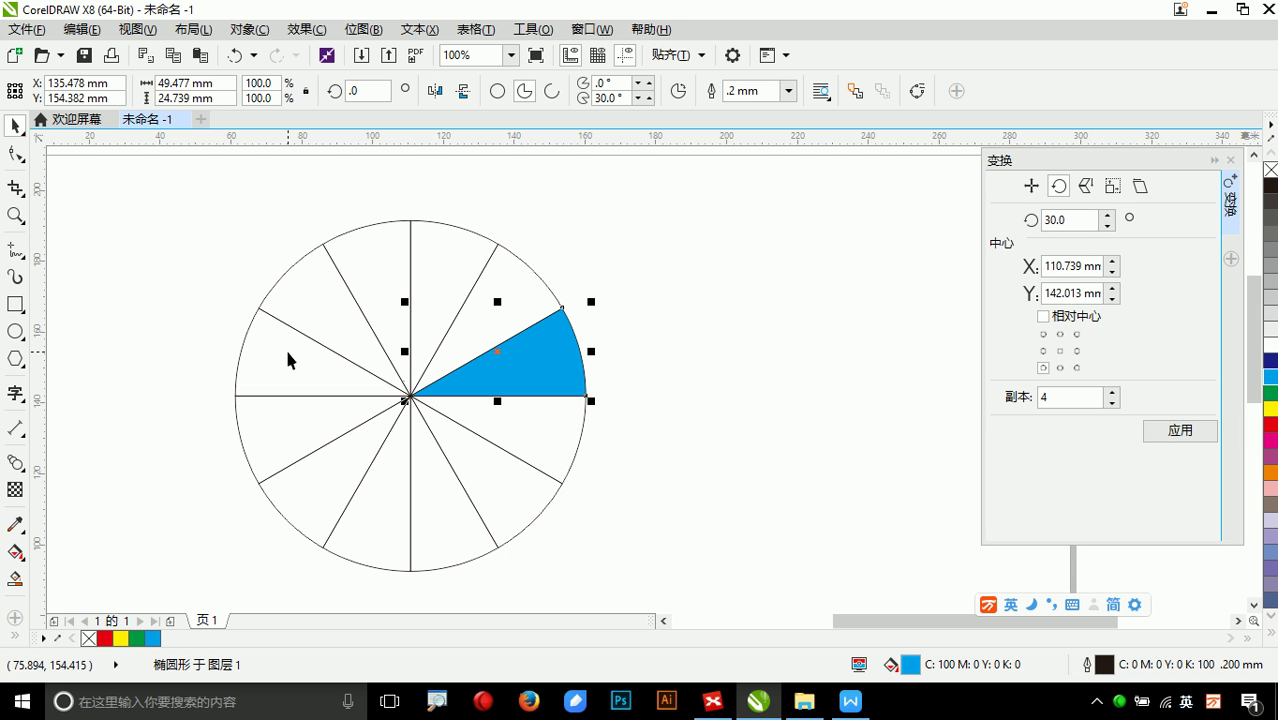
# - Fill the wheel's 120° sector with magenta (M 100) and its 240° sector with yellow
pyautogui.click(330, 325)
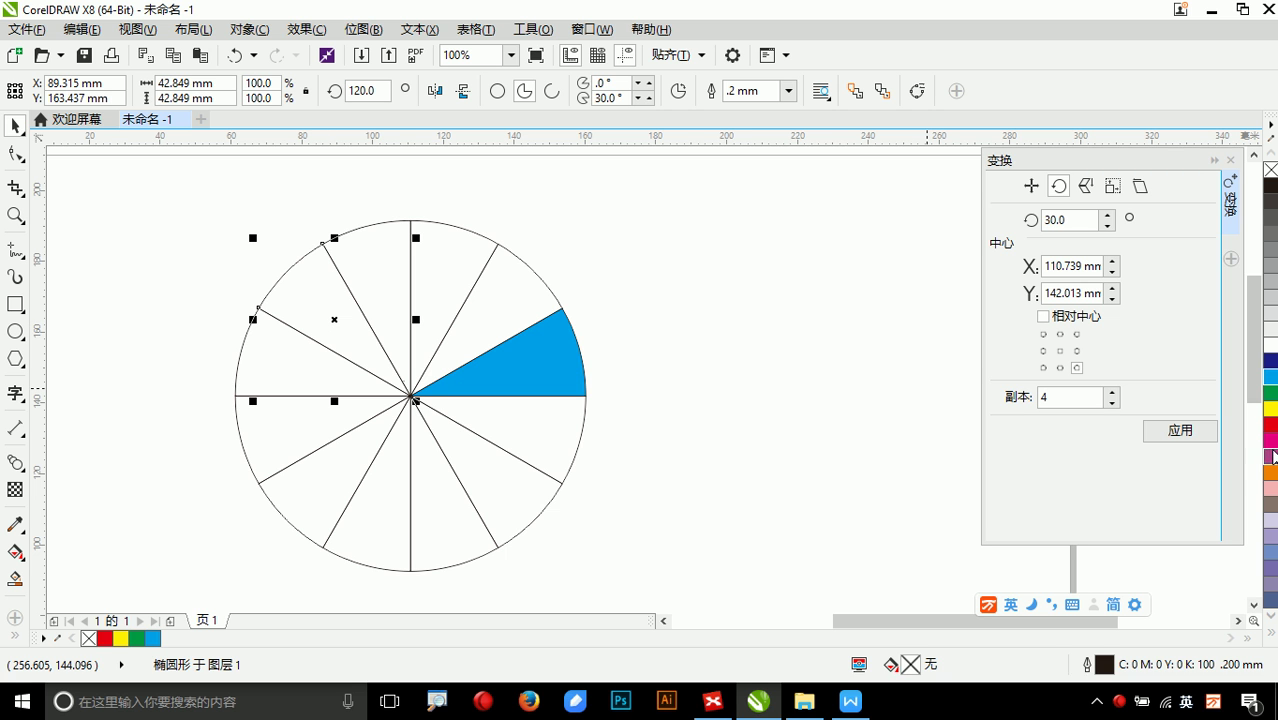
pyautogui.click(1271, 440)
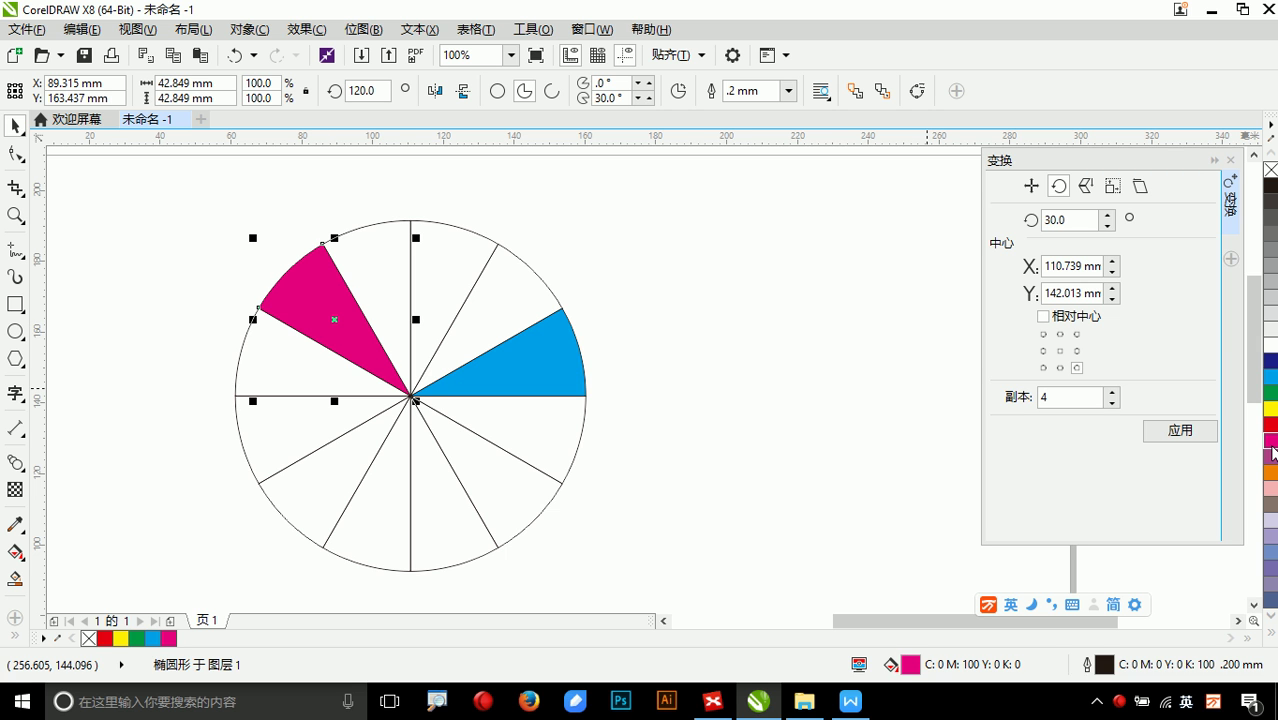
pyautogui.click(366, 527)
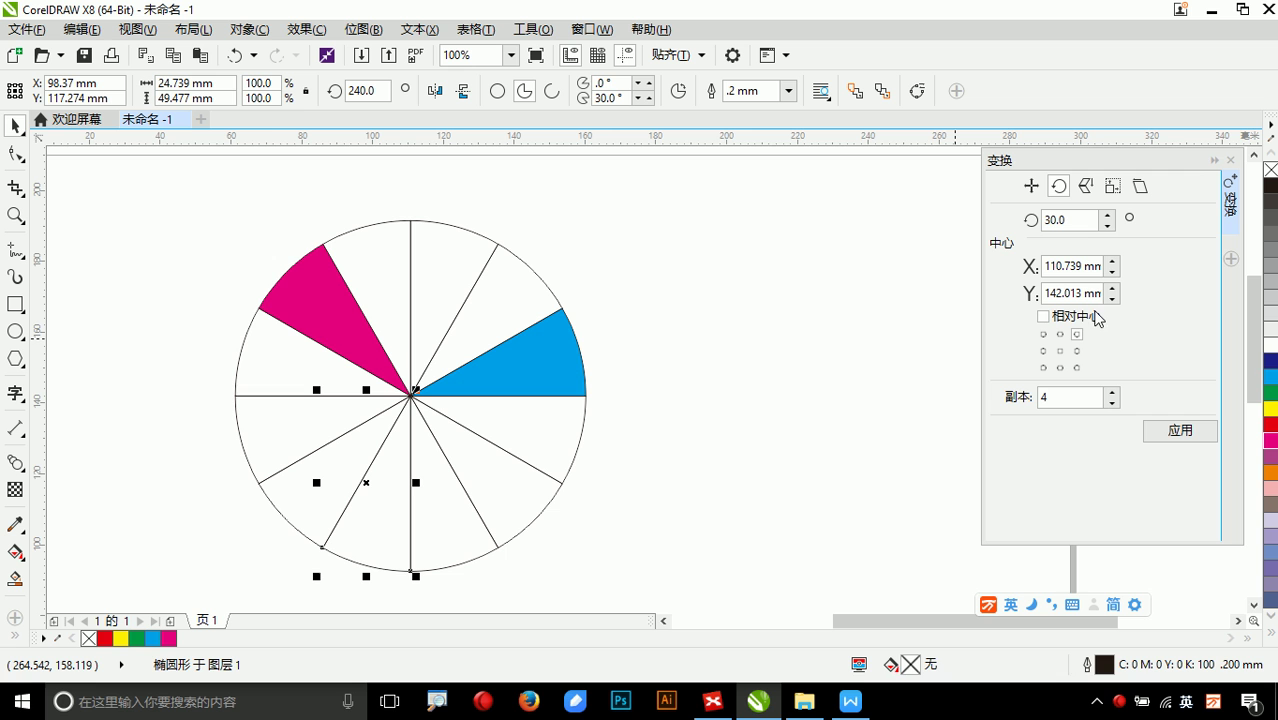
pyautogui.click(1270, 409)
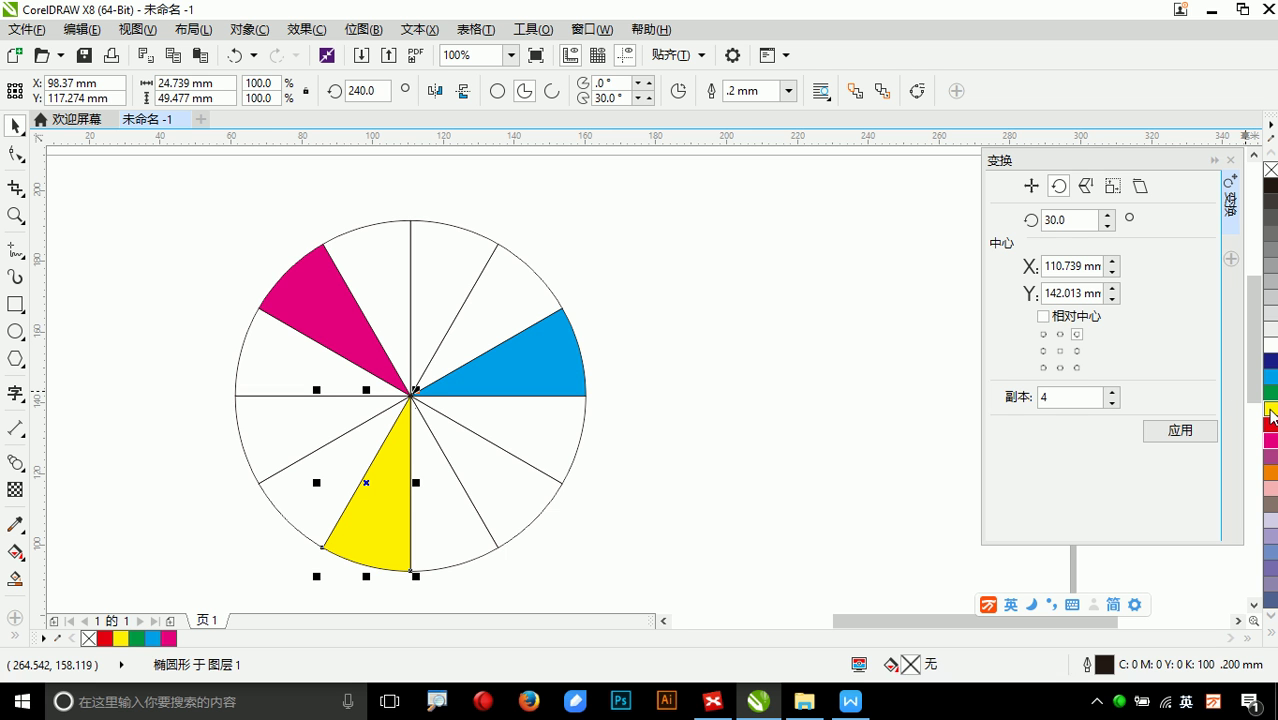
# - Select all 12 sectors, set the copies to 0, and apply the 30° rotation twice about the wheel's centre
pyautogui.moveTo(709, 206); pyautogui.dragTo(179, 564)
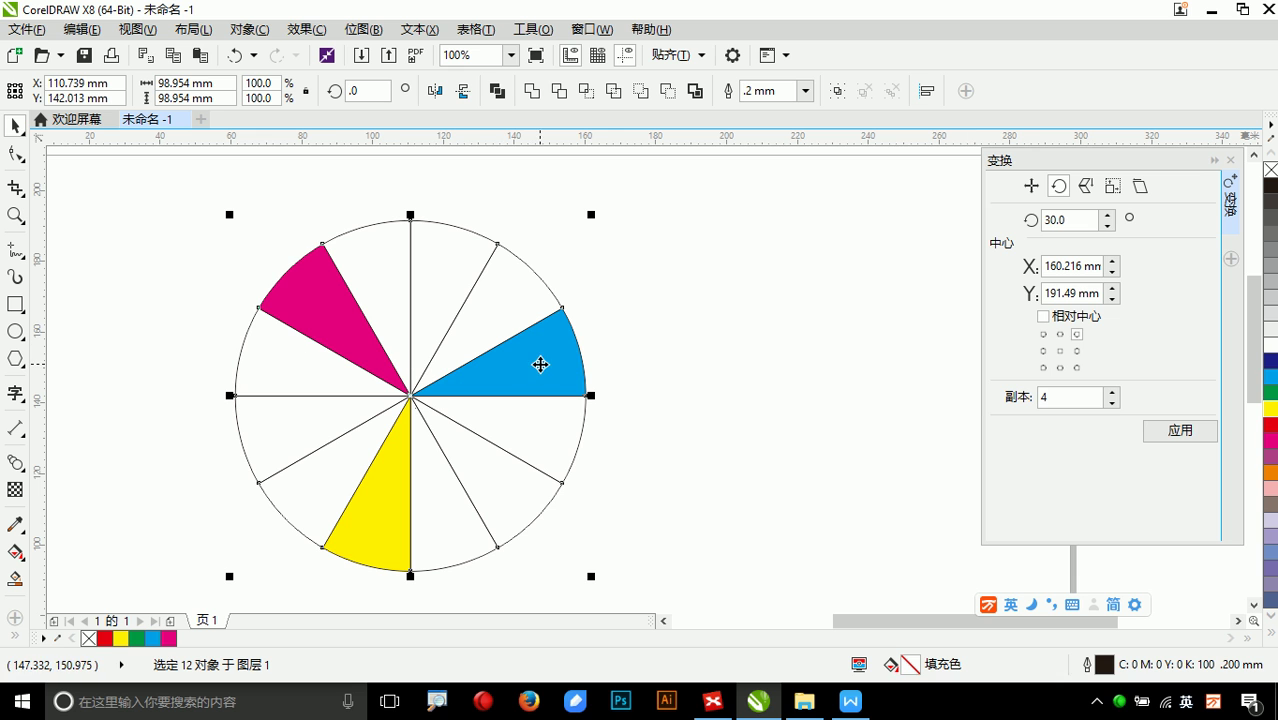
pyautogui.click(1060, 397)
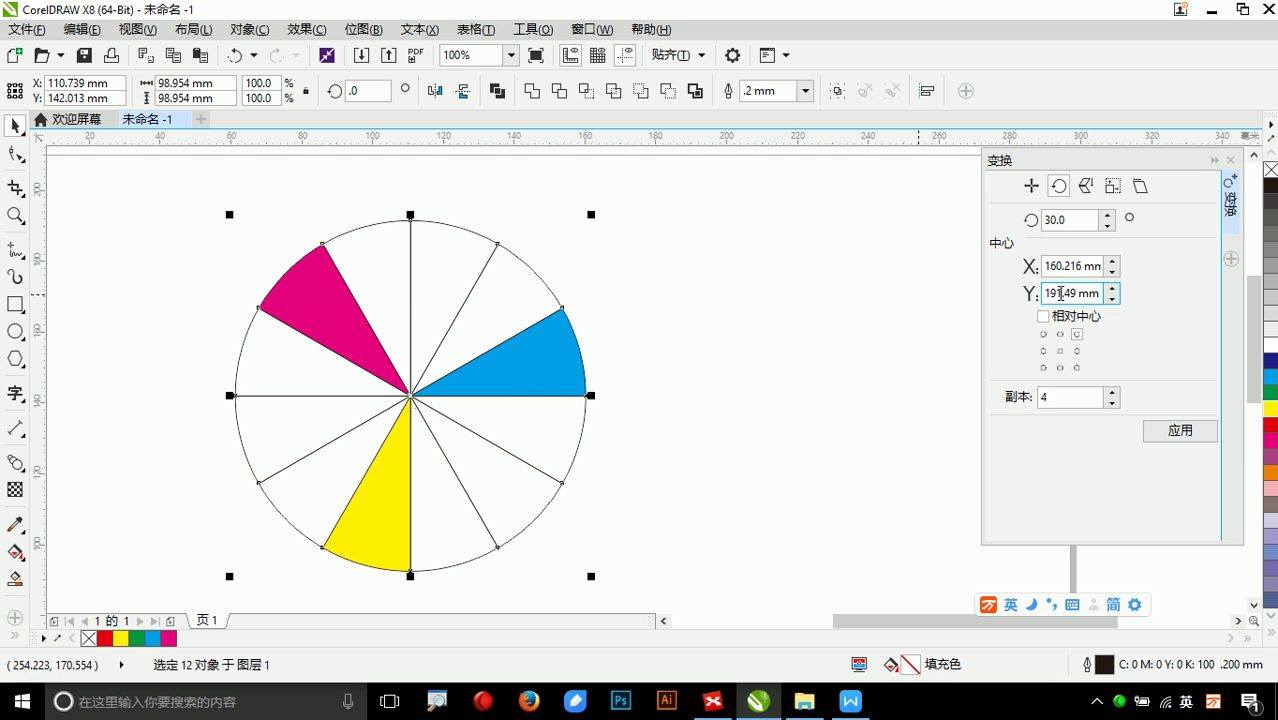
pyautogui.doubleClick(1048, 397)
pyautogui.write('0')
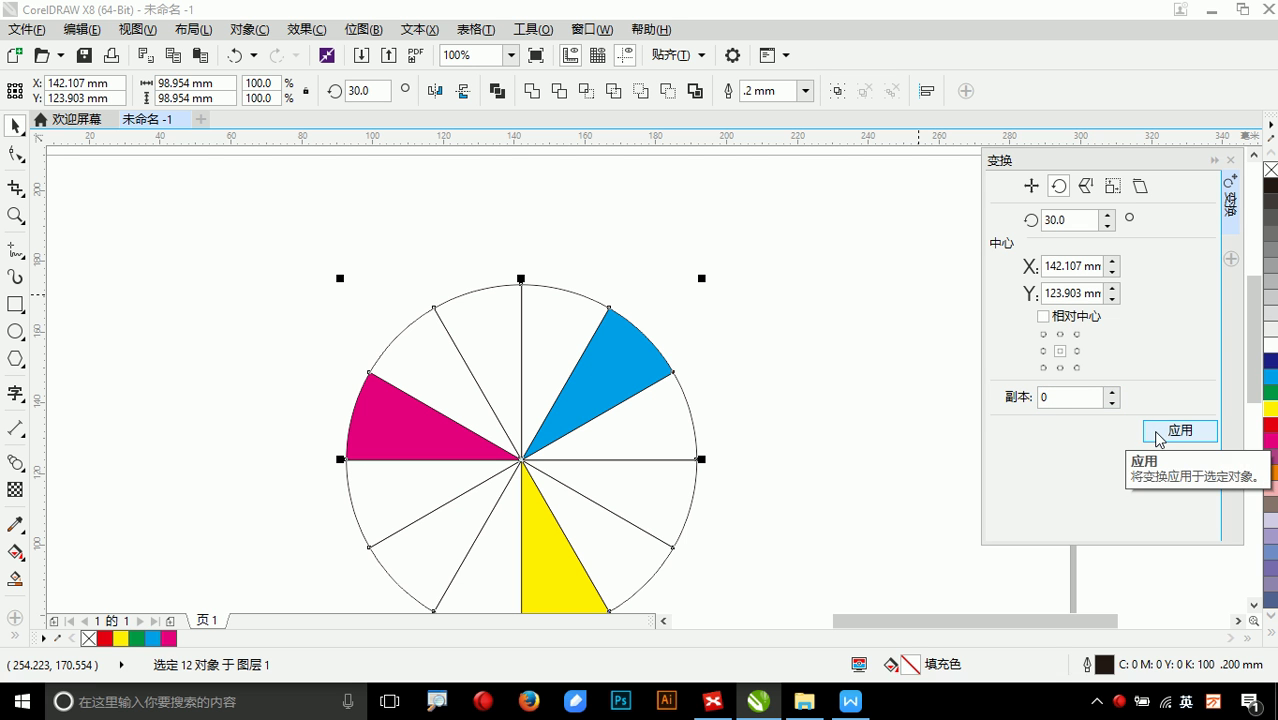
pyautogui.click(1158, 428)
# - Rotate the whole wheel another 15° without copies and move it up so the full circle fits in view
pyautogui.doubleClick(1075, 220)
pyautogui.write('15')
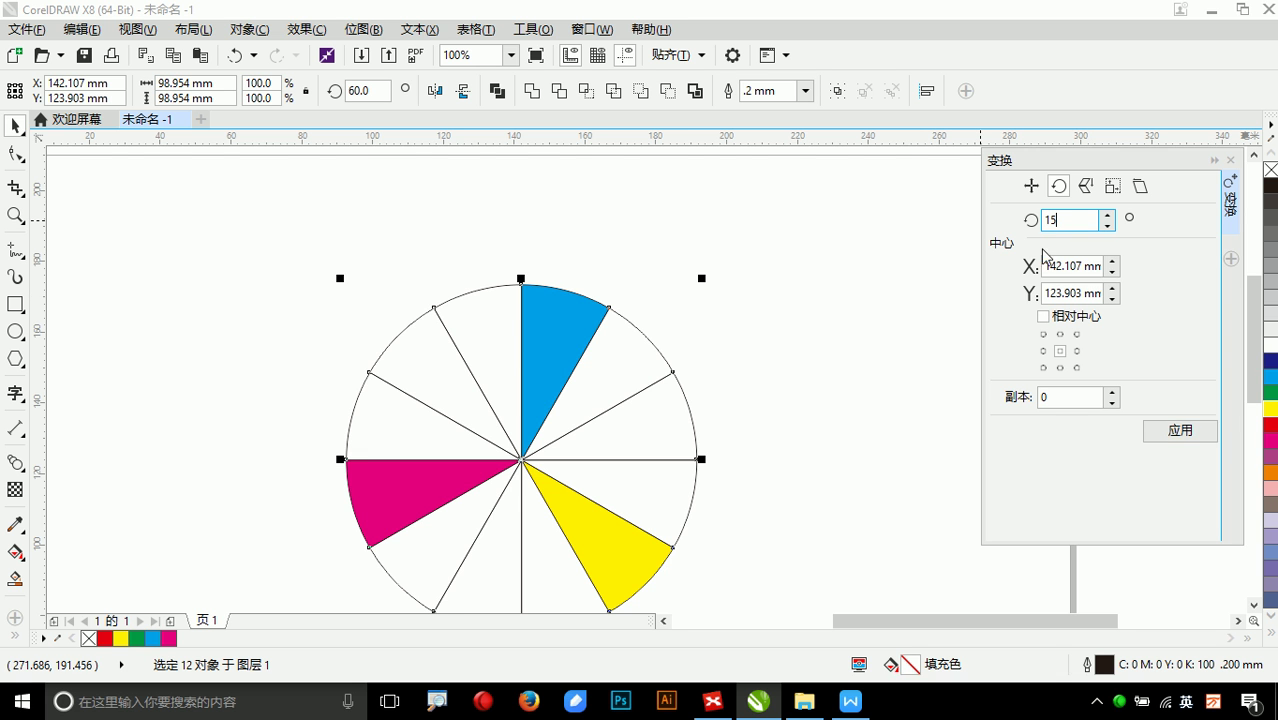
pyautogui.click(1178, 432)
pyautogui.moveTo(540, 360); pyautogui.dragTo(505, 292)
pyautogui.click(538, 367)
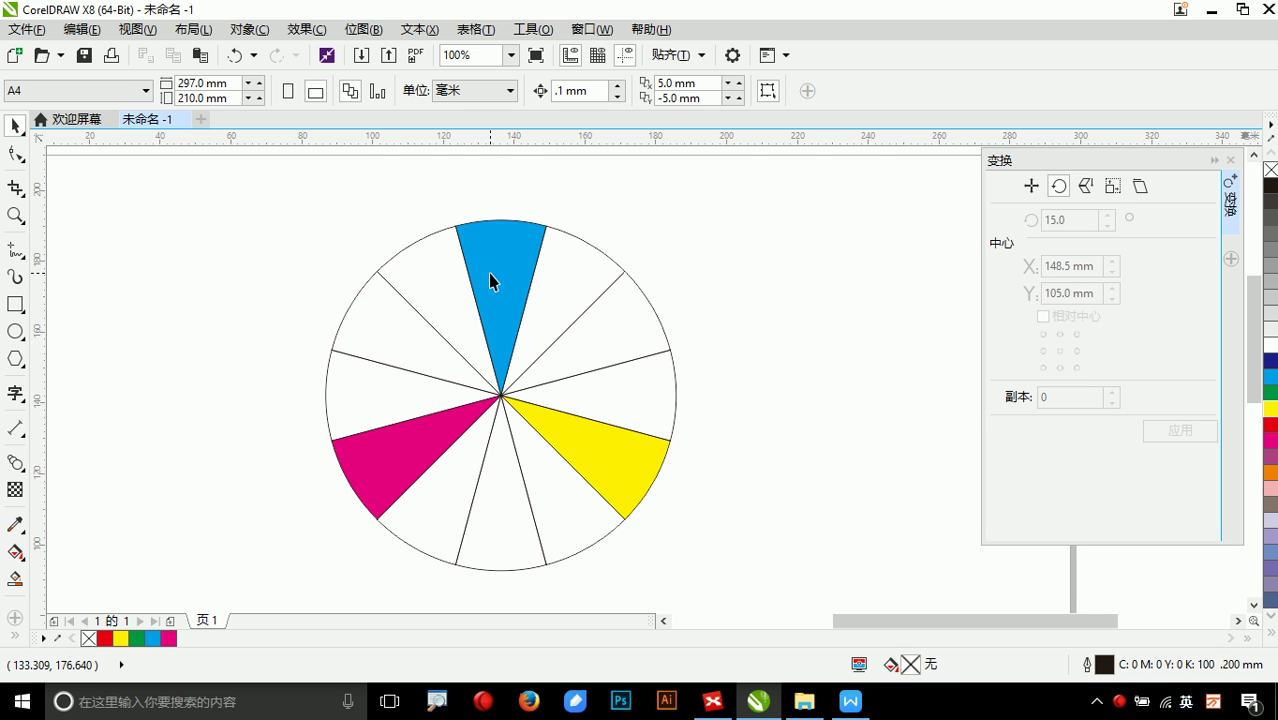
# - Fill the sector opposite cyan with red and the empty sector midway between cyan and magenta with blue (C 100, M 100)
pyautogui.click(508, 324)
pyautogui.click(501, 521)
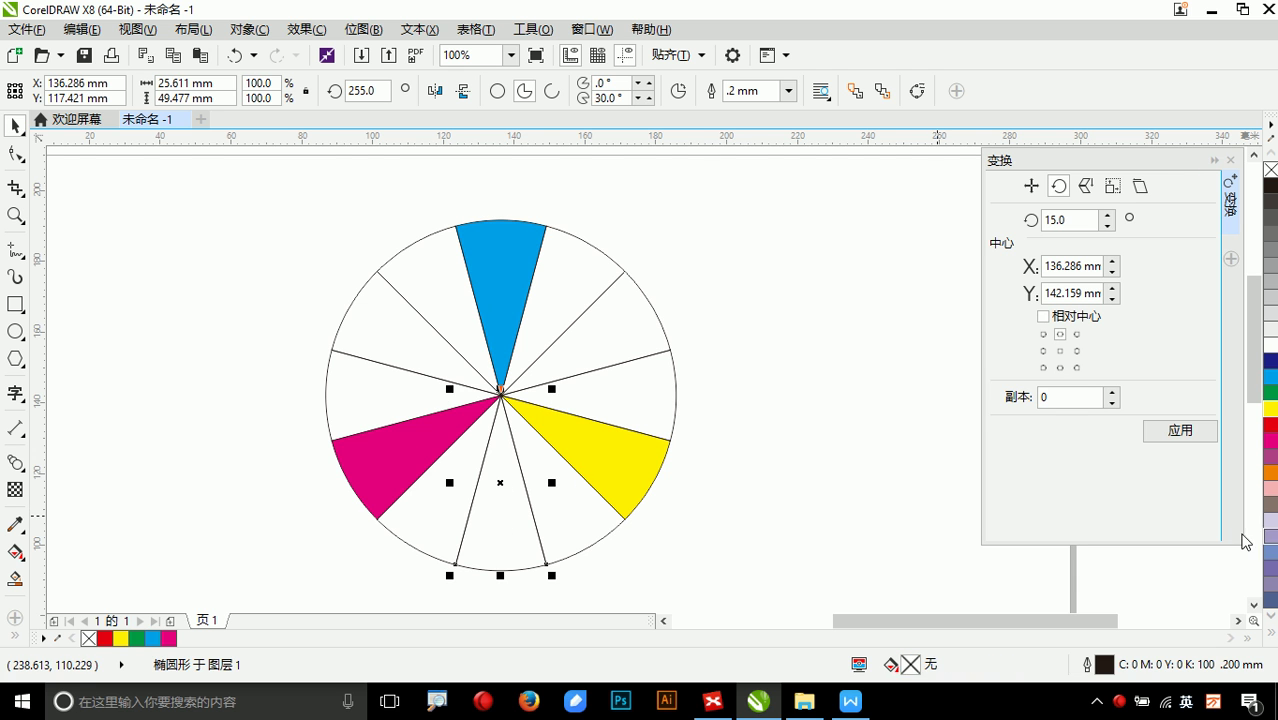
pyautogui.click(1269, 424)
pyautogui.click(397, 357)
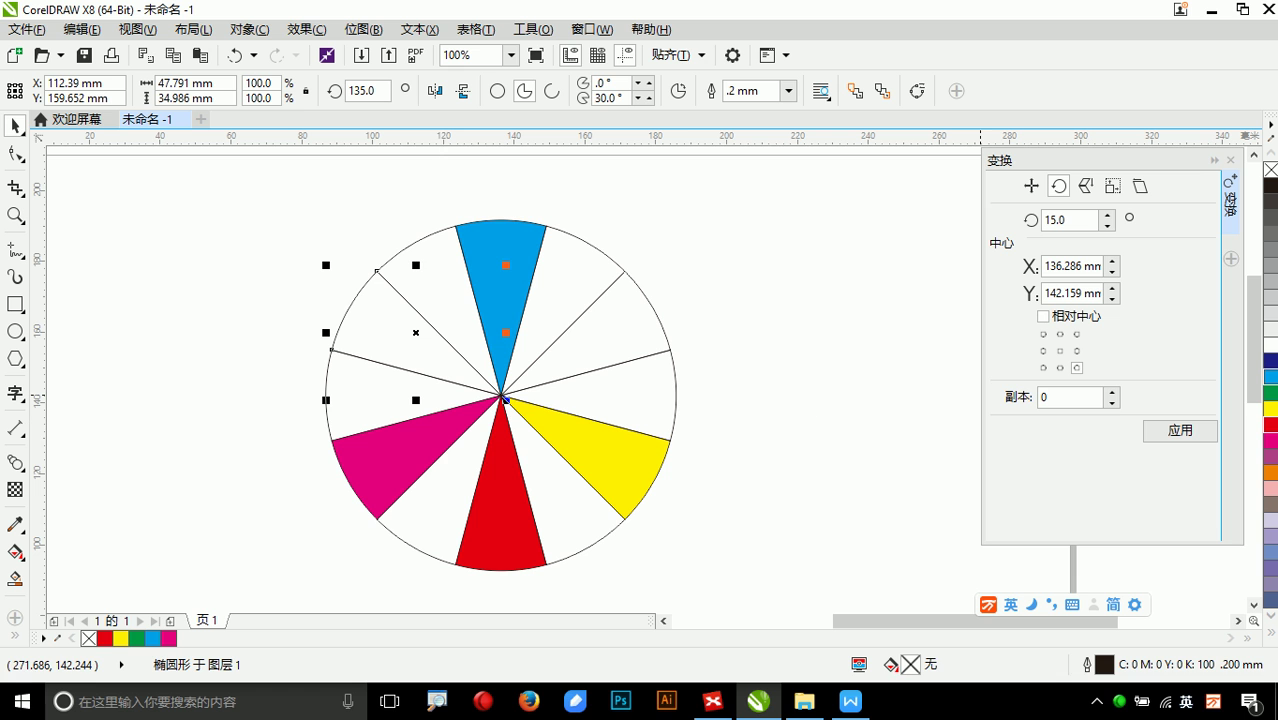
pyautogui.click(1269, 361)
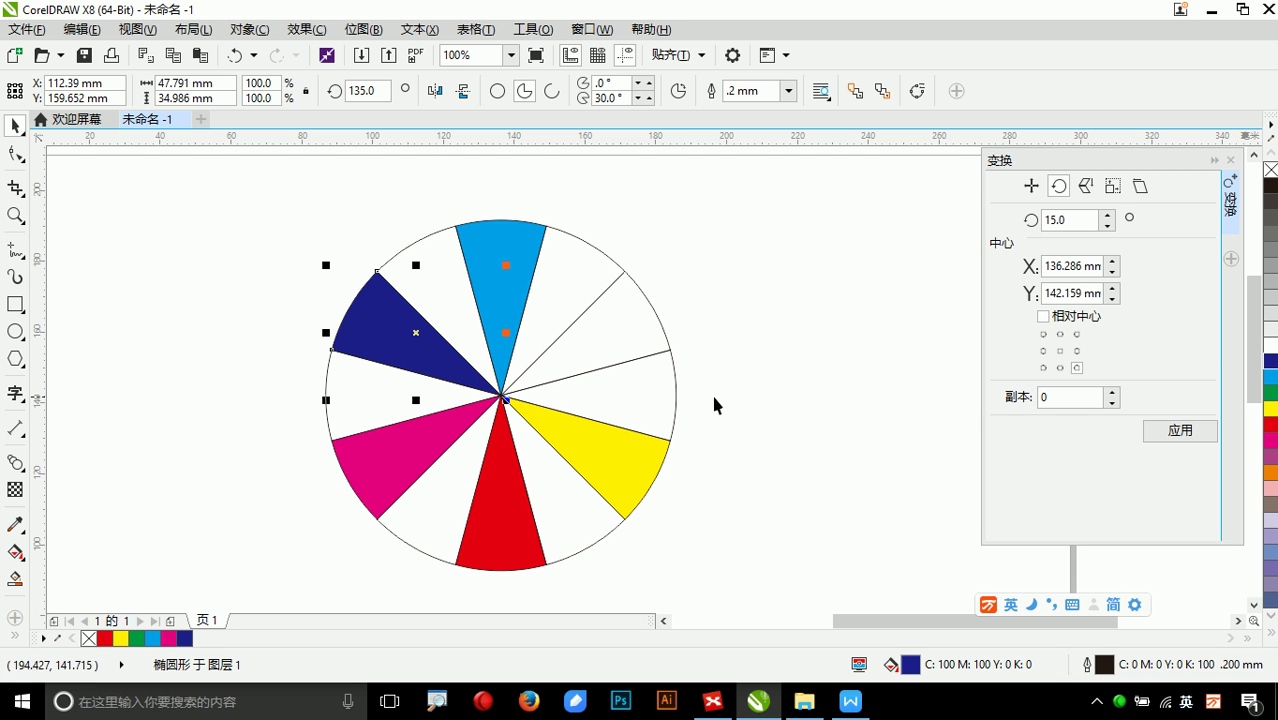
# - Fill the empty sector midway between cyan and yellow with green and deselect it
pyautogui.click(441, 437)
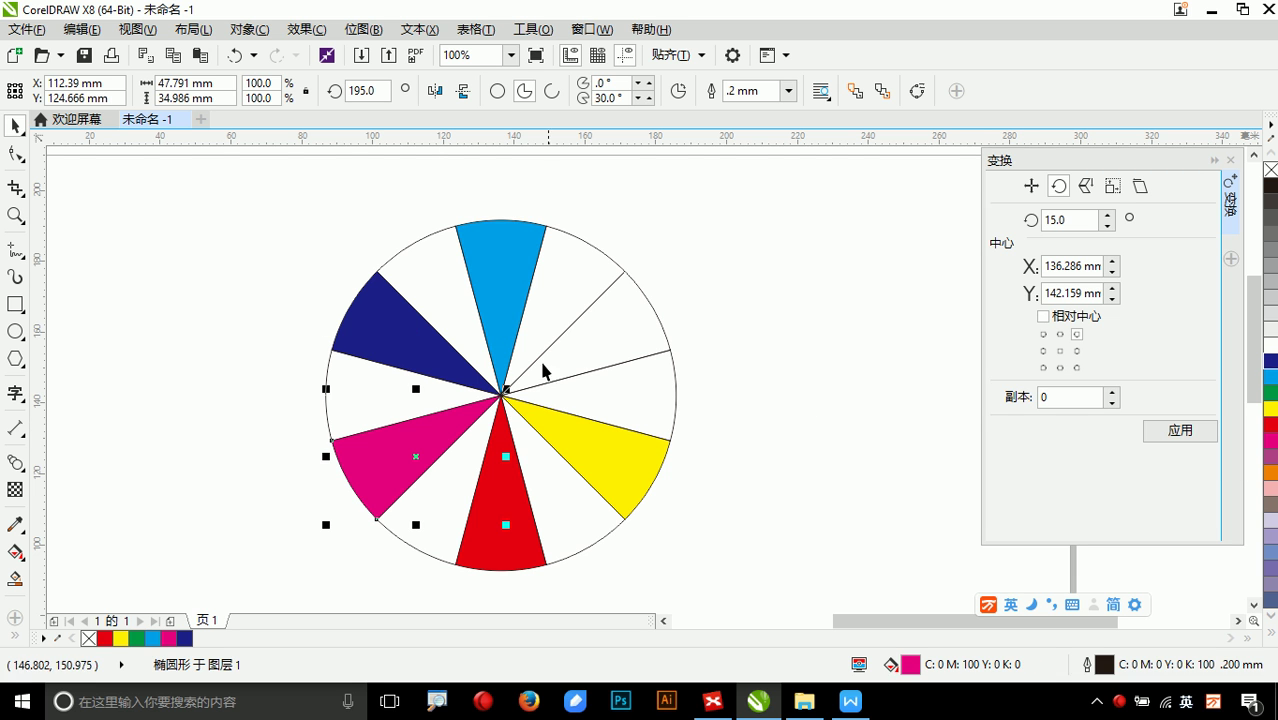
pyautogui.click(604, 336)
pyautogui.click(1270, 393)
pyautogui.click(735, 273)
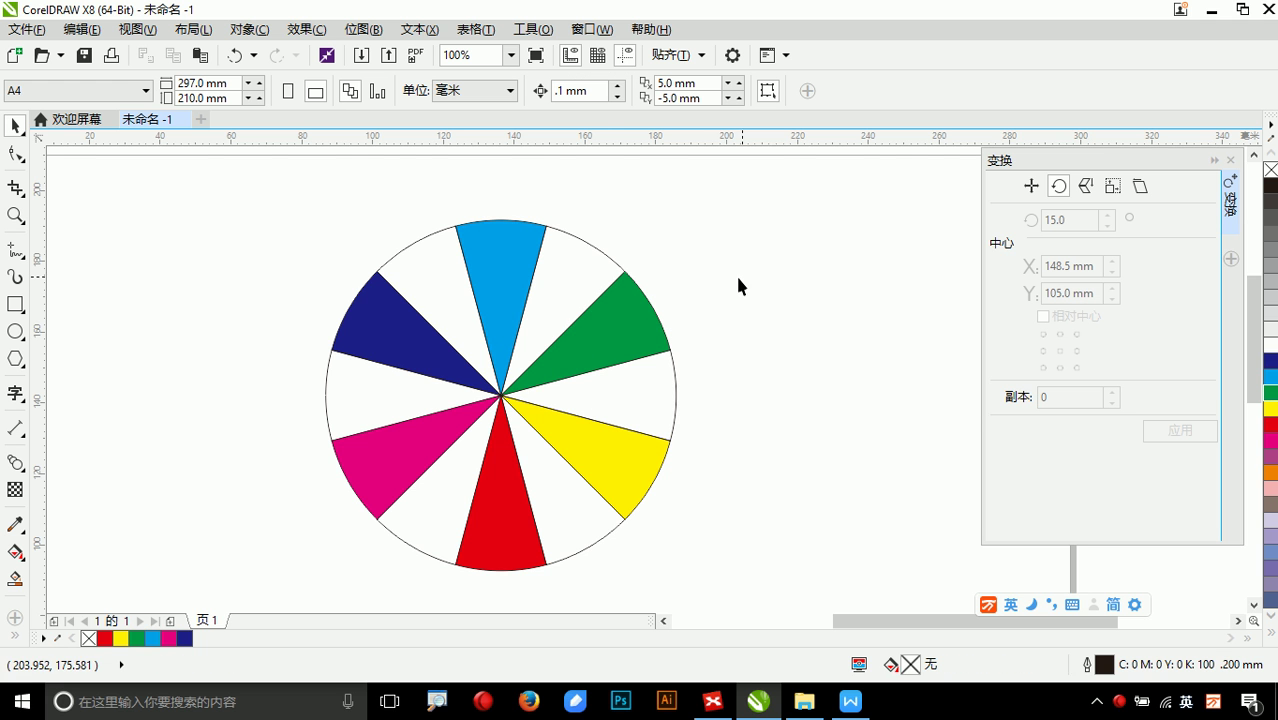
# - Move the whole wheel up about 4 mm and clear the selection
pyautogui.moveTo(690, 233); pyautogui.dragTo(294, 593)
pyautogui.moveTo(567, 472)
pyautogui.mouseDown()
pyautogui.moveTo(572, 448)
pyautogui.moveTo(567, 460)
pyautogui.mouseUp()
pyautogui.click(911, 415)
# - Examine the cyan sector's CMYK fill values with the Interactive Fill tool
pyautogui.click(490, 250)
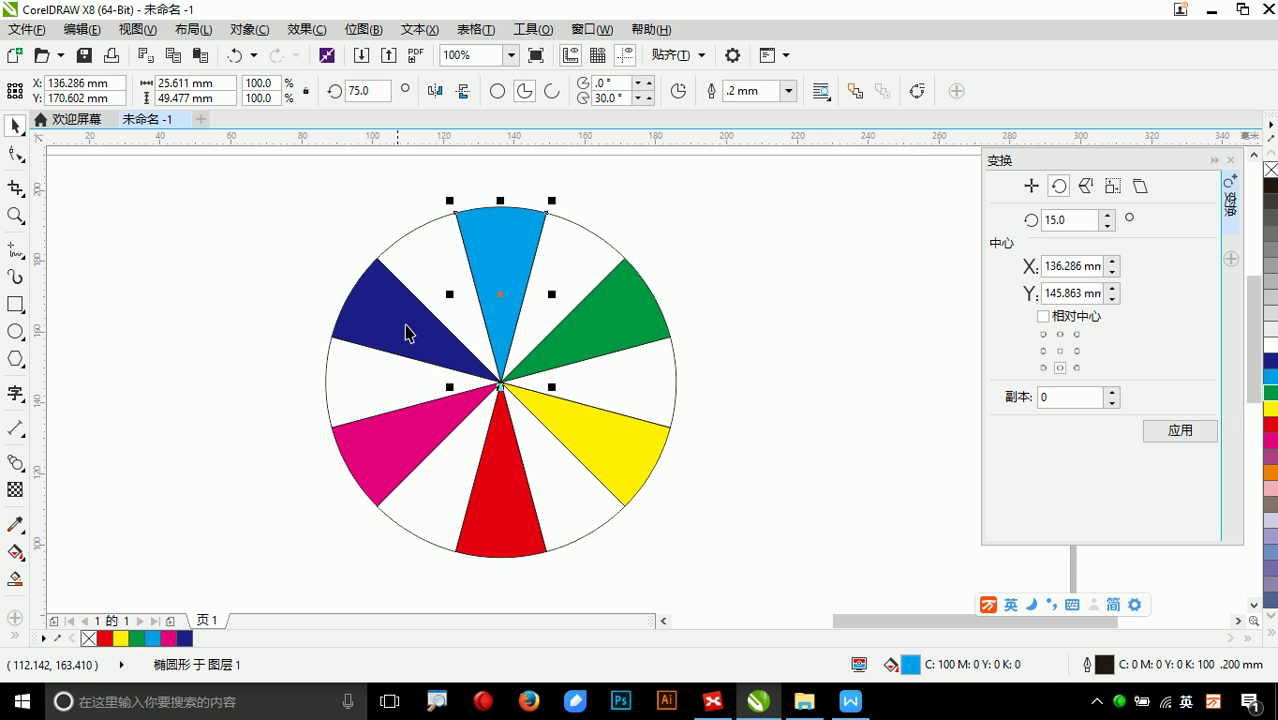
pyautogui.click(15, 551)
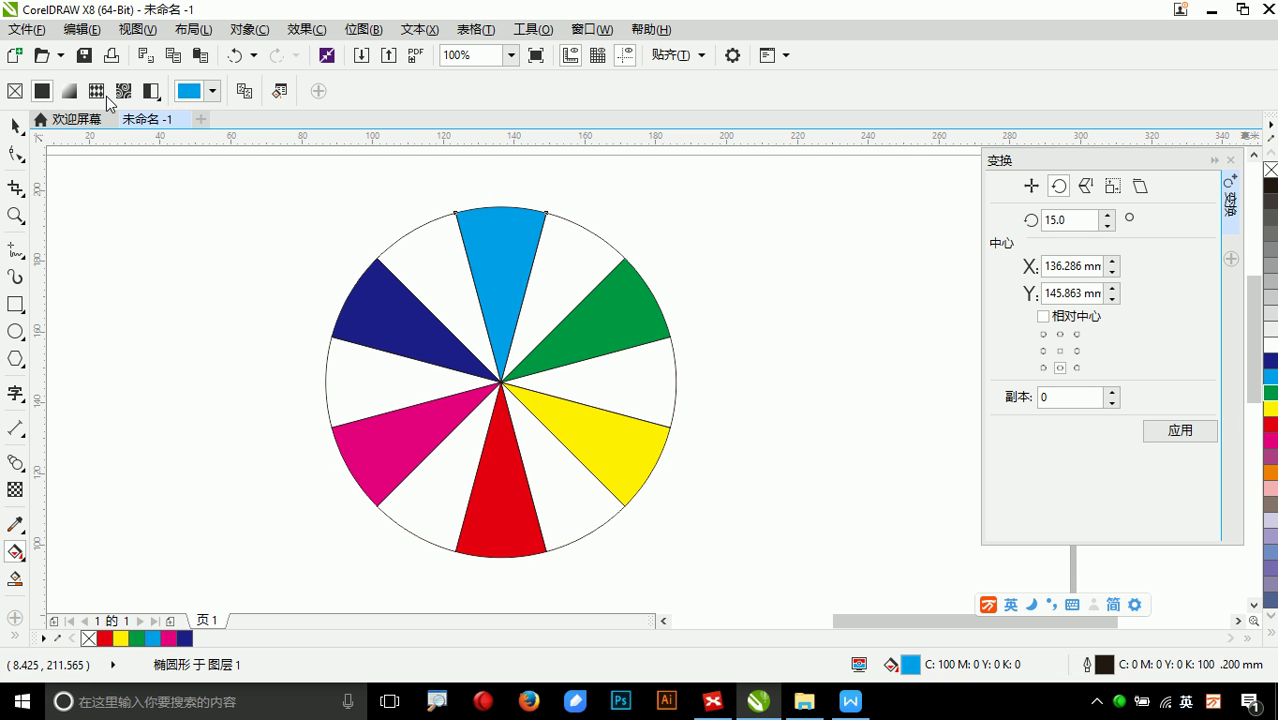
pyautogui.click(213, 91)
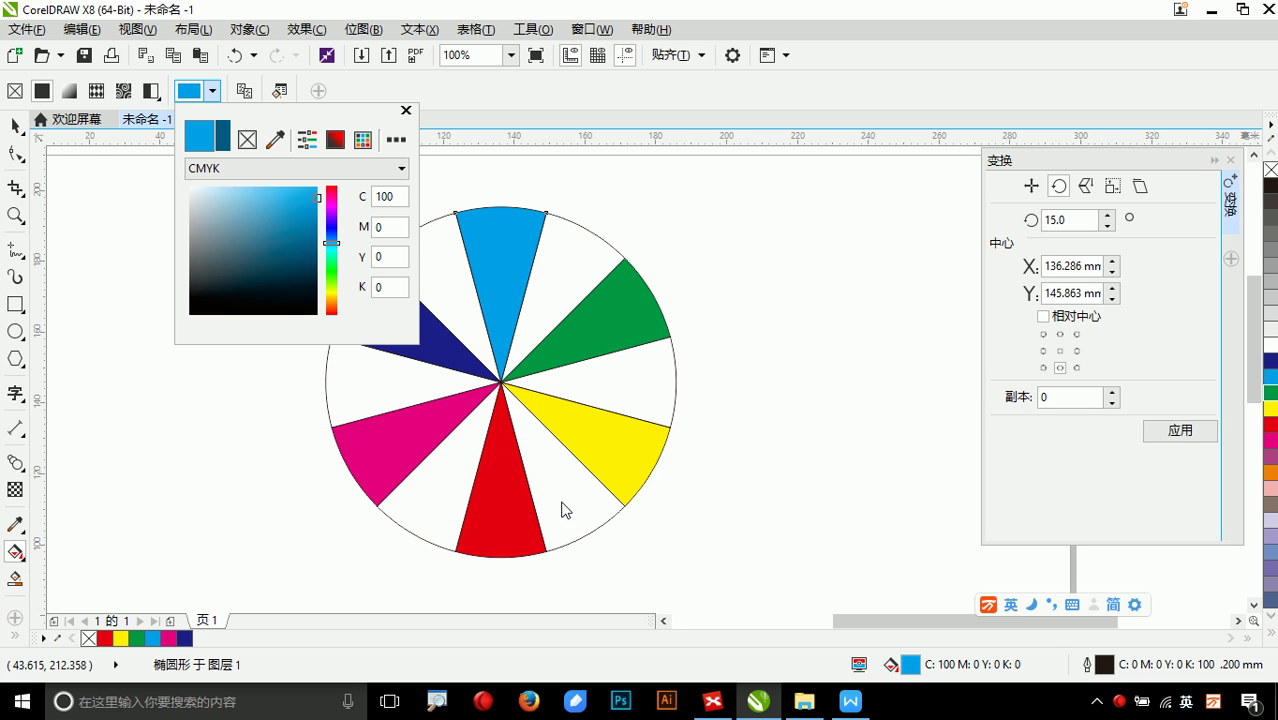
pyautogui.click(662, 621)
pyautogui.click(662, 621)
pyautogui.click(662, 621)
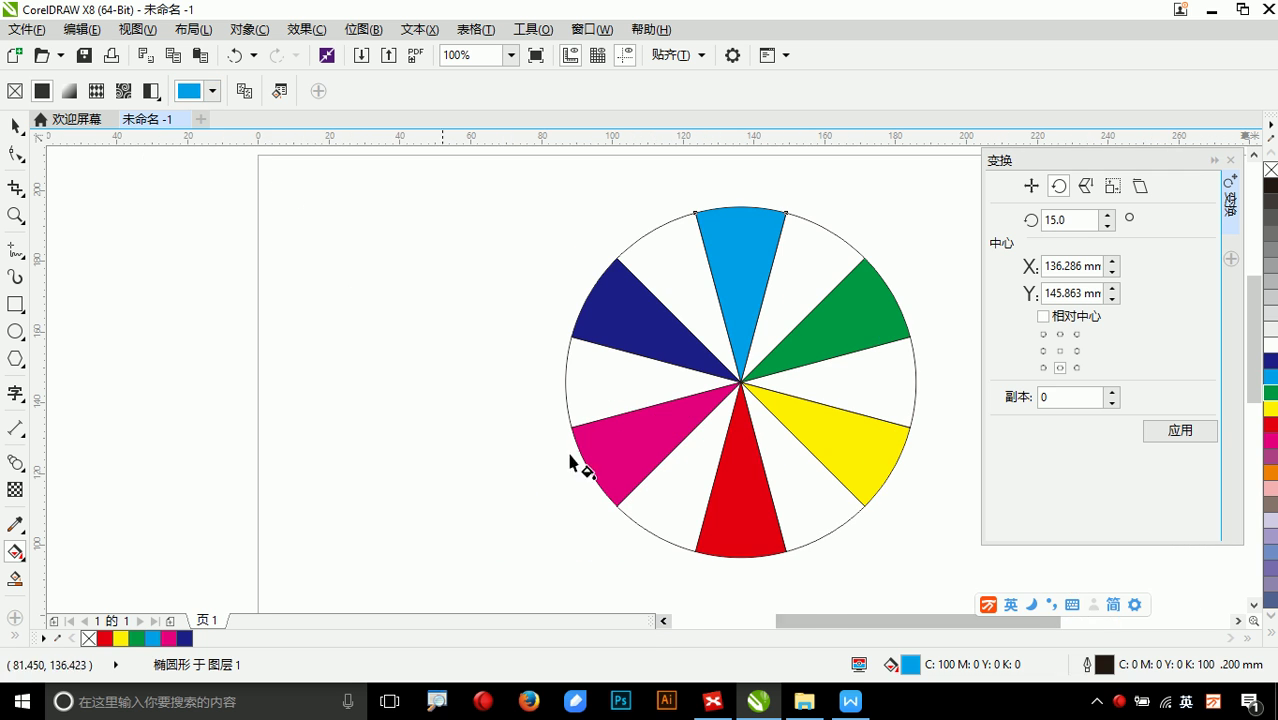
pyautogui.click(213, 92)
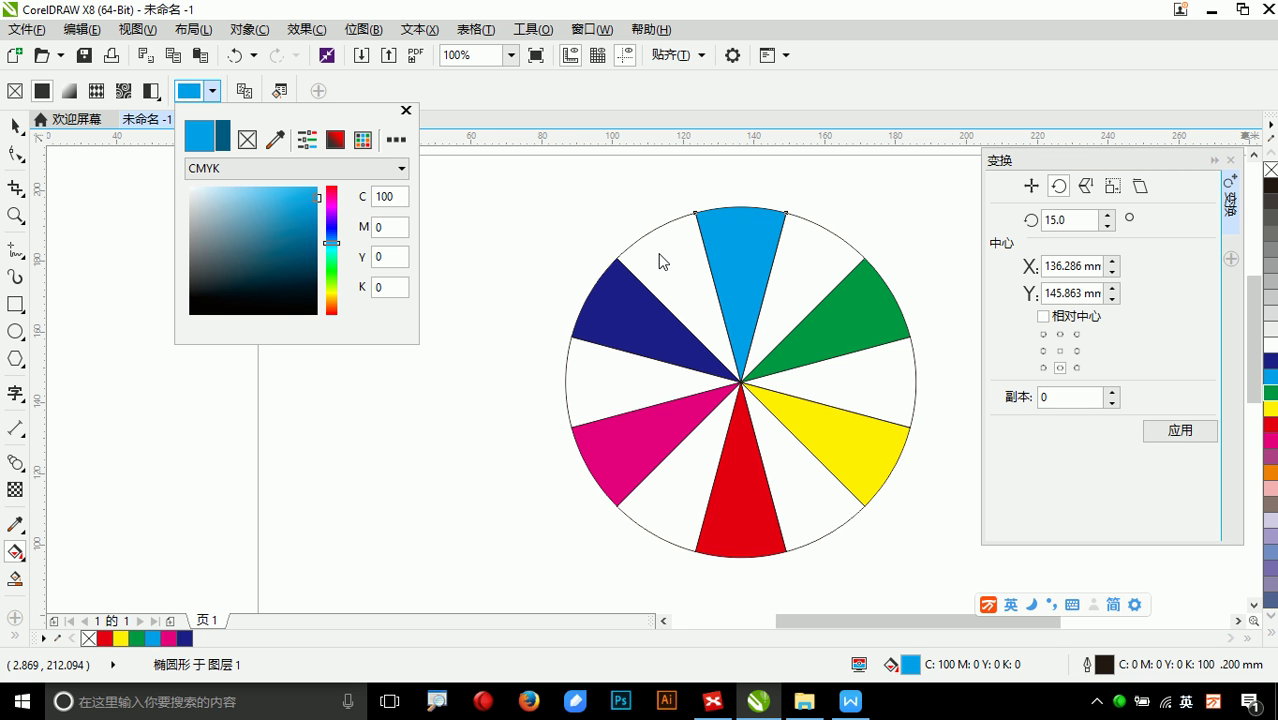
pyautogui.click(662, 284)
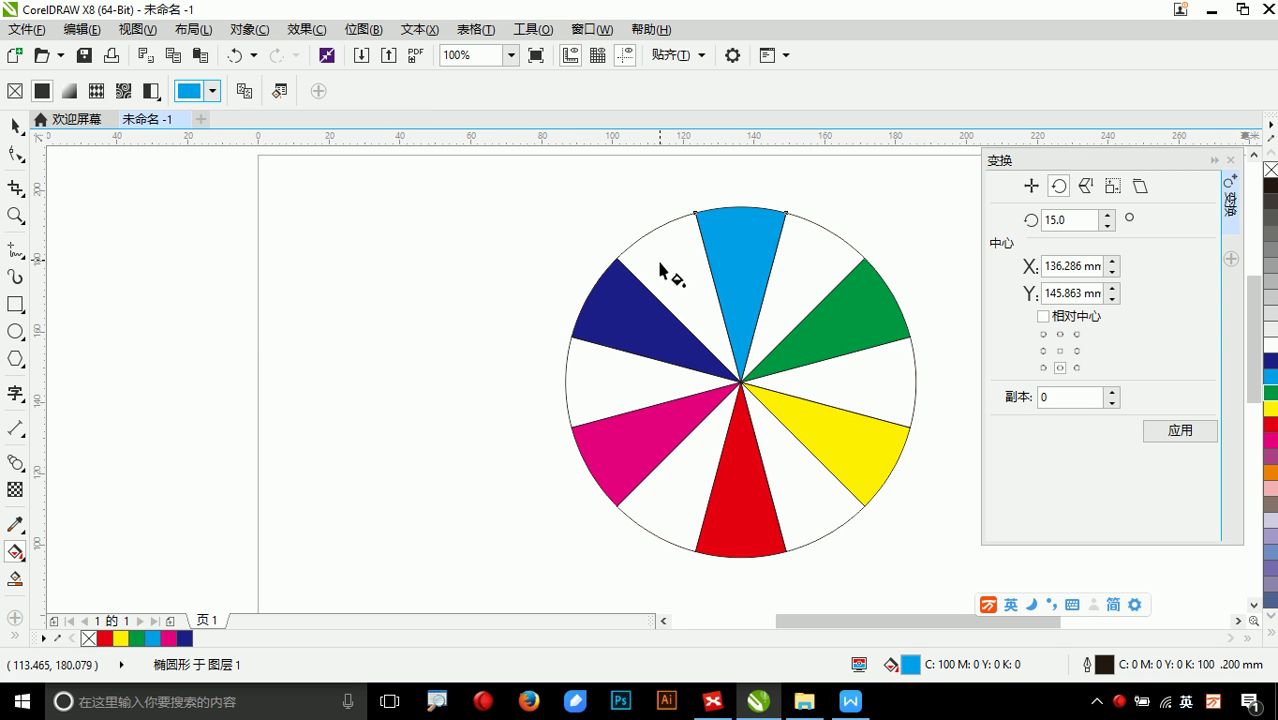
# - Give the empty sector between blue and cyan a uniform fill of C 100, M 50, Y 0, K 0
pyautogui.click(668, 268)
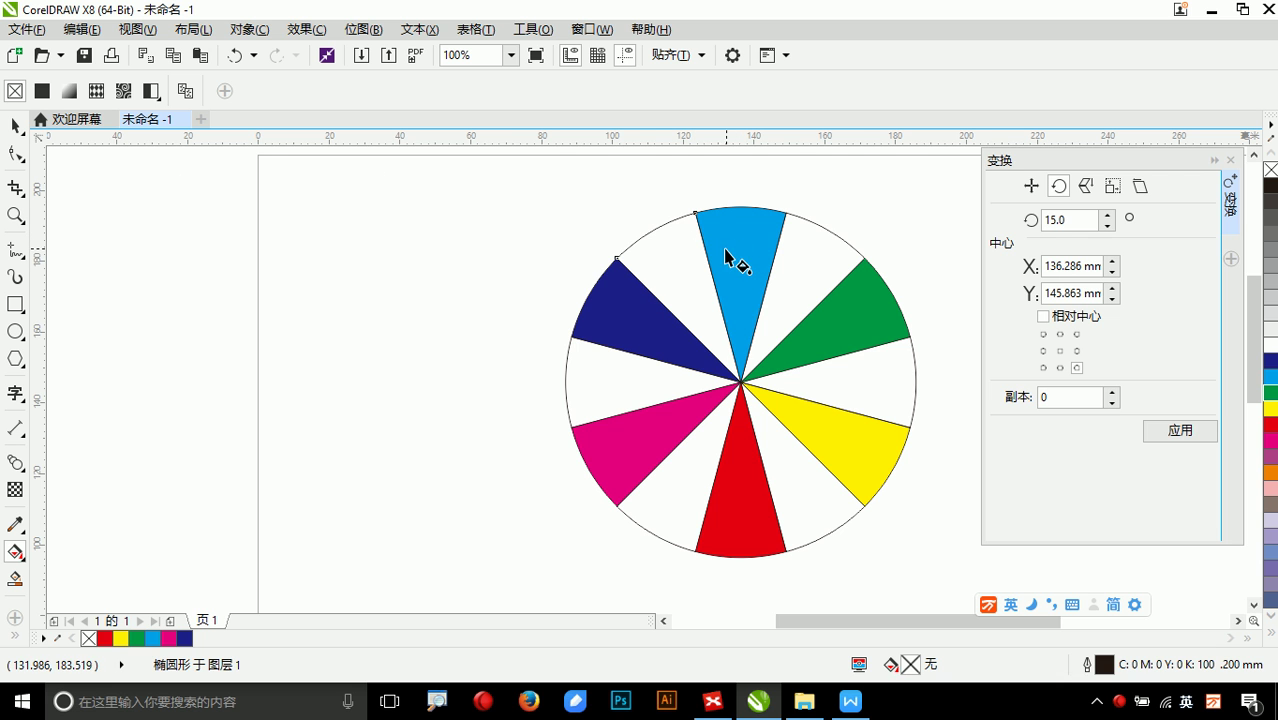
pyautogui.click(41, 92)
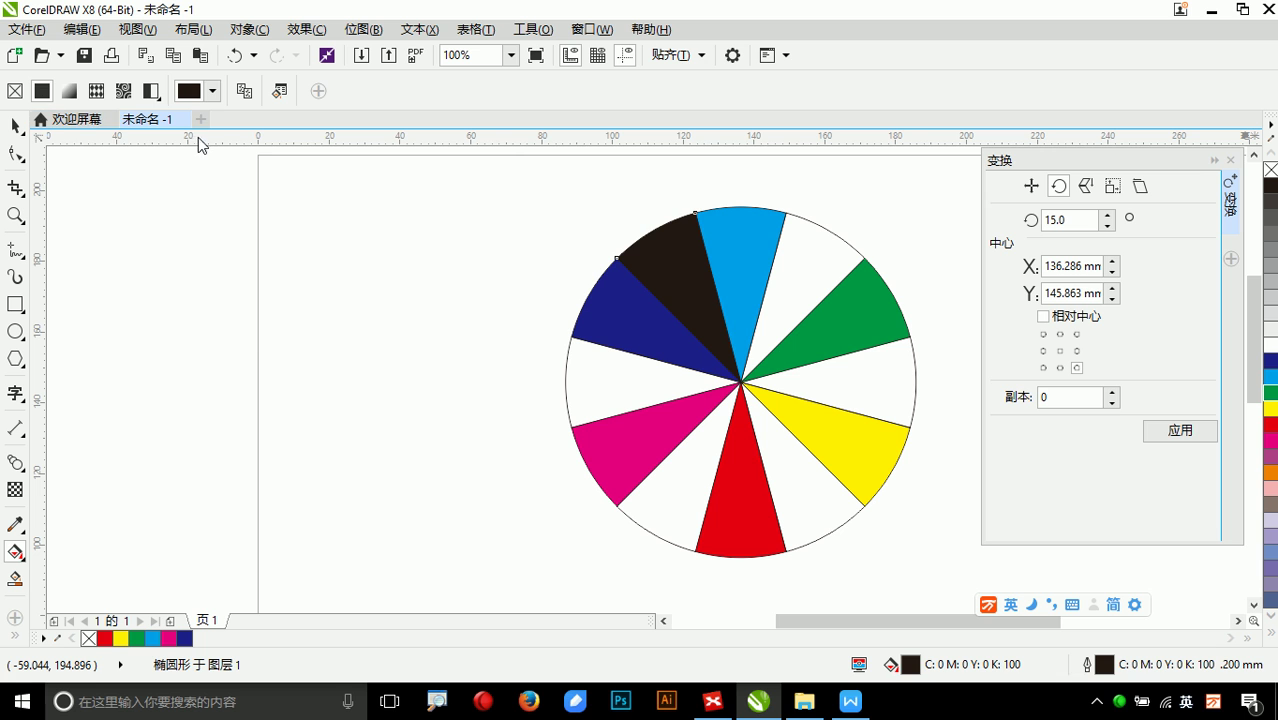
pyautogui.click(212, 91)
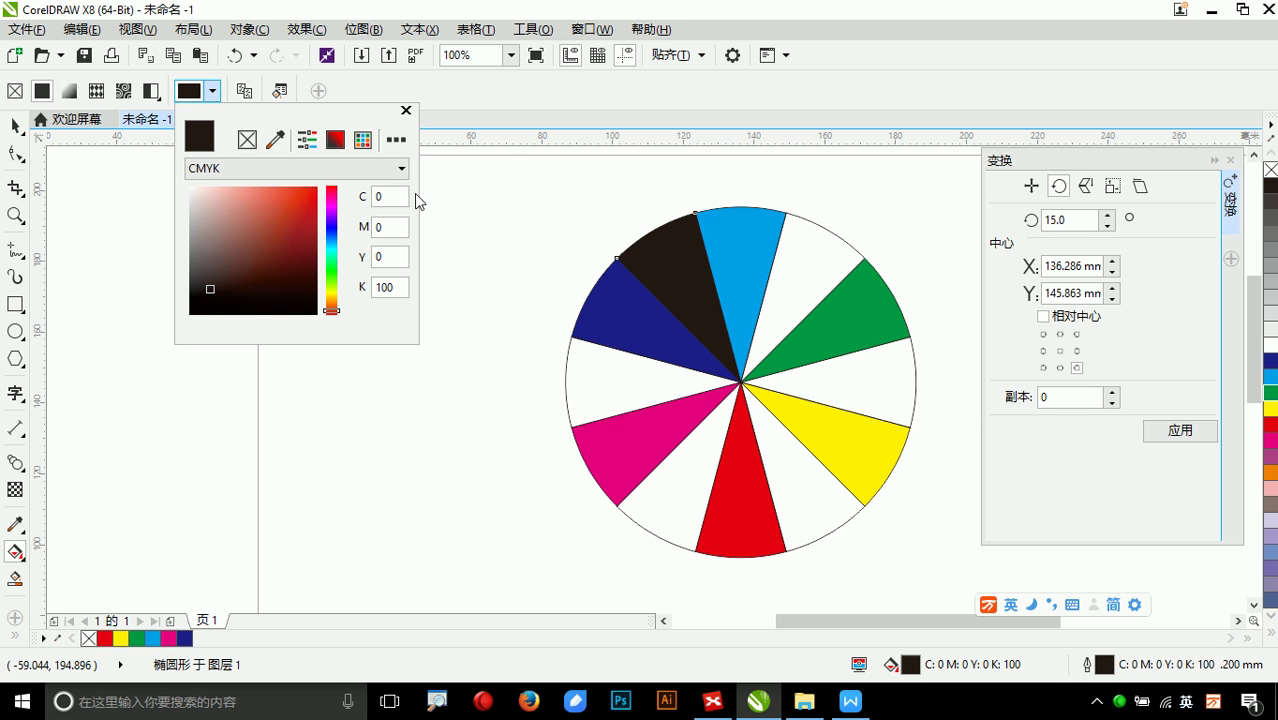
pyautogui.moveTo(389, 200); pyautogui.dragTo(336, 200)
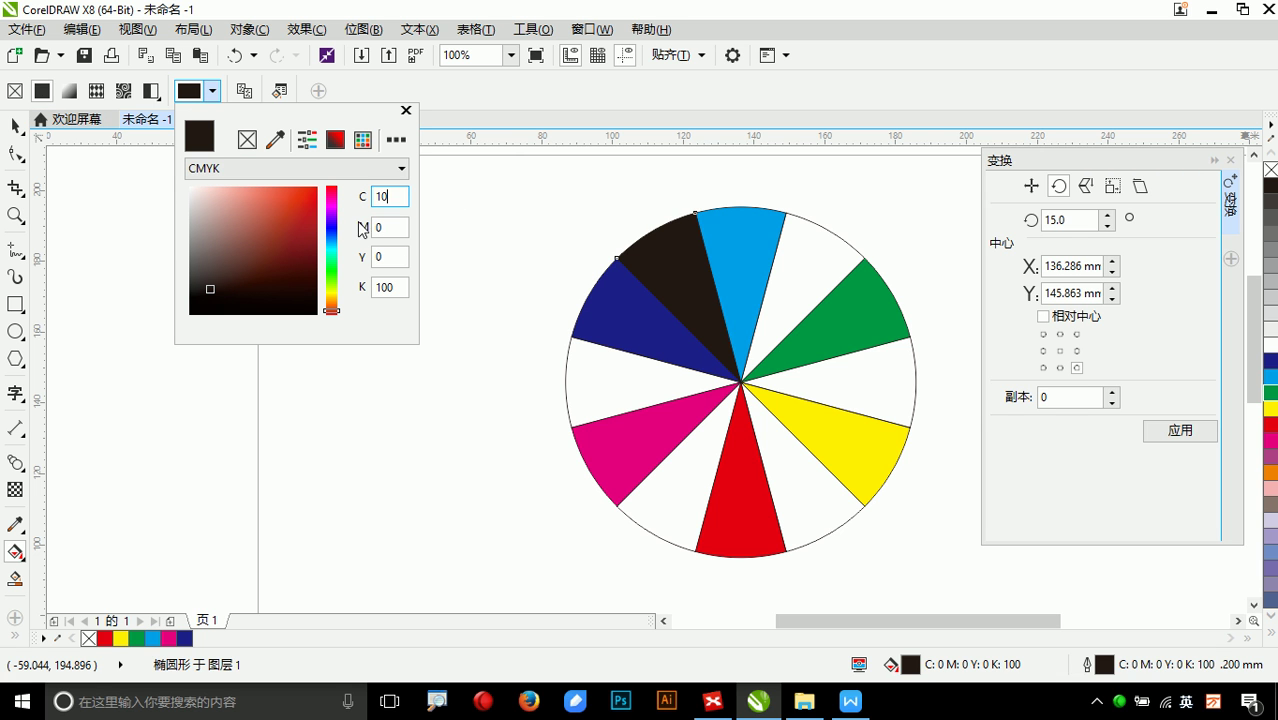
pyautogui.write('100')
pyautogui.press('Tab')
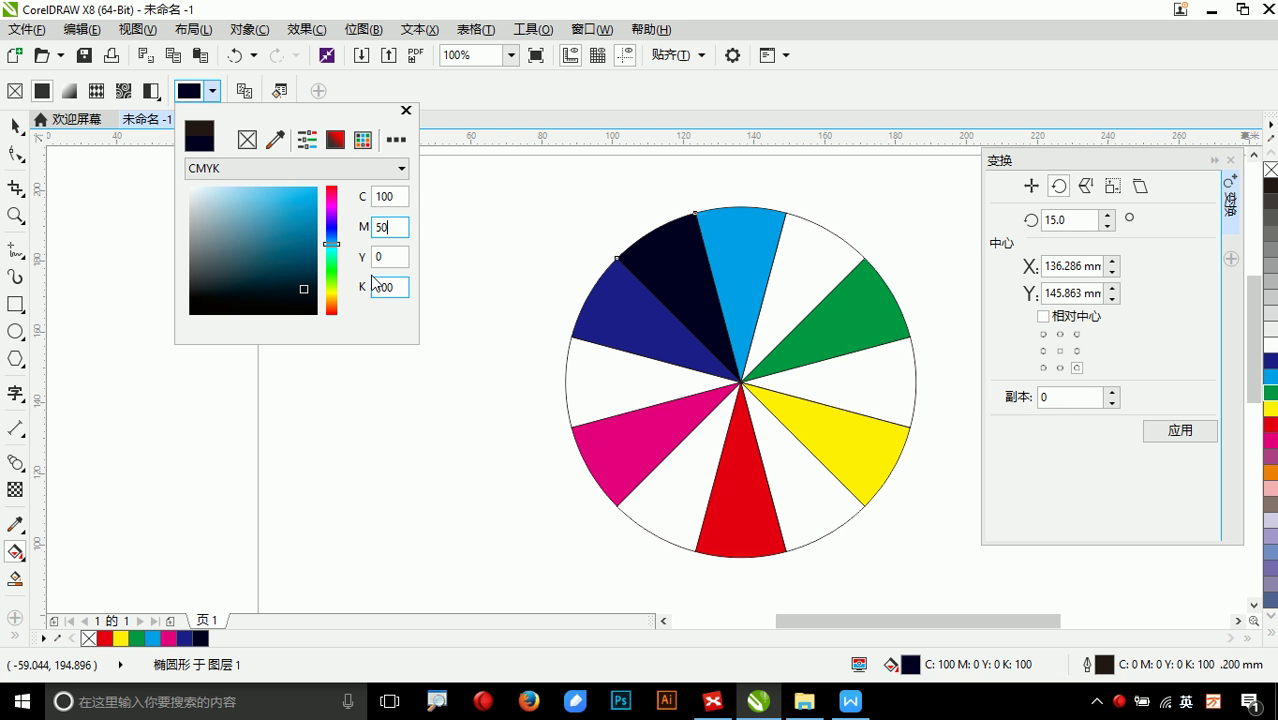
pyautogui.moveTo(396, 288); pyautogui.dragTo(362, 288)
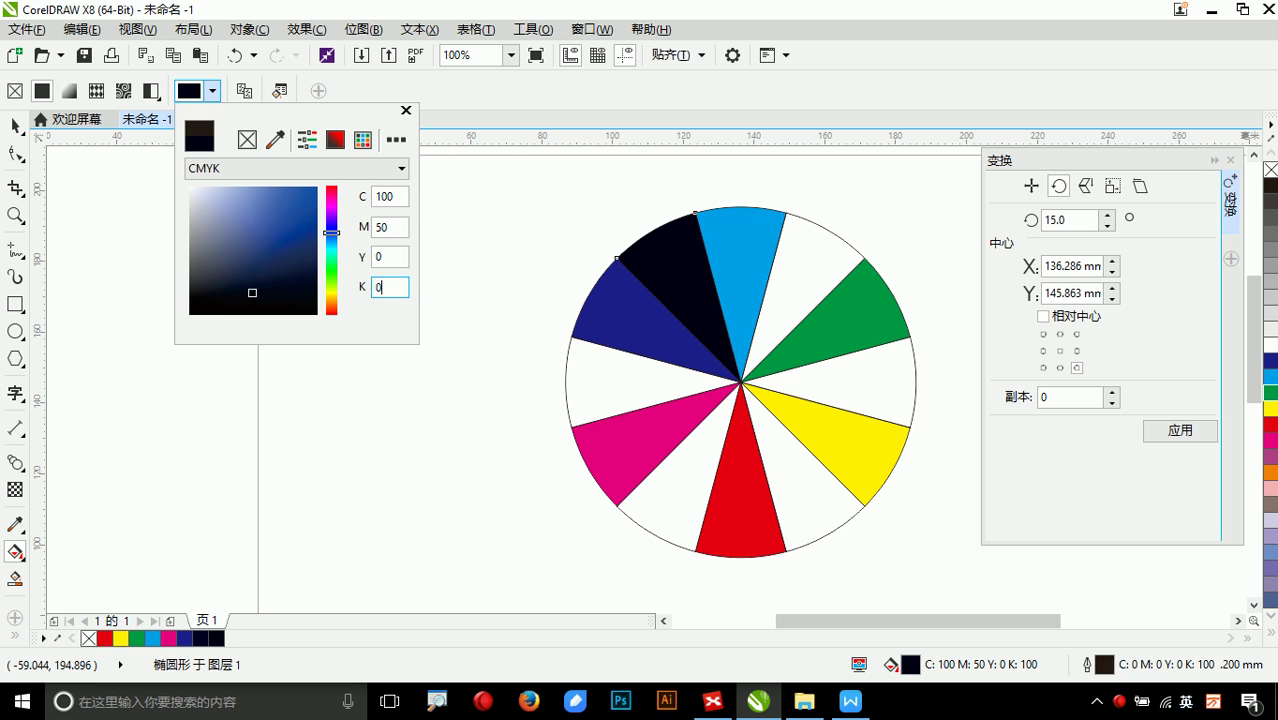
pyautogui.write('0')
pyautogui.press('Return')
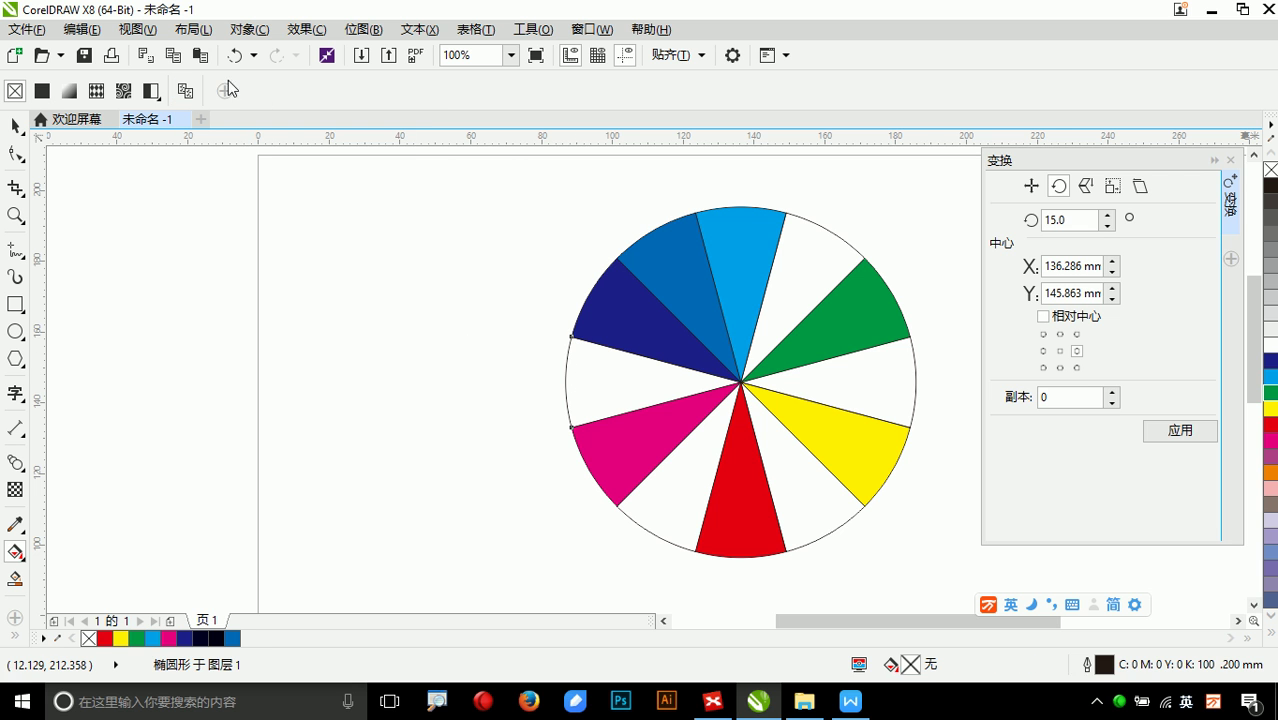
# - Give the empty sector between blue and magenta a uniform fill of C 50, M 100, Y 0, K 0
pyautogui.click(42, 91)
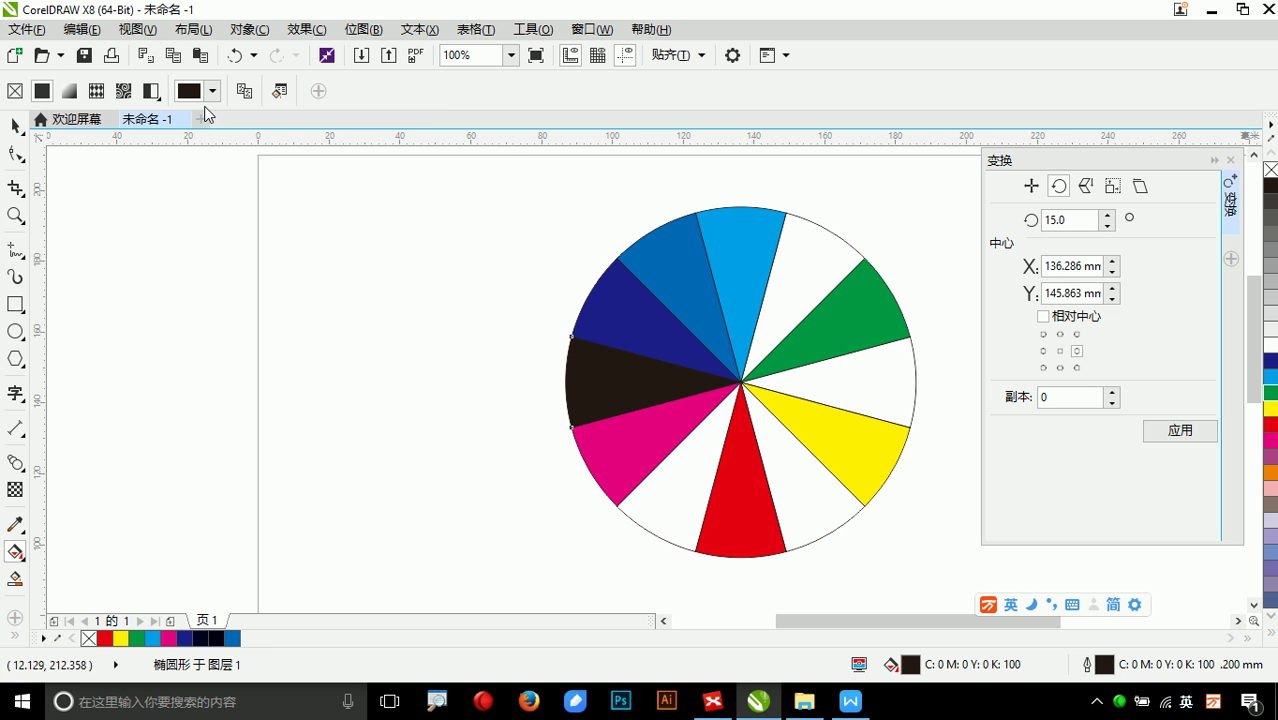
pyautogui.click(212, 91)
pyautogui.moveTo(398, 227); pyautogui.dragTo(372, 230)
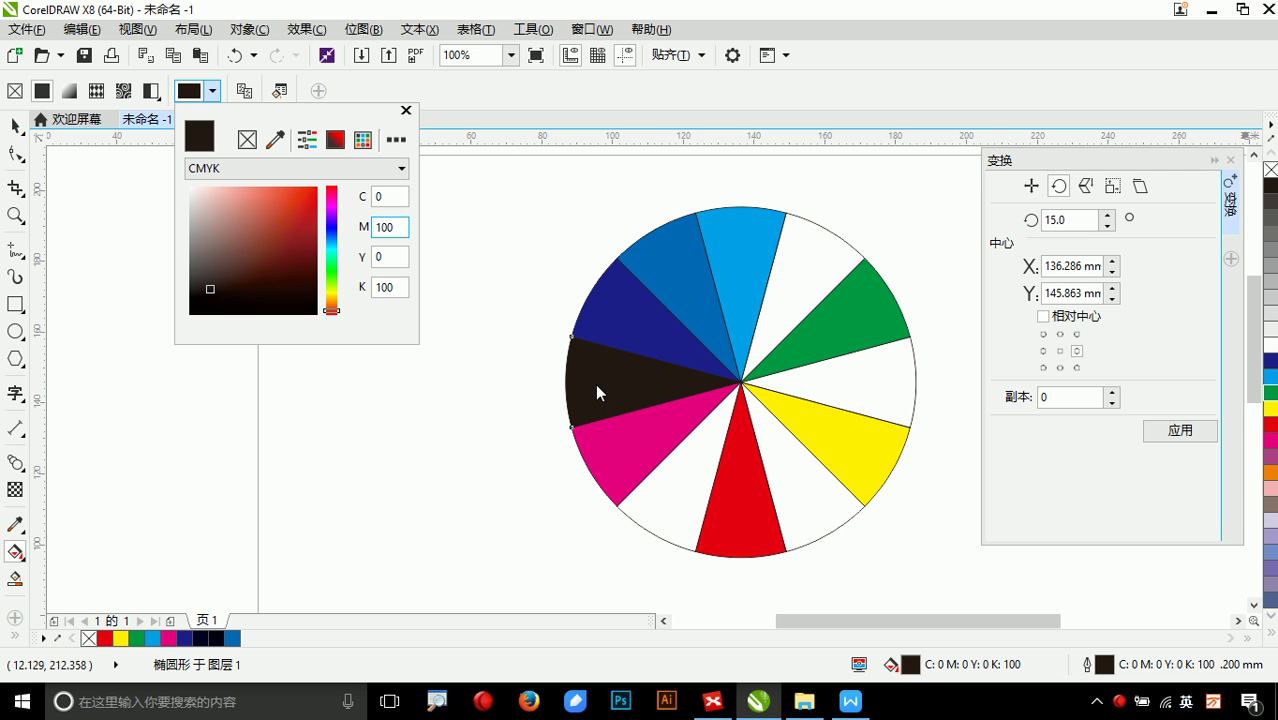
pyautogui.write('100')
pyautogui.moveTo(390, 198); pyautogui.dragTo(366, 203)
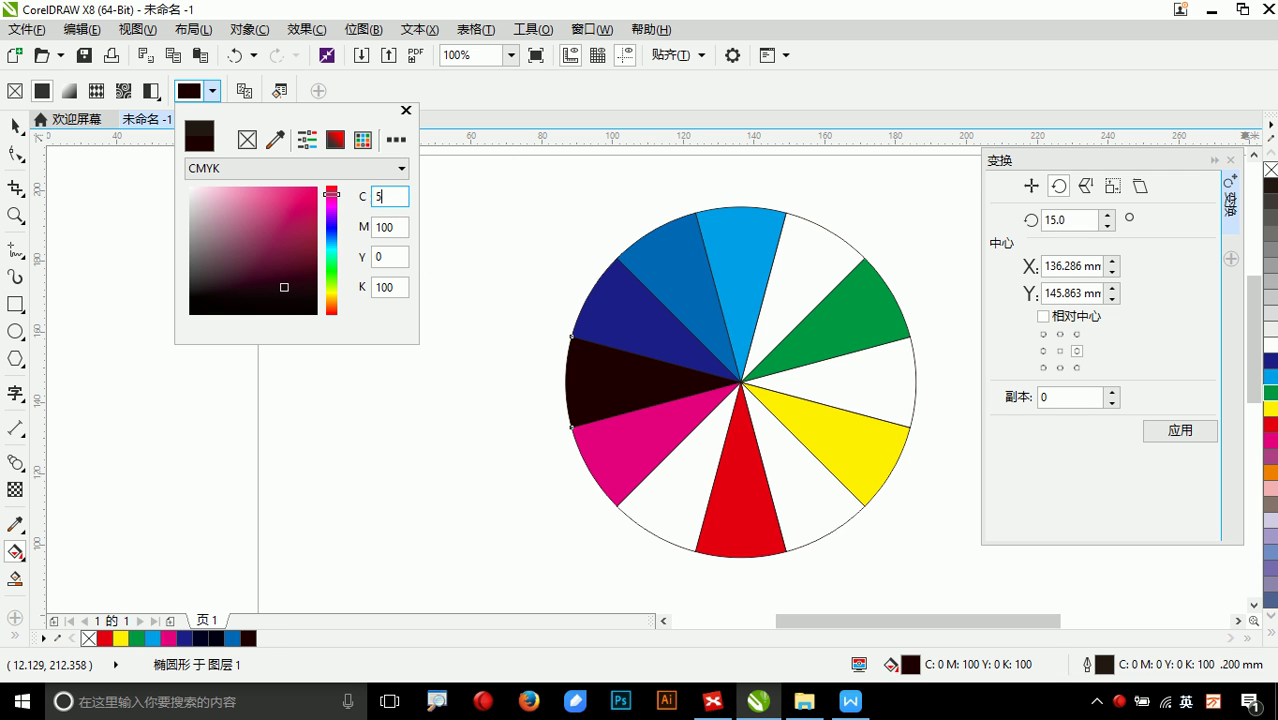
pyautogui.write('50')
pyautogui.moveTo(398, 287); pyautogui.dragTo(366, 287)
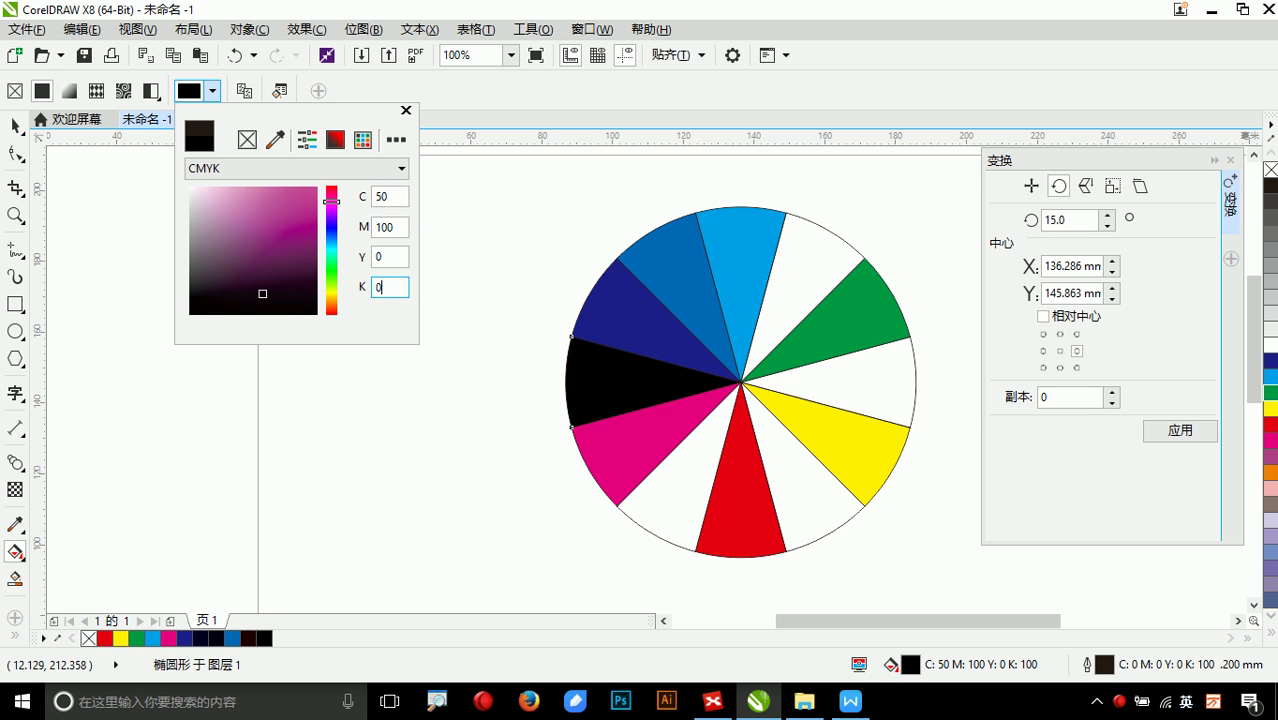
pyautogui.write('0')
pyautogui.press('Return')
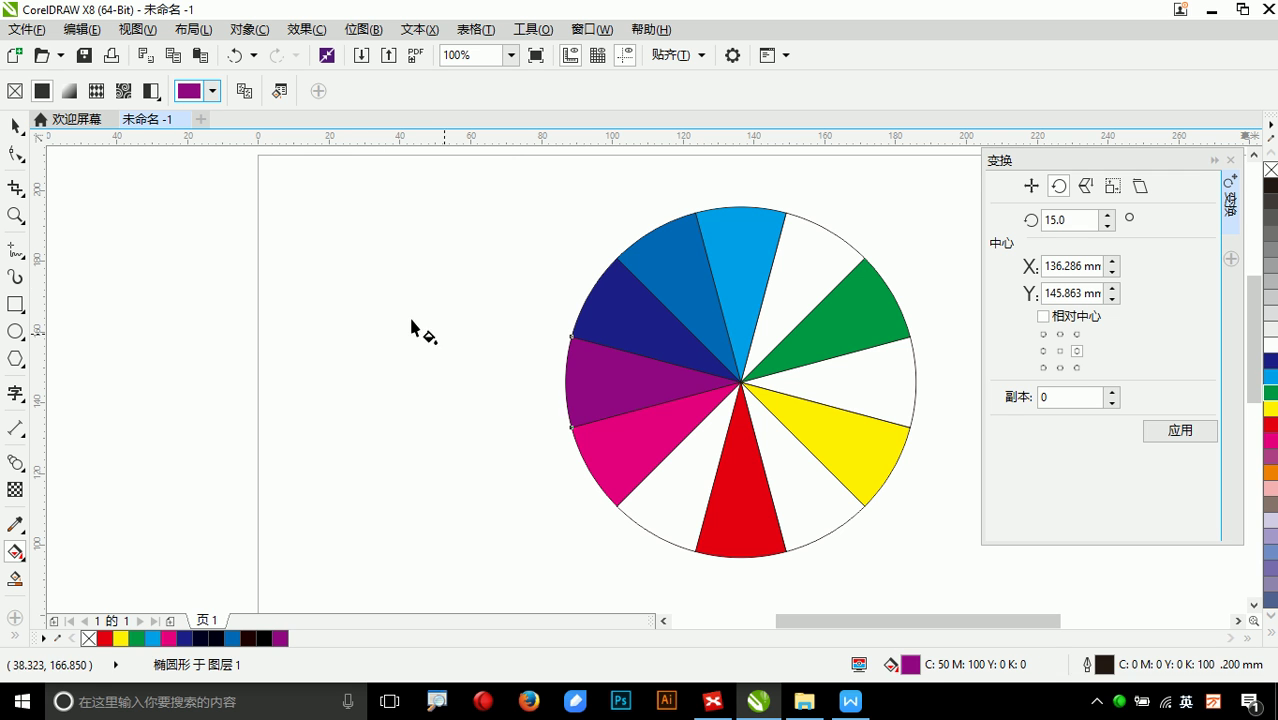
# - Give the empty sector between magenta and red a uniform fill of C 0, M 100, Y 50, K 0
pyautogui.click(699, 478)
pyautogui.click(43, 91)
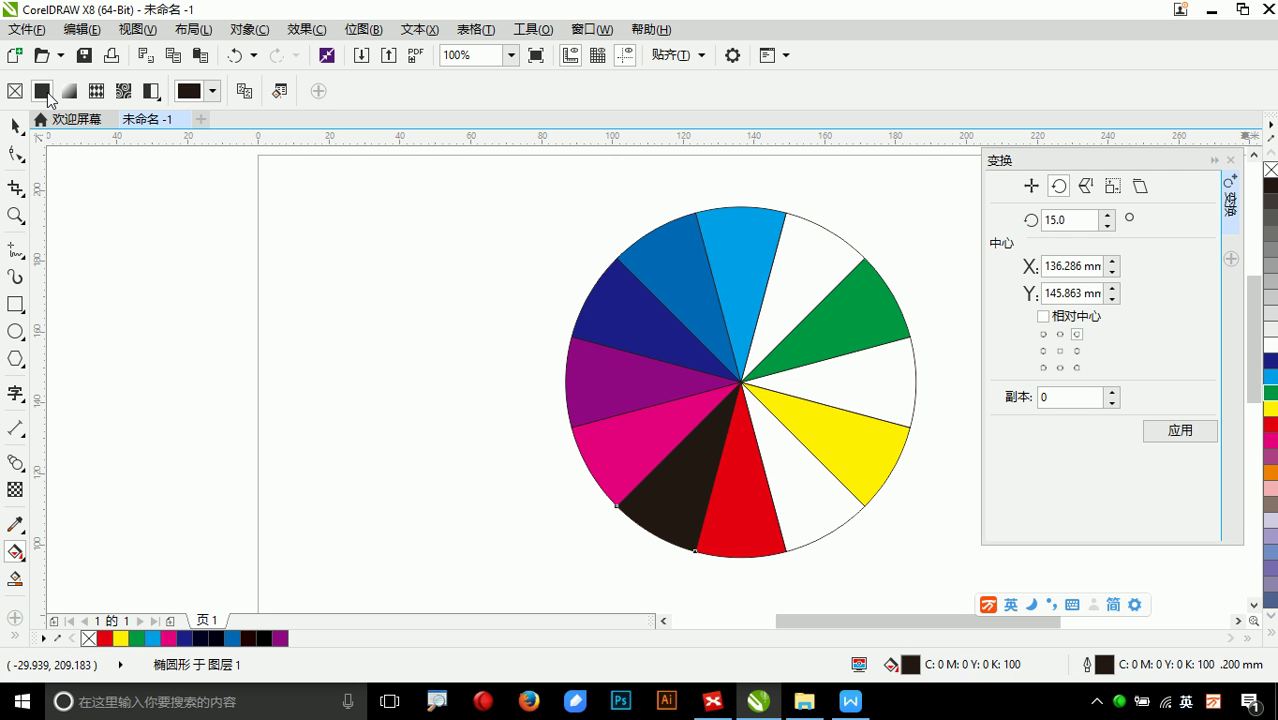
pyautogui.click(212, 93)
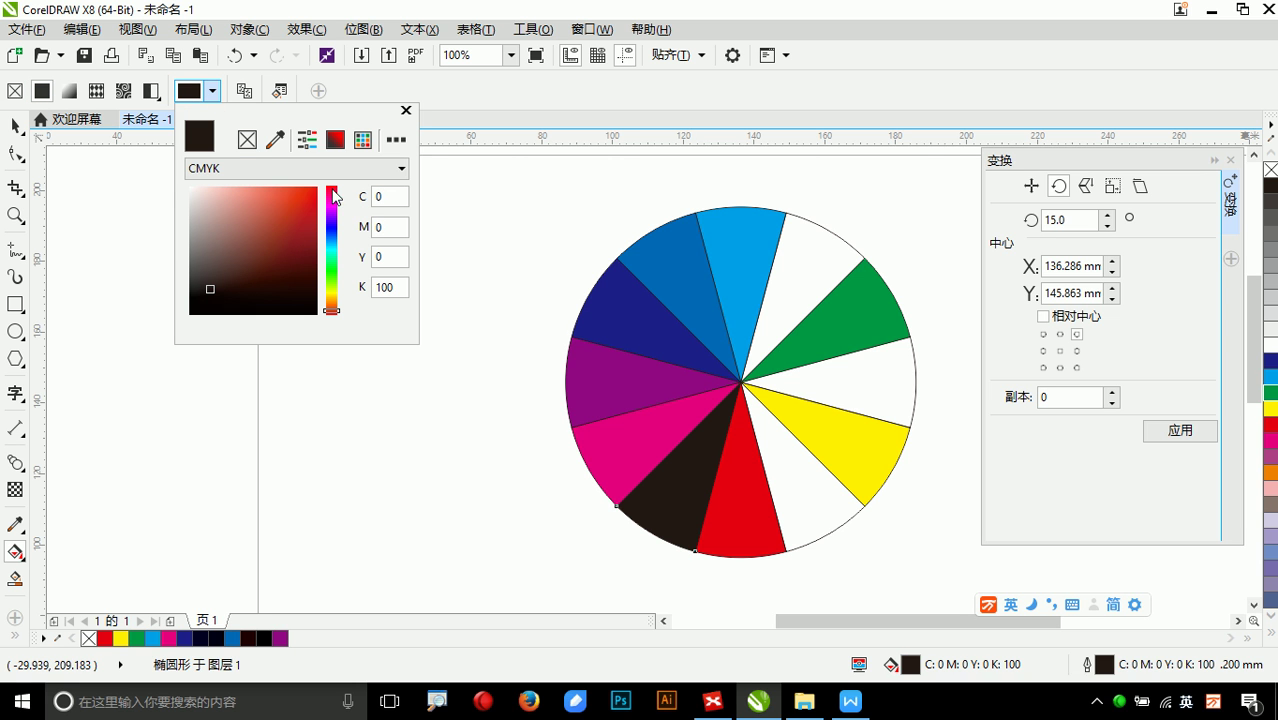
pyautogui.doubleClick(397, 226)
pyautogui.write('100')
pyautogui.press('Tab')
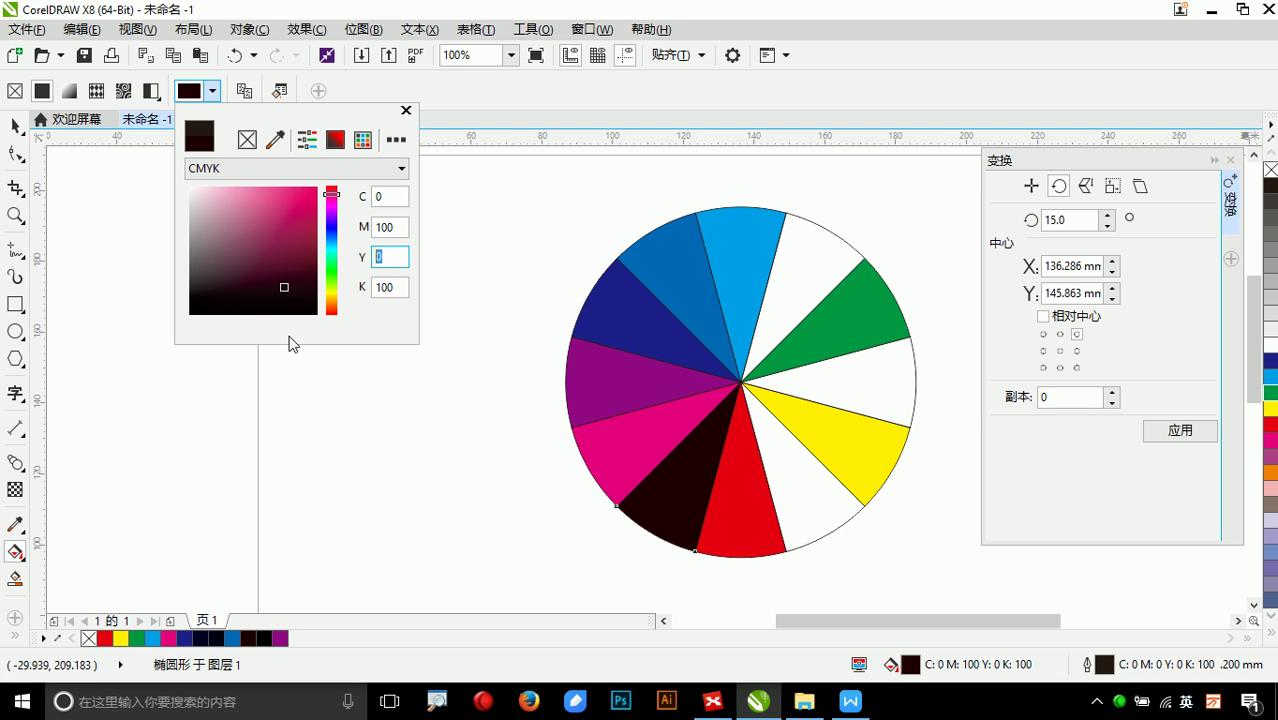
pyautogui.write('50')
pyautogui.press('Tab')
pyautogui.write('0')
pyautogui.press('Return')
# - Give the empty sector between red and yellow a uniform fill of C 0, M 50, Y 100, K 0
pyautogui.click(778, 488)
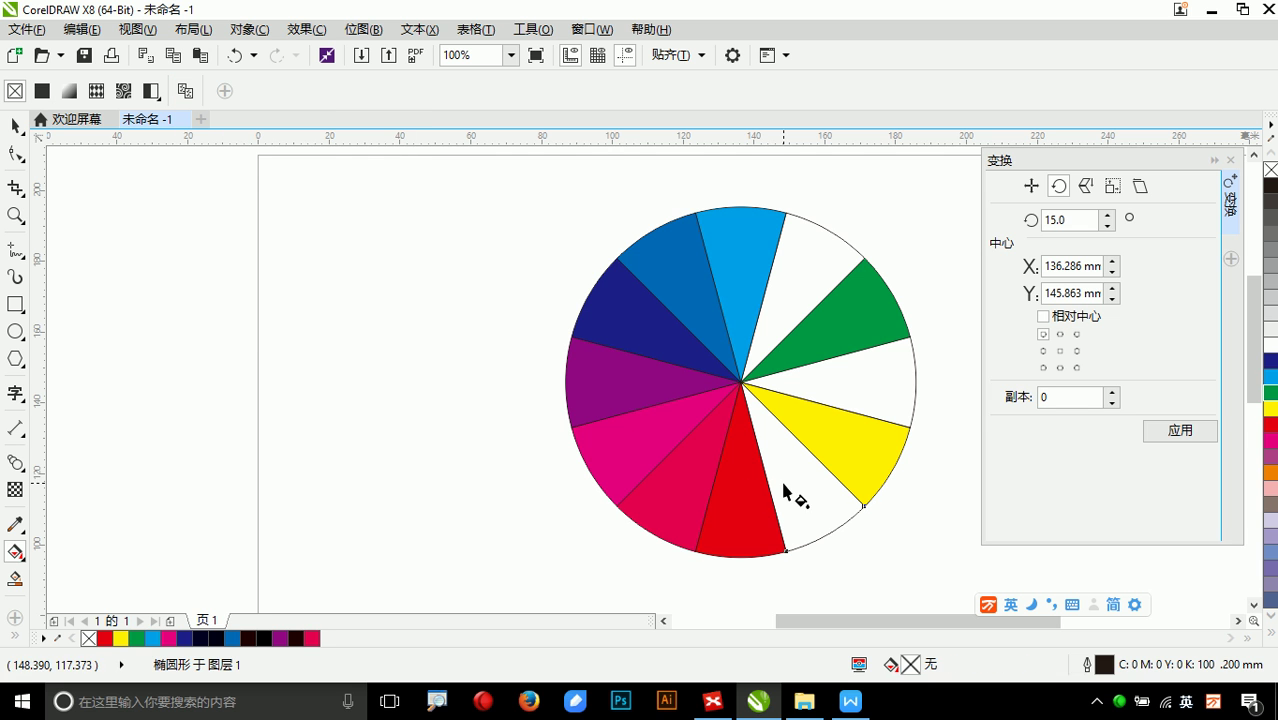
pyautogui.click(41, 91)
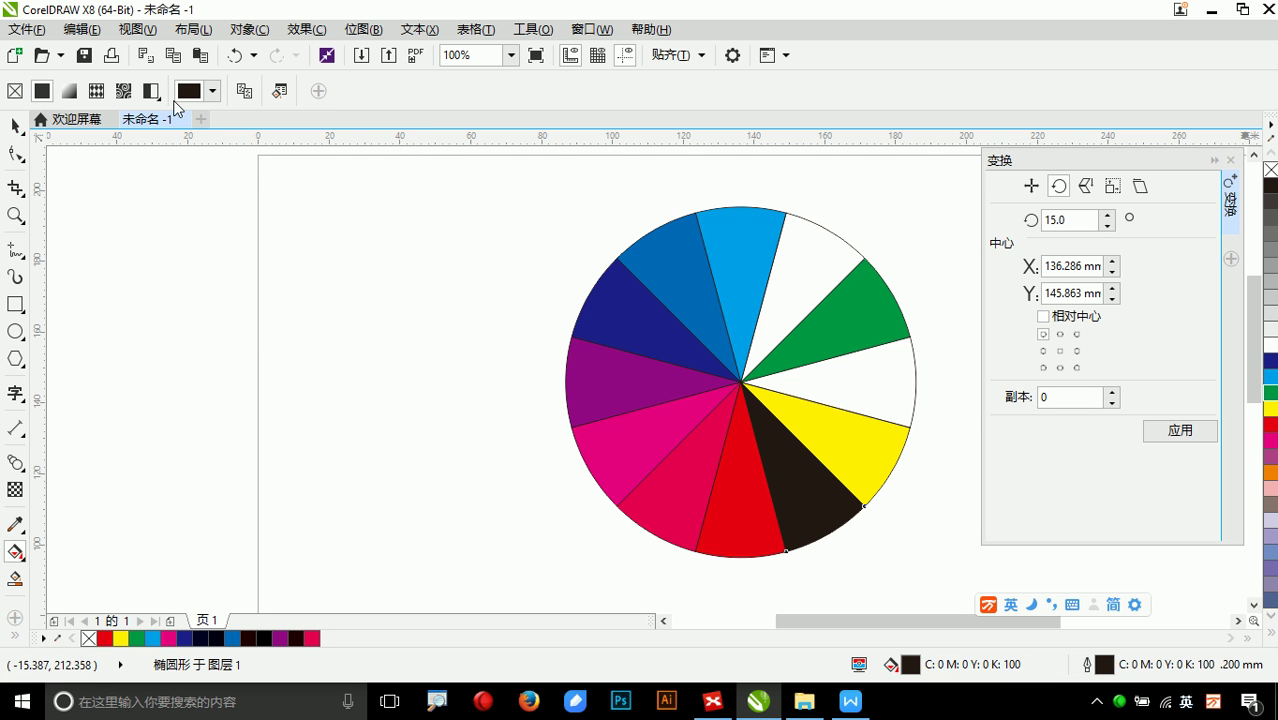
pyautogui.click(212, 91)
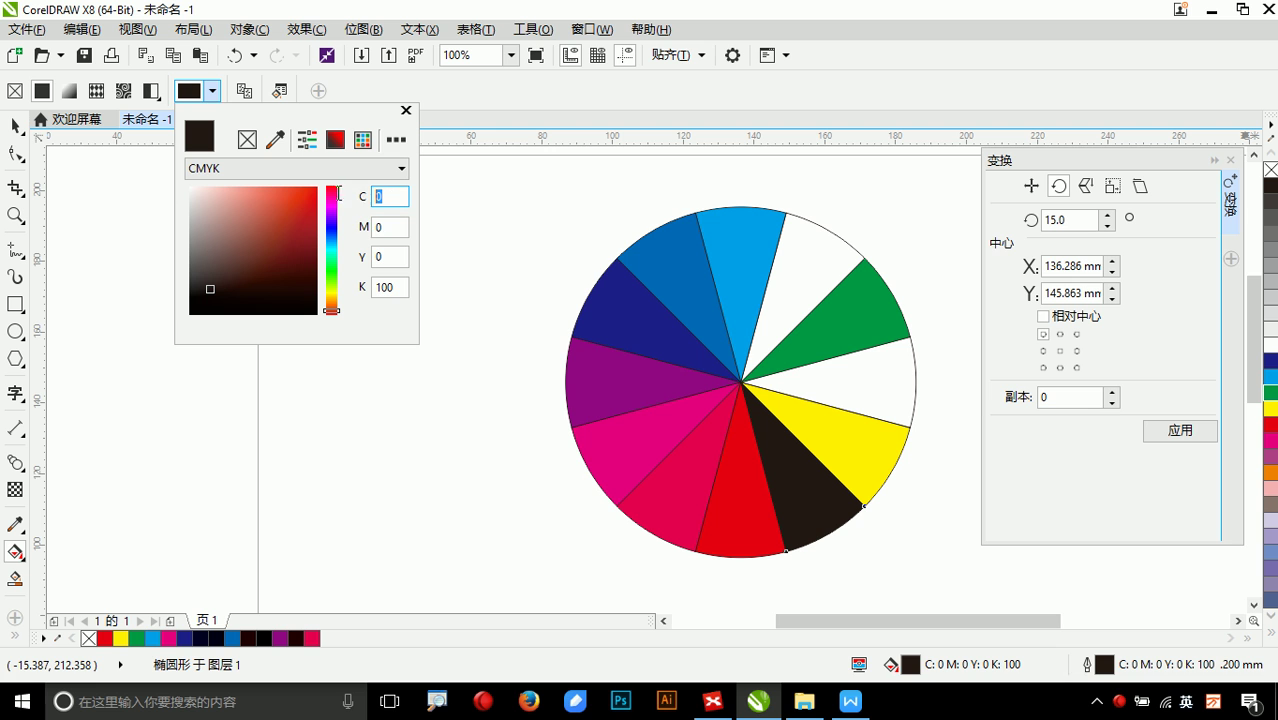
pyautogui.press('Tab')
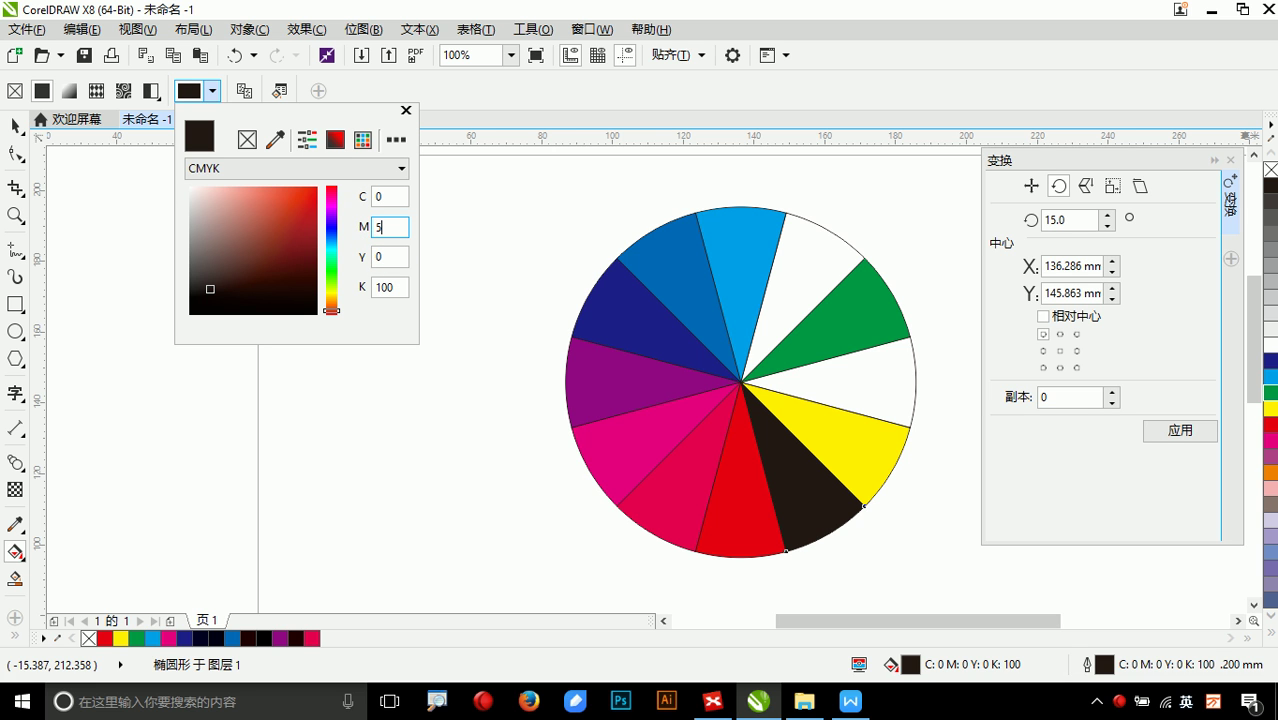
pyautogui.write('50')
pyautogui.press('Tab')
pyautogui.write('100')
pyautogui.press('Tab')
pyautogui.press('Return')
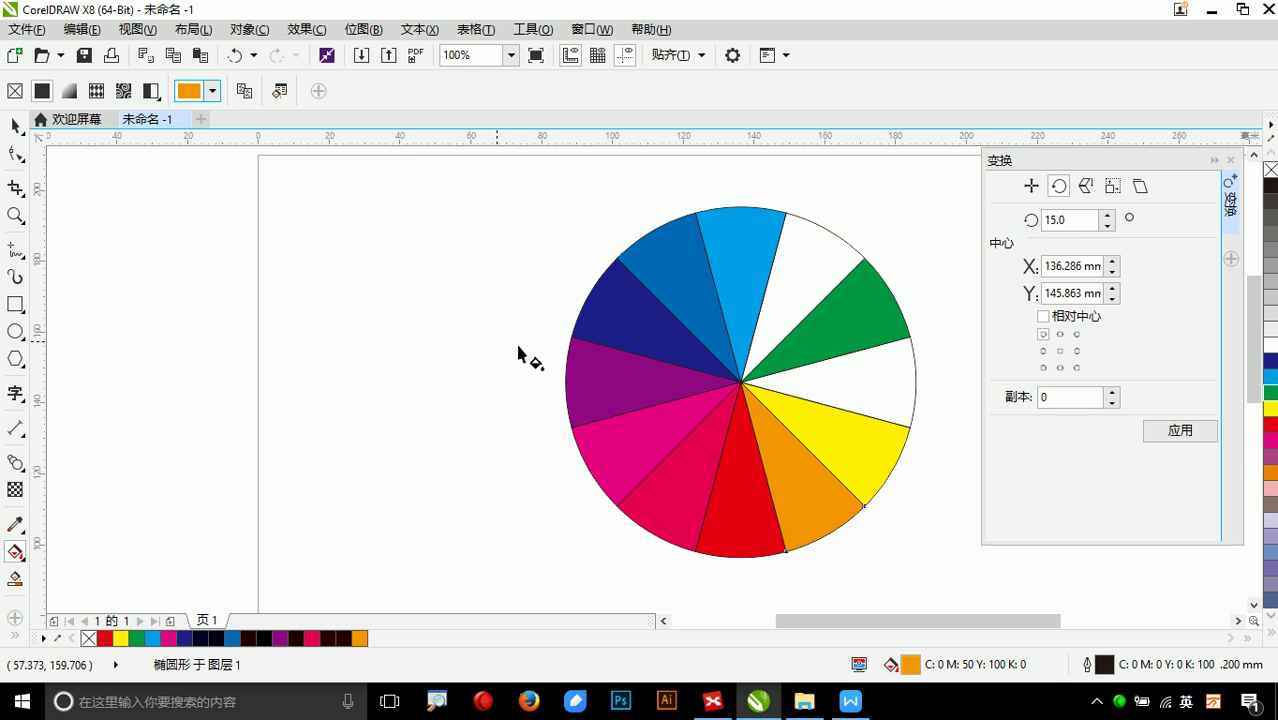
# - Give the empty sector between yellow and green a uniform fill of C 50, M 0, Y 100, K 0
pyautogui.click(858, 394)
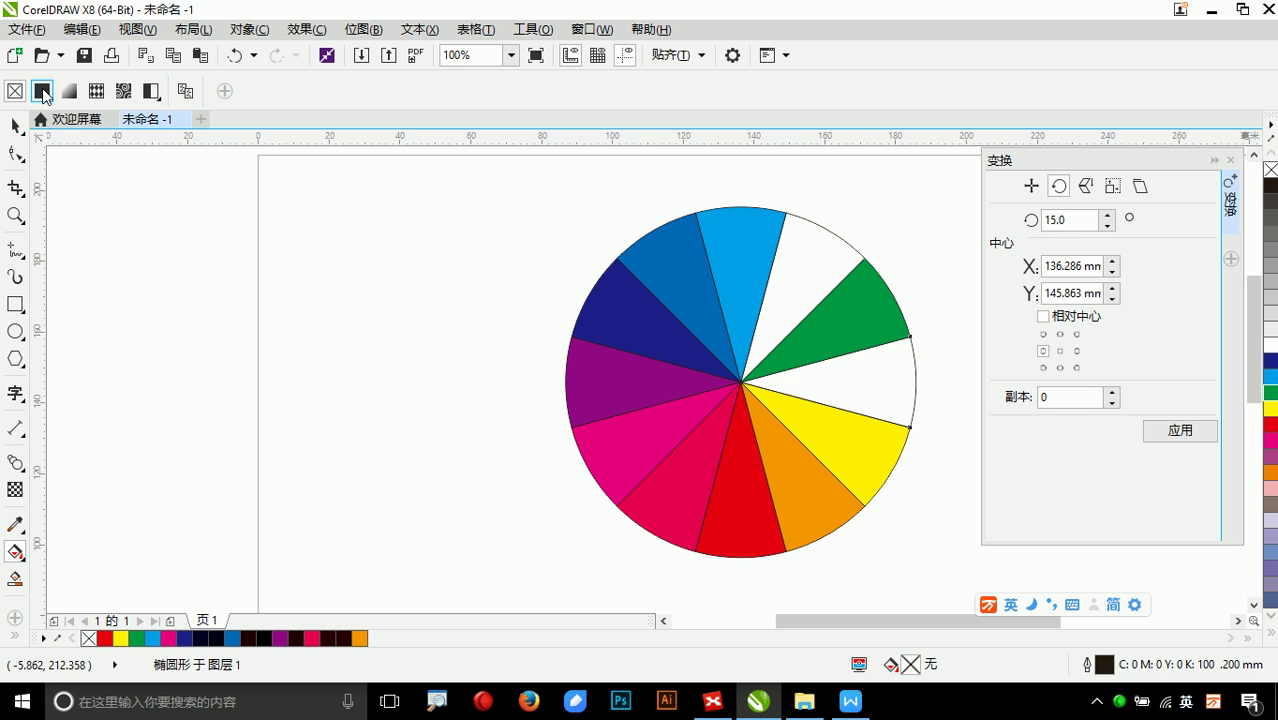
pyautogui.click(42, 92)
pyautogui.click(212, 91)
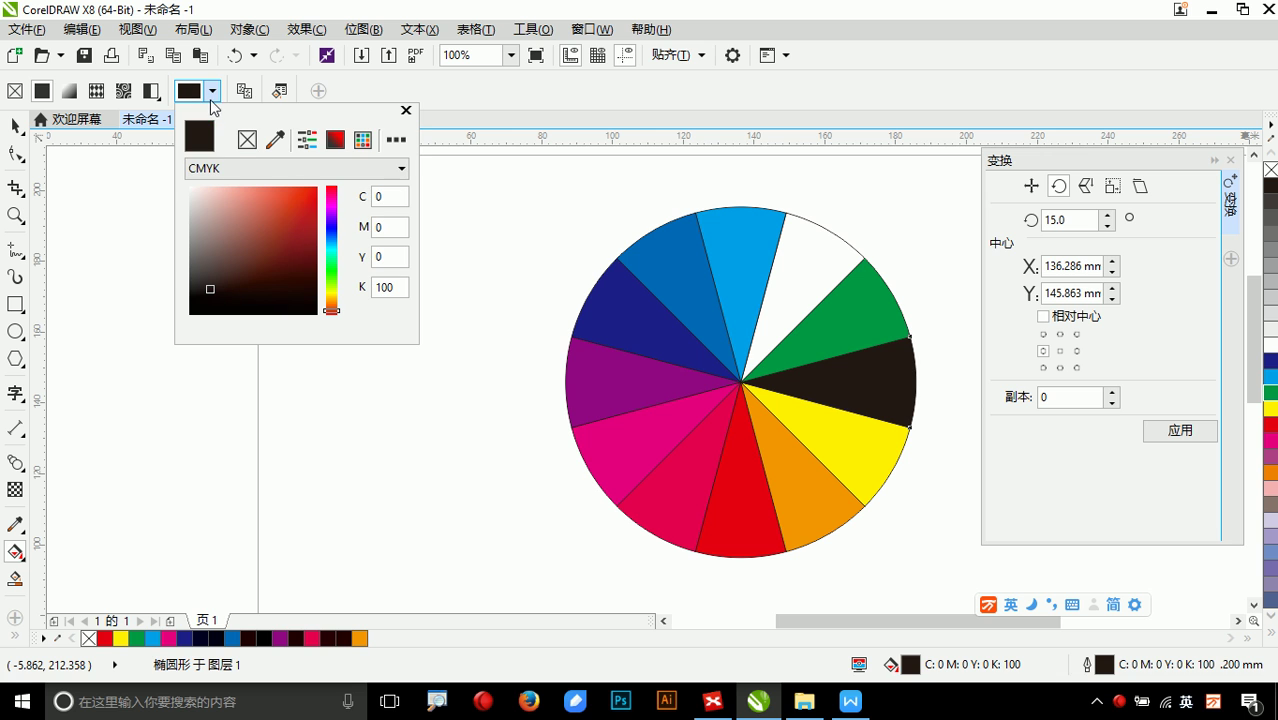
pyautogui.doubleClick(378, 257)
pyautogui.write('100')
pyautogui.doubleClick(379, 197)
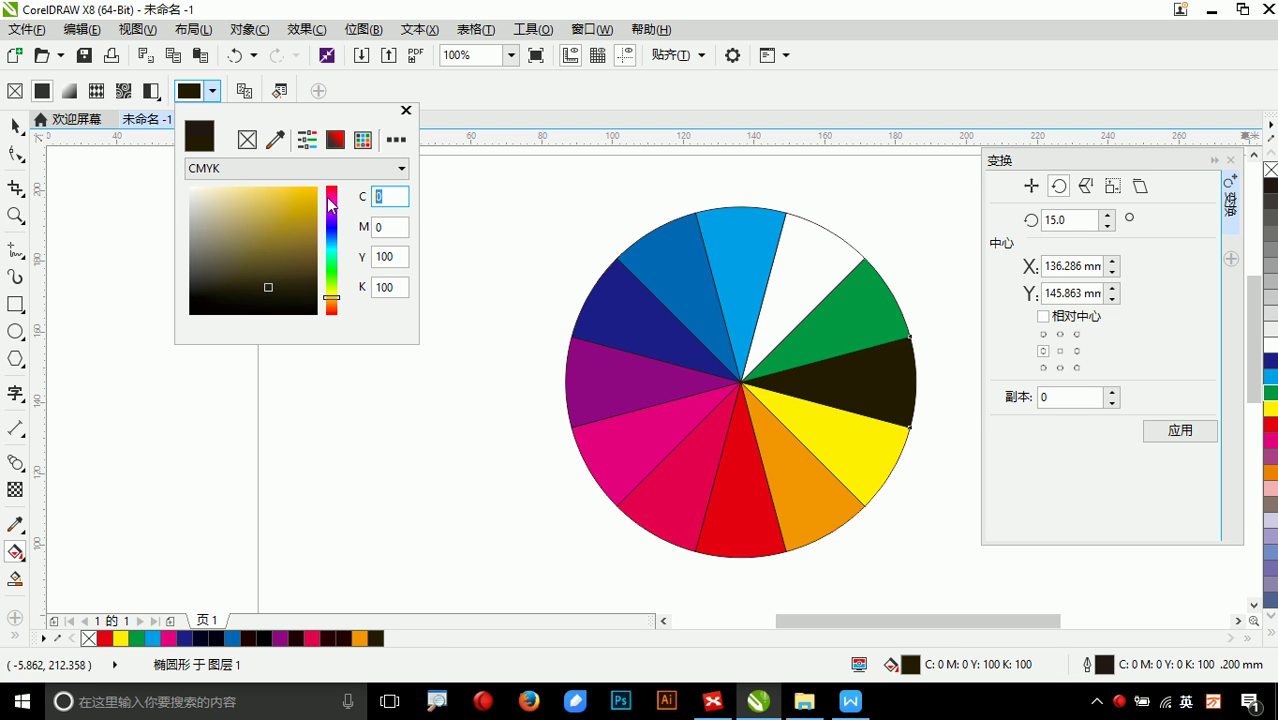
pyautogui.doubleClick(389, 287)
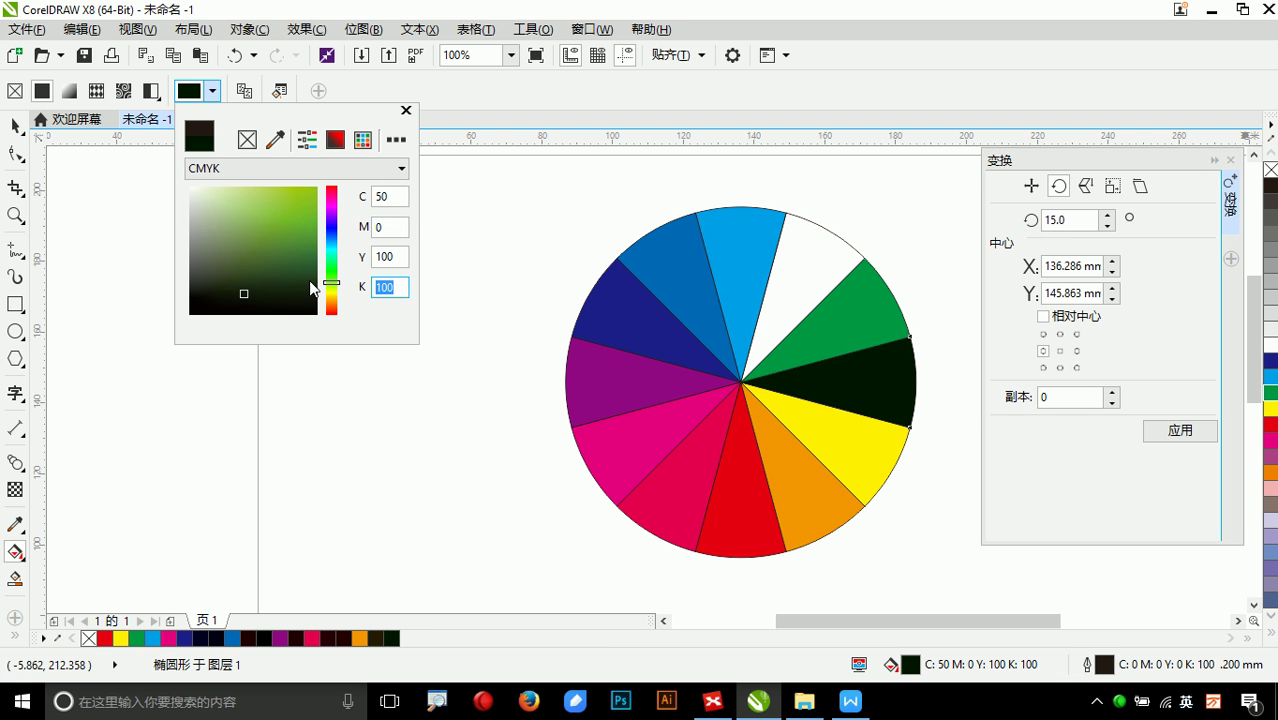
pyautogui.write('0')
pyautogui.press('Return')
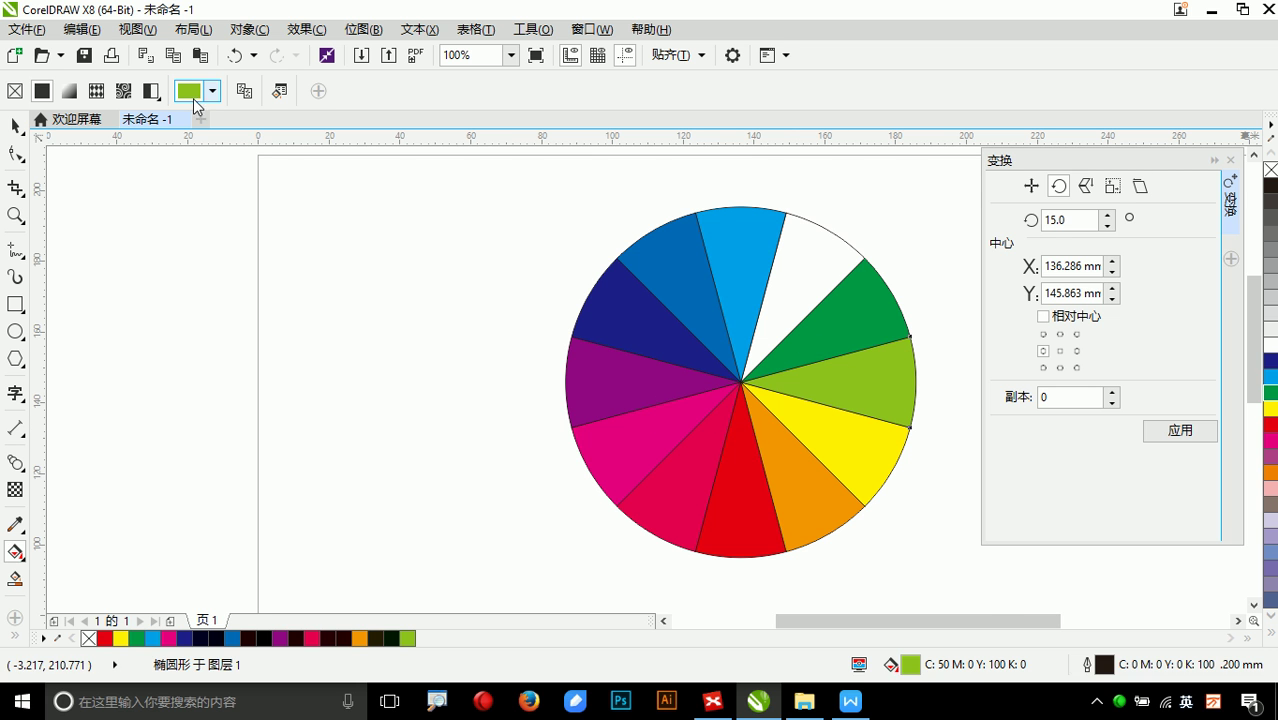
# - Give the last empty sector, between green and cyan, a uniform fill of C 100, M 0, Y 50, K 0
pyautogui.click(805, 262)
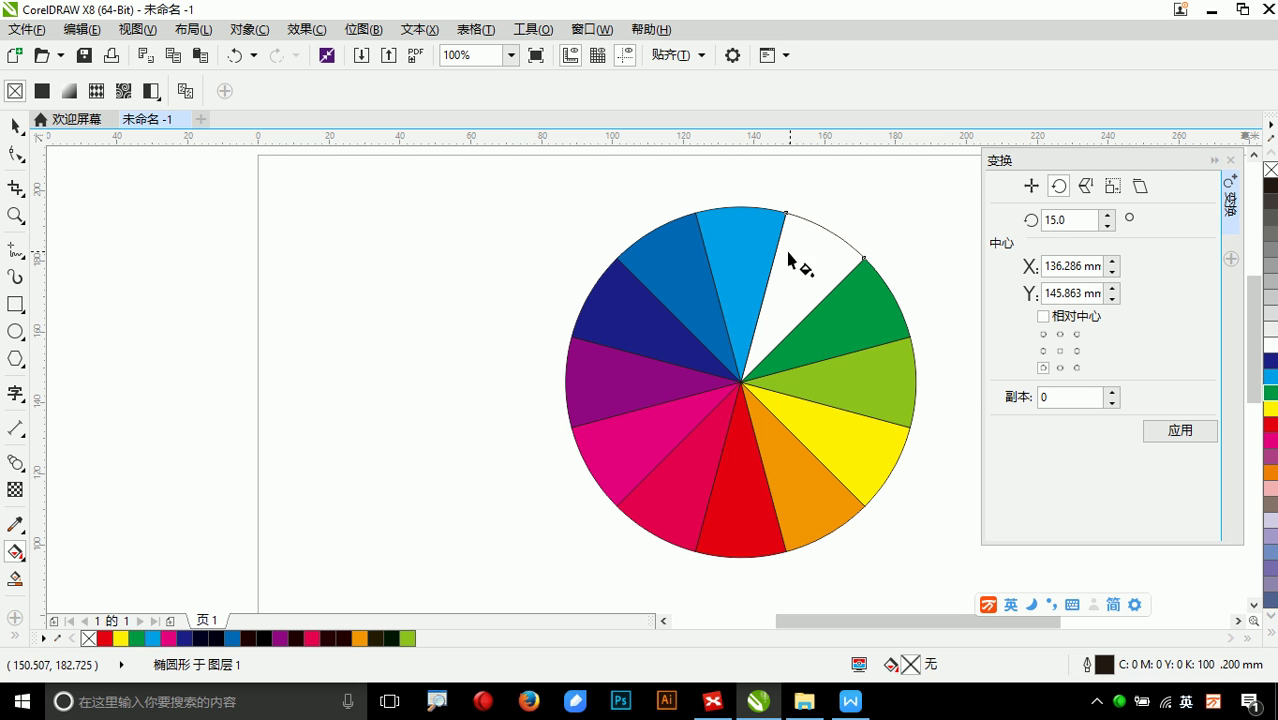
pyautogui.click(152, 93)
pyautogui.click(150, 92)
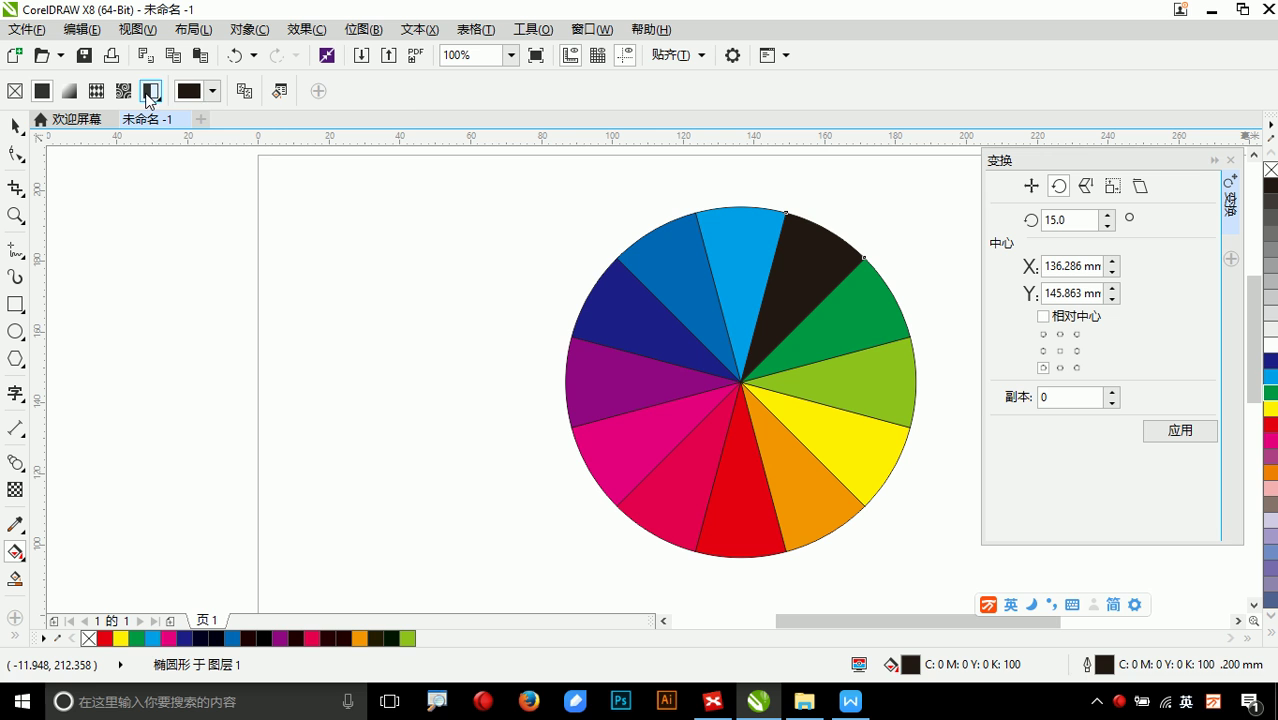
pyautogui.click(210, 91)
pyautogui.doubleClick(381, 199)
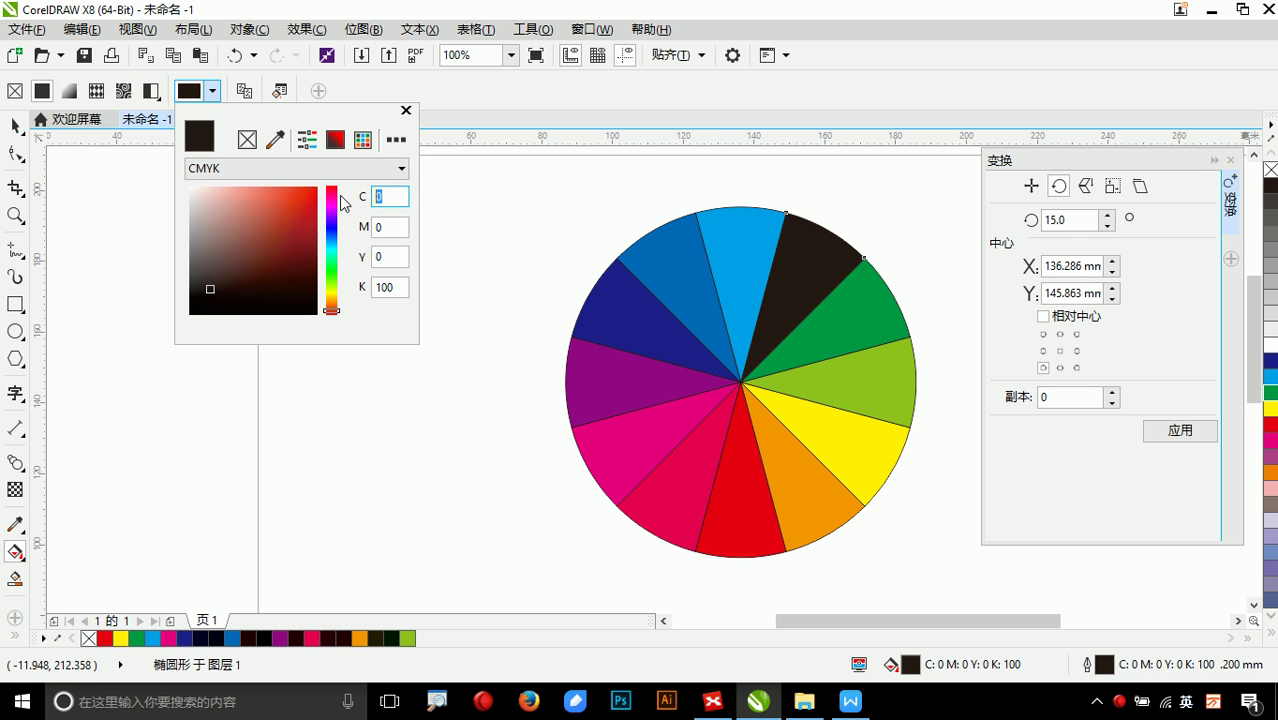
pyautogui.write('100')
pyautogui.press('Tab')
pyautogui.press('Tab')
pyautogui.write('50')
pyautogui.press('Tab')
pyautogui.press('Return')
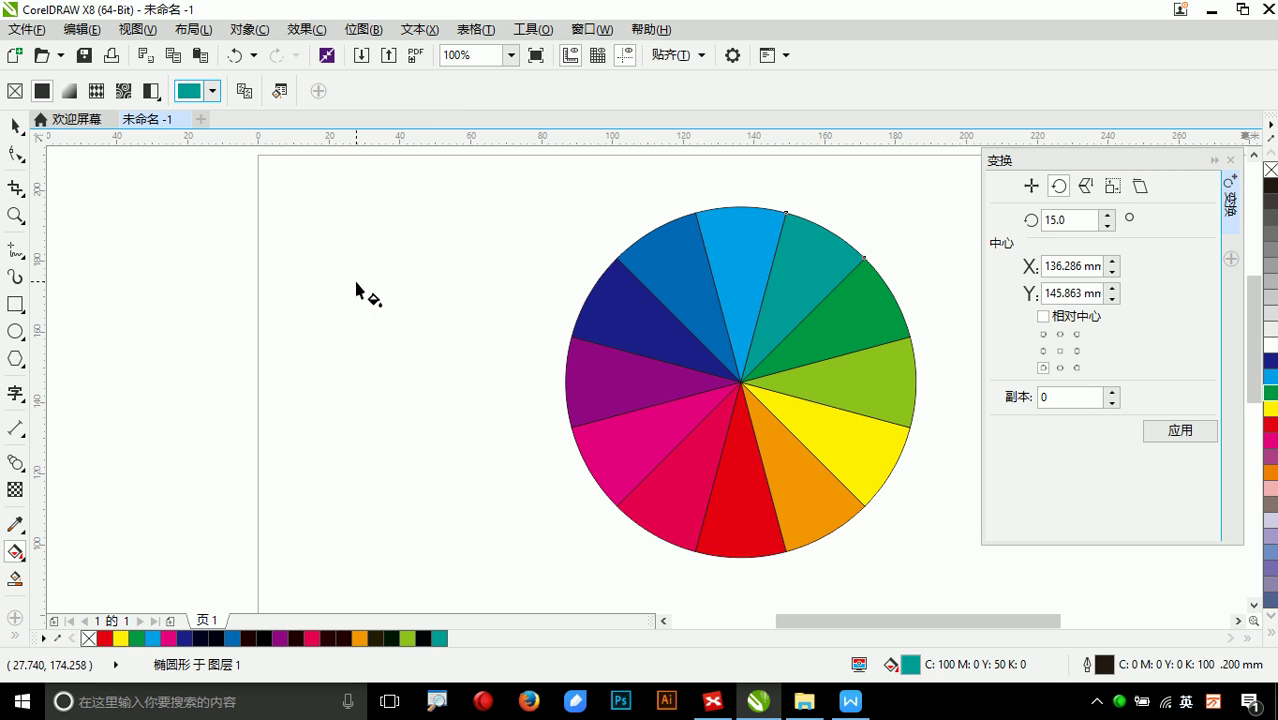
# - Remove the outlines from all twelve sectors and move the whole wheel about 52 mm to the left
pyautogui.click(15, 125)
pyautogui.moveTo(496, 180); pyautogui.dragTo(925, 567)
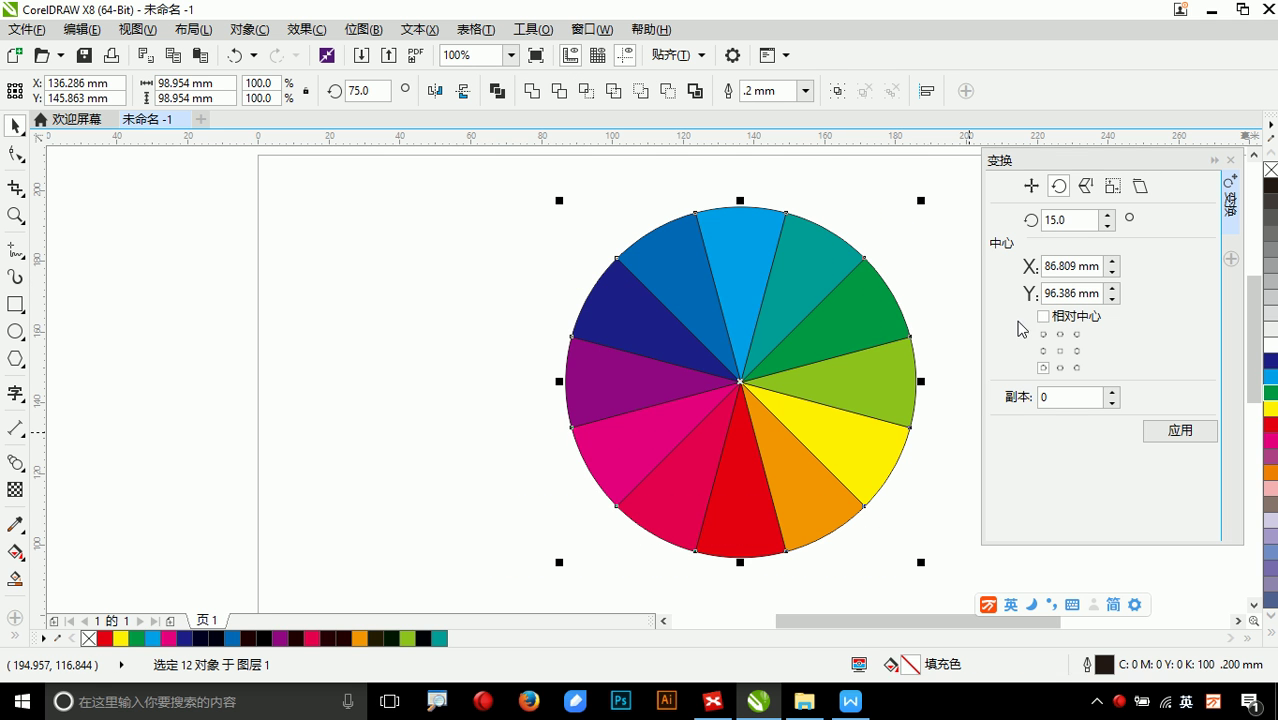
pyautogui.rightClick(1270, 172)
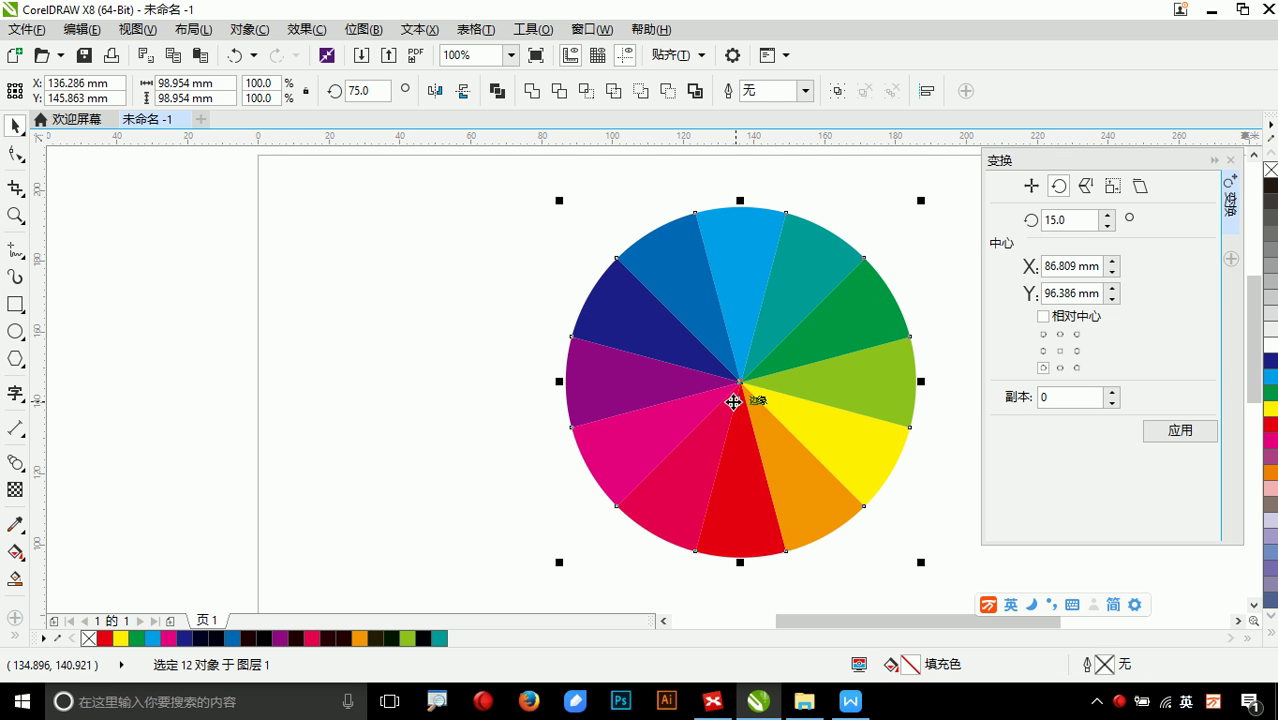
pyautogui.click(1238, 621)
pyautogui.click(1237, 621)
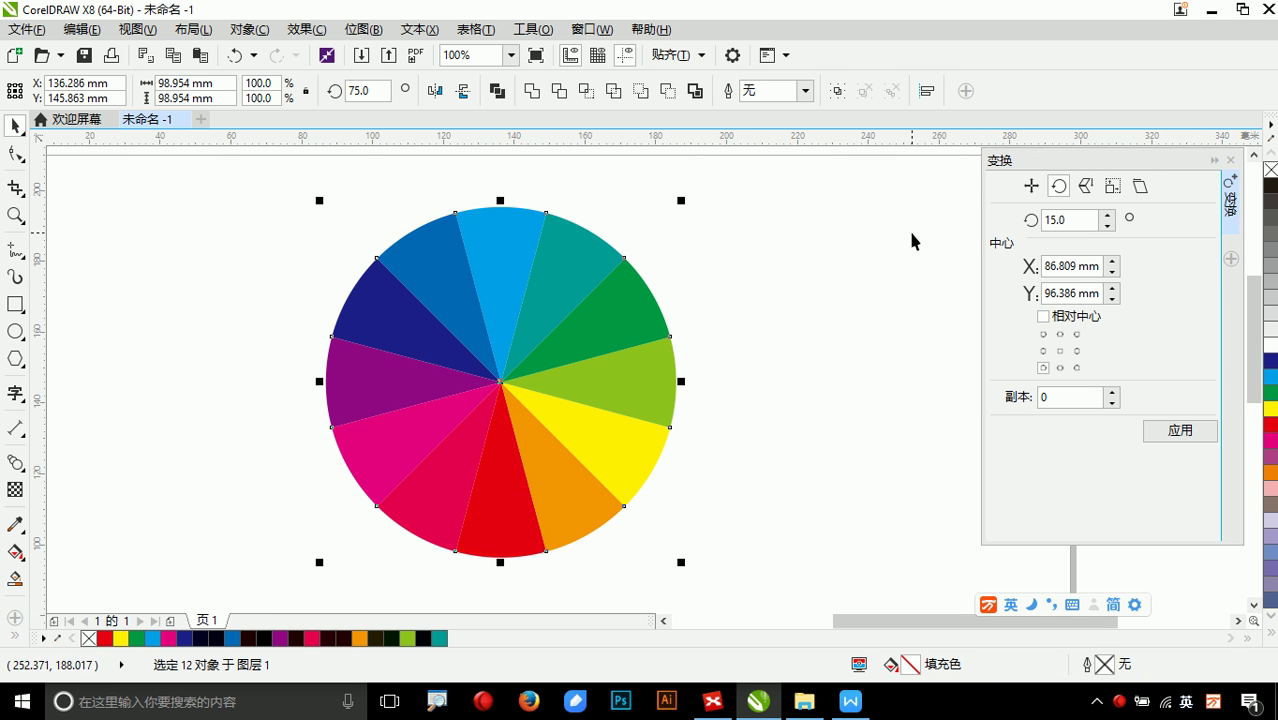
pyautogui.moveTo(535, 361); pyautogui.dragTo(353, 353)
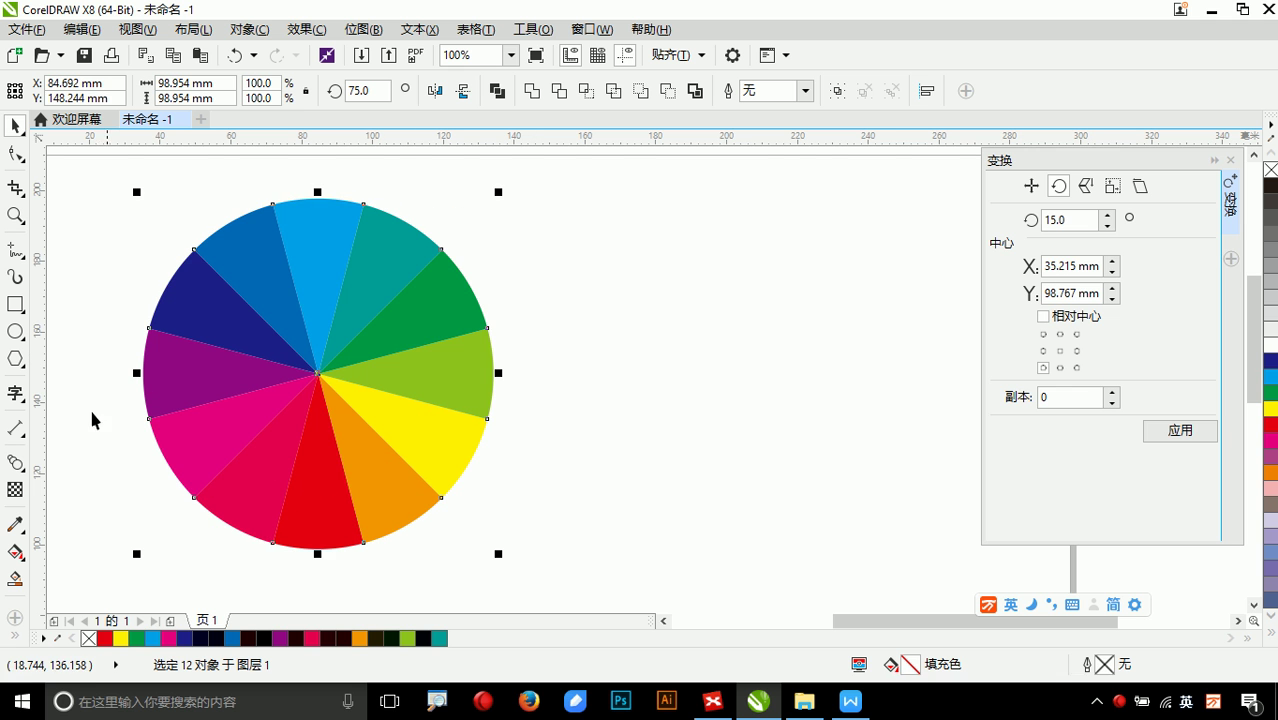
# - Examine the green sector's CMYK values in the Edit Fill dialog and with the Interactive Fill tool
pyautogui.click(400, 328)
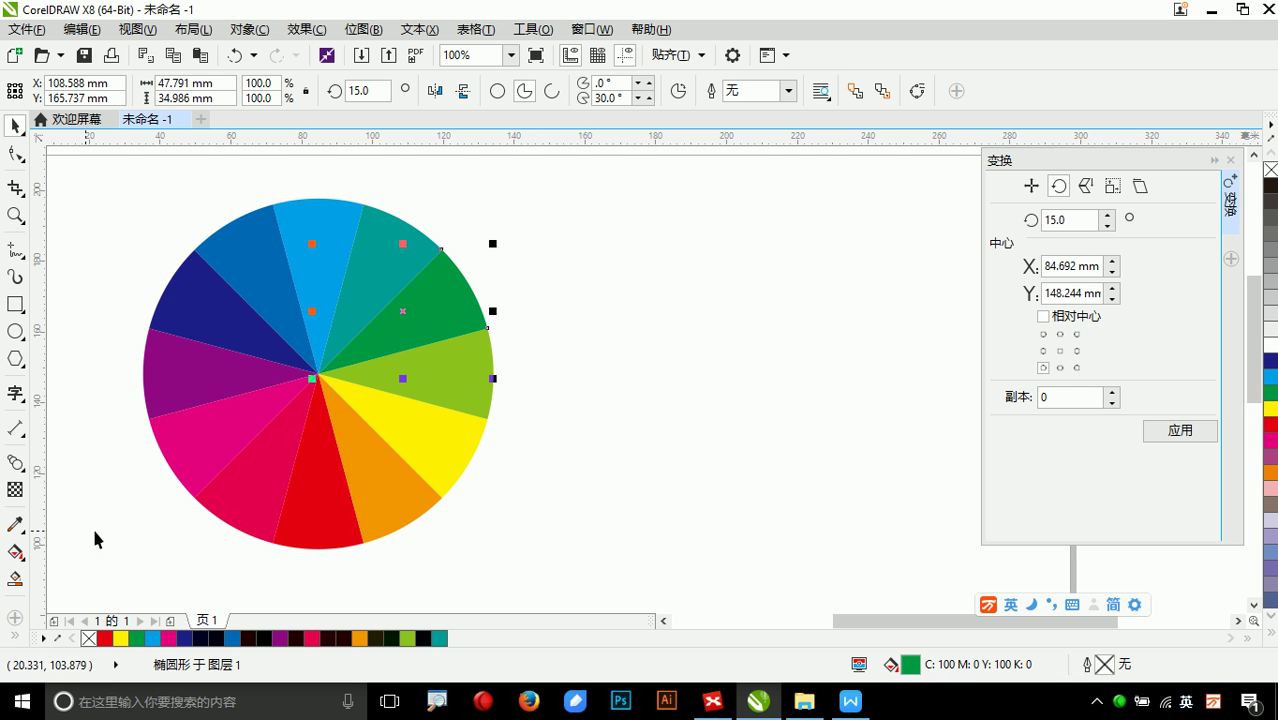
pyautogui.click(13, 554)
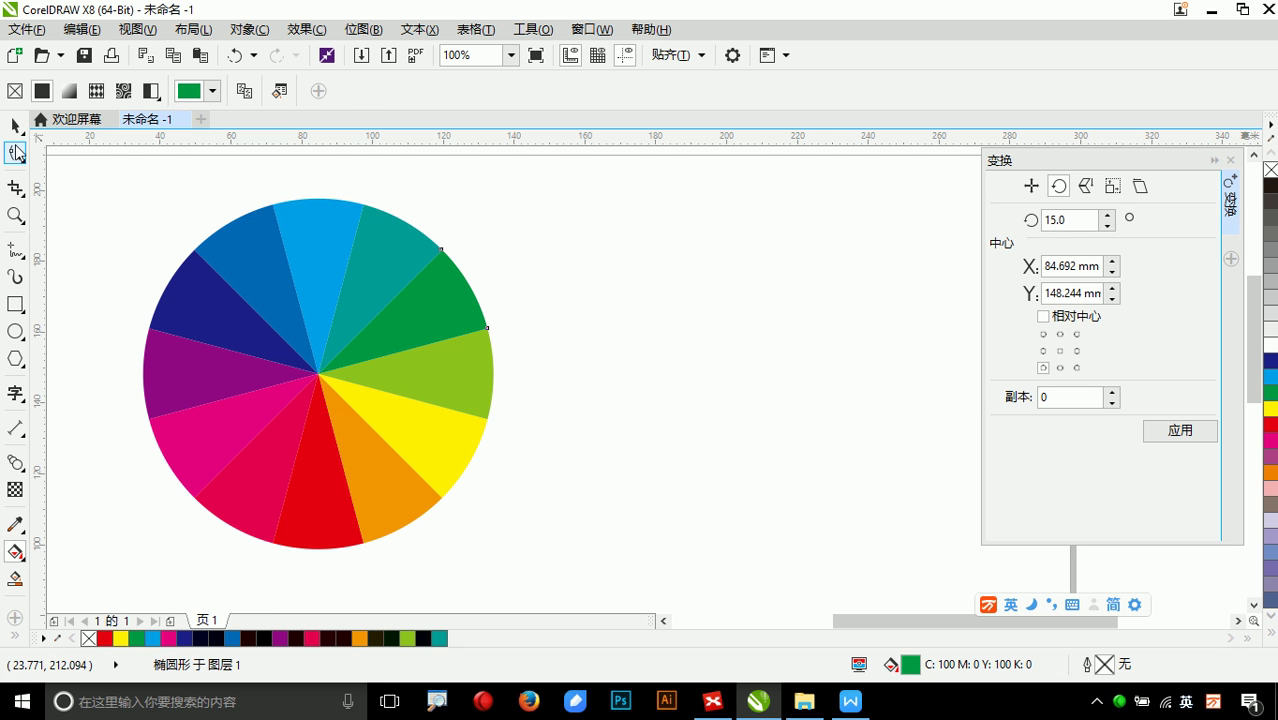
pyautogui.press('space')
pyautogui.doubleClick(910, 666)
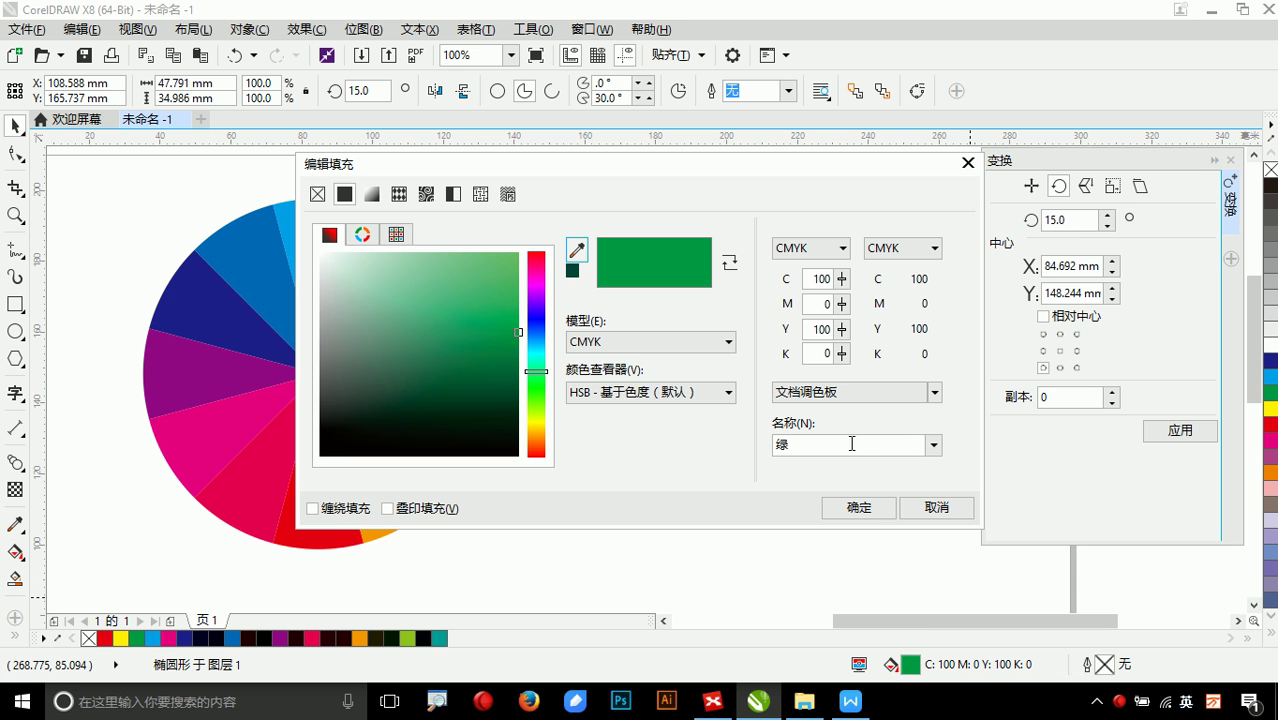
pyautogui.click(936, 507)
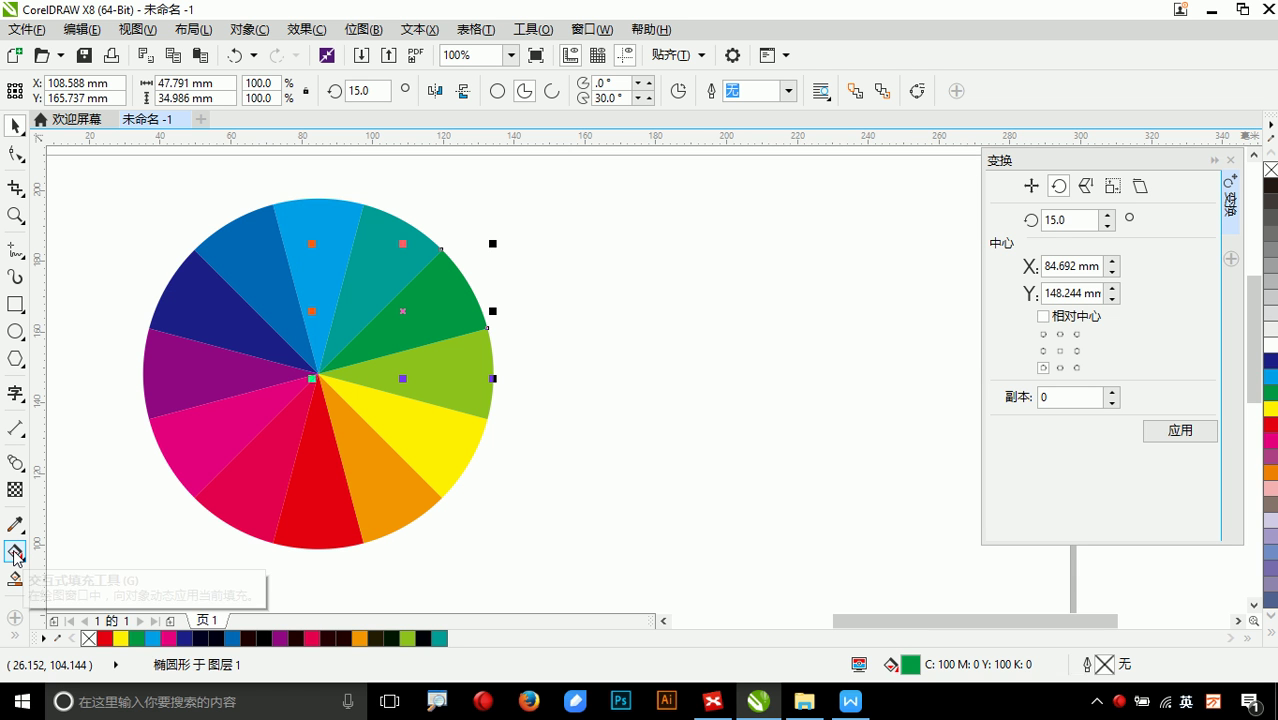
pyautogui.click(15, 551)
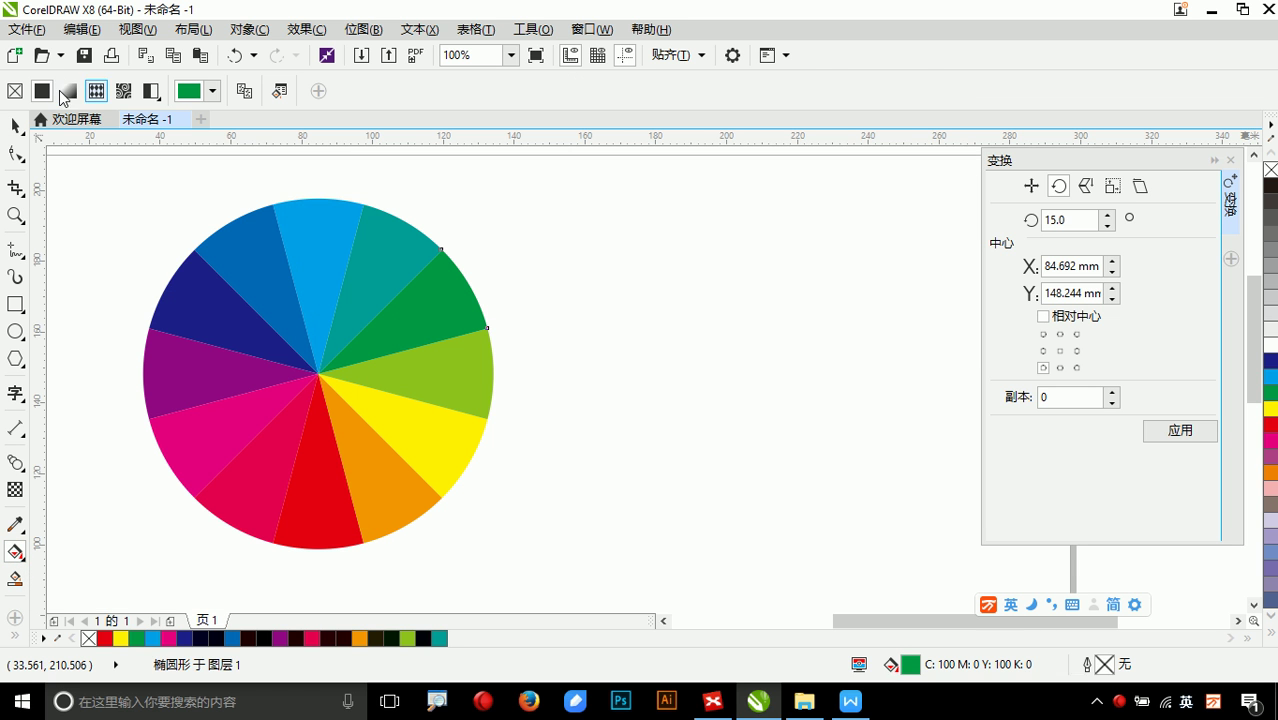
pyautogui.click(213, 93)
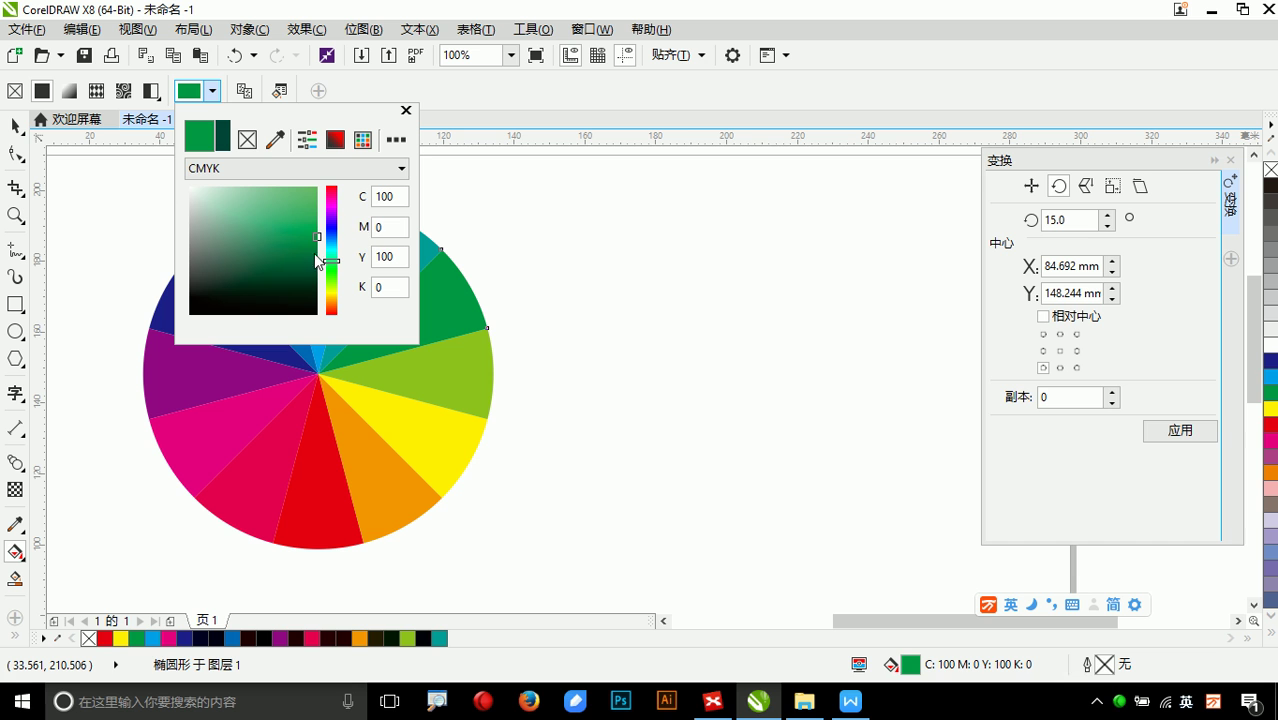
pyautogui.press('Escape')
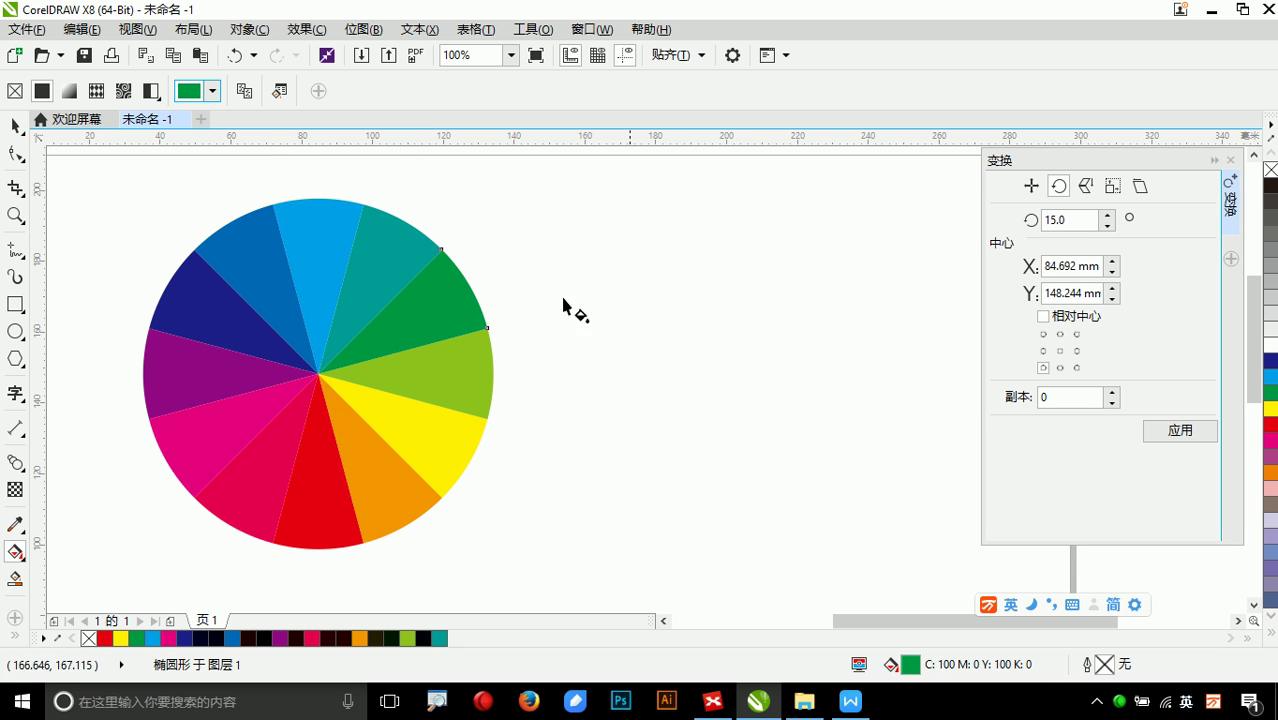
pyautogui.click(15, 125)
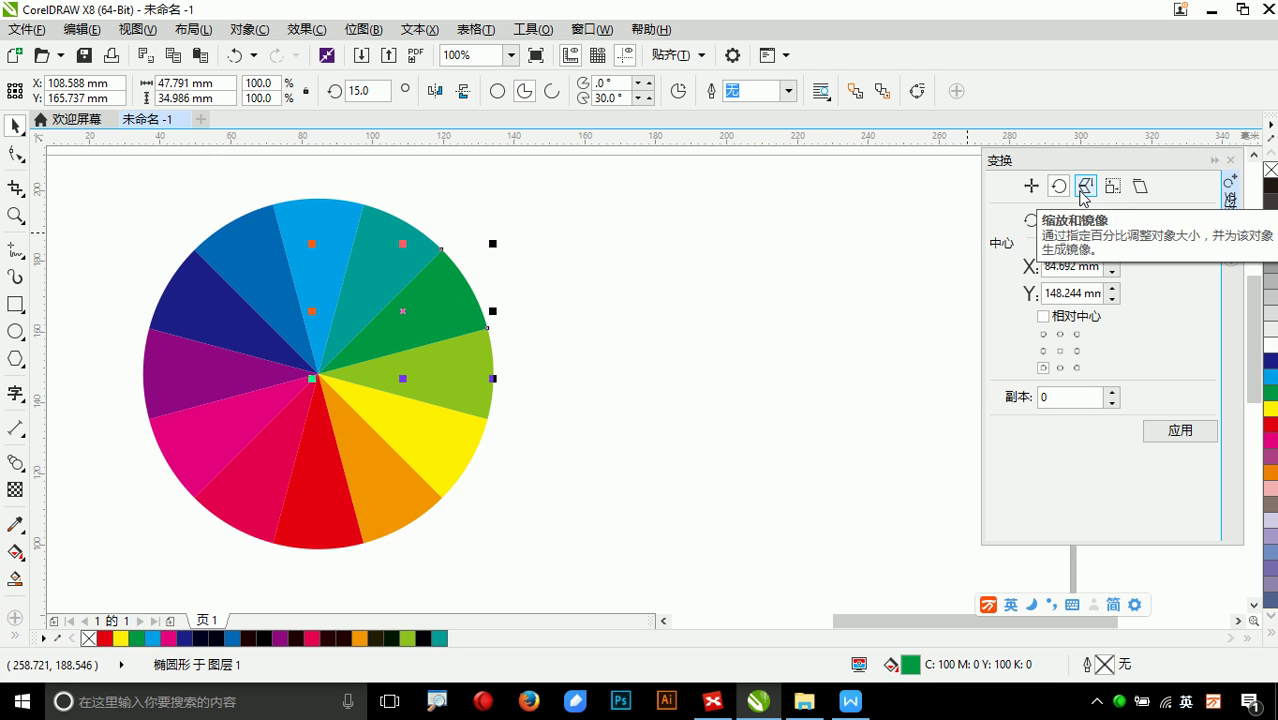
# - Draw a rectangle about 81 by 62 mm in the empty page area to the right of the wheel
pyautogui.click(1238, 621)
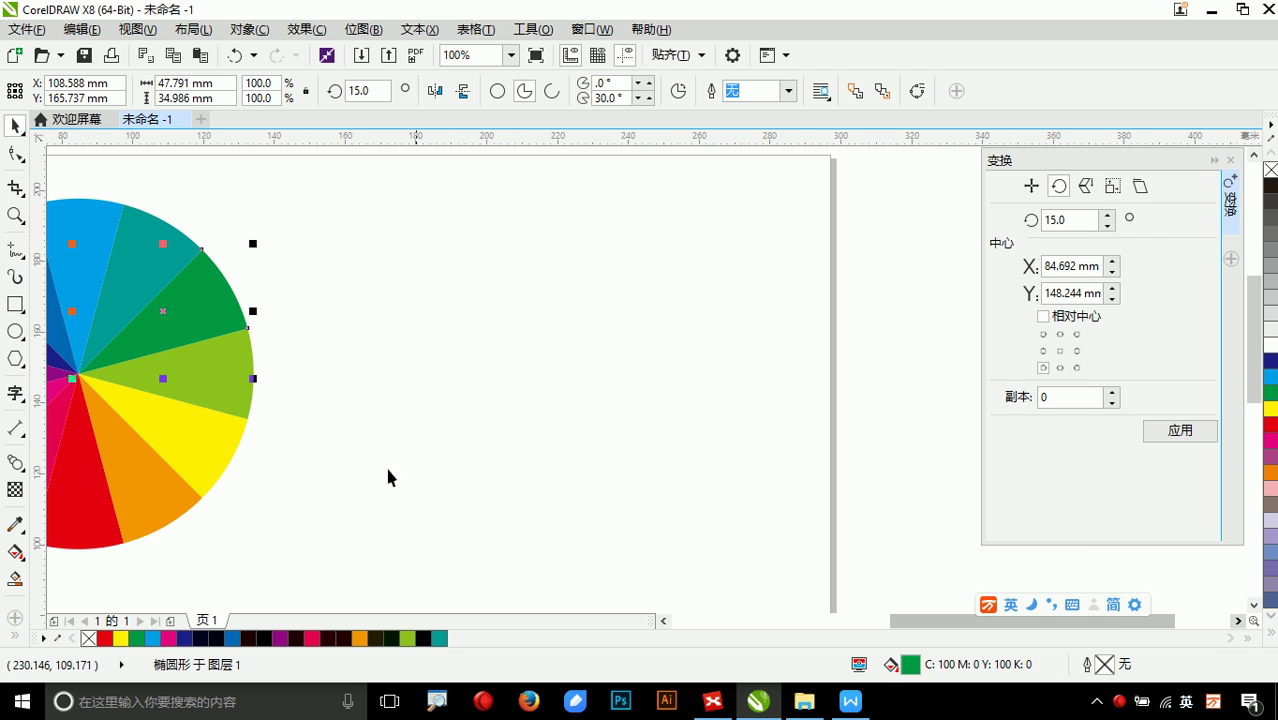
pyautogui.click(15, 304)
pyautogui.moveTo(424, 246); pyautogui.dragTo(713, 464)
# - Convert the rectangle to curves and delete its upper-left node to form a right triangle
pyautogui.click(15, 156)
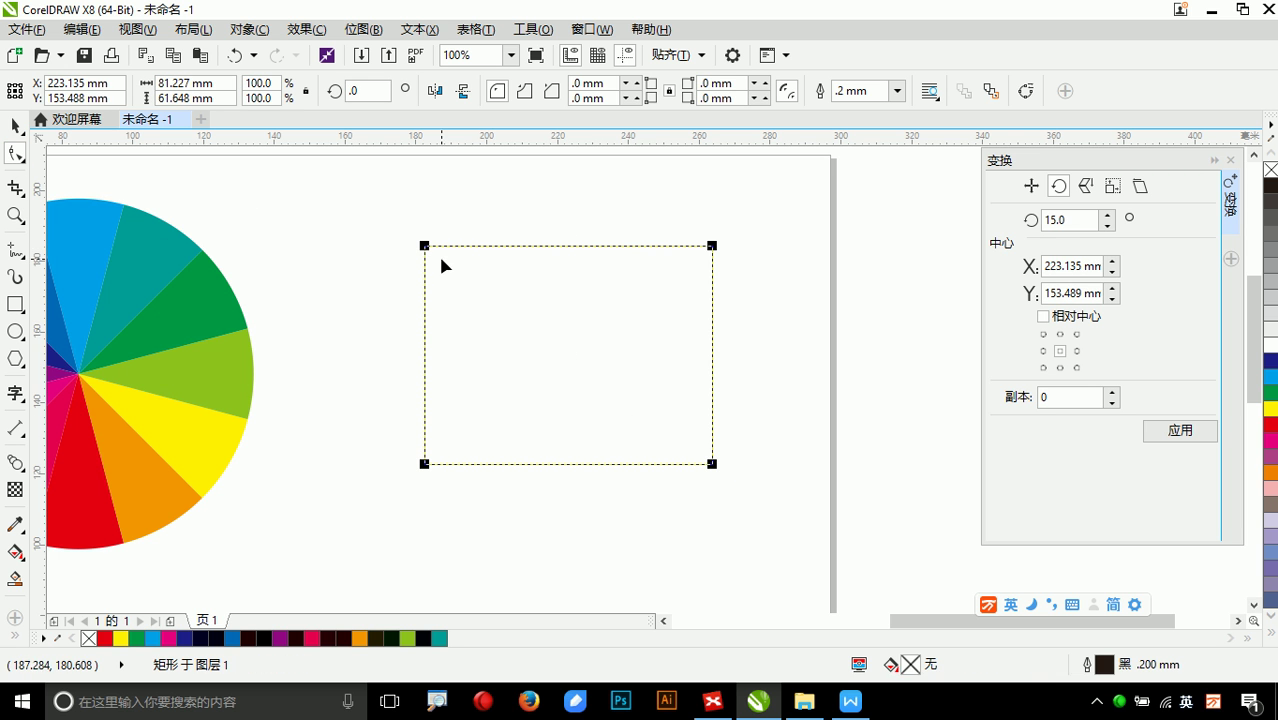
pyautogui.click(248, 29)
pyautogui.moveTo(315, 386)
pyautogui.click(300, 407)
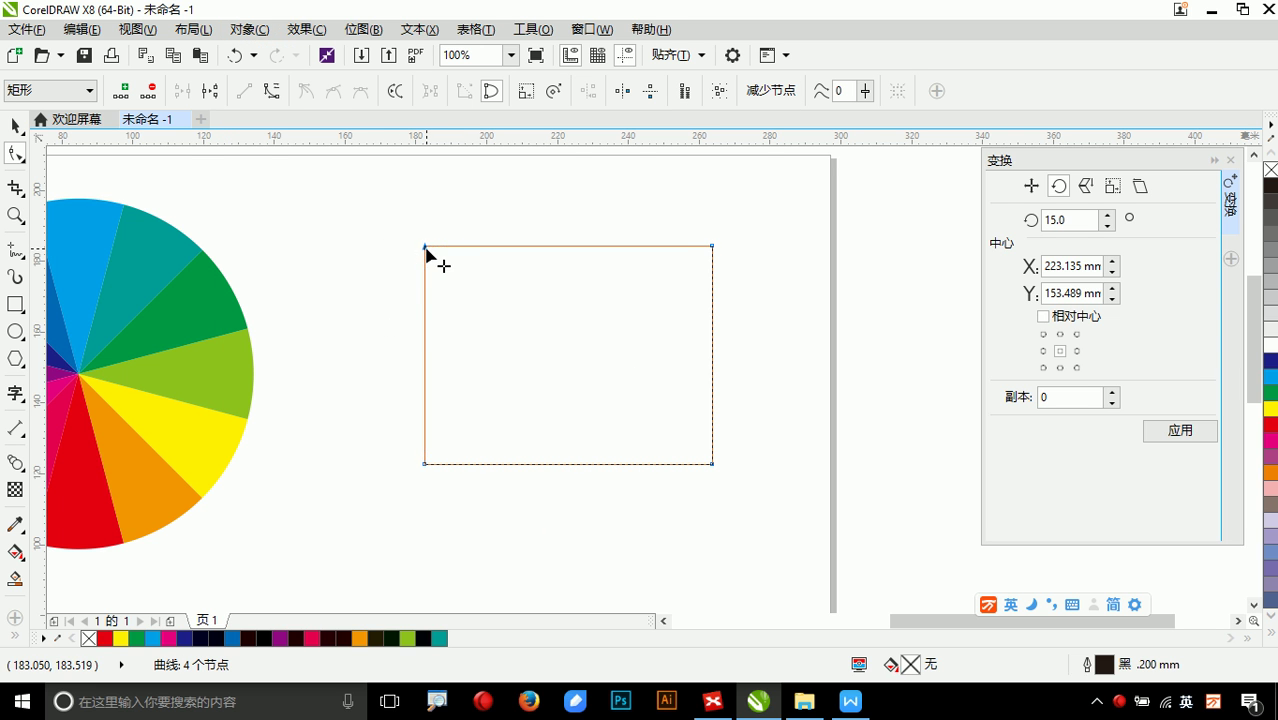
pyautogui.doubleClick(425, 248)
pyautogui.press('space')
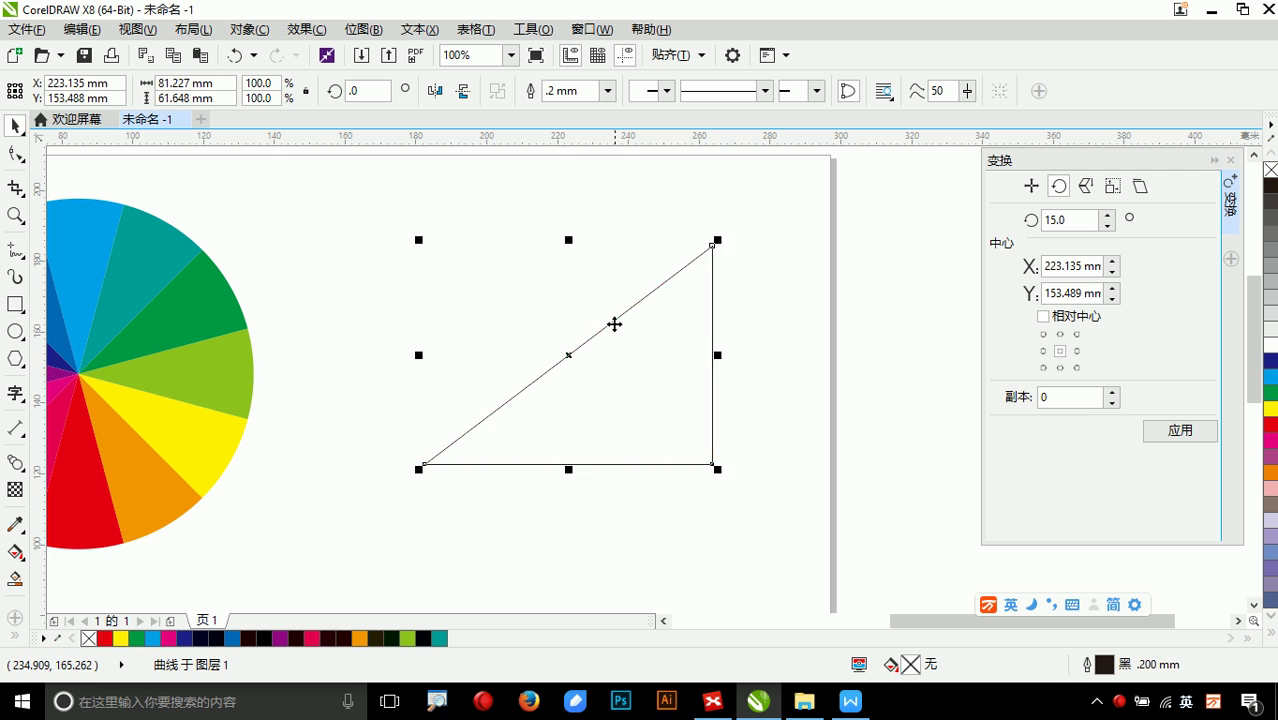
# - Switch the transform docker to Scale and Mirror and move the triangle beside the wheel, centred at about X 177, Y 126 mm
pyautogui.moveTo(573, 355); pyautogui.dragTo(1005, 225)
pyautogui.click(1085, 186)
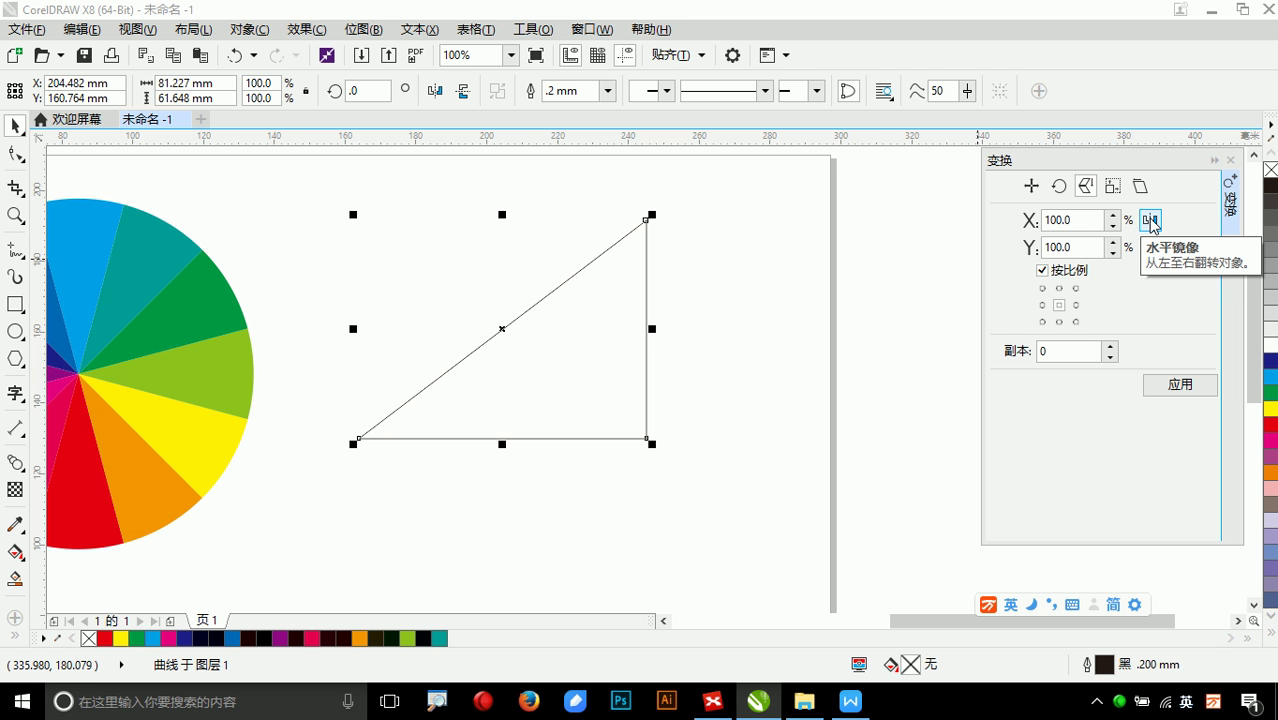
pyautogui.scroll(-1, 388, 382)
pyautogui.moveTo(476, 360); pyautogui.dragTo(410, 438)
pyautogui.scroll(-1, 445, 258)
pyautogui.scroll(1, 402, 408)
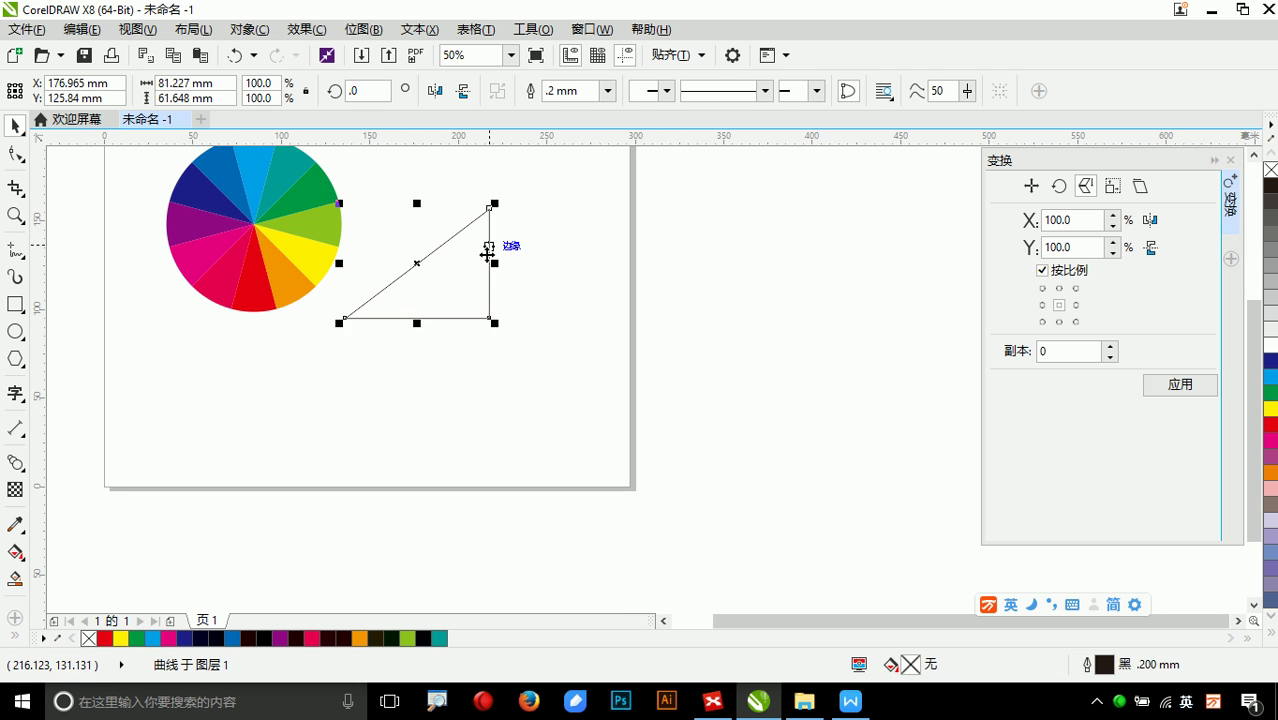
# - Scale the triangle down proportionally to about 31 by 23 mm beside the colour wheel
pyautogui.moveTo(497, 203); pyautogui.dragTo(432, 290)
pyautogui.scroll(2, 394, 300)
pyautogui.scroll(-1, 345, 257)
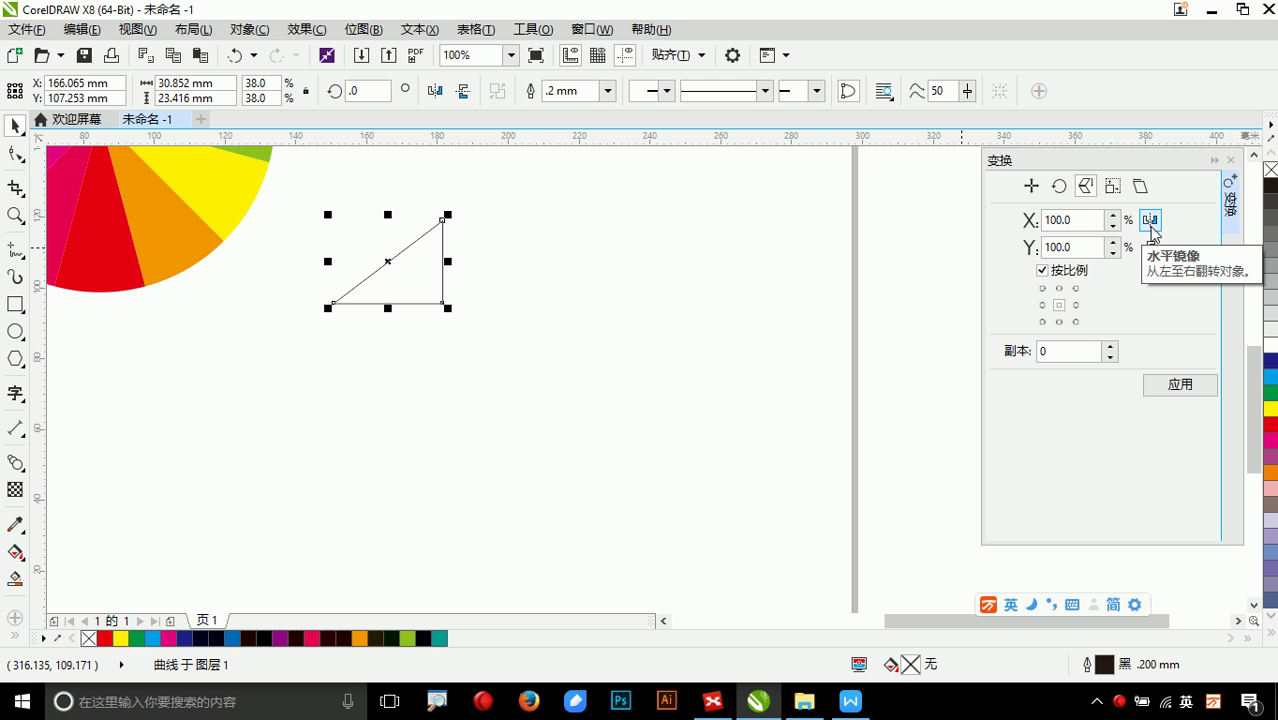
# - Mirror the triangle horizontally twice about its right-middle anchor and twice about its left-middle anchor, without copies
pyautogui.click(1151, 222)
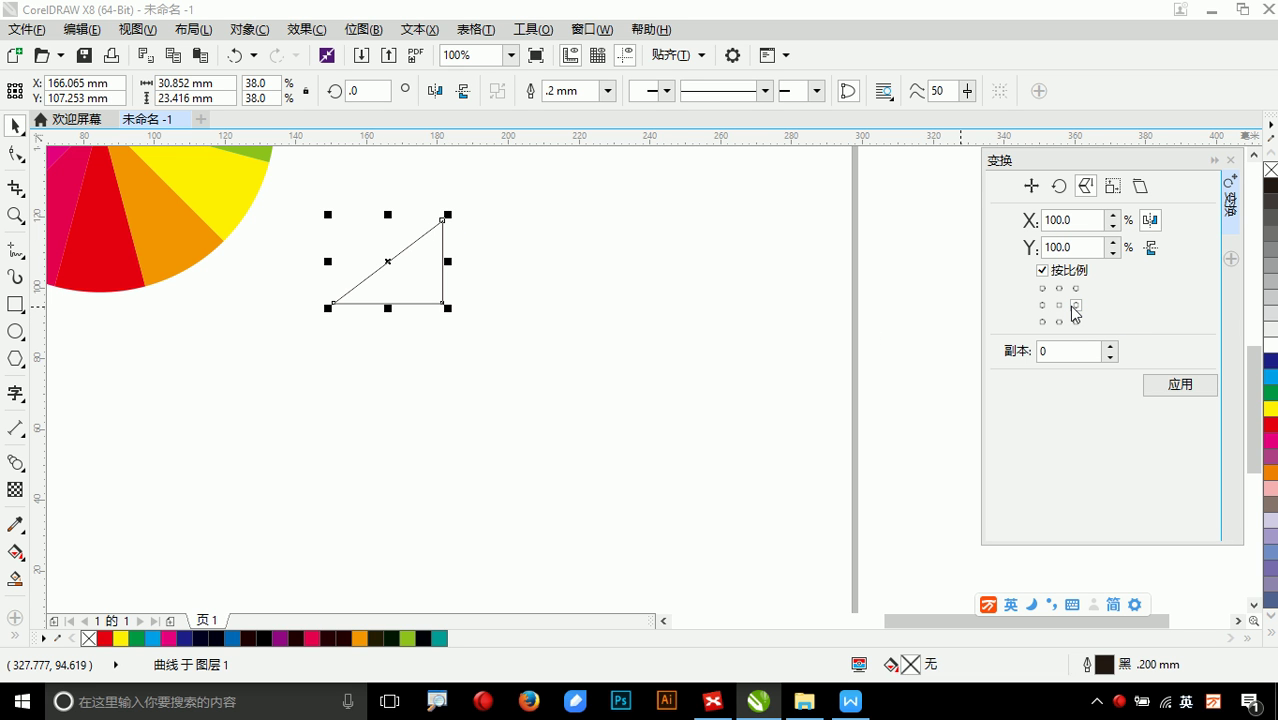
pyautogui.click(1164, 392)
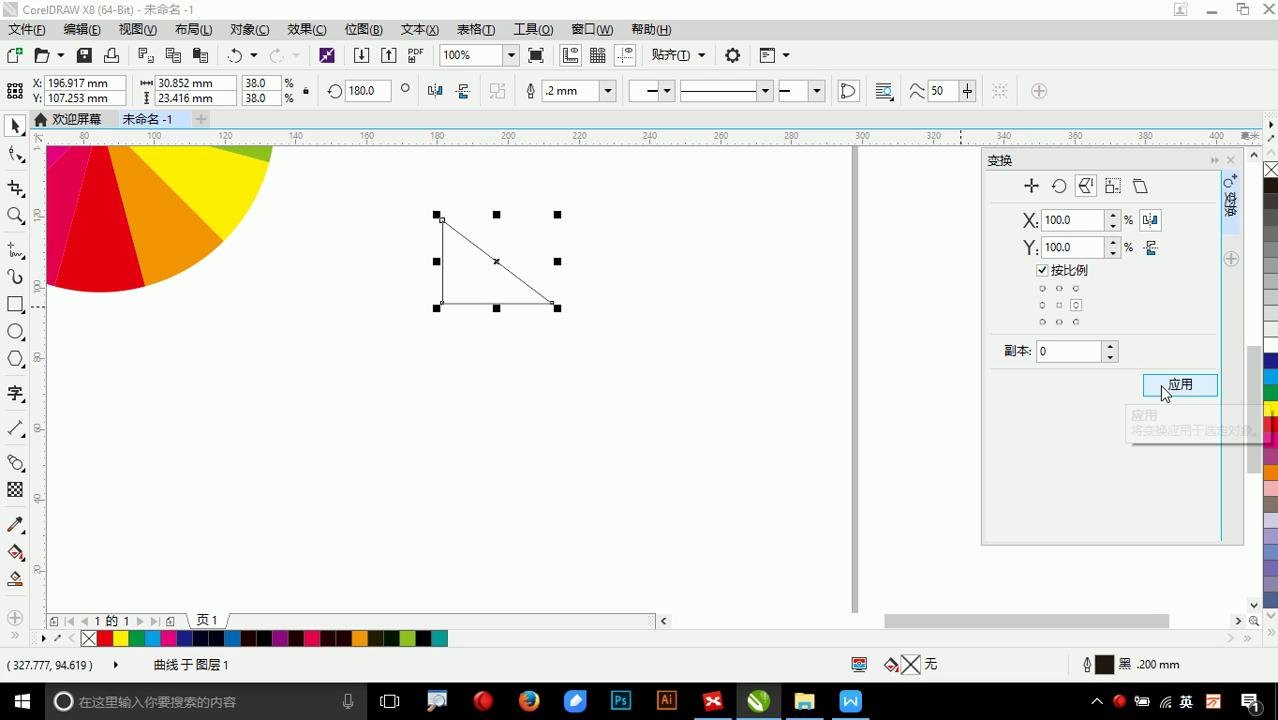
pyautogui.click(1165, 390)
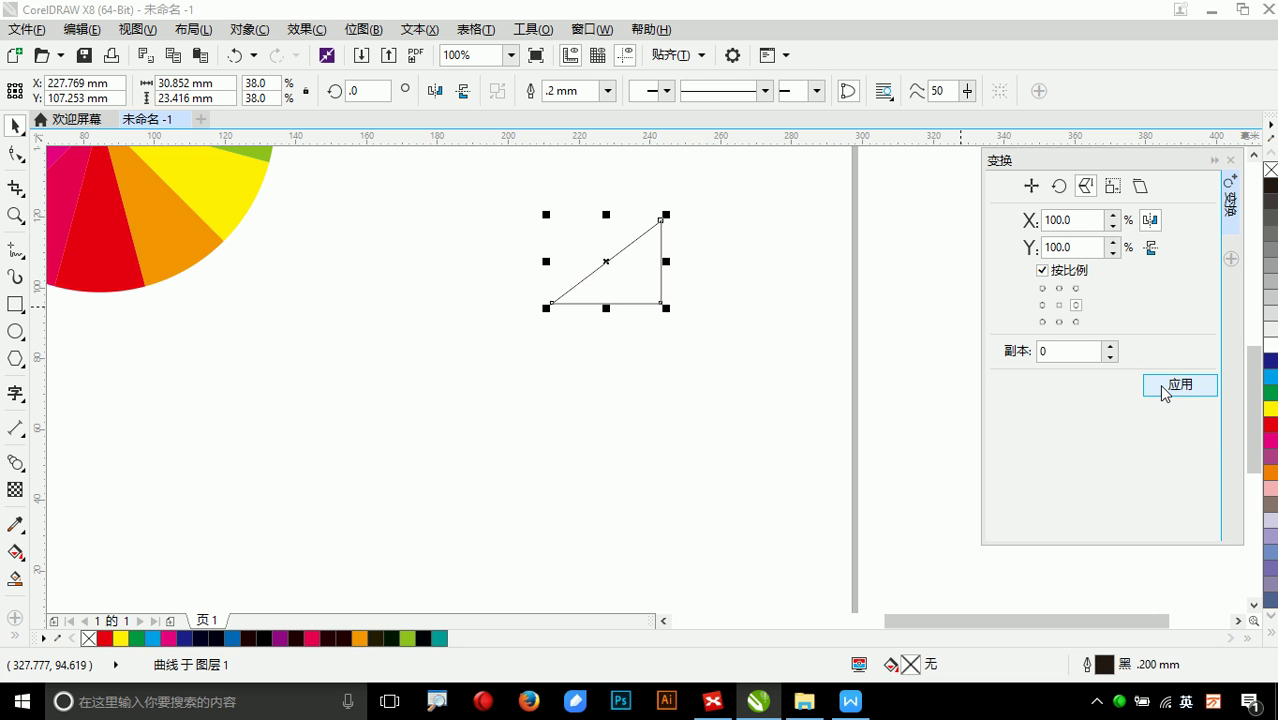
pyautogui.click(1041, 305)
pyautogui.click(1165, 392)
pyautogui.click(1166, 397)
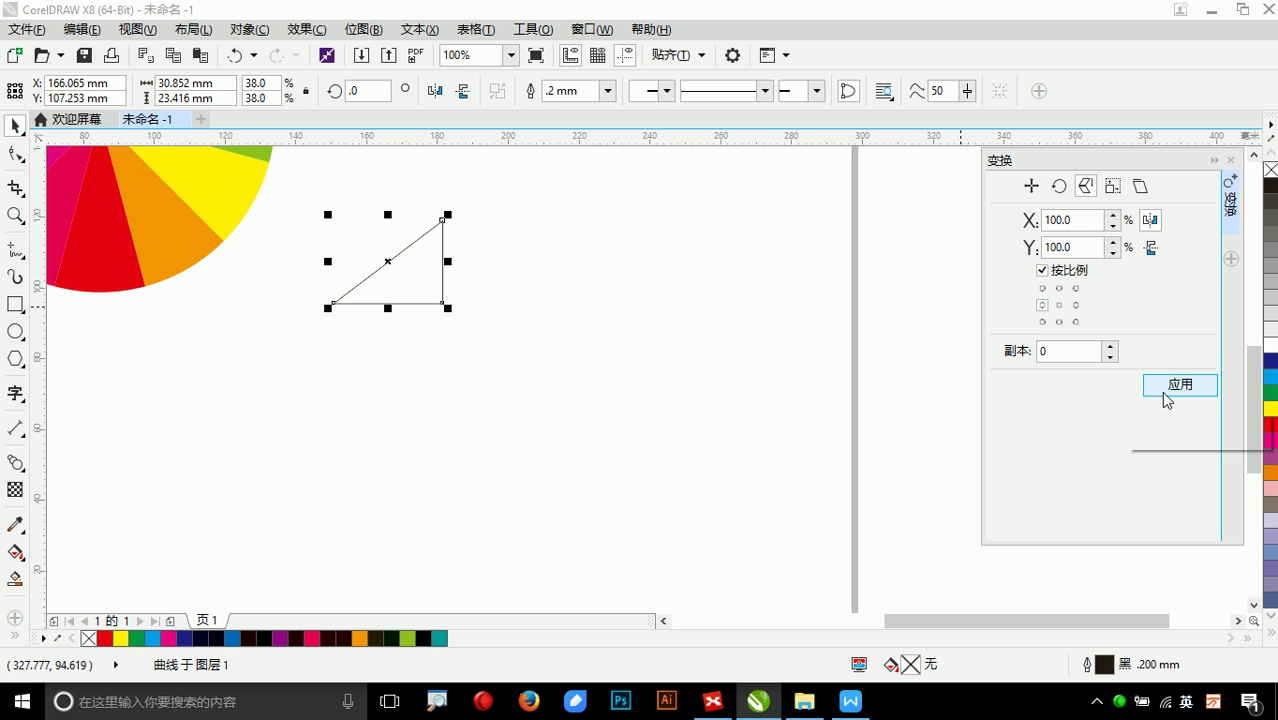
# - Set 3 copies, undo a trial horizontal mirroring about the left-middle anchor, and mirror the triangle about its right-middle anchor instead
pyautogui.click(1110, 346)
pyautogui.click(1110, 346)
pyautogui.click(1110, 346)
pyautogui.click(1152, 385)
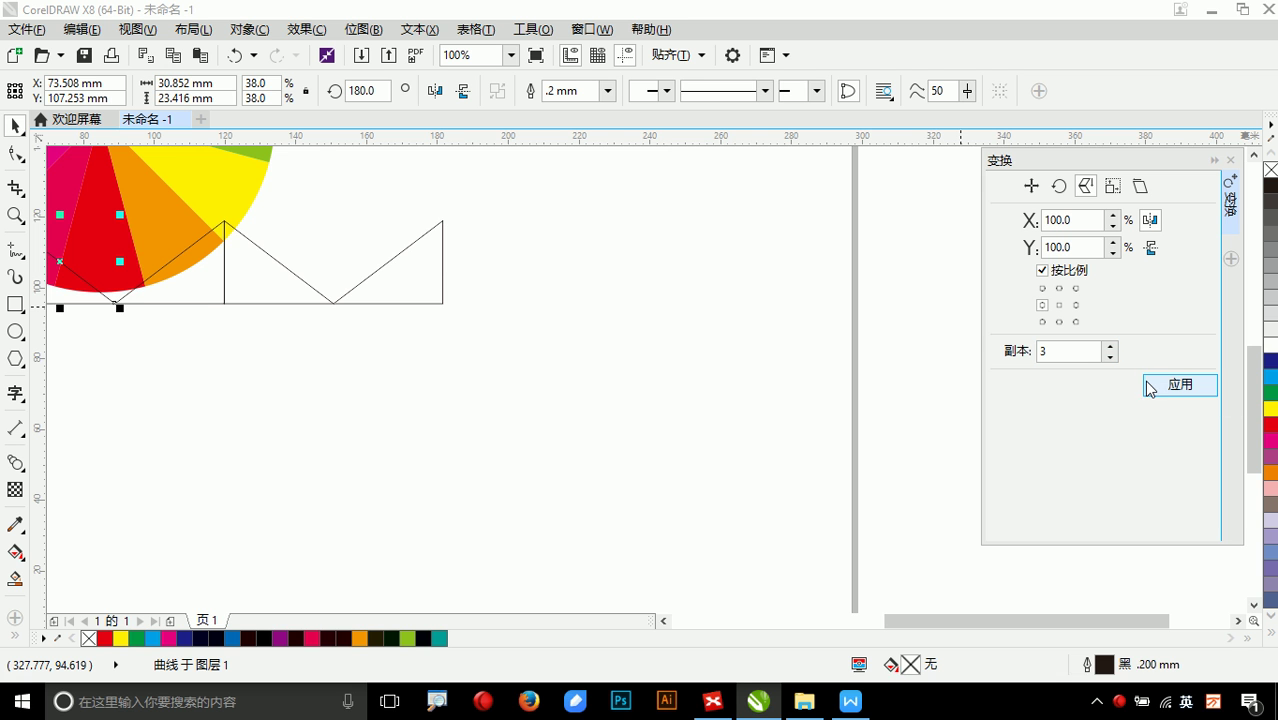
pyautogui.scroll(-2, 436, 340)
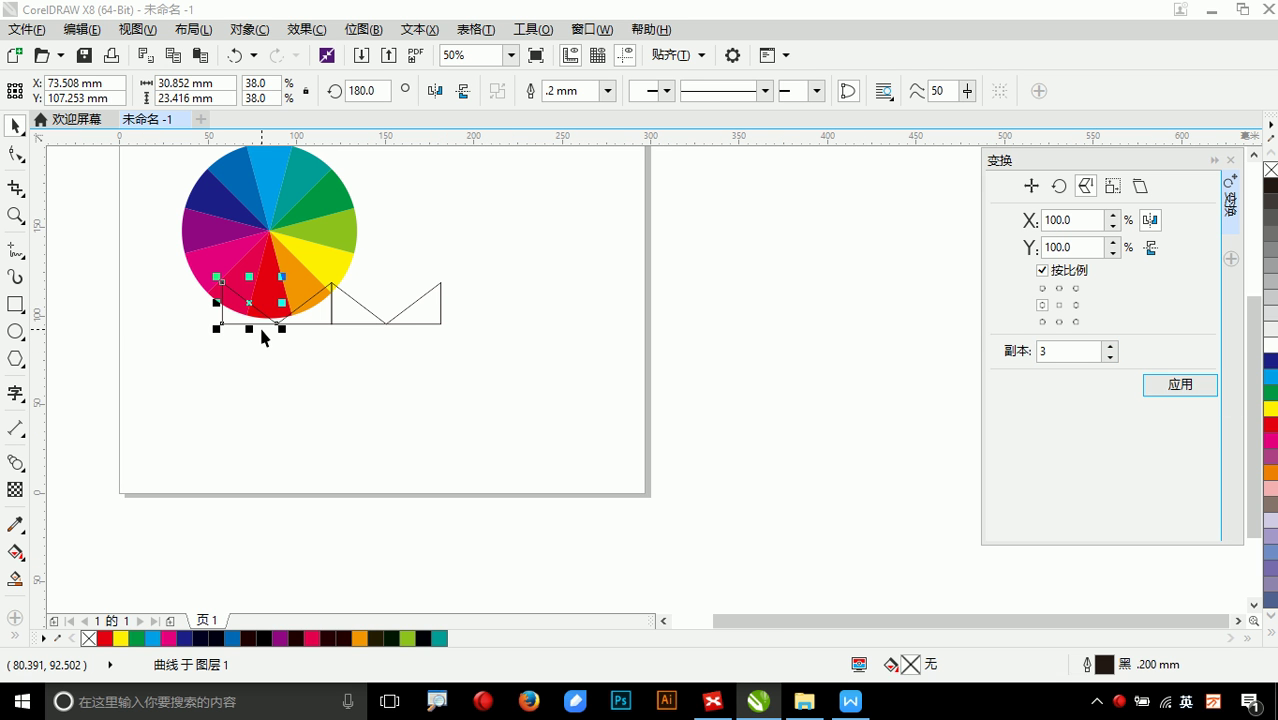
pyautogui.hotkey('ctrl', 'z')
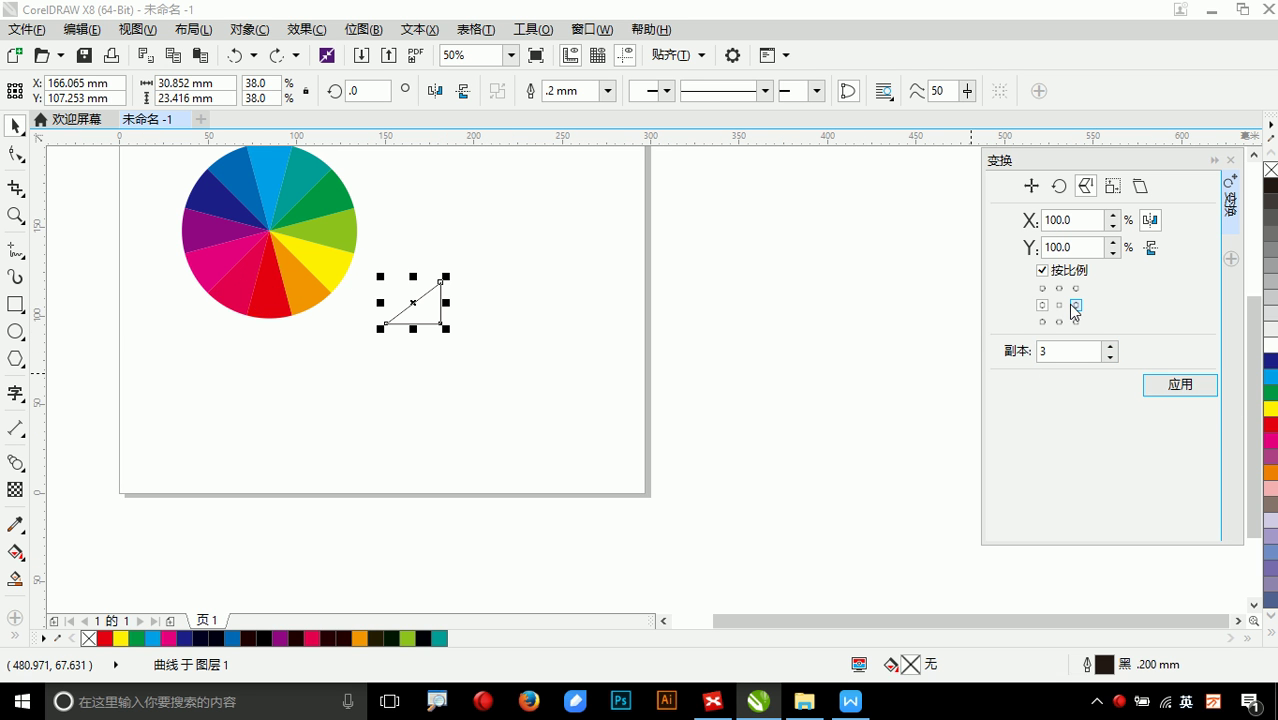
pyautogui.click(1159, 387)
pyautogui.click(572, 326)
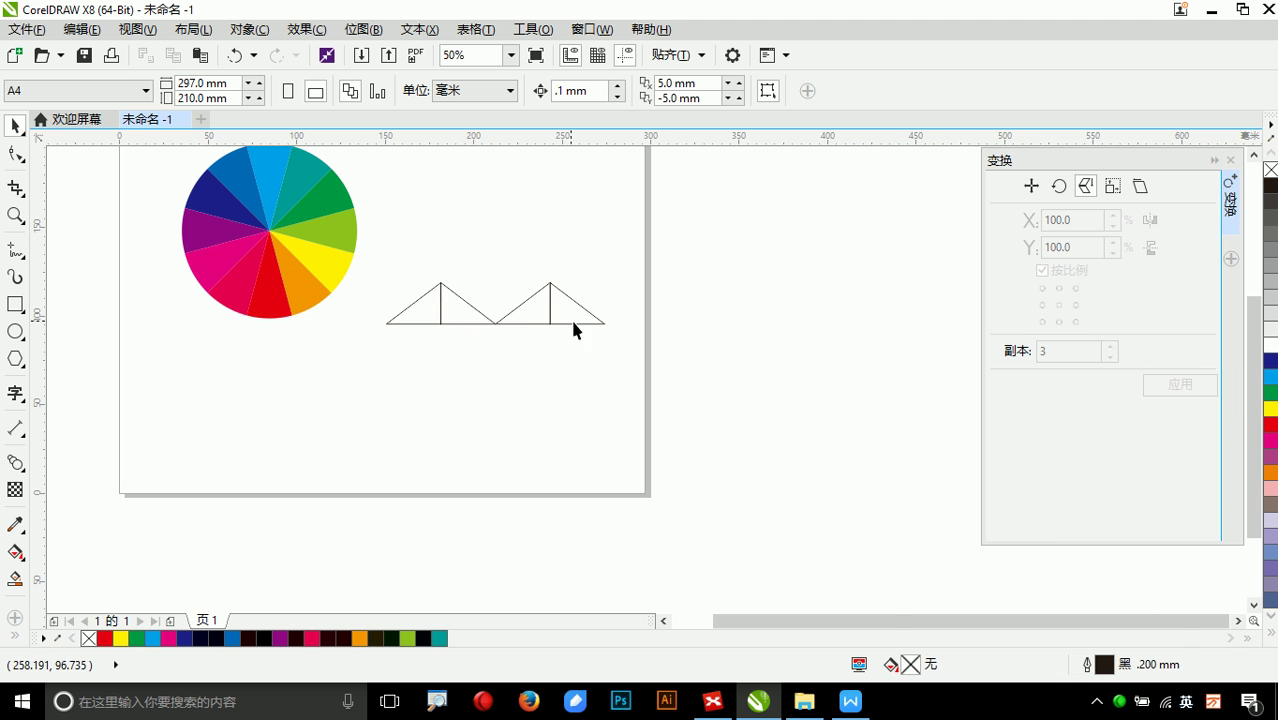
# - Drag two of the mirrored triangles out of the row and undo both moves
pyautogui.scroll(2, 500, 324)
pyautogui.click(380, 301)
pyautogui.moveTo(265, 288); pyautogui.dragTo(490, 297)
pyautogui.moveTo(372, 289); pyautogui.dragTo(542, 314)
pyautogui.hotkey('ctrl', 'z')
pyautogui.hotkey('ctrl', 'z')
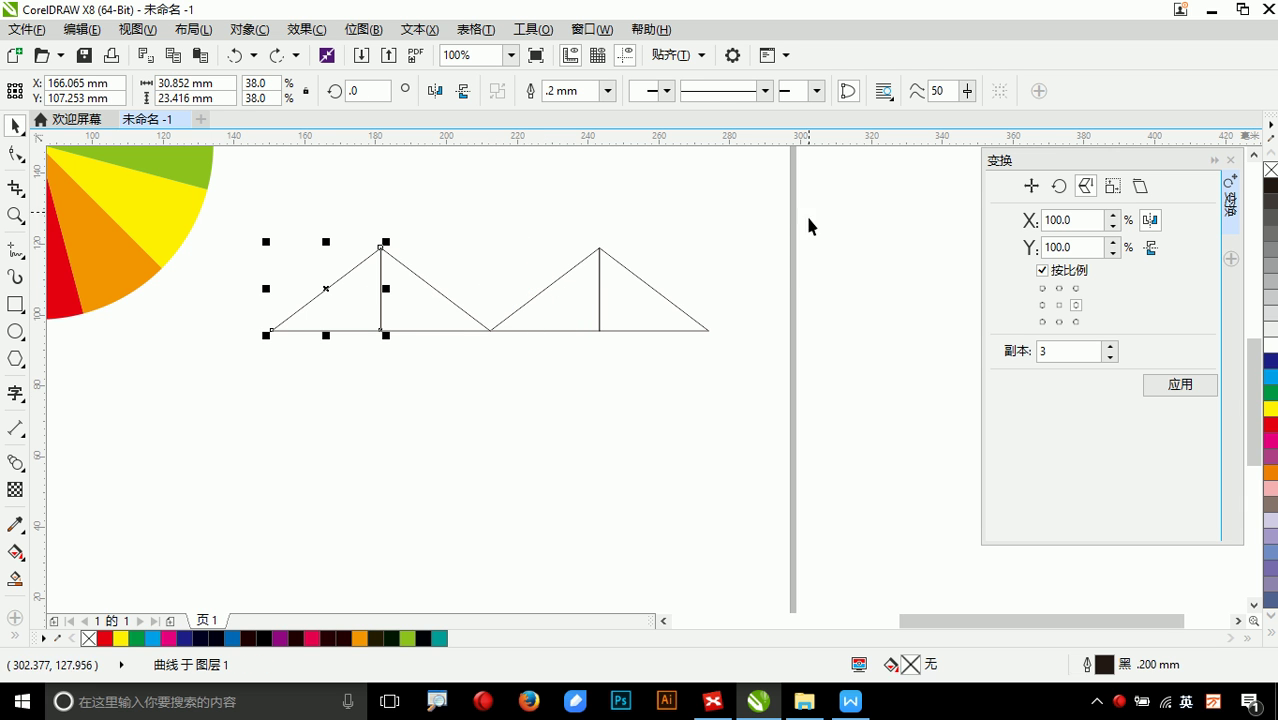
# - Mirror the row of four triangles vertically about its bottom-middle anchor with 3 copies
pyautogui.moveTo(807, 220); pyautogui.dragTo(132, 420)
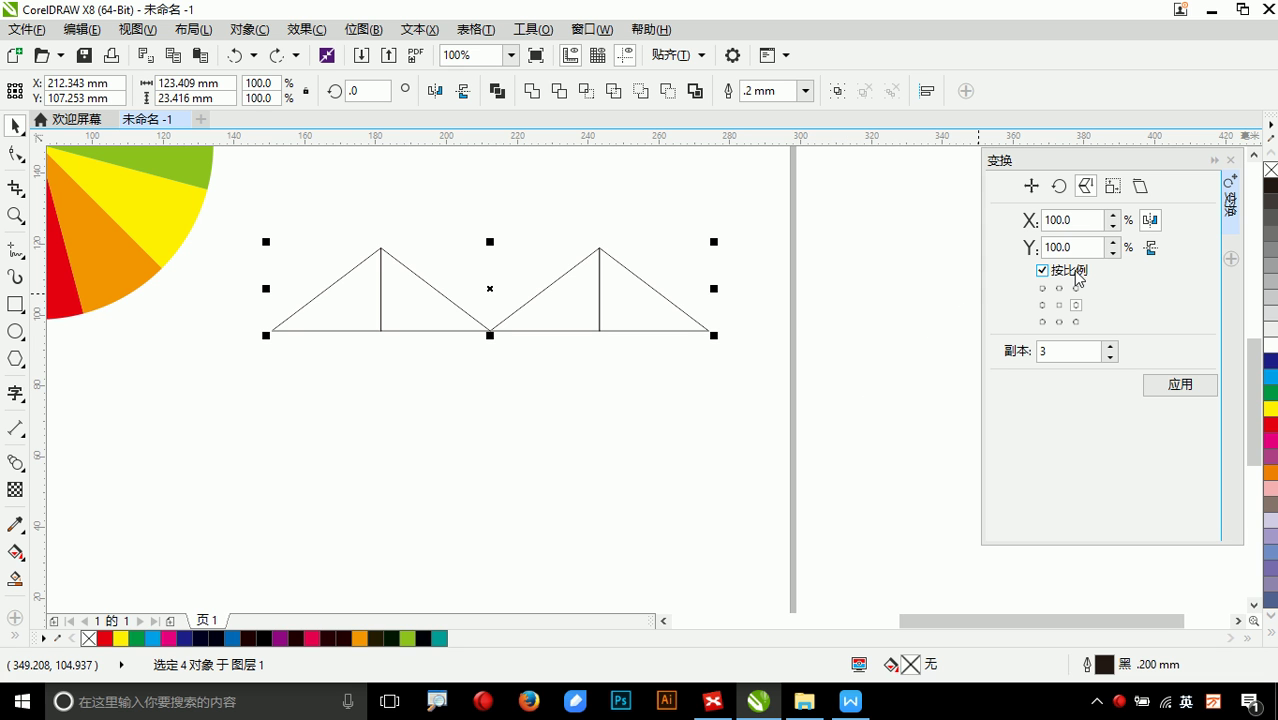
pyautogui.click(1153, 252)
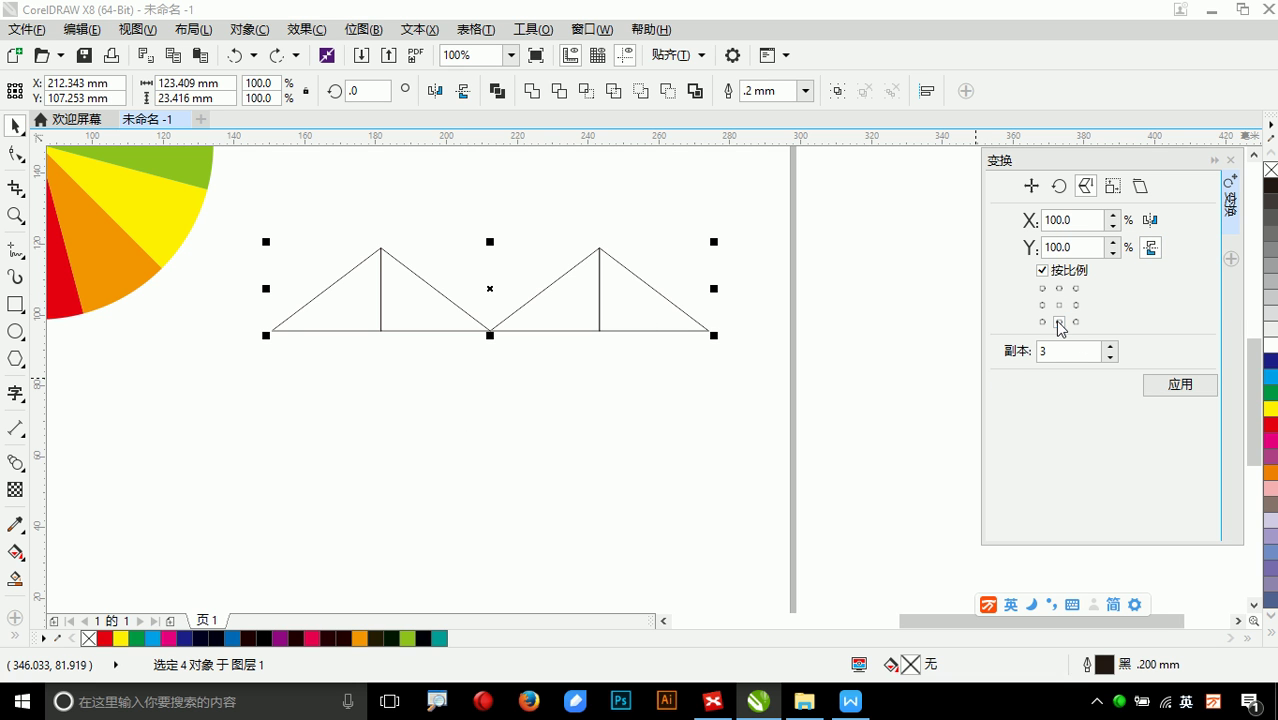
pyautogui.click(1172, 387)
pyautogui.scroll(-1, 656, 420)
pyautogui.scroll(1, 622, 462)
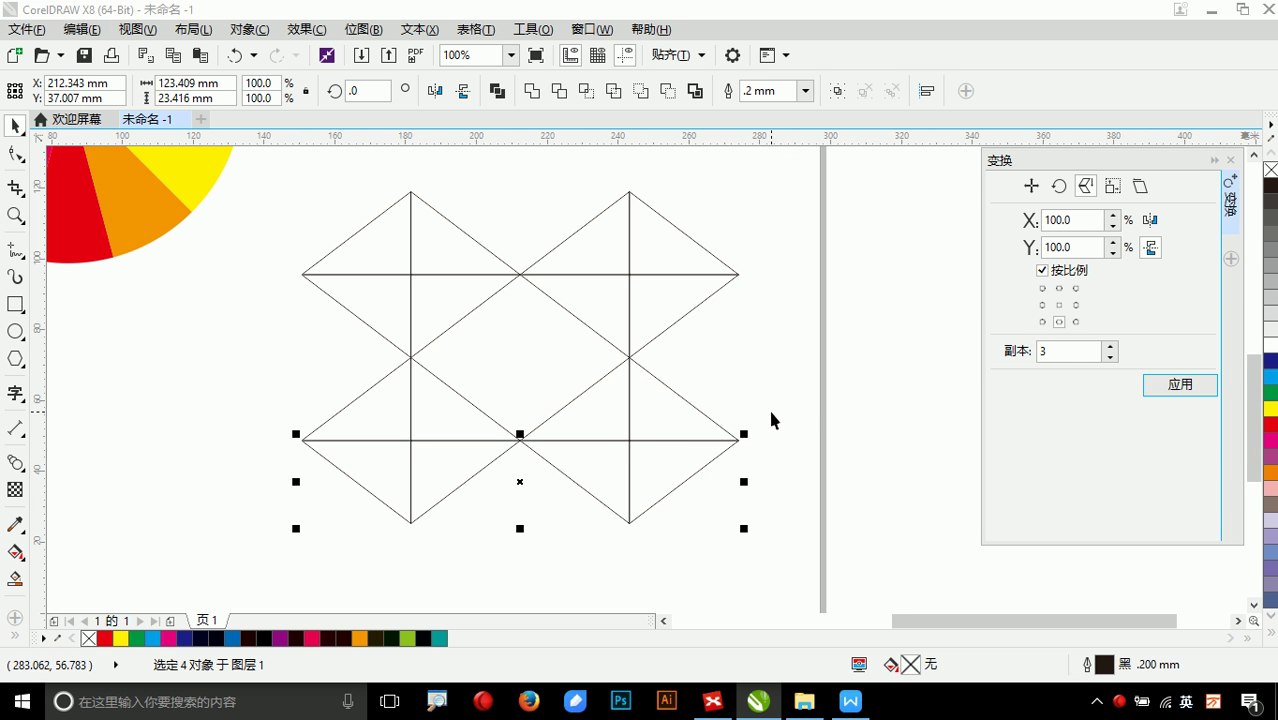
pyautogui.scroll(-1, 643, 352)
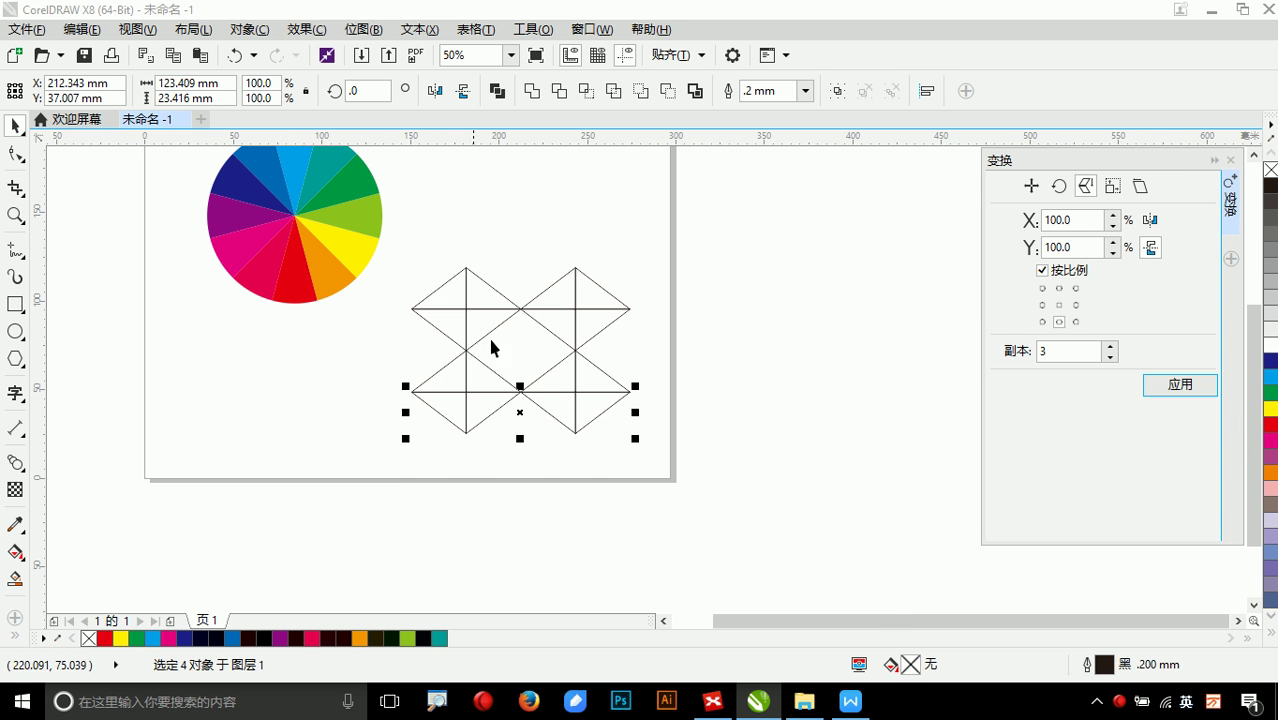
# - Mirror the whole block of 16 triangles horizontally about its right-middle anchor with 3 copies
pyautogui.moveTo(707, 254); pyautogui.dragTo(385, 488)
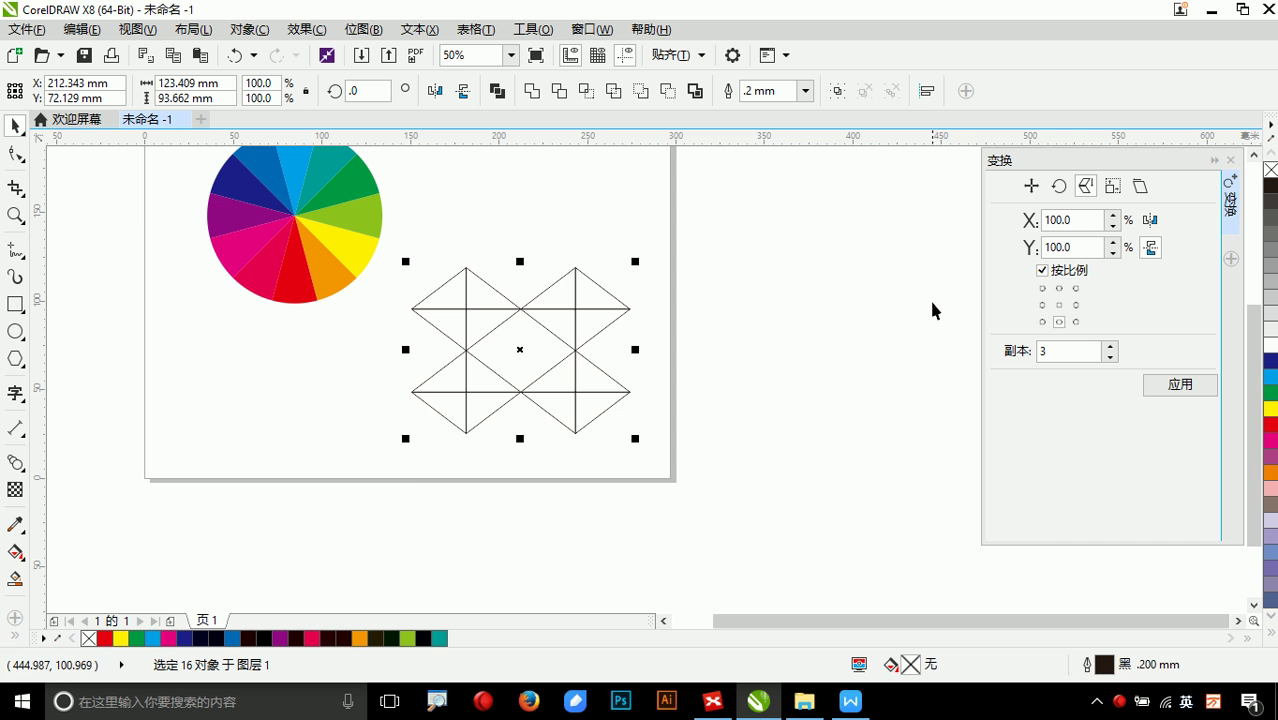
pyautogui.click(1076, 305)
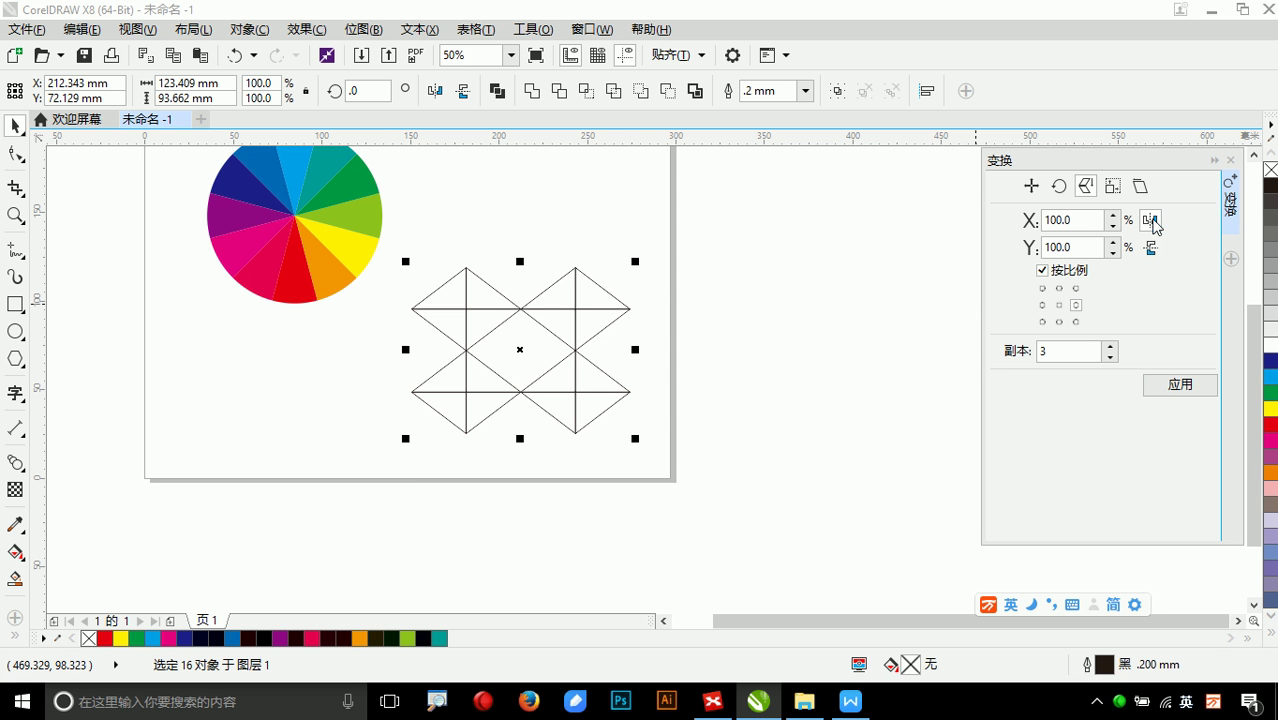
pyautogui.click(1173, 382)
pyautogui.scroll(-1, 725, 402)
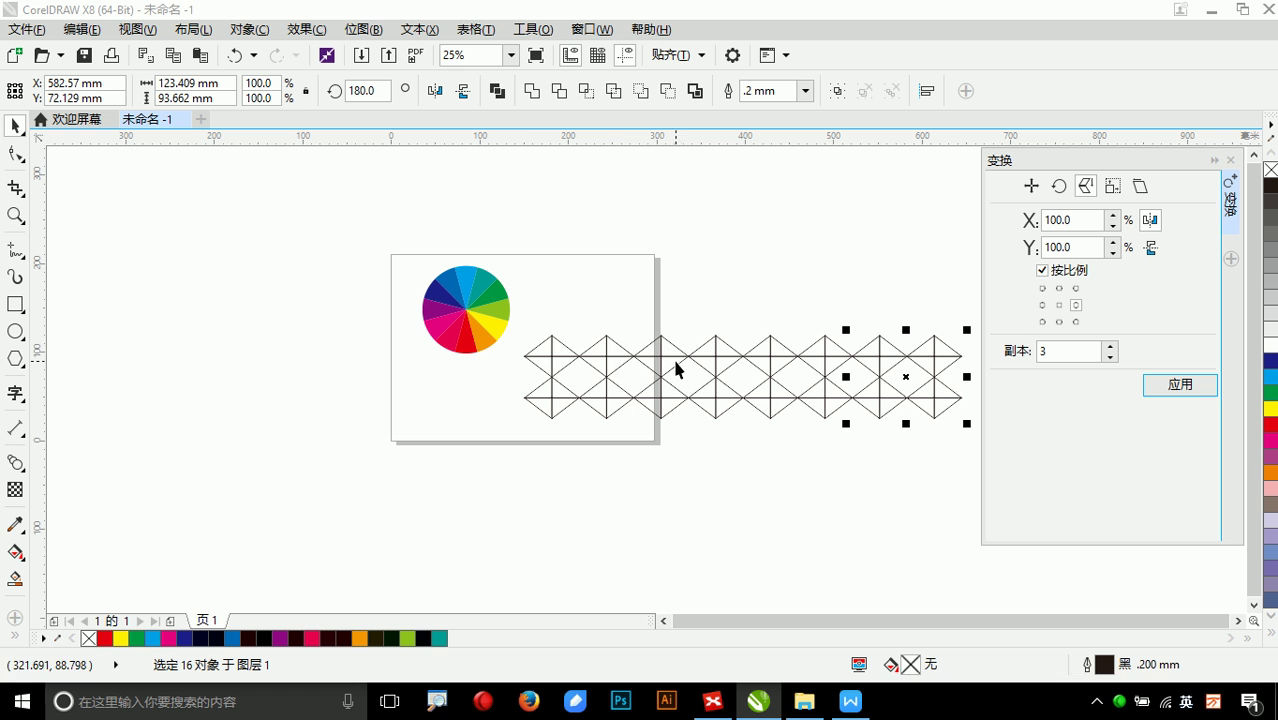
# - Mirror the full band of 64 triangles vertically about its bottom-middle anchor with 3 copies, then deselect the pattern
pyautogui.moveTo(485, 442); pyautogui.dragTo(975, 322)
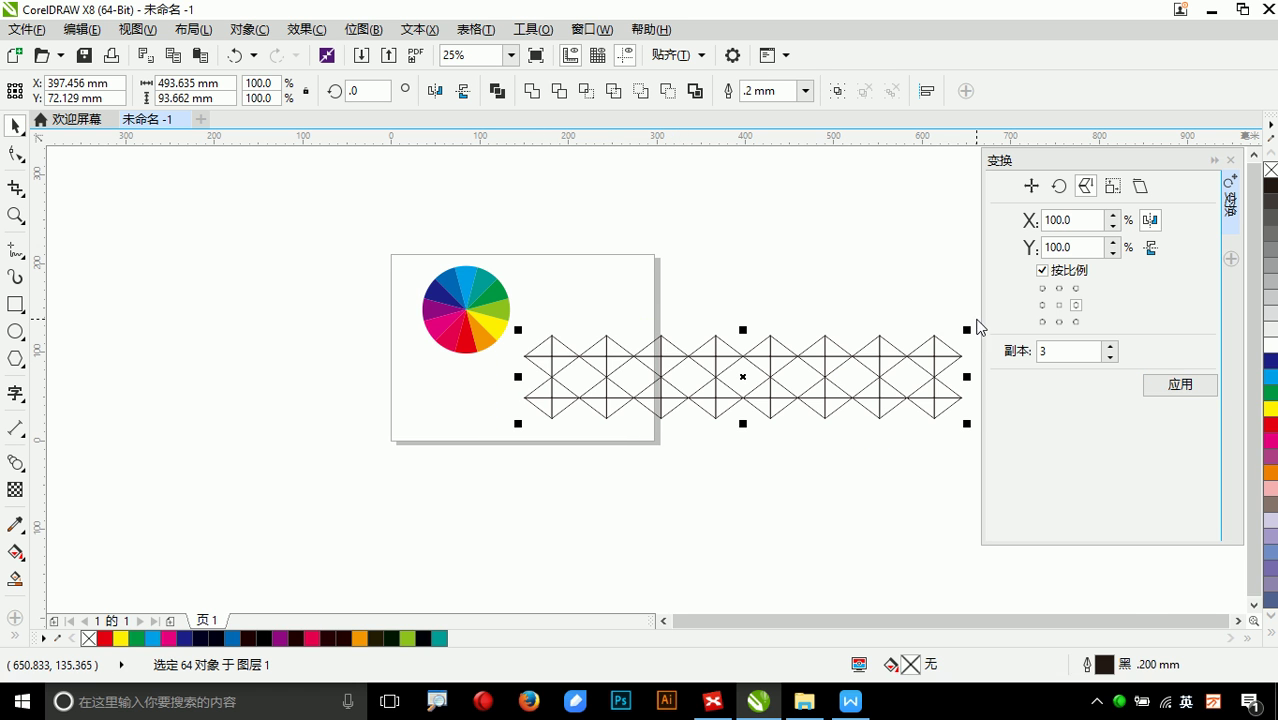
pyautogui.click(1150, 247)
pyautogui.click(1150, 219)
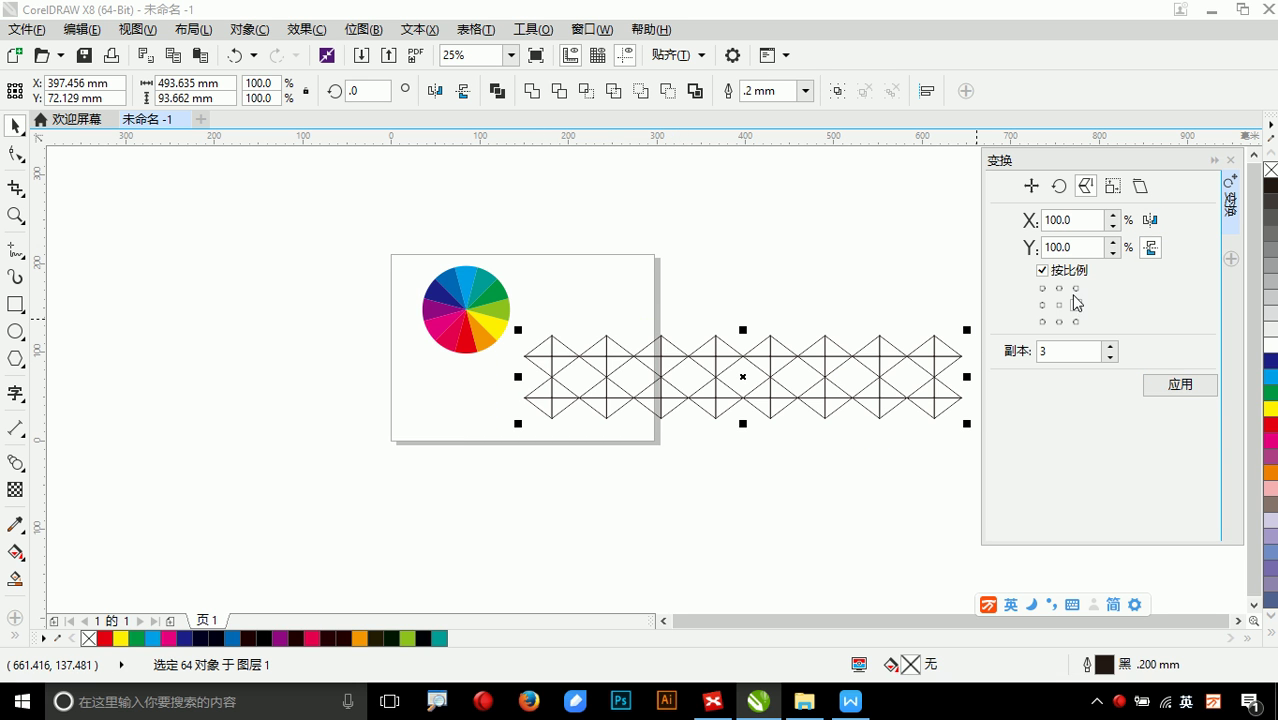
pyautogui.click(1059, 321)
pyautogui.click(1172, 385)
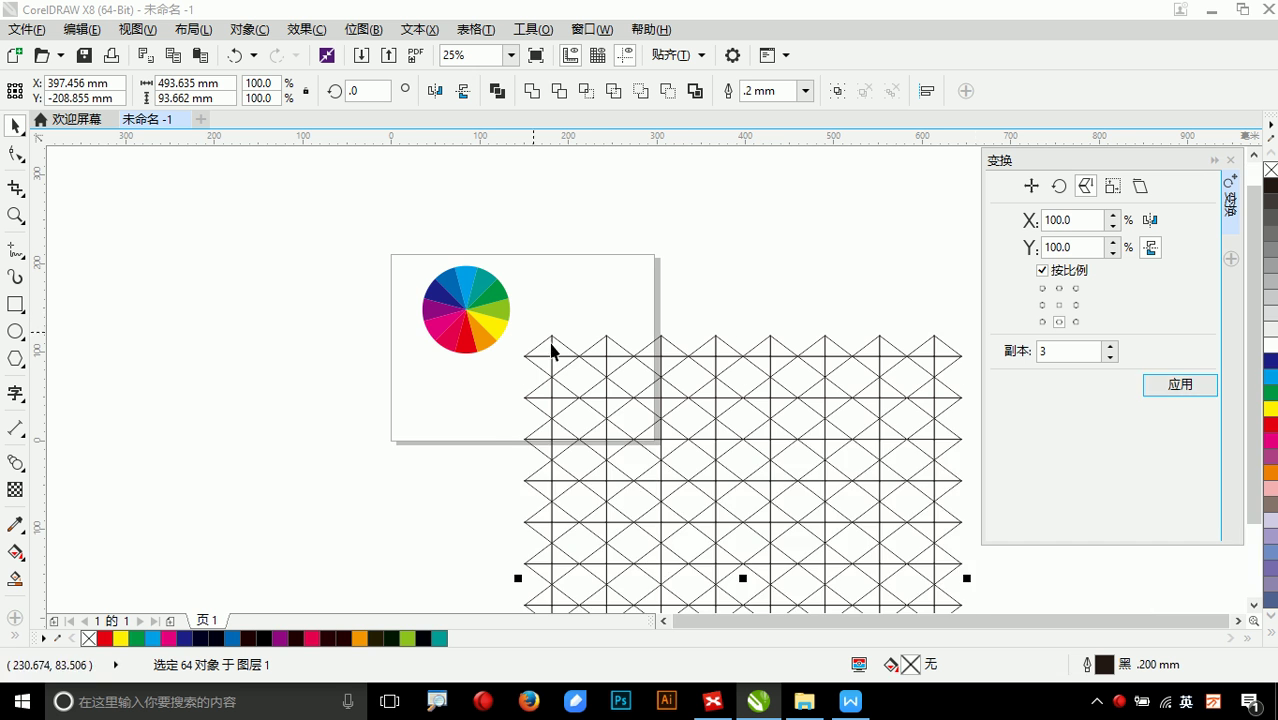
pyautogui.scroll(-1, 555, 342)
pyautogui.moveTo(832, 500); pyautogui.dragTo(514, 300)
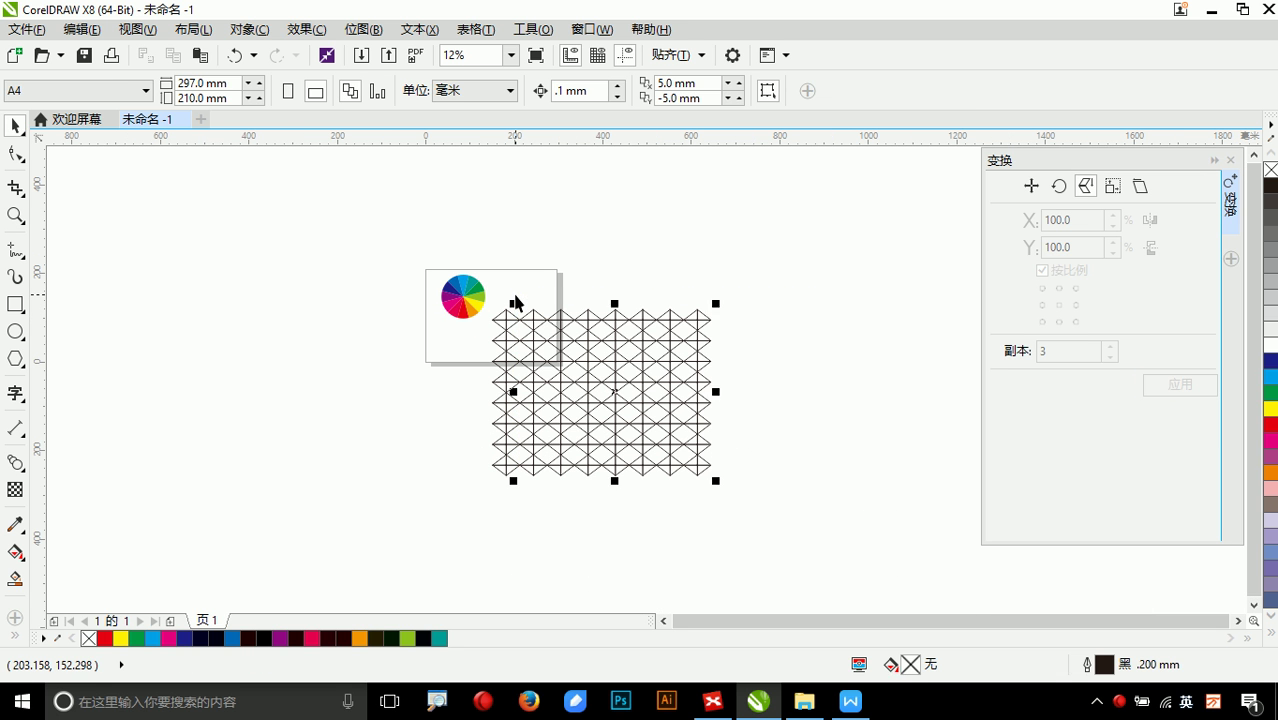
pyautogui.click(500, 310)
pyautogui.scroll(1, 703, 370)
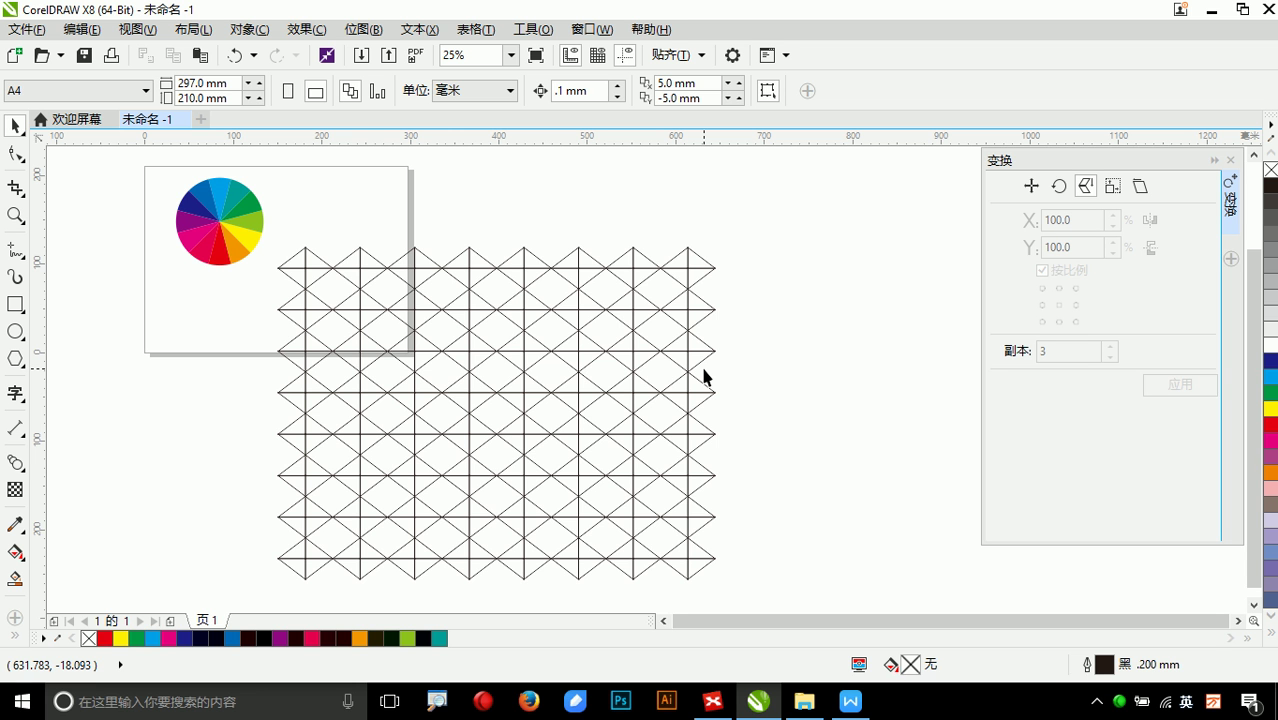
# - Delete all the mirrored copies in the pattern, keeping only the original triangle
pyautogui.moveTo(771, 223); pyautogui.dragTo(296, 576)
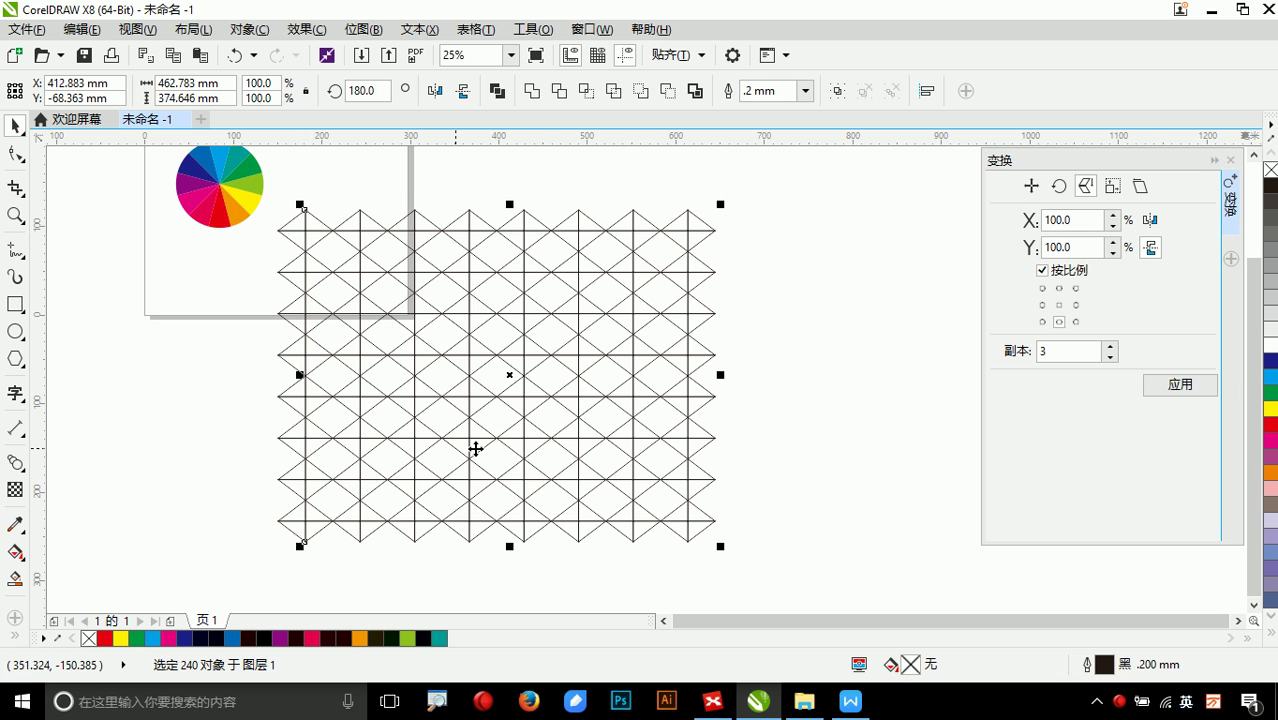
pyautogui.press('Delete')
pyautogui.moveTo(482, 574); pyautogui.dragTo(141, 226)
pyautogui.press('Delete')
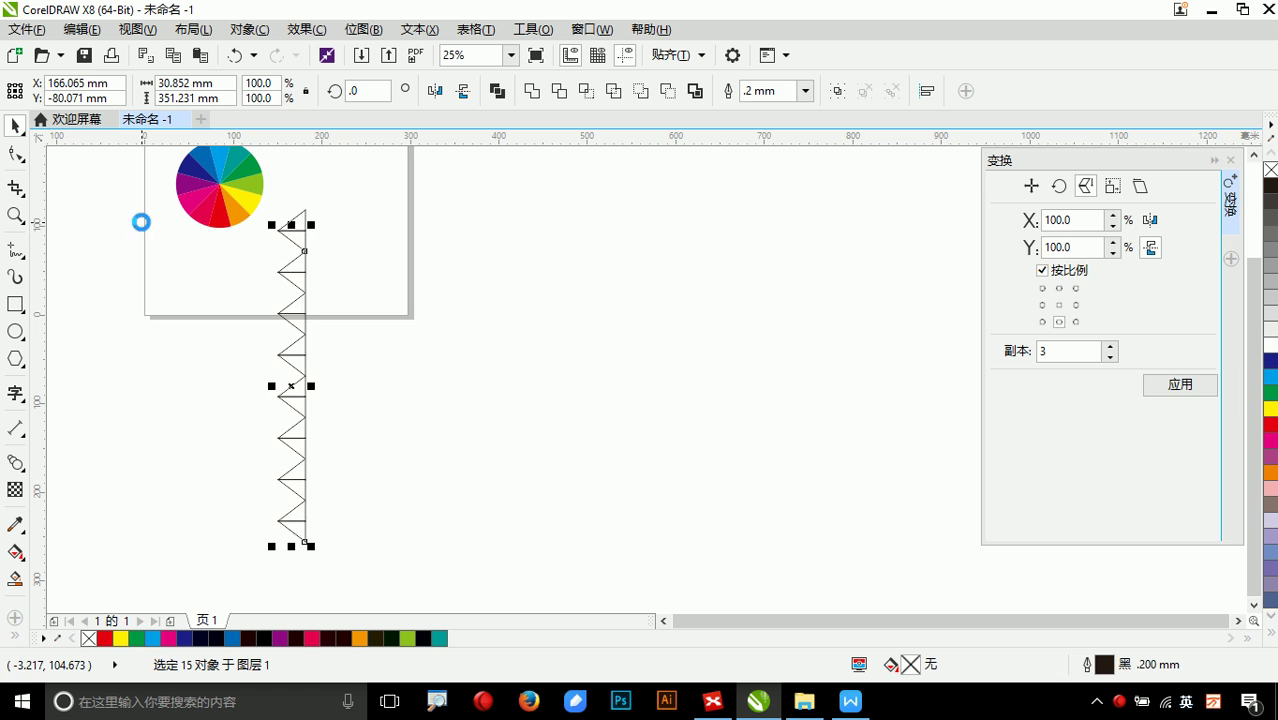
# - Create 3 vertically mirrored copies of the triangle below it, scaling each proportionally by 50%
pyautogui.scroll(2, 272, 189)
pyautogui.click(340, 318)
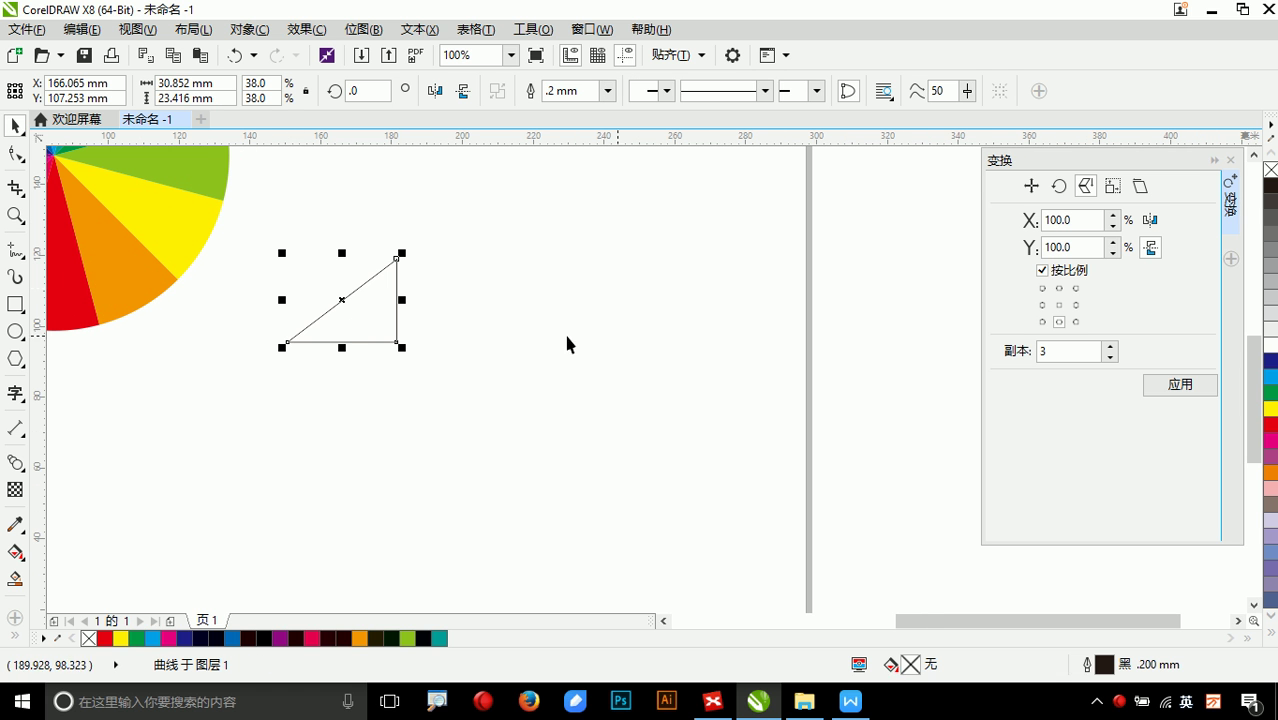
pyautogui.doubleClick(1093, 247)
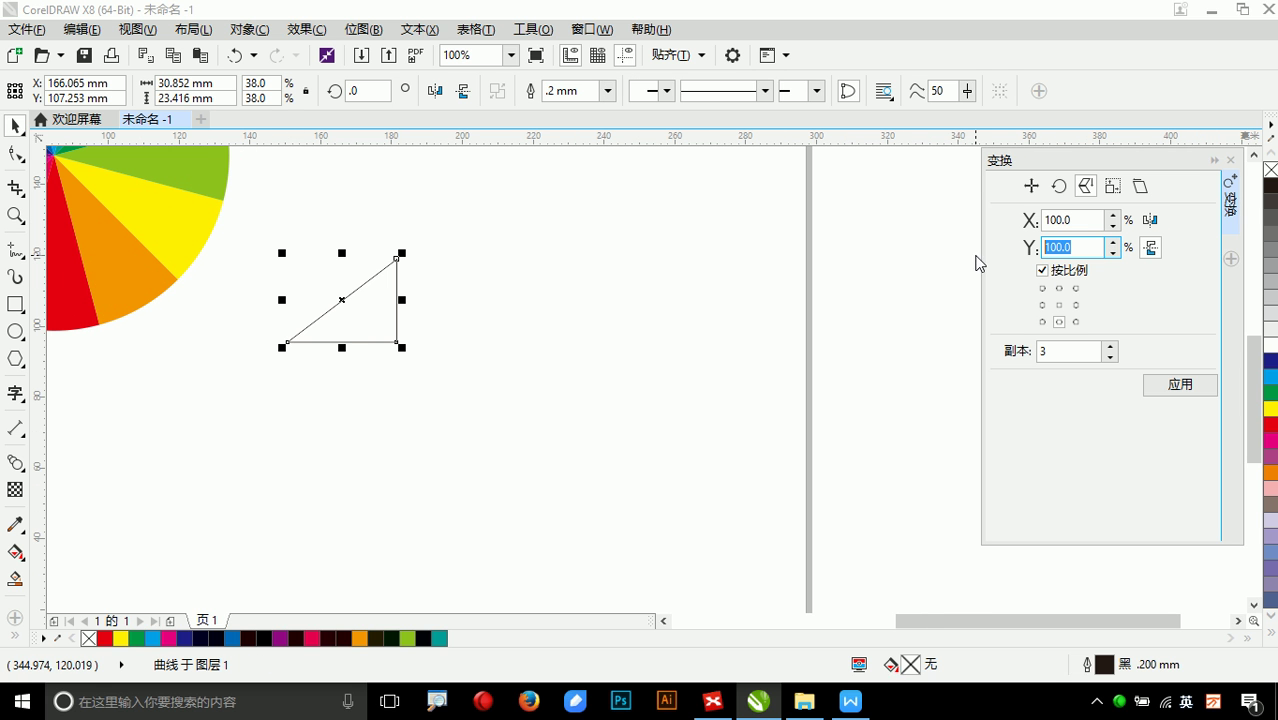
pyautogui.write('50')
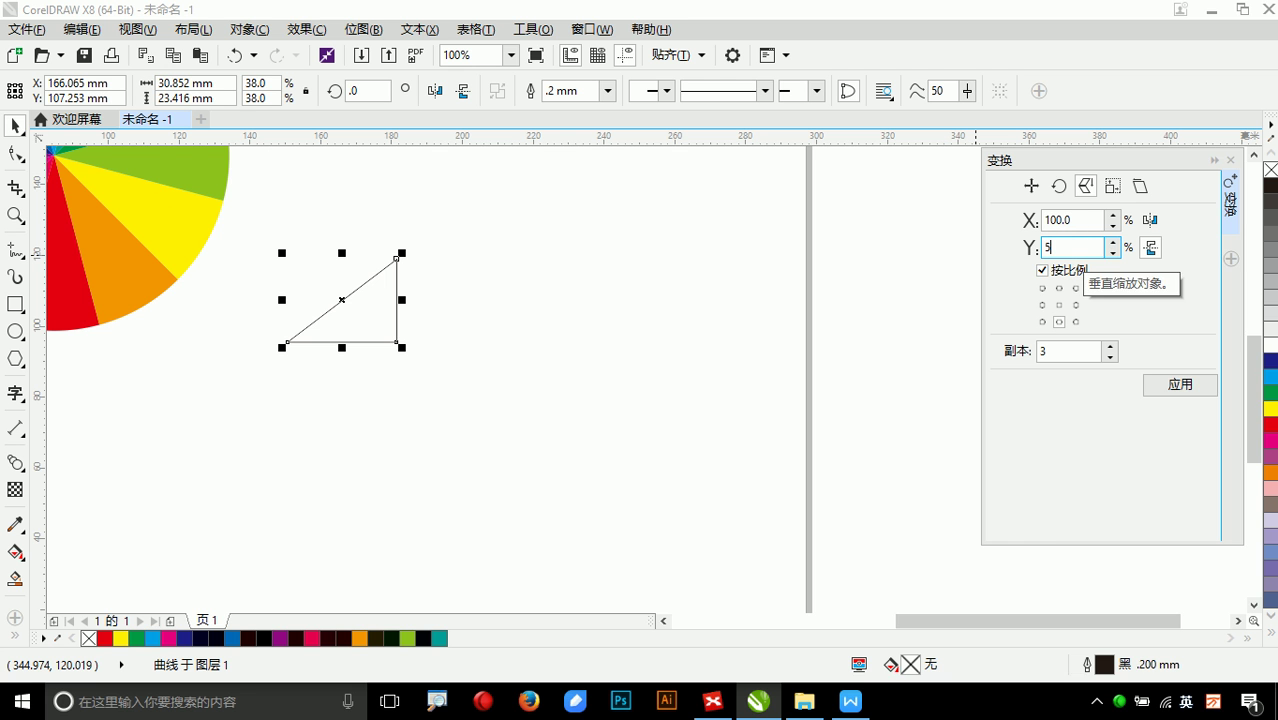
pyautogui.click(1170, 388)
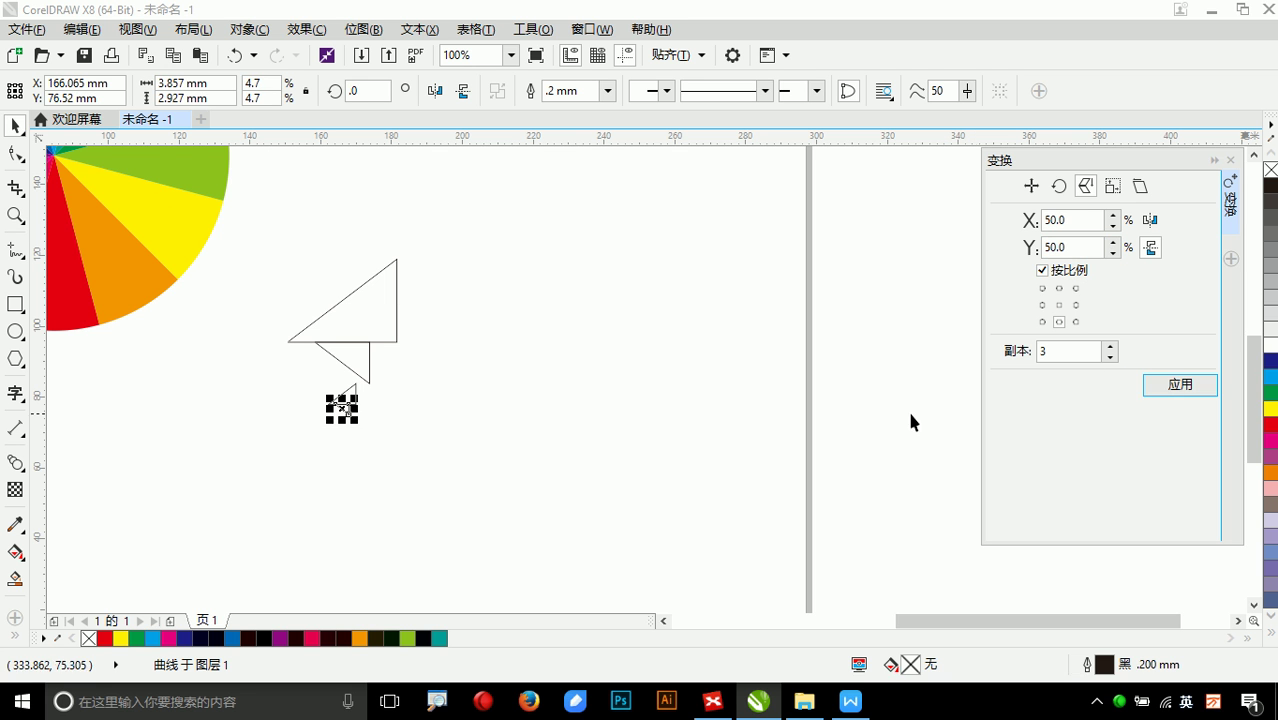
pyautogui.click(392, 424)
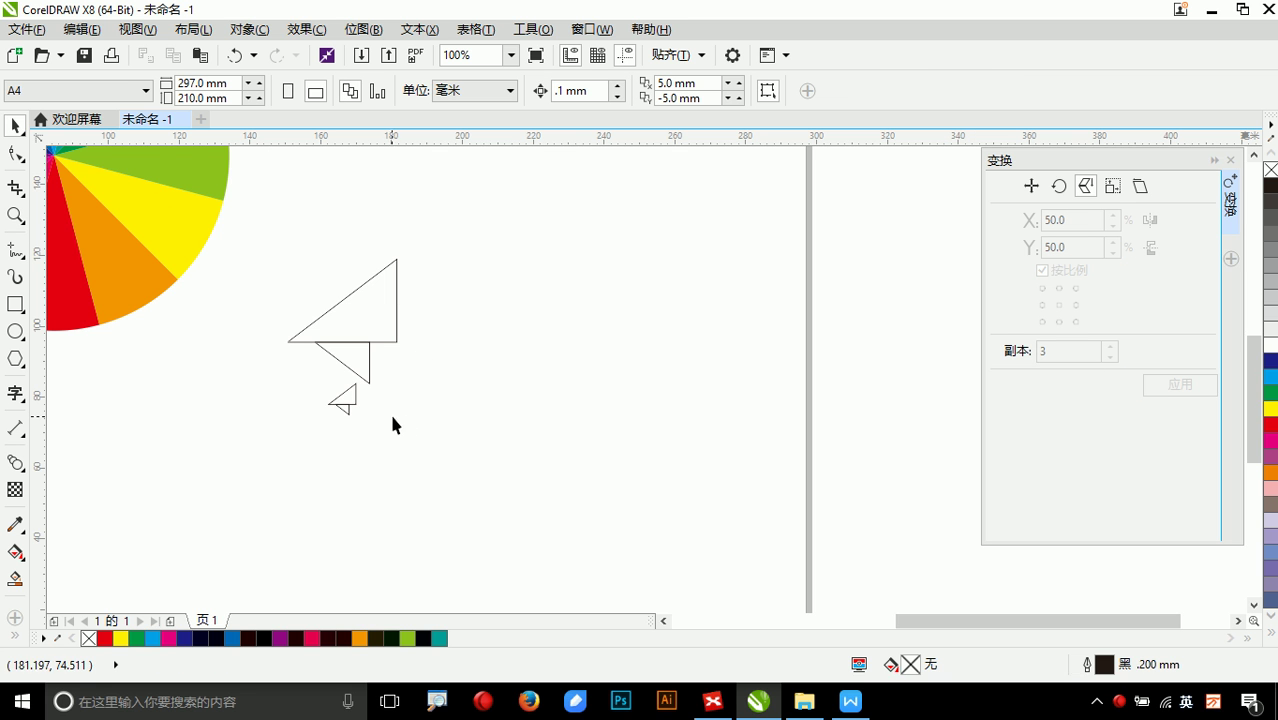
# - Create 3 vertically mirrored copies of the smallest triangle about its bottom-middle anchor at 100% scale
pyautogui.click(383, 330)
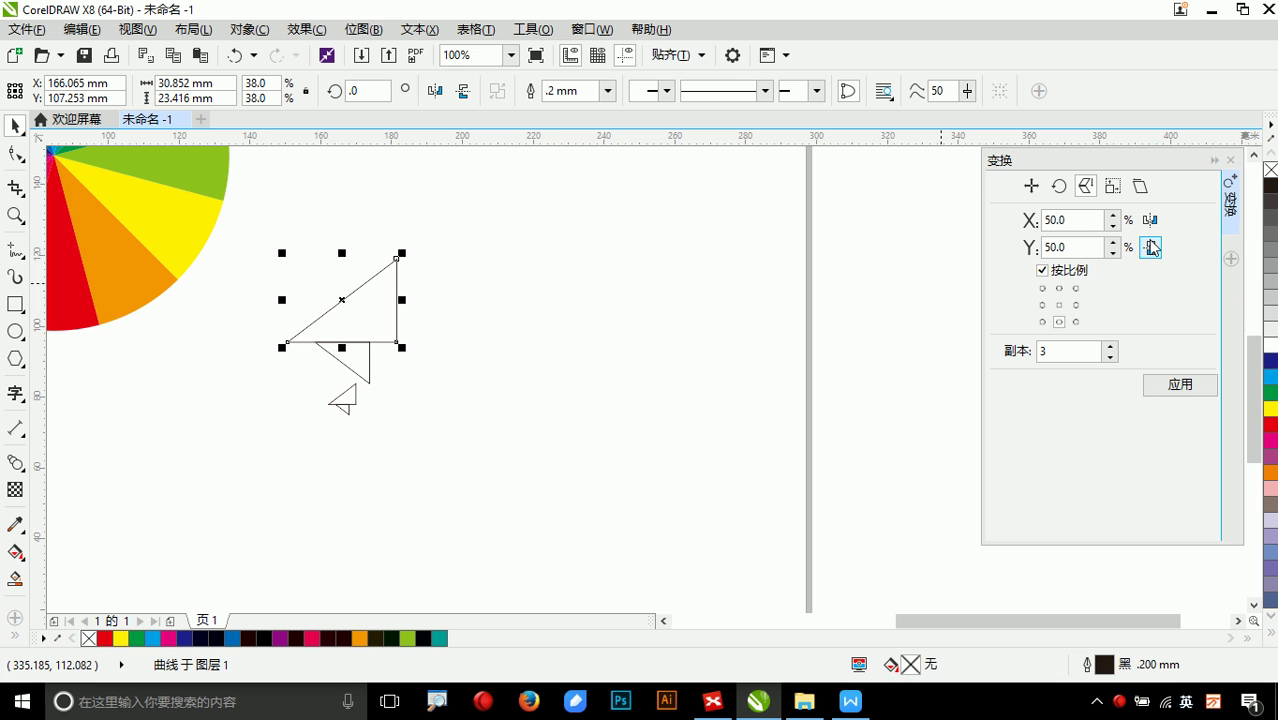
pyautogui.click(1150, 250)
pyautogui.click(1059, 322)
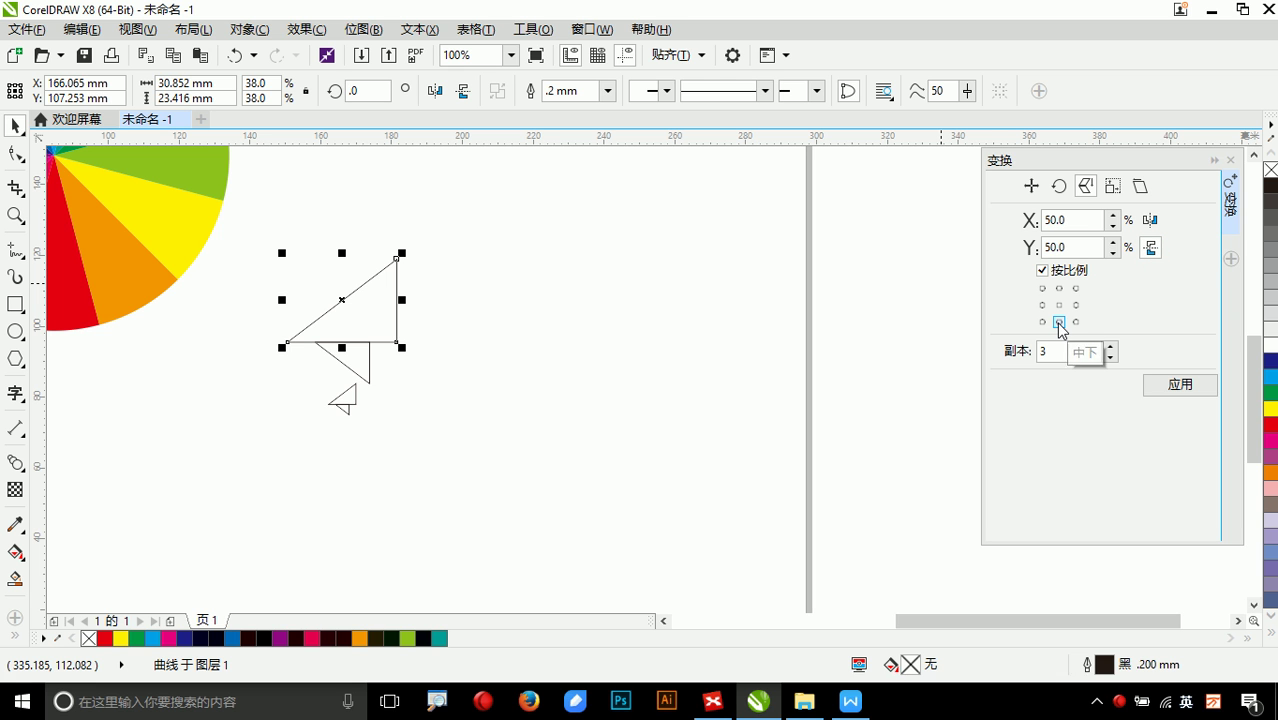
pyautogui.scroll(1, 340, 414)
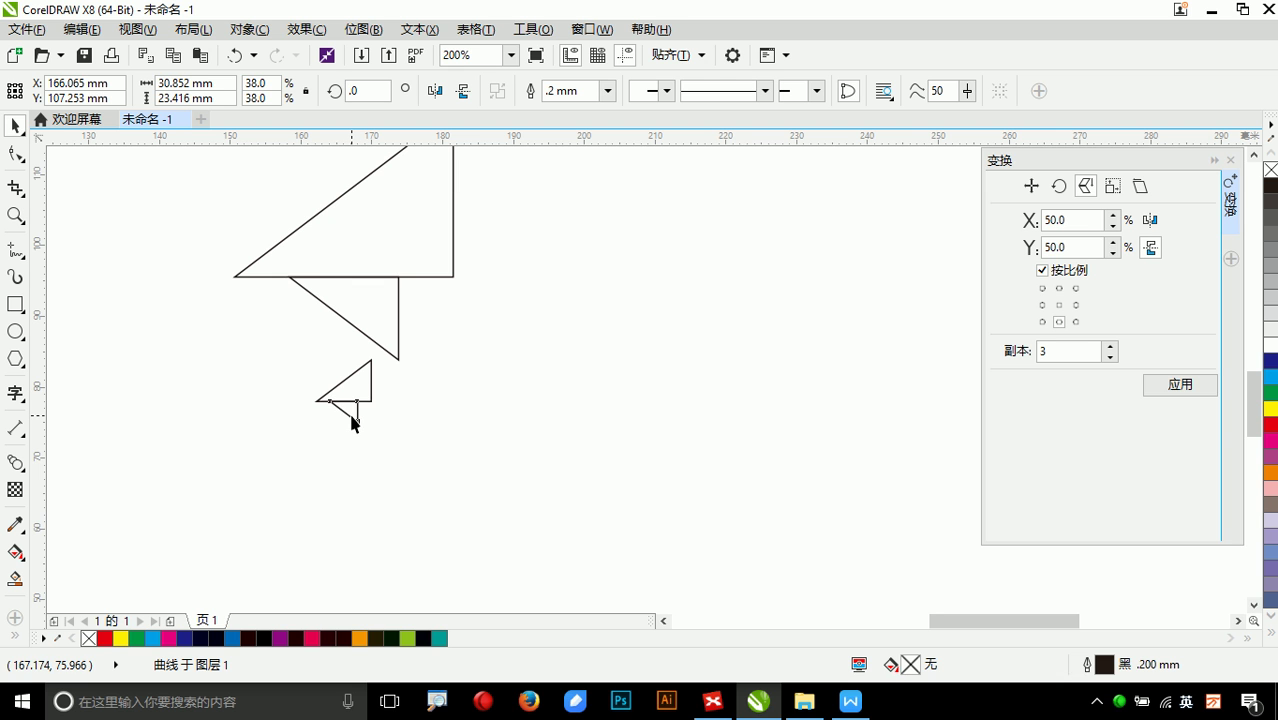
pyautogui.click(352, 416)
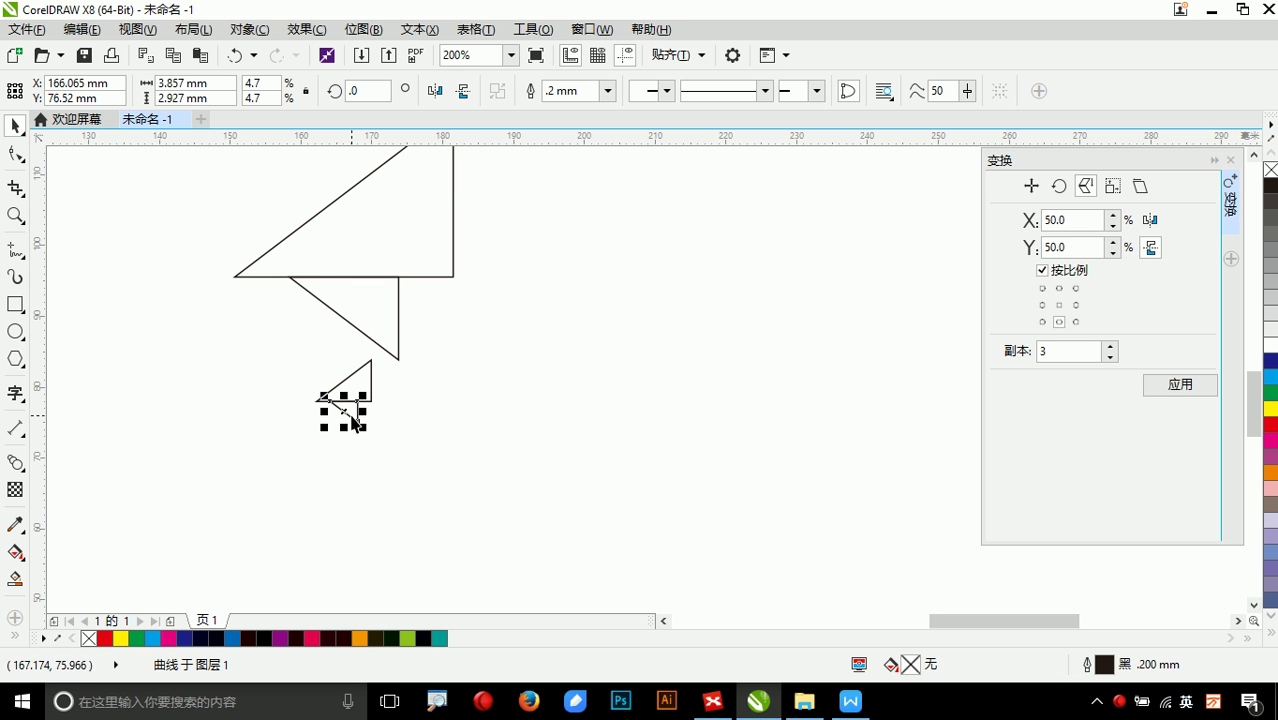
pyautogui.doubleClick(1066, 246)
pyautogui.write('1')
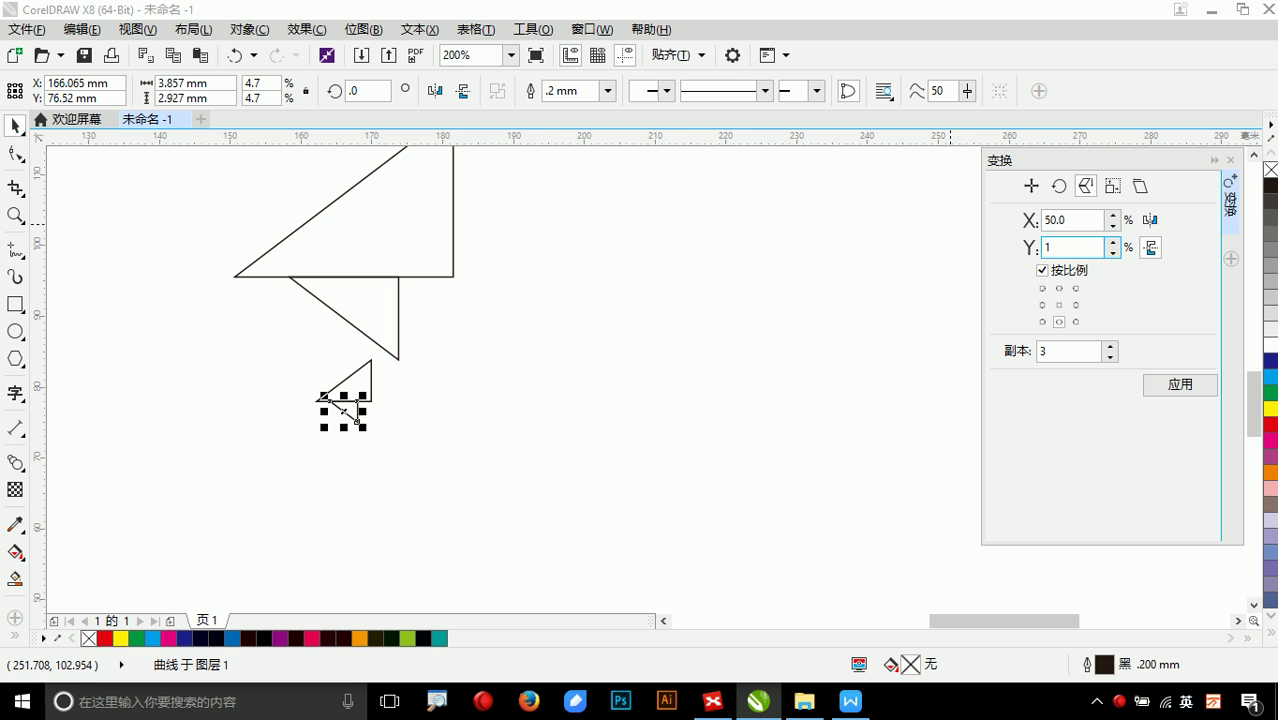
pyautogui.write('00')
pyautogui.press('Return')
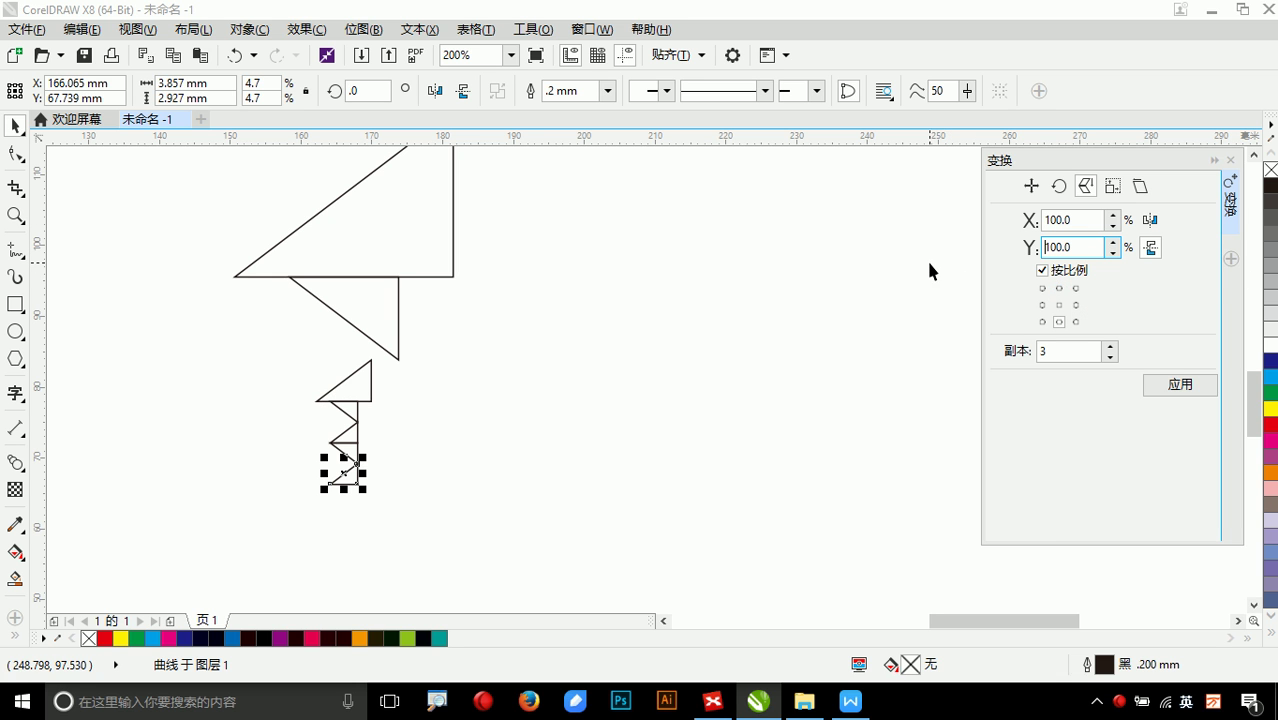
# - Draw a rectangle about 36 mm wide and 30 mm high in the empty area beside the triangles and shift it slightly
pyautogui.click(1110, 188)
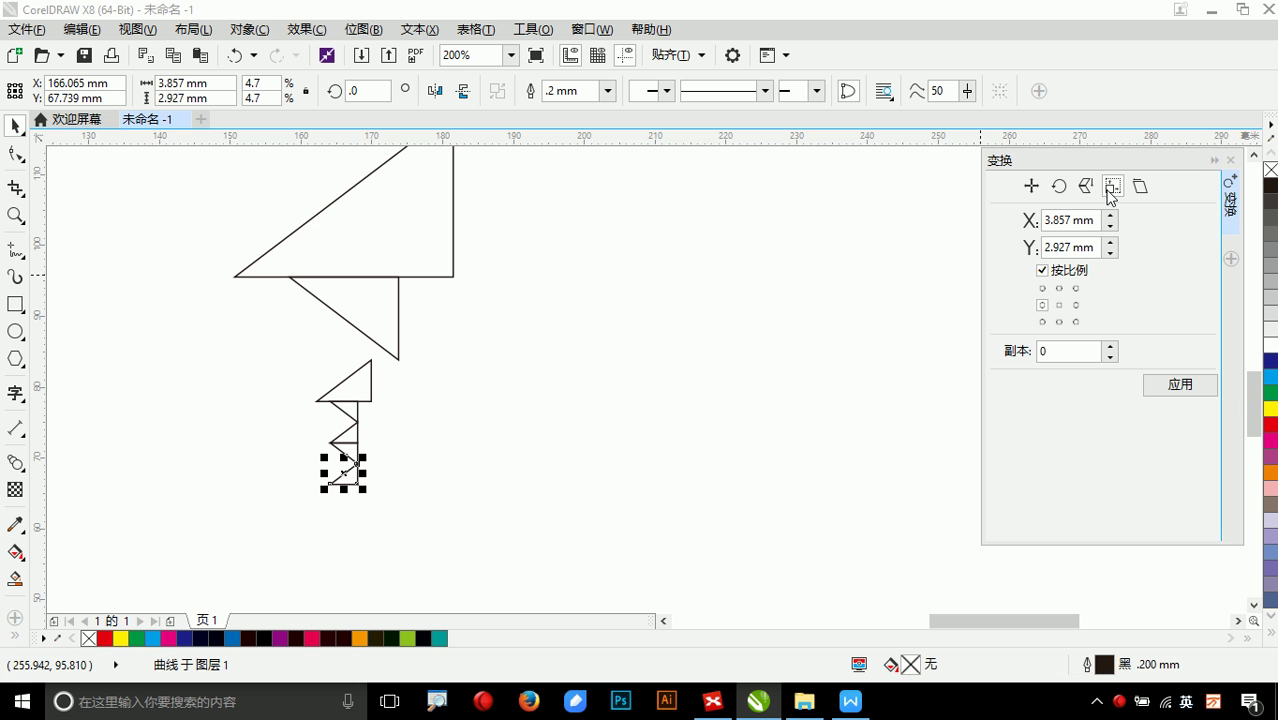
pyautogui.click(16, 305)
pyautogui.moveTo(565, 282); pyautogui.dragTo(820, 492)
pyautogui.click(14, 125)
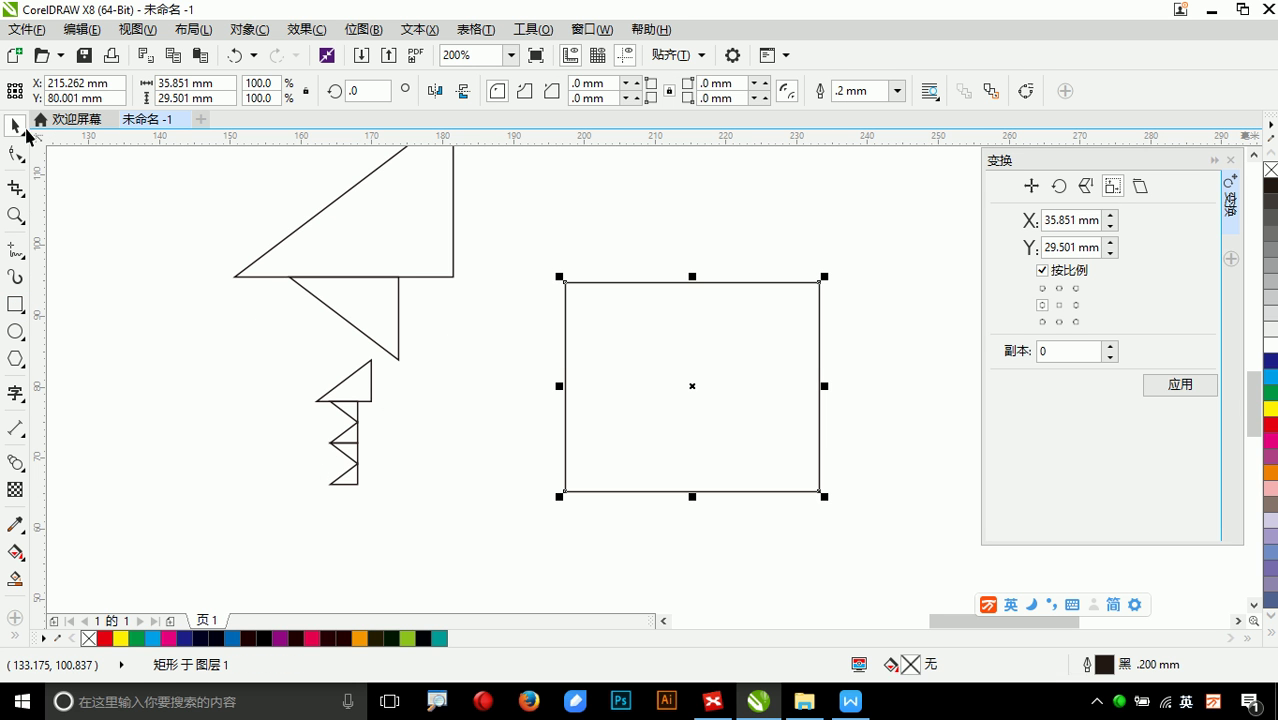
pyautogui.moveTo(719, 374); pyautogui.dragTo(733, 359)
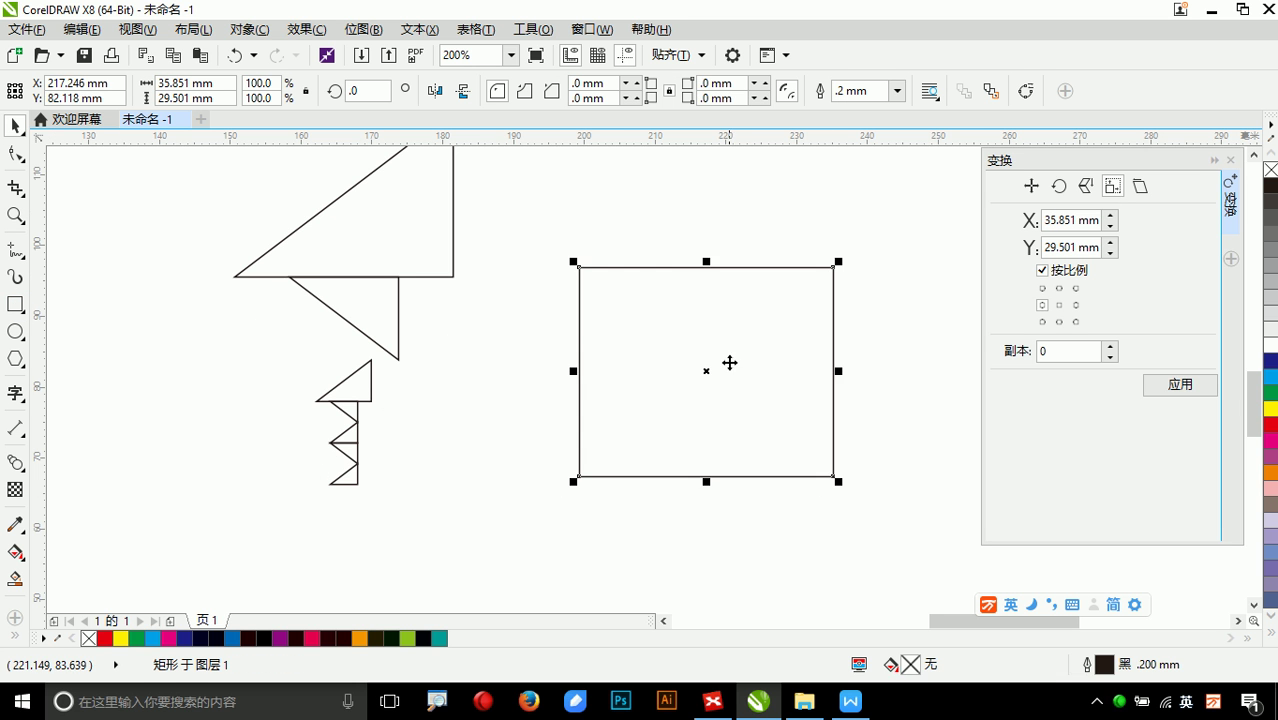
# - Set the rectangle's width to 50 mm
pyautogui.click(166, 84)
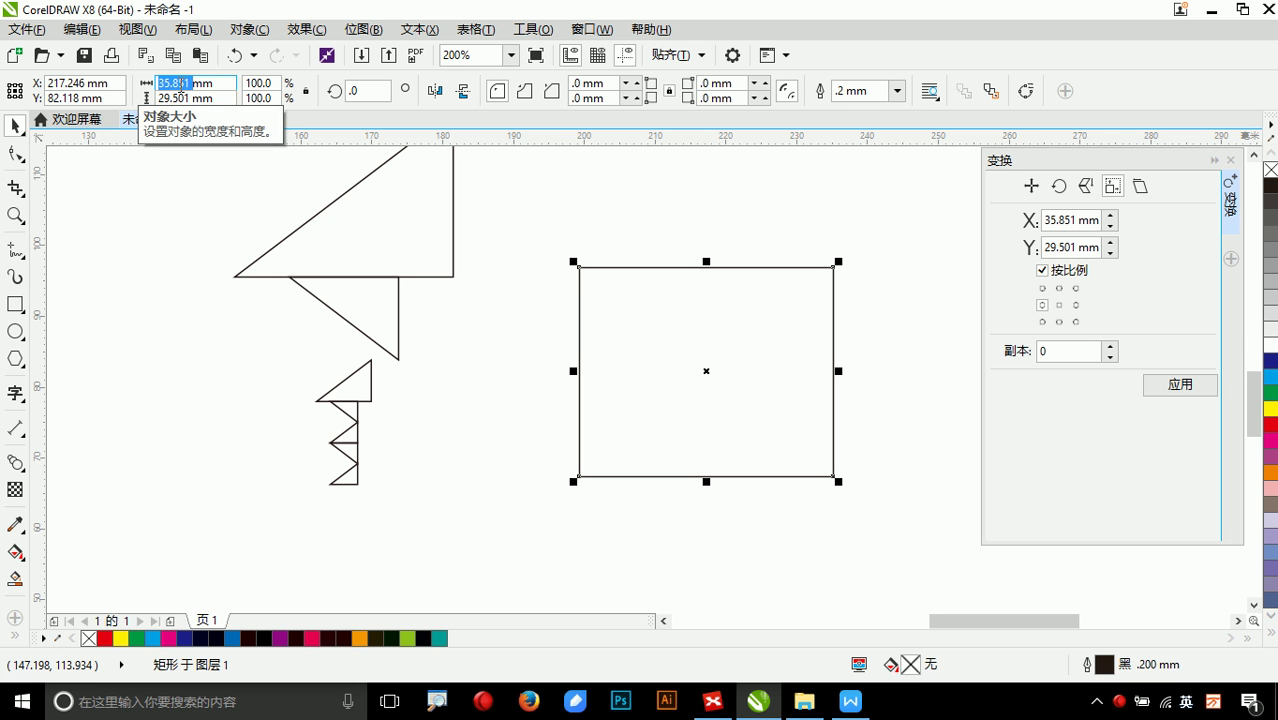
pyautogui.write('50')
pyautogui.press('Return')
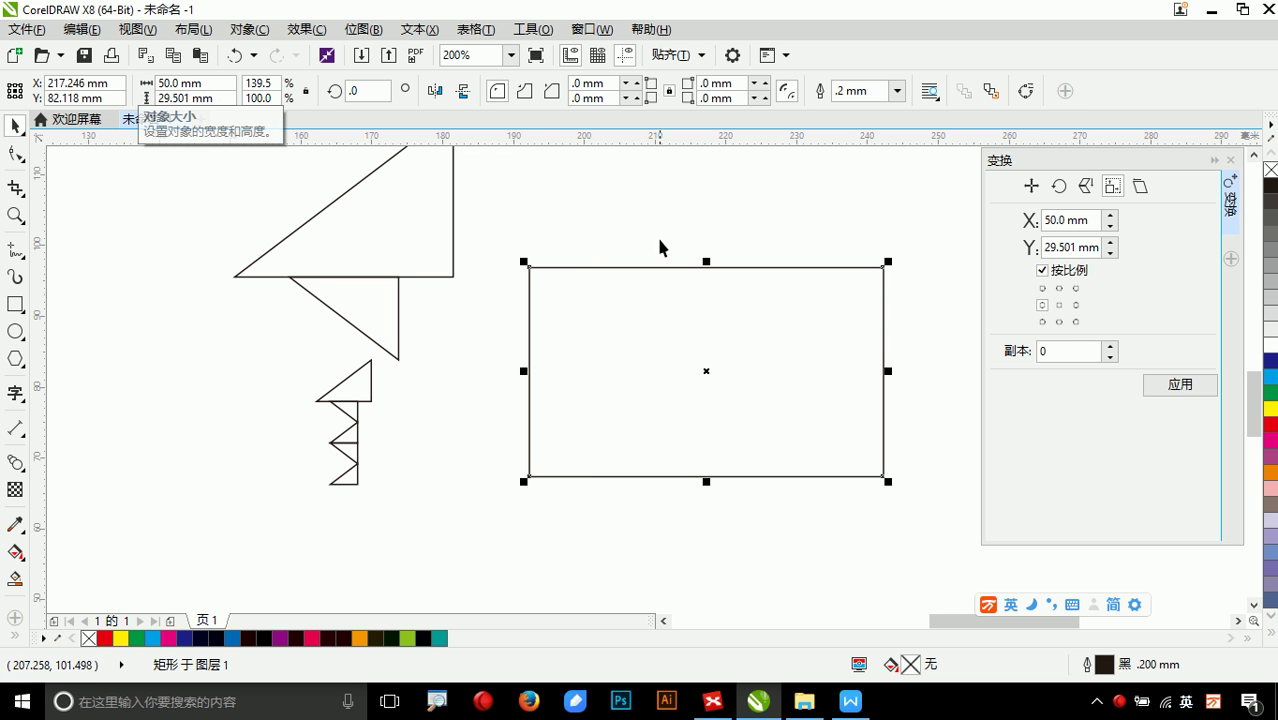
# - Resize the rectangle to 50 mm by 30 mm about its bottom-left anchor with proportional sizing turned off
pyautogui.click(1042, 322)
pyautogui.doubleClick(1056, 248)
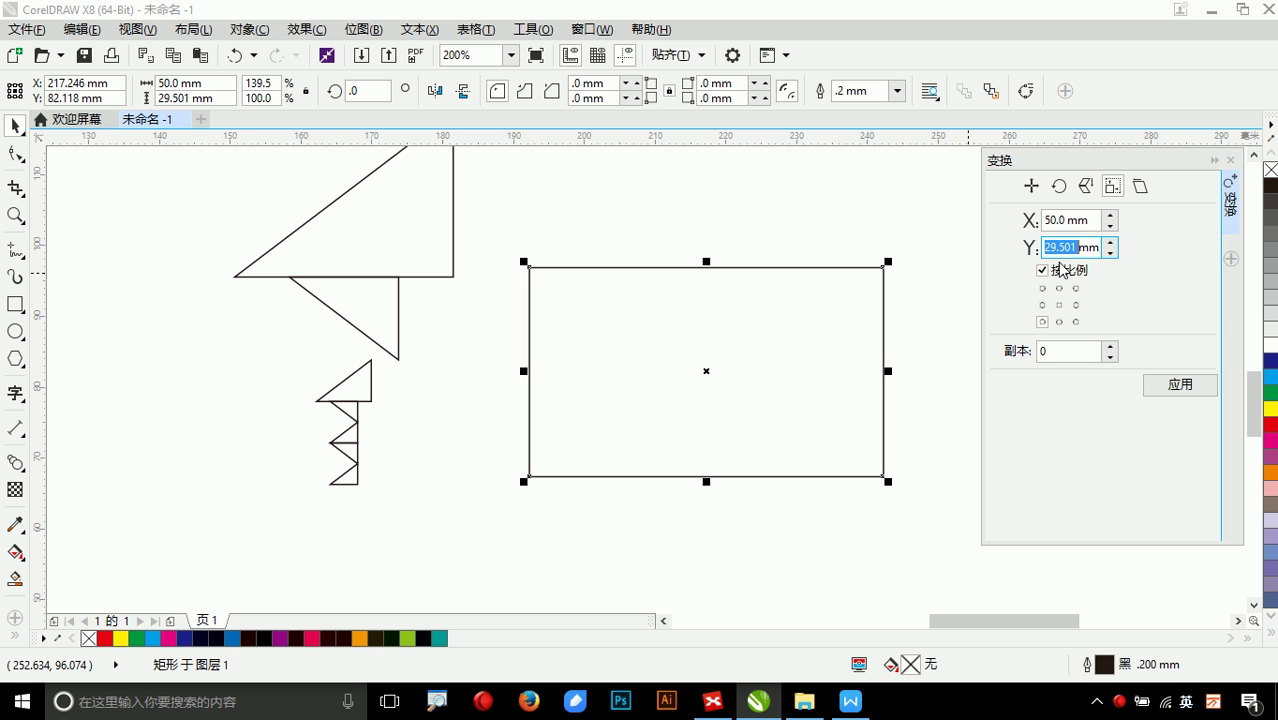
pyautogui.write('30')
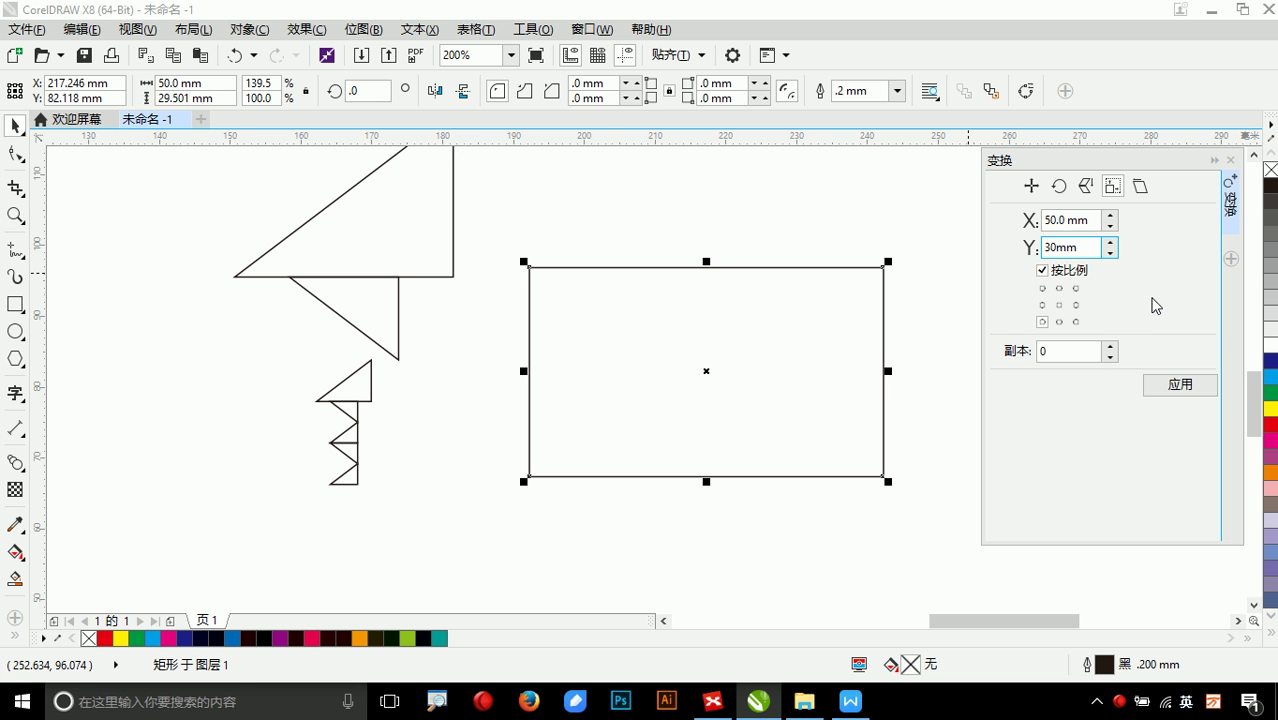
pyautogui.click(1068, 222)
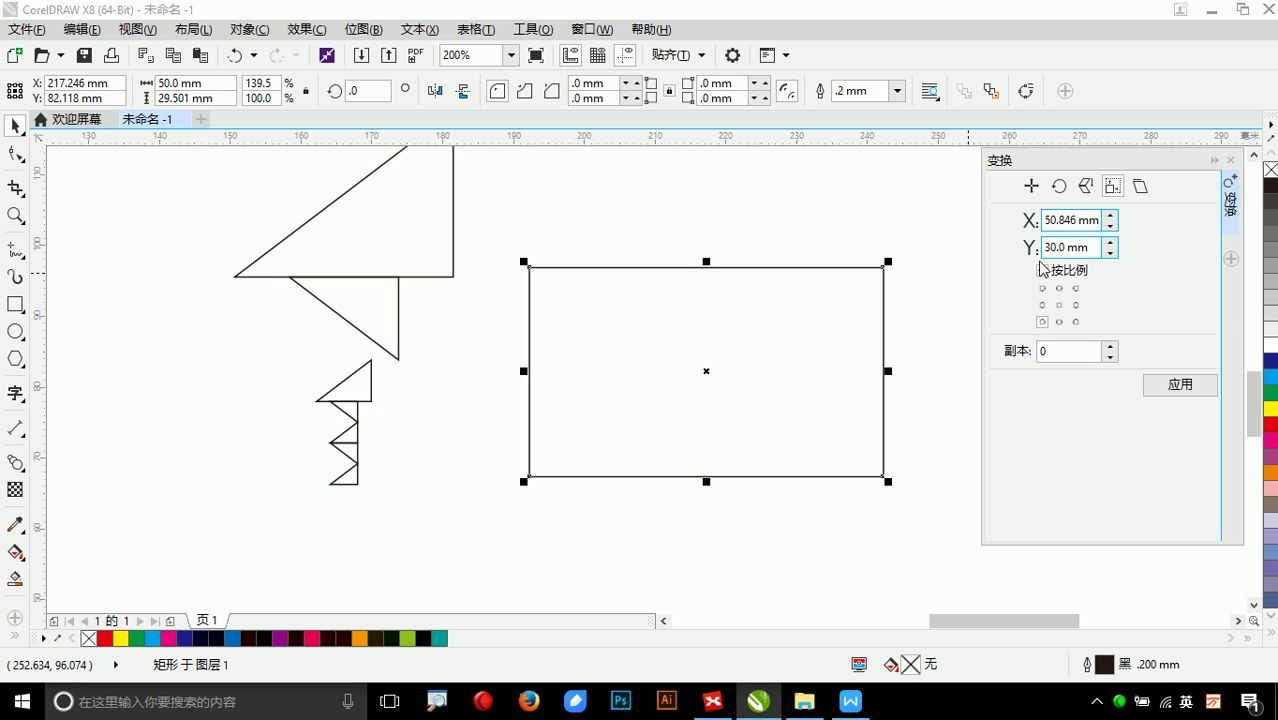
pyautogui.click(1043, 270)
pyautogui.doubleClick(1064, 222)
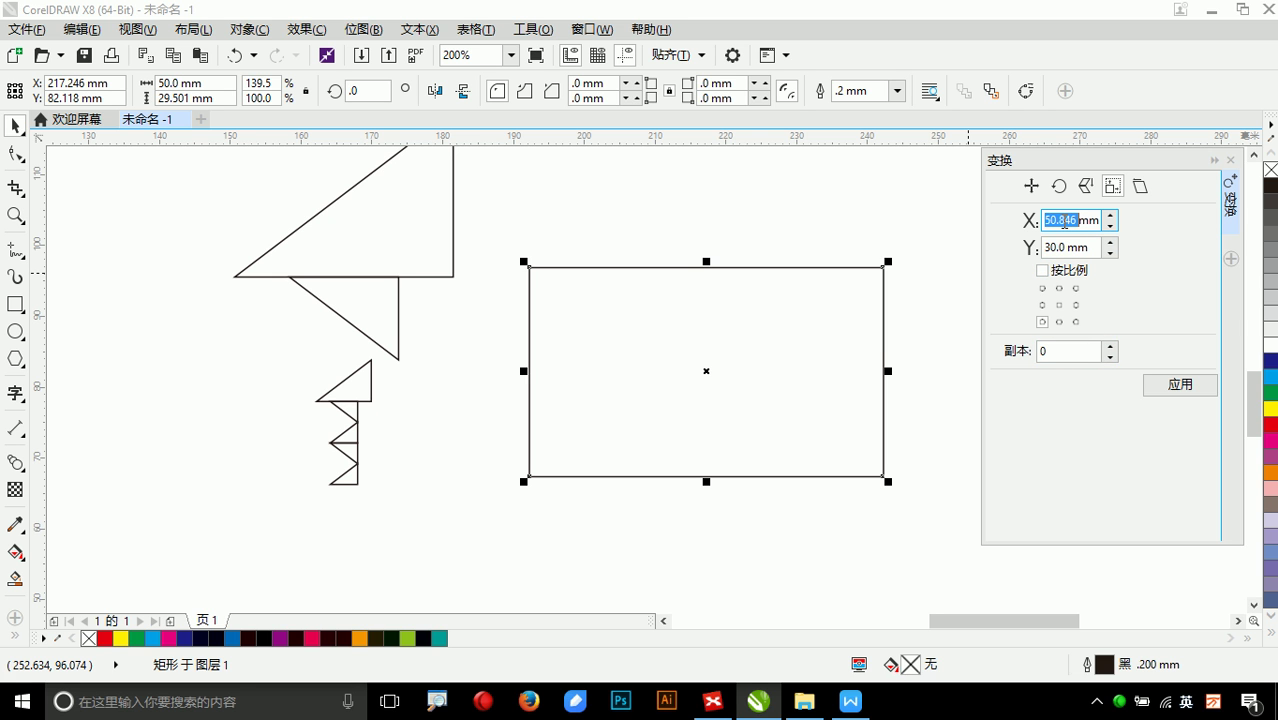
pyautogui.write('50')
pyautogui.press('Return')
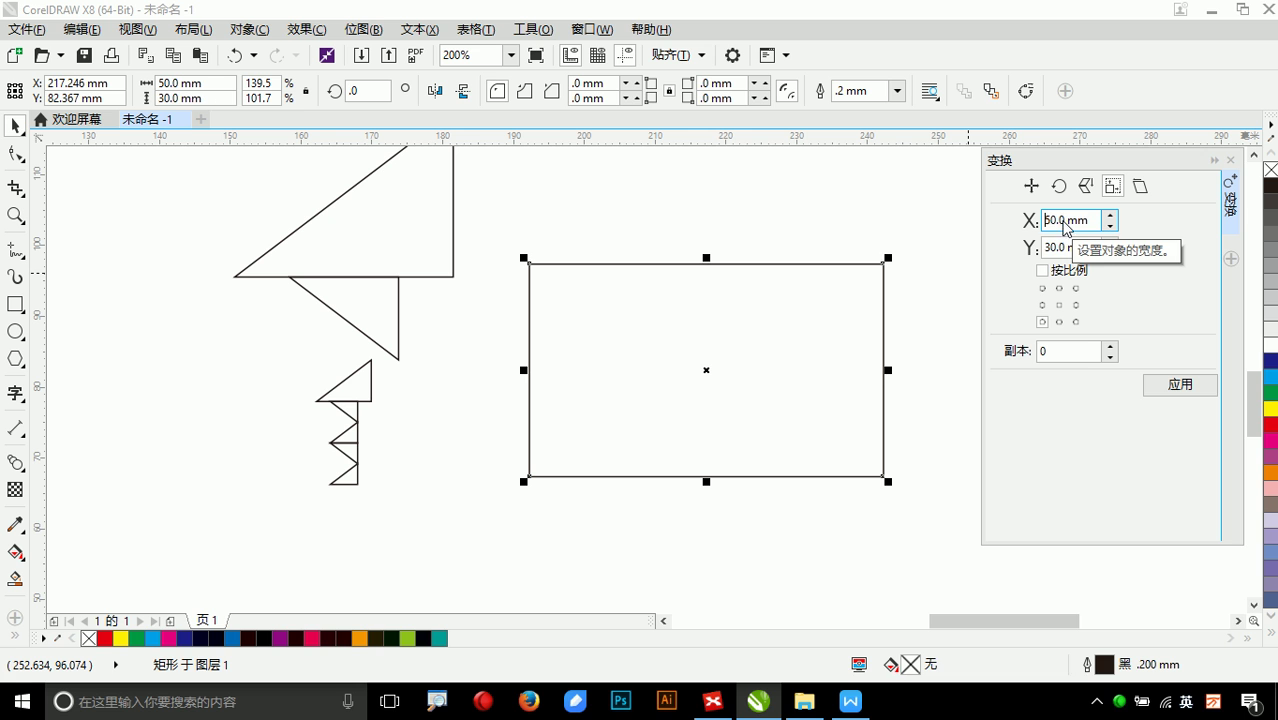
# - Create one copy of the rectangle sized 20 mm by 12 mm and anchored at its bottom-left corner
pyautogui.write('20mm')
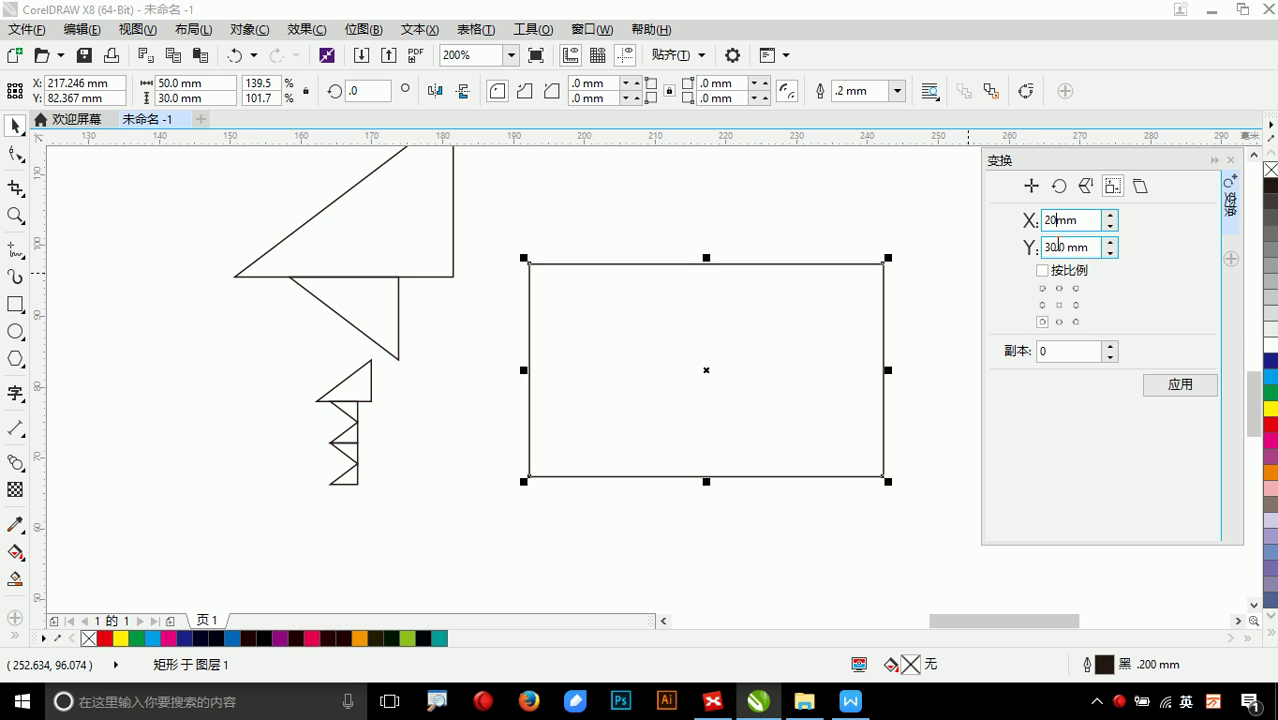
pyautogui.click(1064, 248)
pyautogui.write('12mm')
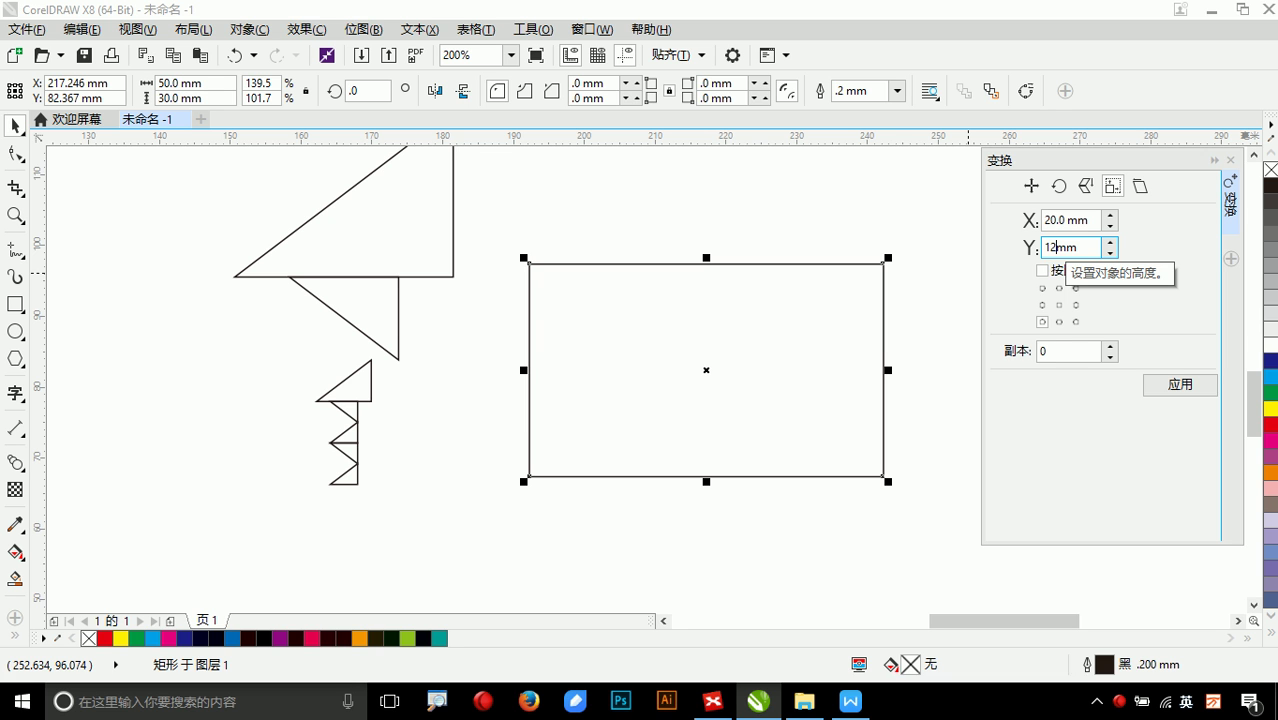
pyautogui.click(1043, 323)
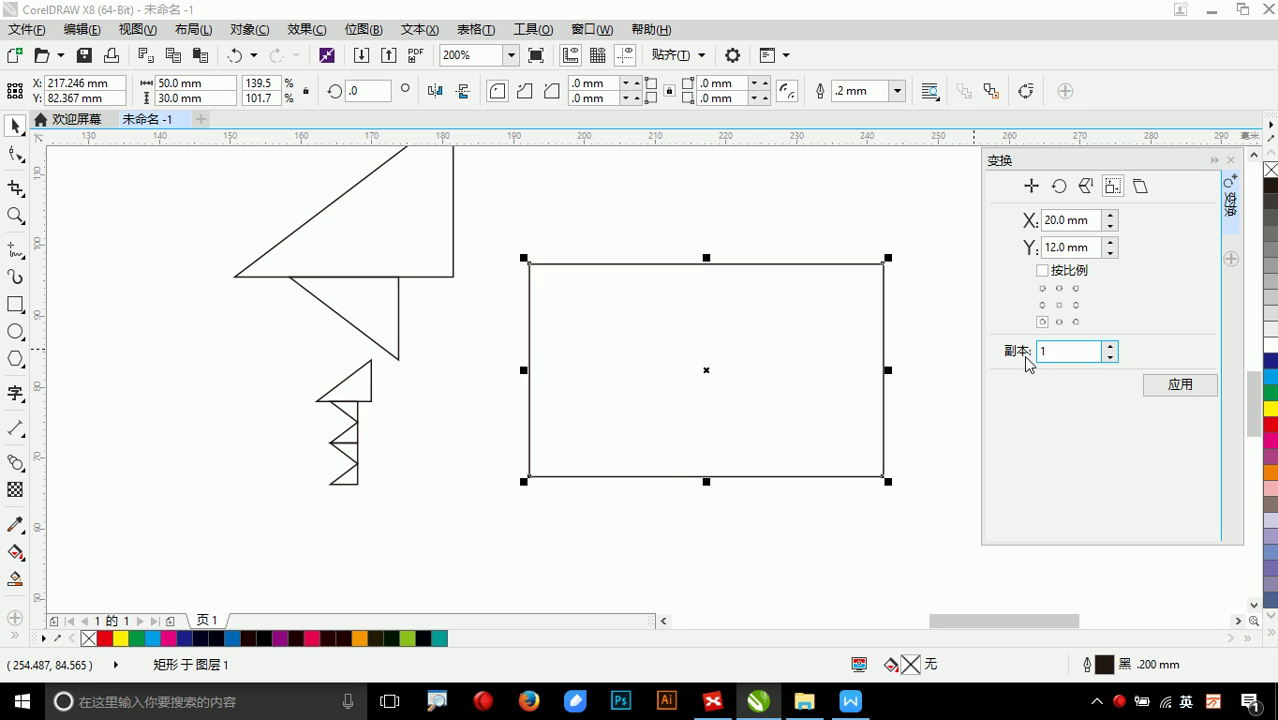
pyautogui.click(1174, 390)
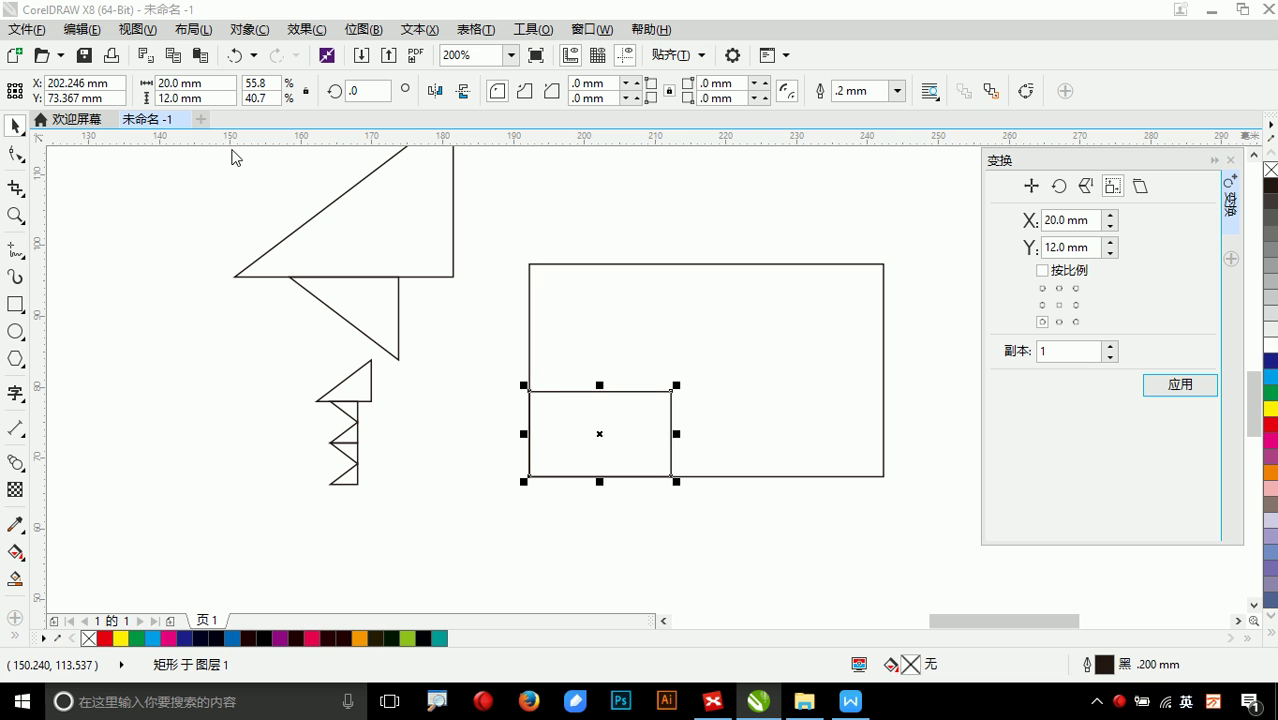
pyautogui.click(168, 97)
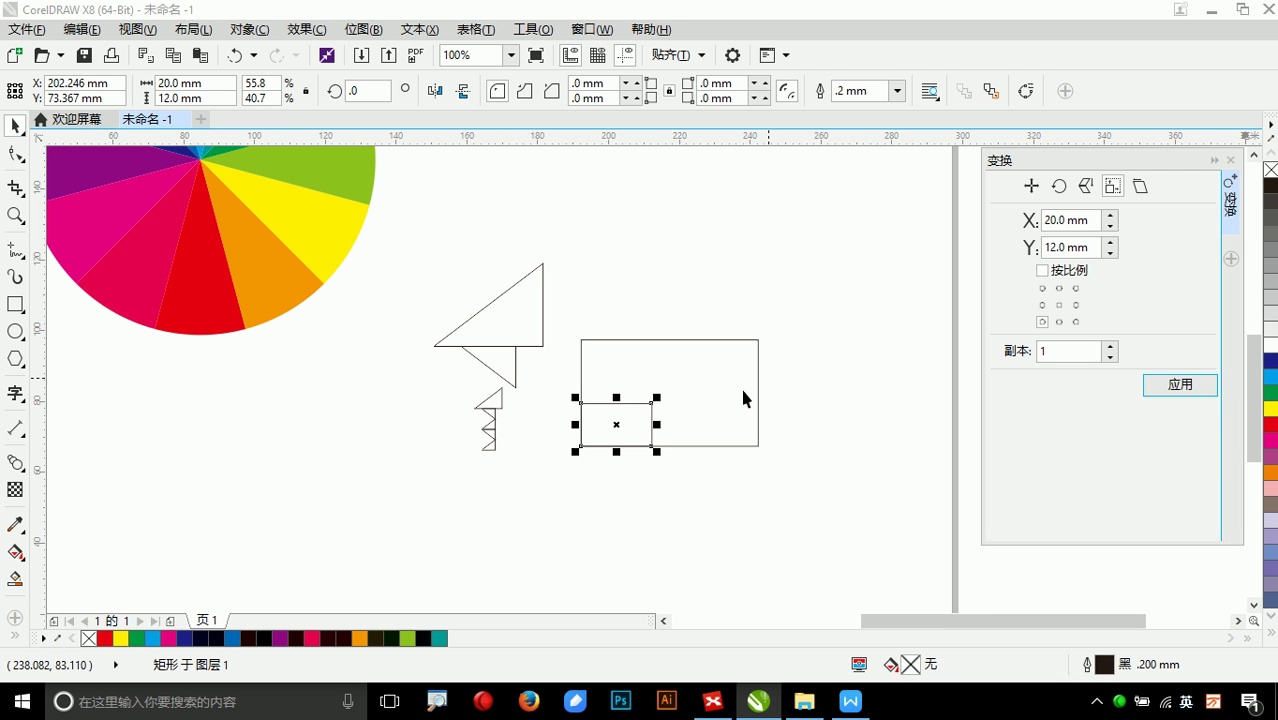
# - Place a duplicate of the 50 mm by 30 mm rectangle to its right and skew the duplicate 30° horizontally
pyautogui.click(1139, 187)
pyautogui.moveTo(729, 445); pyautogui.dragTo(910, 402)
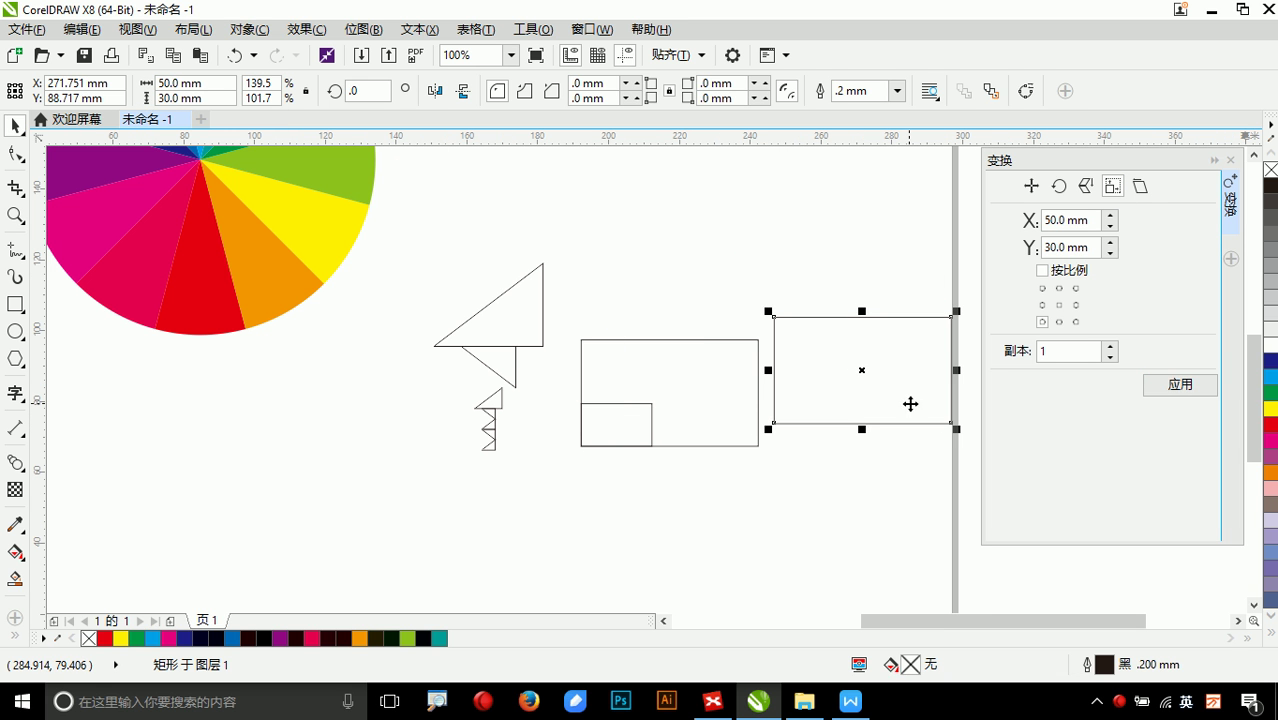
pyautogui.click(1140, 186)
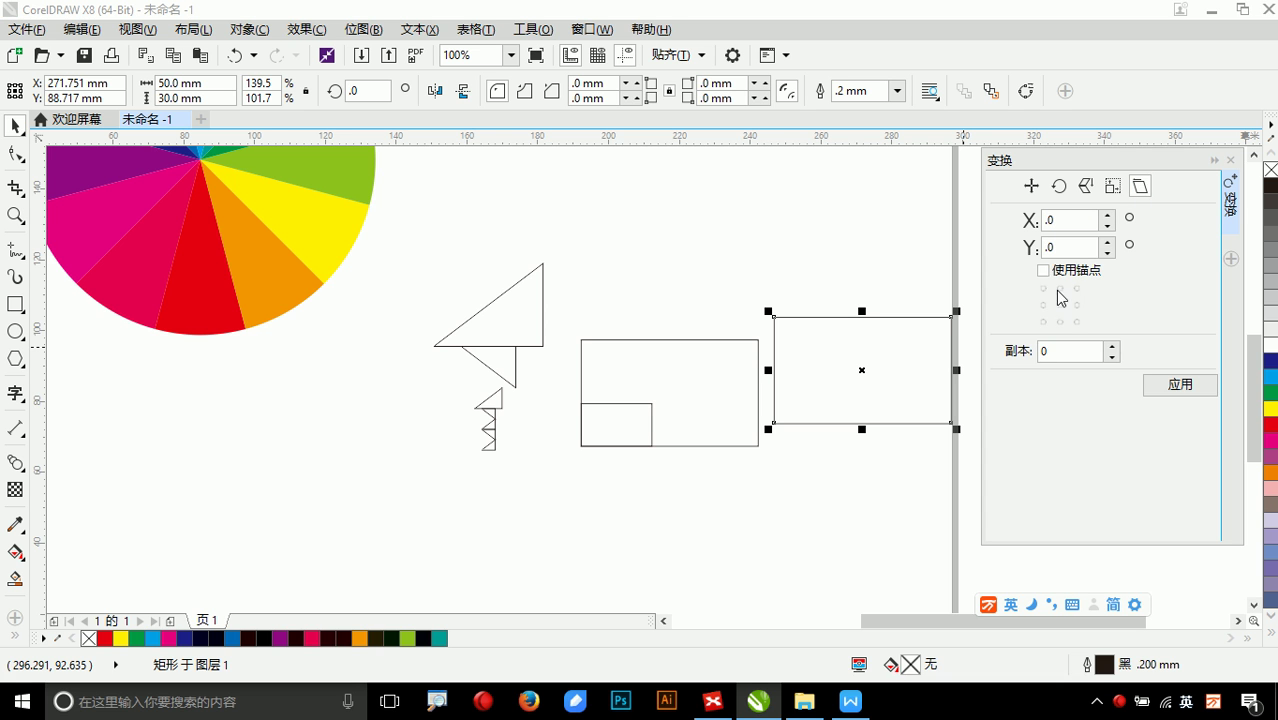
pyautogui.click(1058, 222)
pyautogui.write('30')
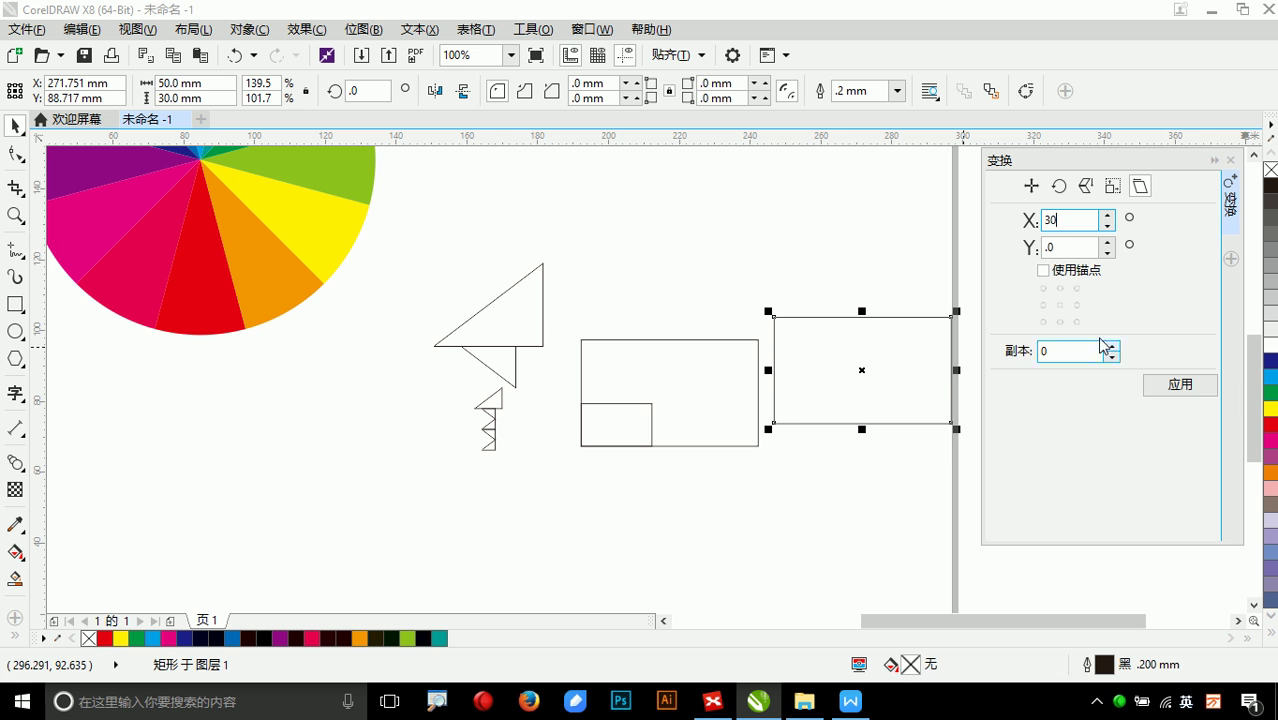
pyautogui.click(1162, 392)
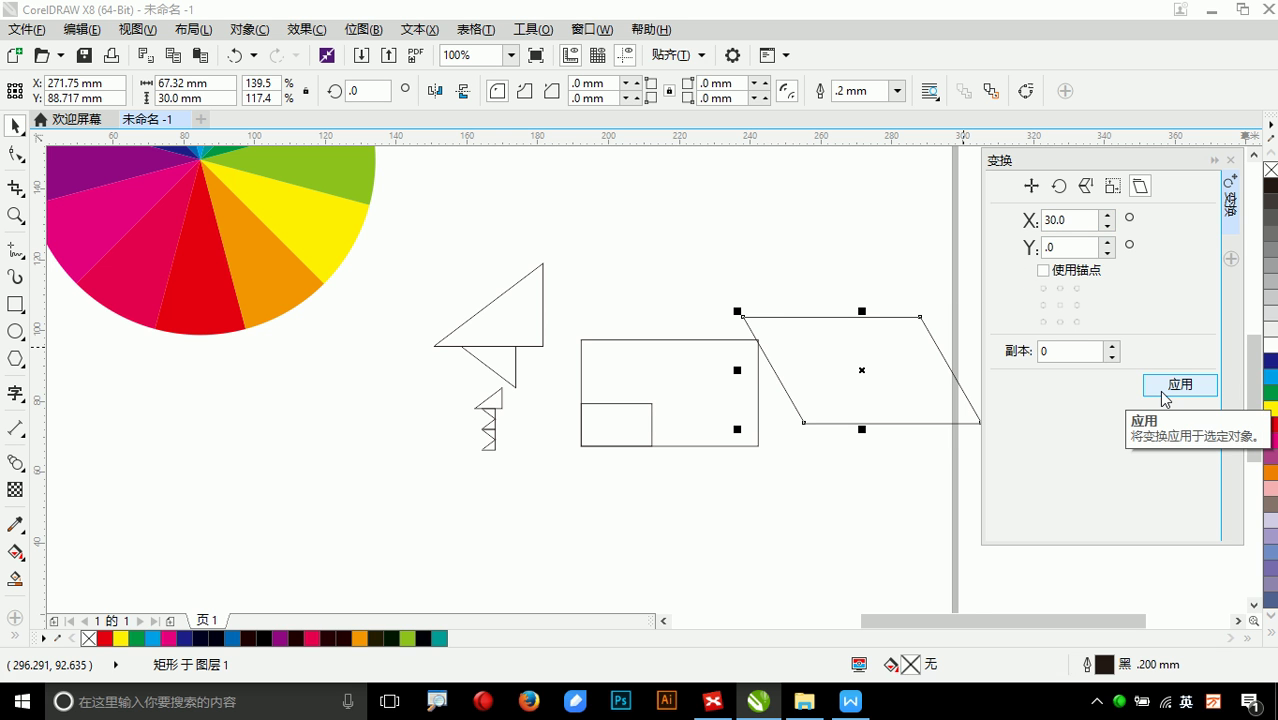
# - Build a fan of five successive skewed copies of the parallelogram, using 30° horizontal skew and 1 copy per application
pyautogui.click(1111, 346)
pyautogui.click(1164, 386)
pyautogui.click(1164, 386)
pyautogui.click(1164, 386)
pyautogui.click(1164, 386)
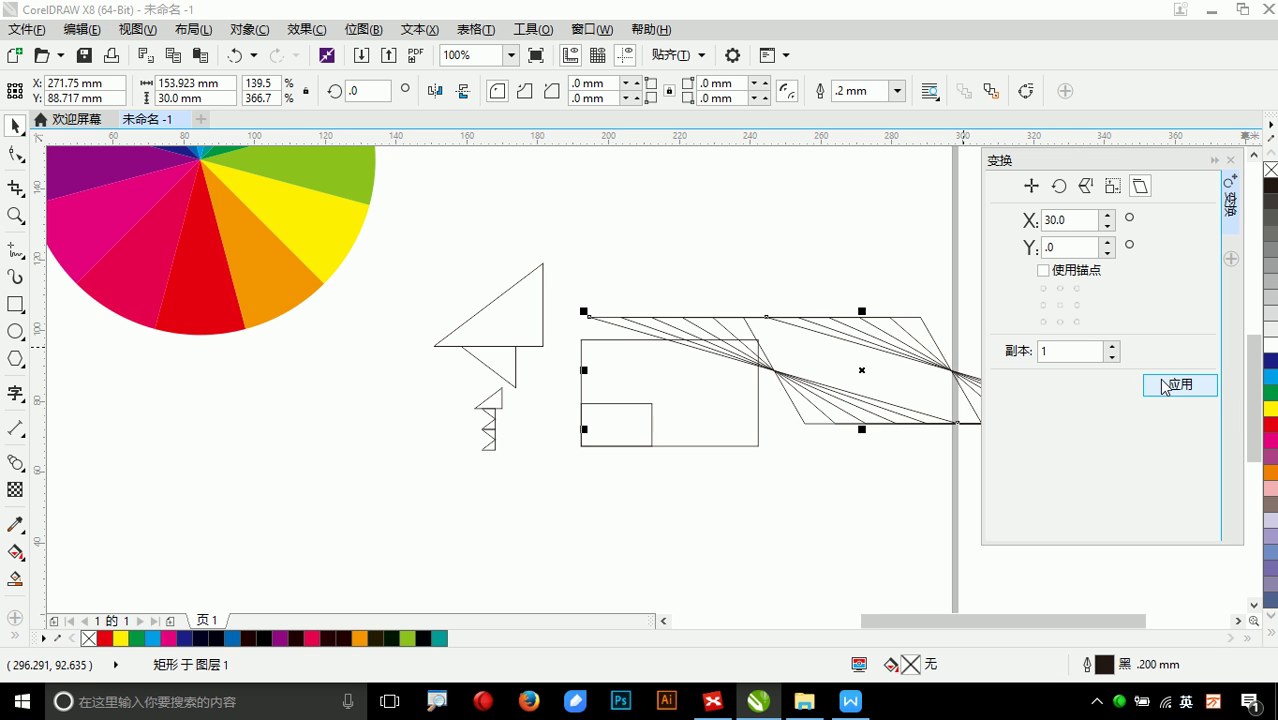
# - Move the whole skewed pattern into the empty area below the rectangles near the page's bottom edge and deselect it
pyautogui.scroll(-2, 792, 370)
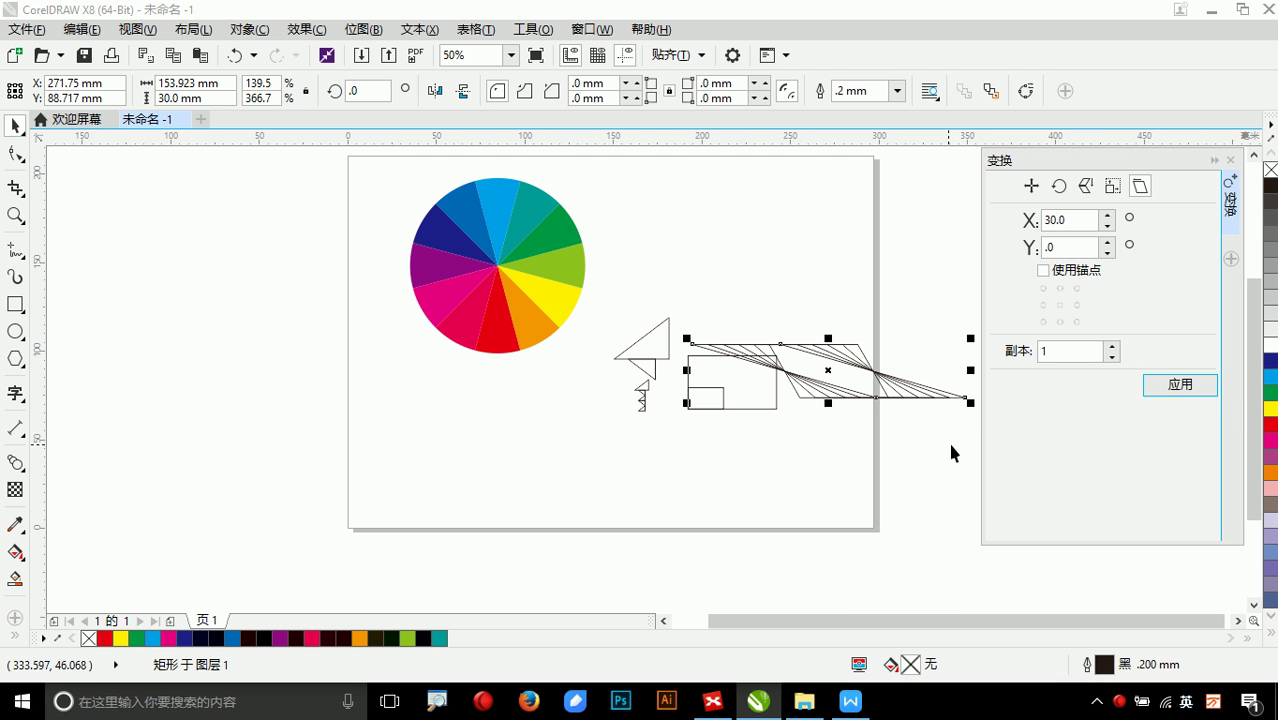
pyautogui.moveTo(905, 446); pyautogui.dragTo(748, 471)
pyautogui.click(748, 528)
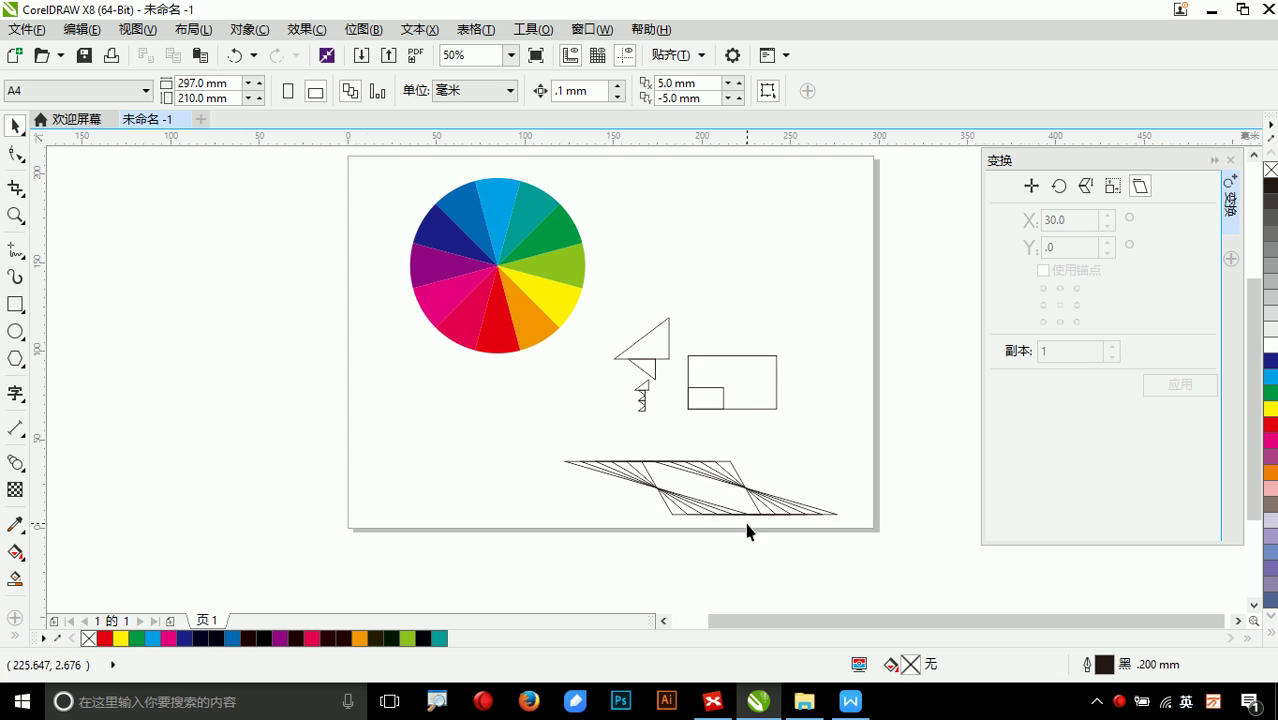
# - Select all six shapes of the skewed pattern and switch the transformation to rotation
pyautogui.scroll(2, 748, 528)
pyautogui.moveTo(291, 357); pyautogui.dragTo(955, 561)
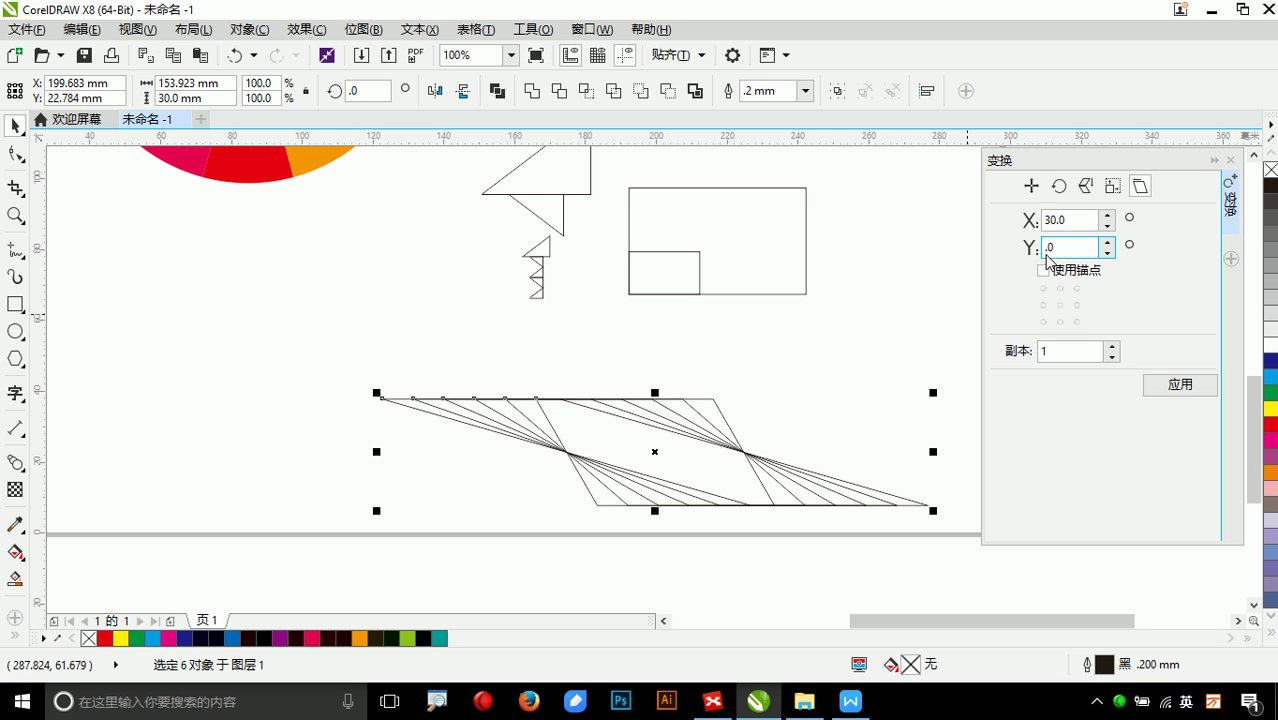
pyautogui.click(1057, 192)
pyautogui.click(1058, 195)
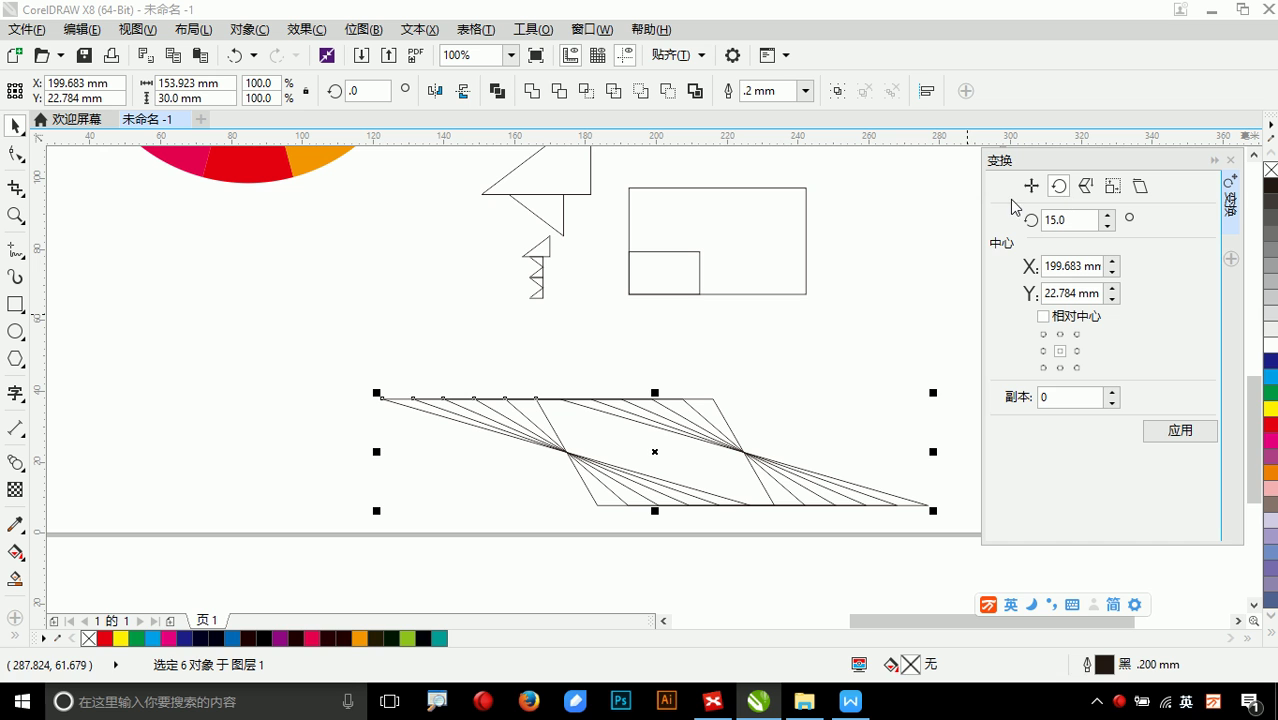